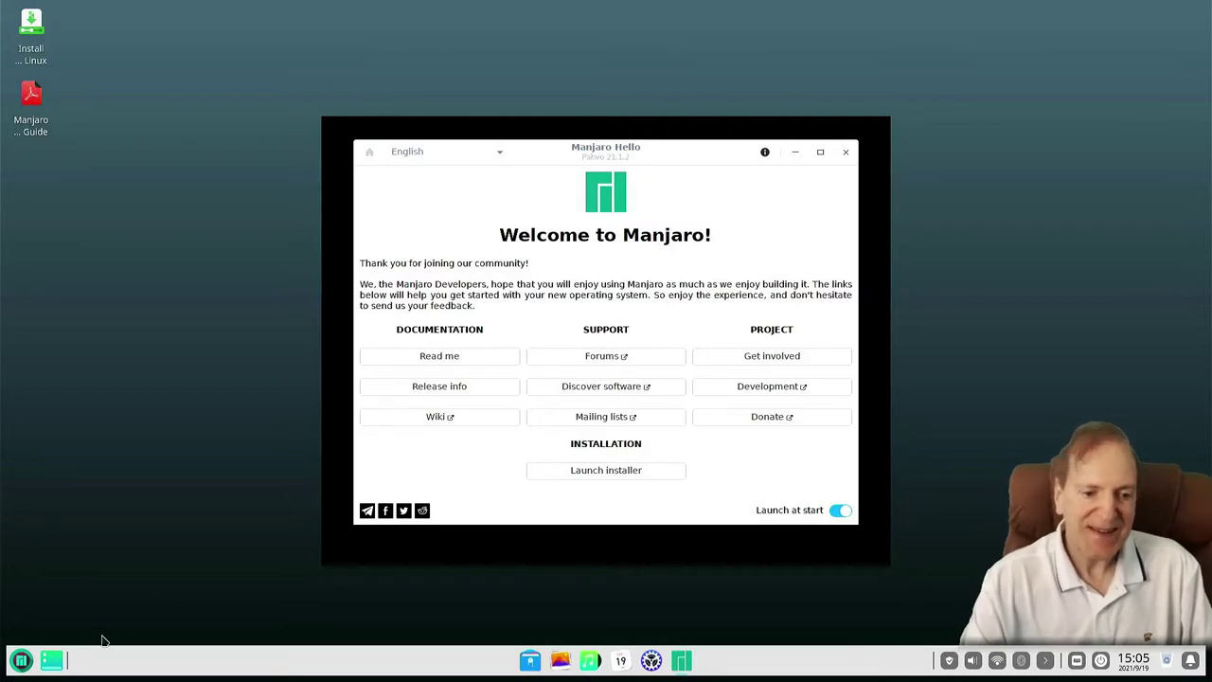
Step: Open the full-screen application launcher from the taskbar over Manjaro Hello
left_click(20, 660)
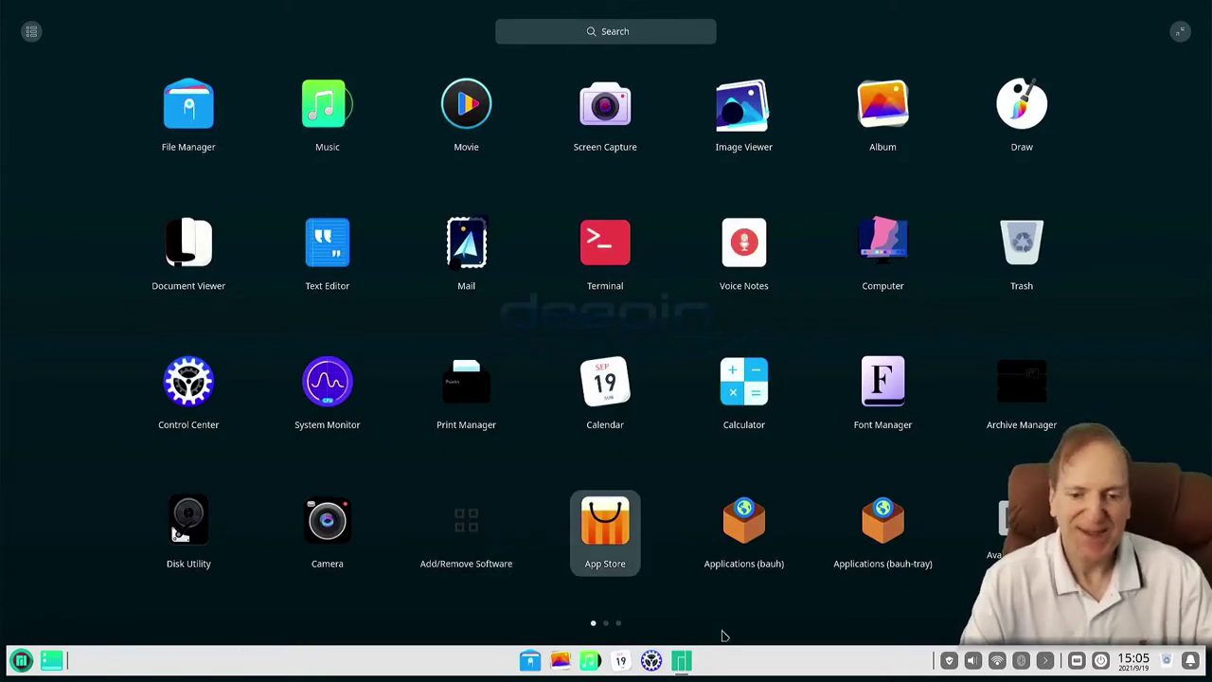
Step: Dismiss the launcher and start the Manjaro installer from Manjaro Hello
left_click(776, 666)
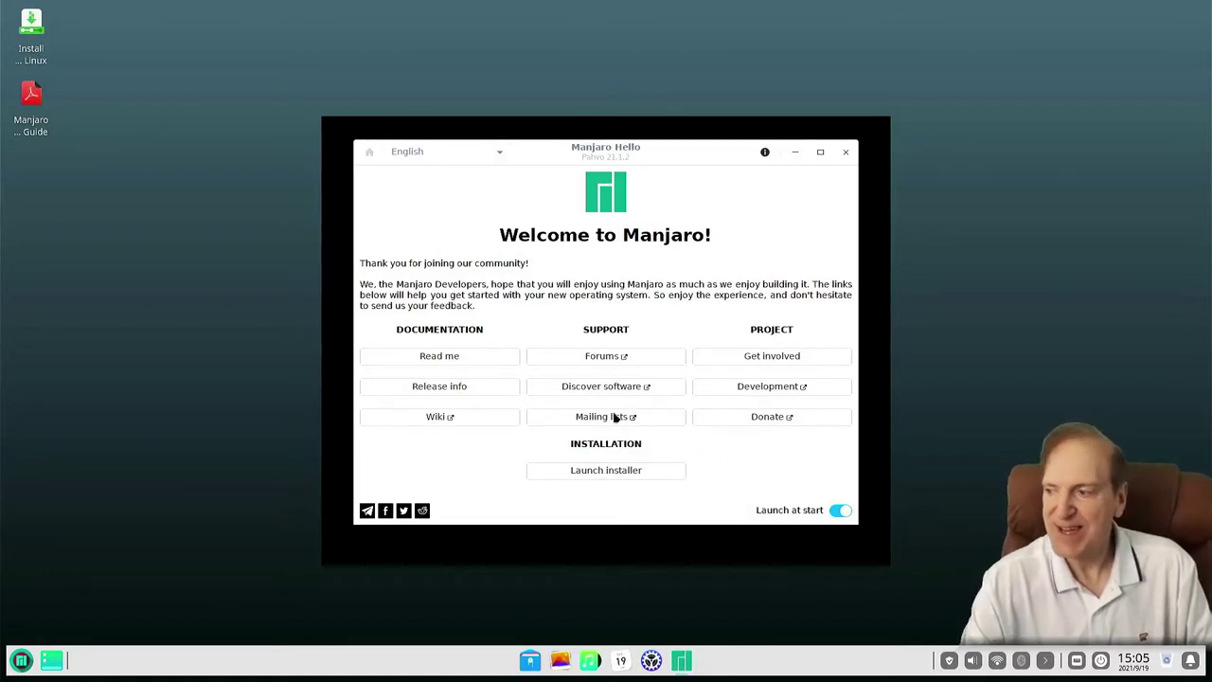
left_click(597, 471)
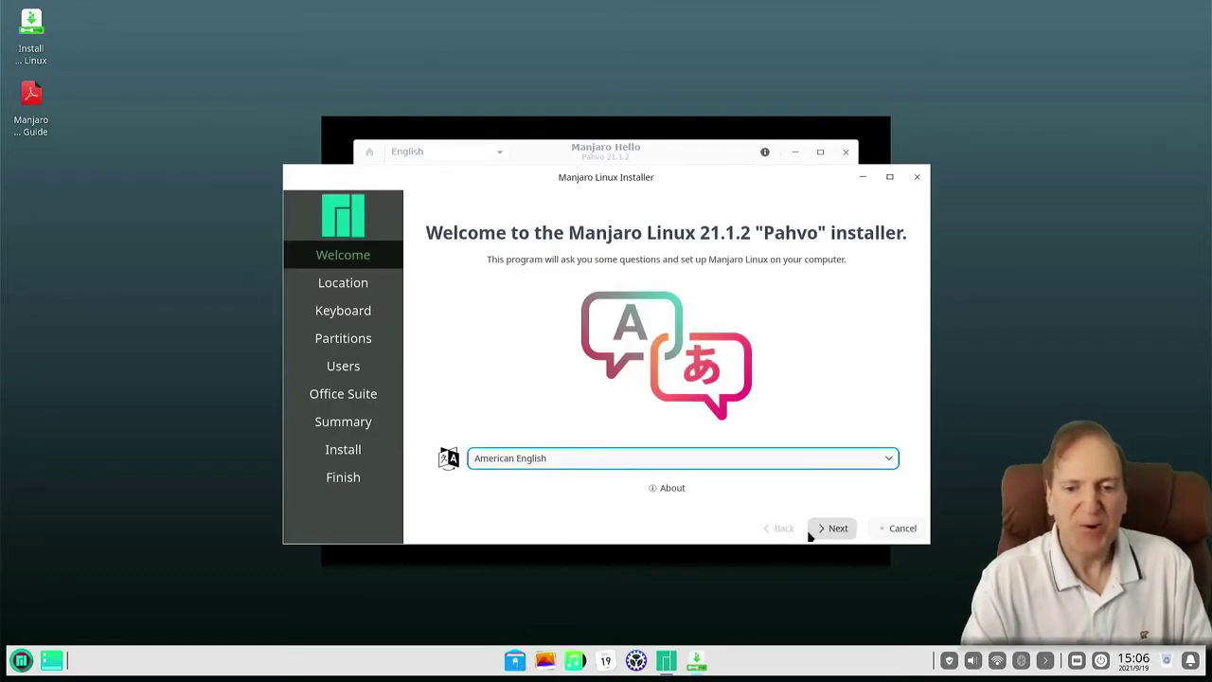
Step: Accept the Welcome page, the New York time zone and the English (US) keyboard layout
left_click(835, 532)
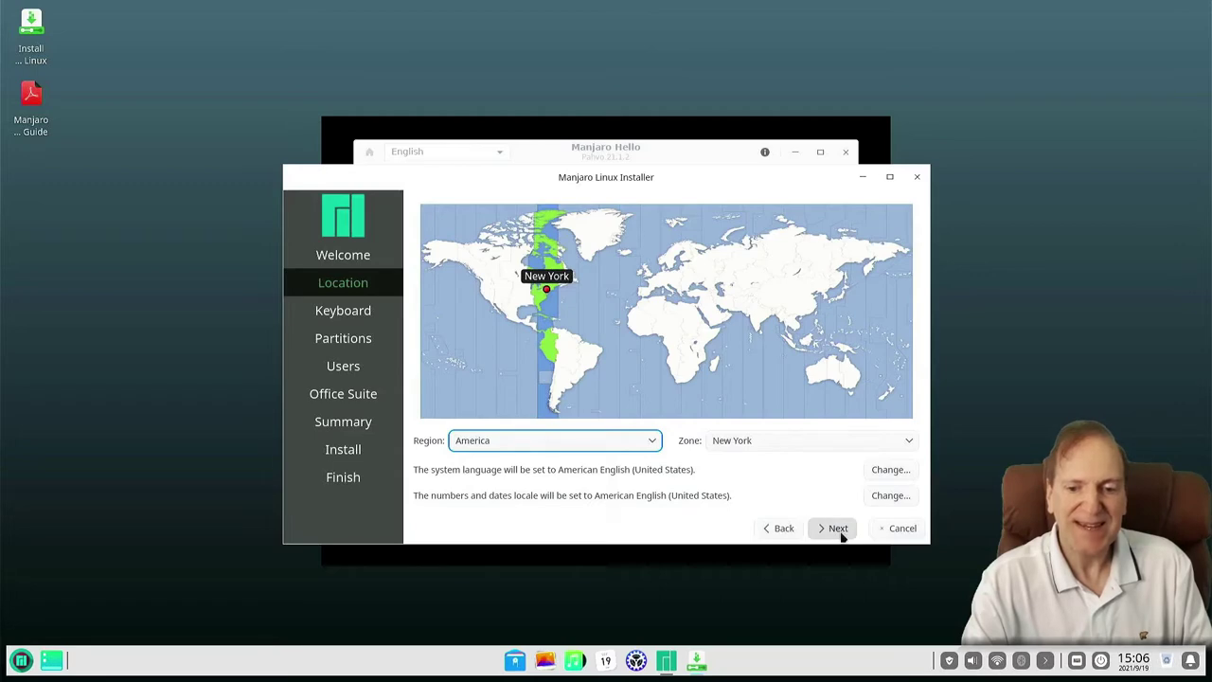
left_click(840, 533)
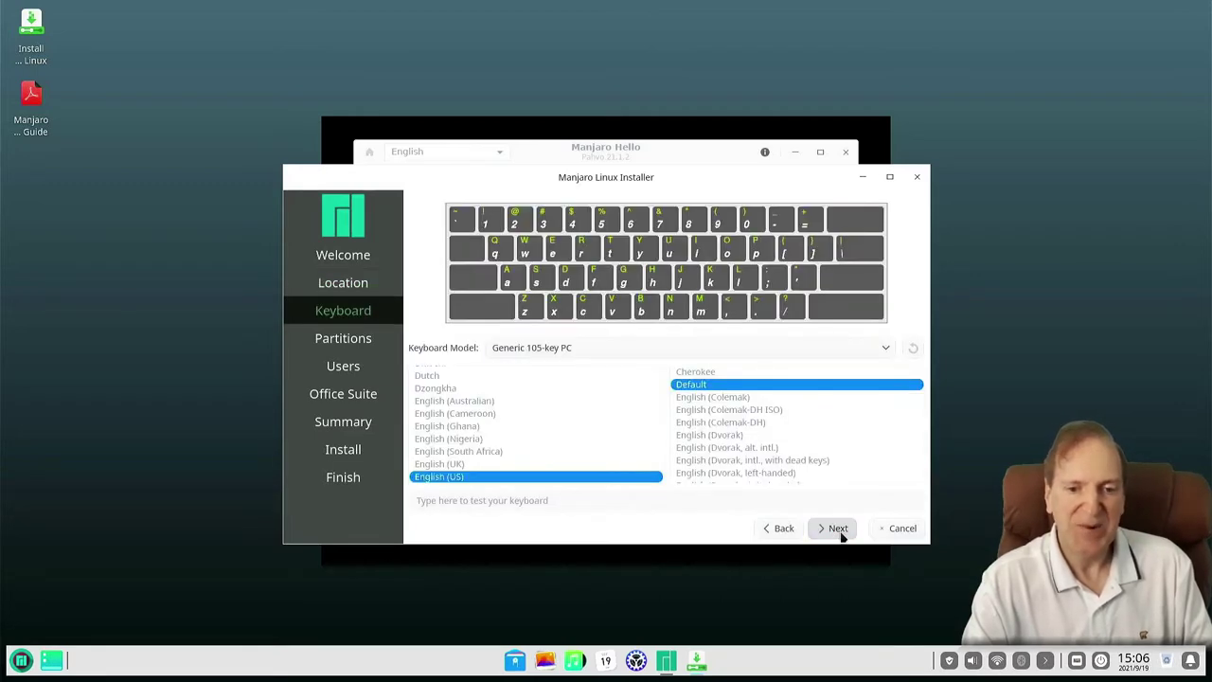
left_click(840, 533)
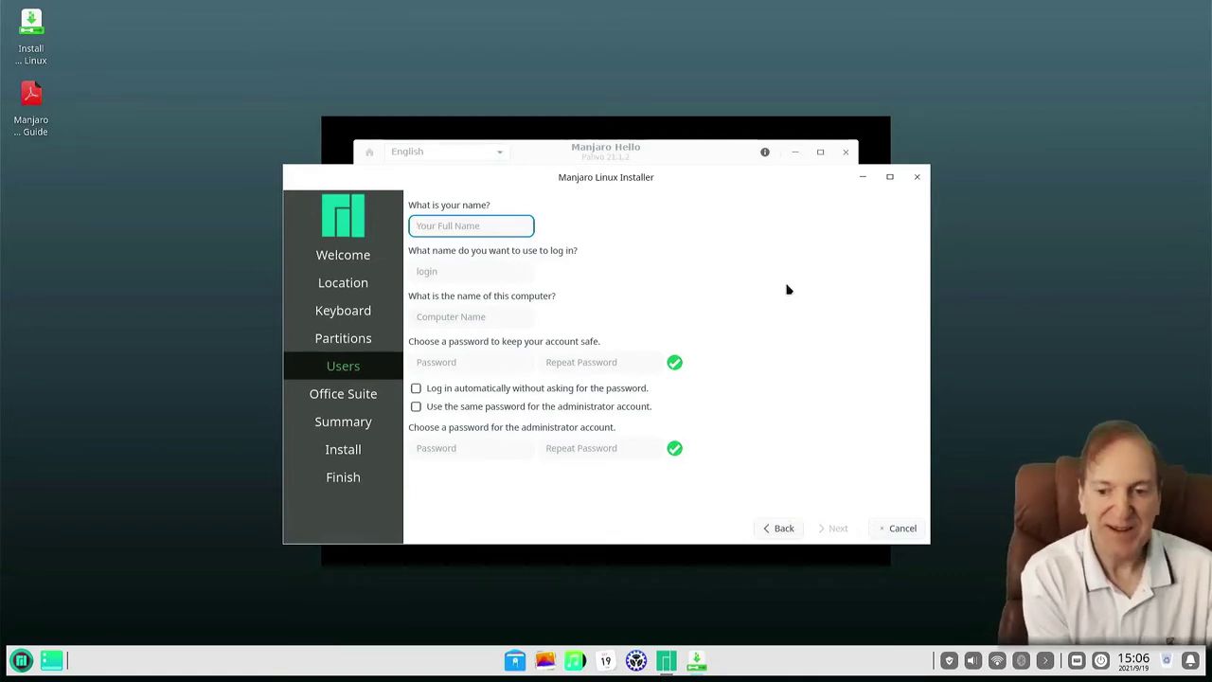
Step: Enter the user's name and account password twice, and reuse that password for the administrator
type("Toadwick")
key("Tab")
key("Tab")
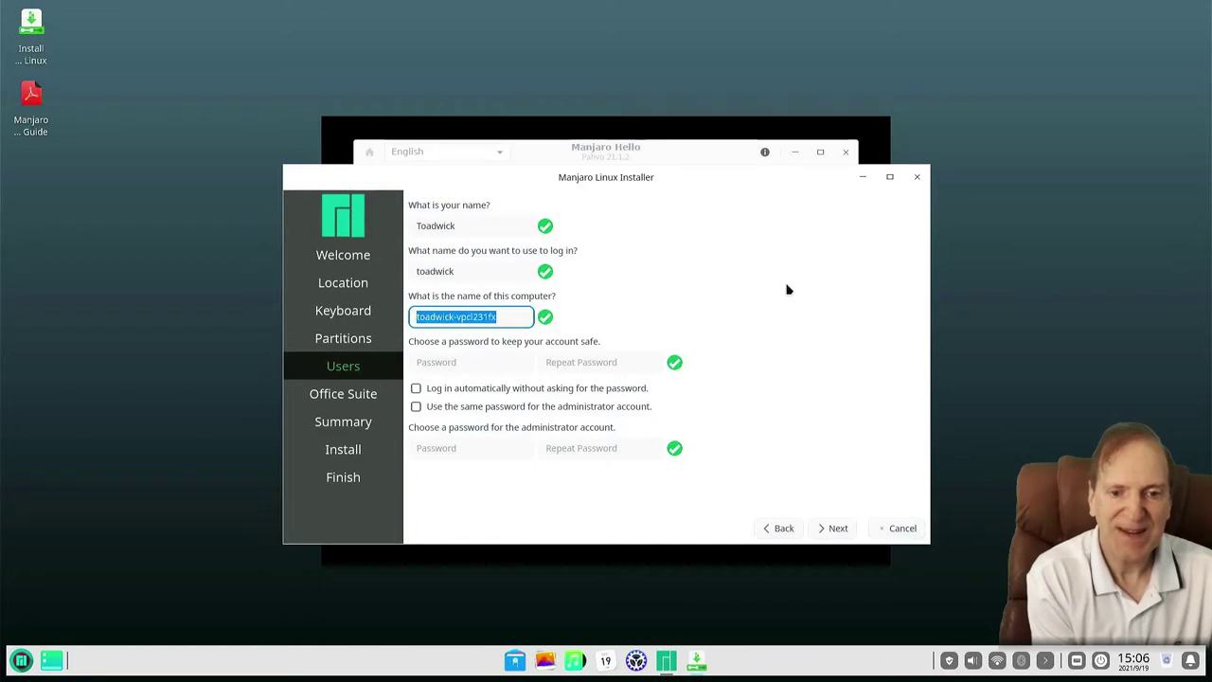
key("Tab")
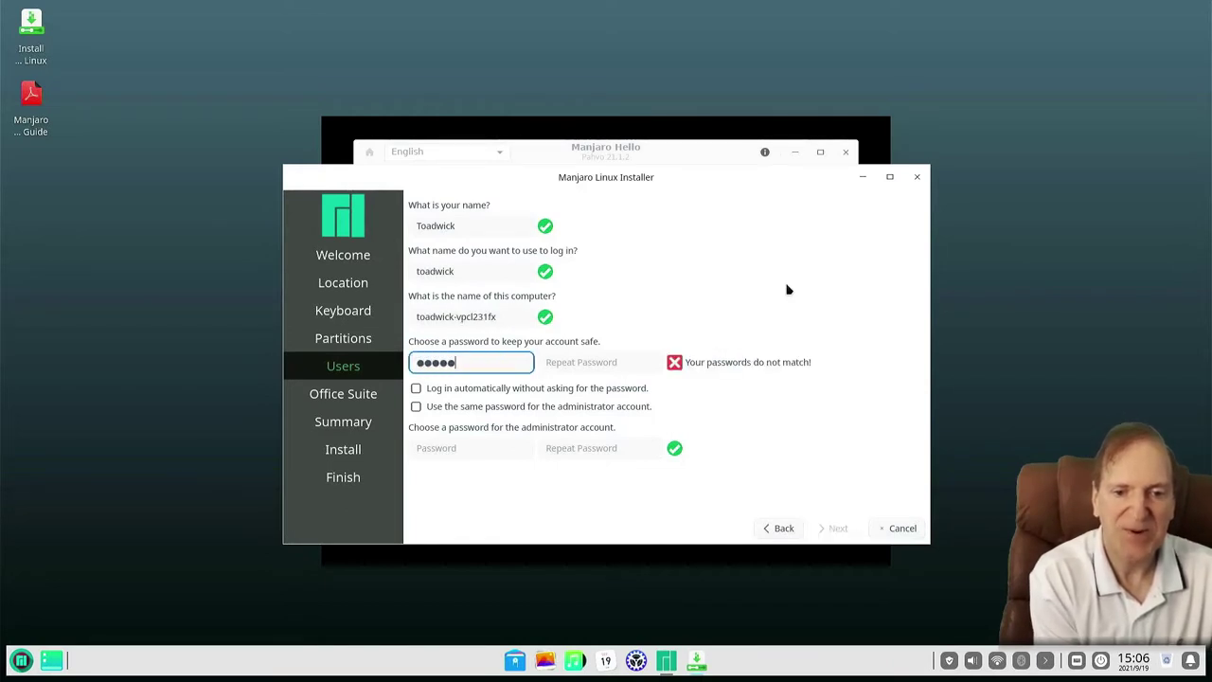
key("Tab")
key("Tab")
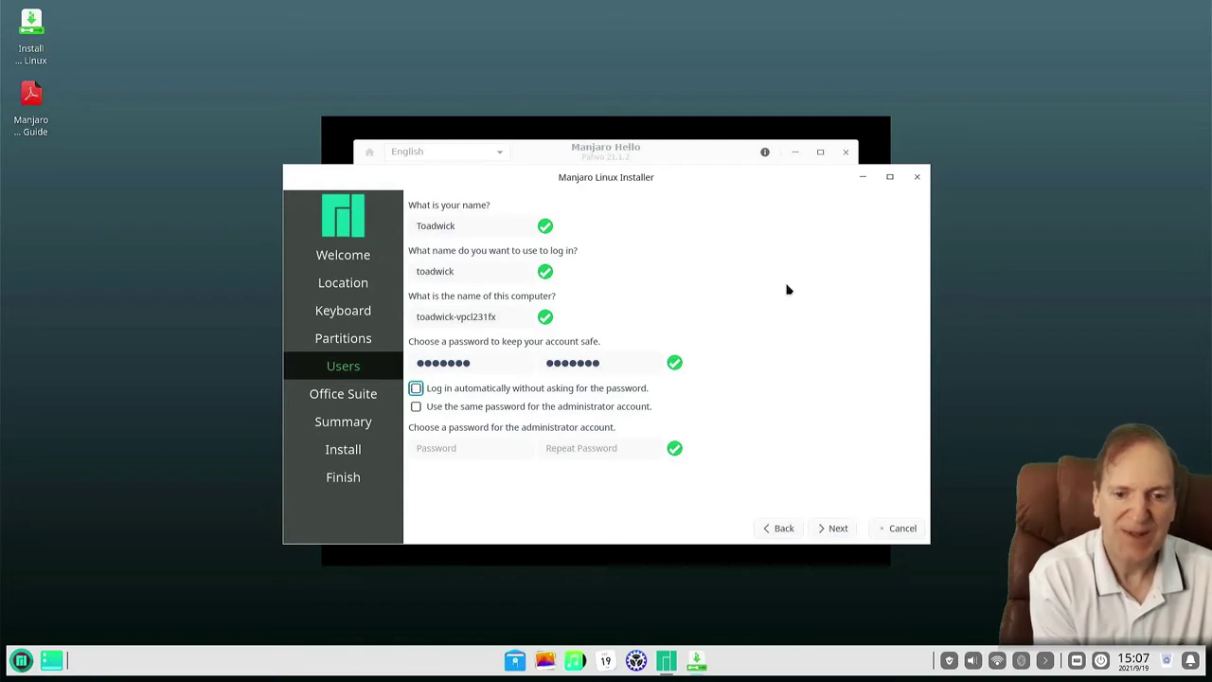
key("Tab")
key("space")
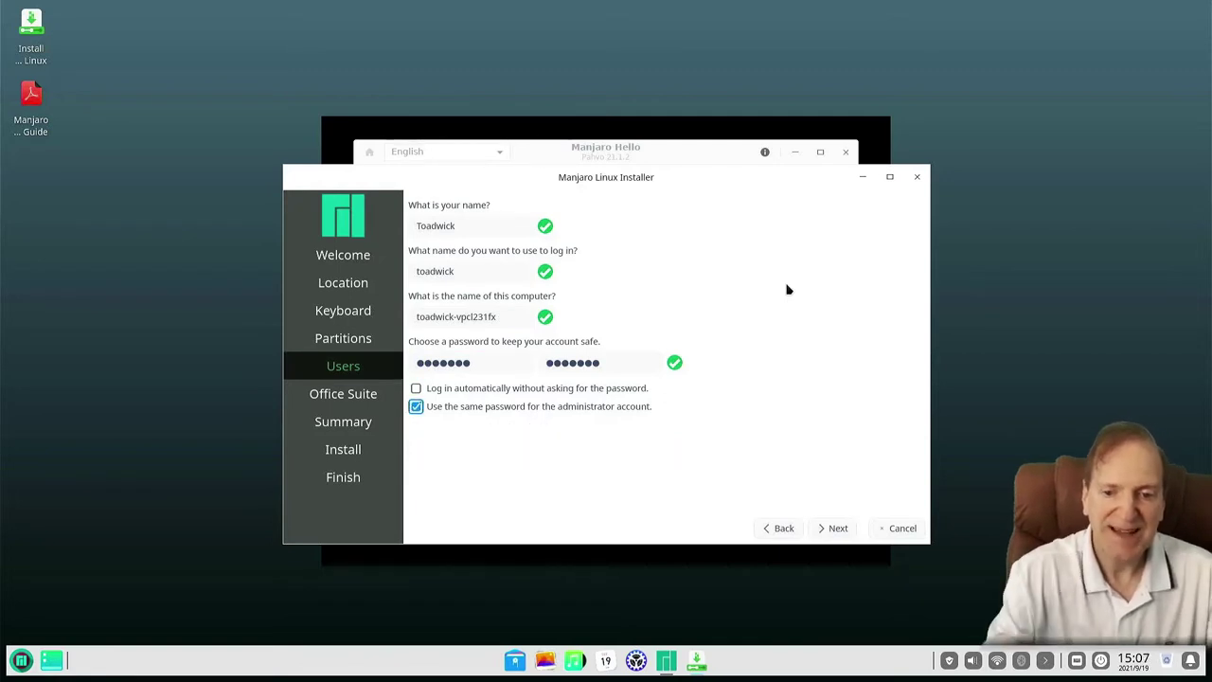
key("alt+n")
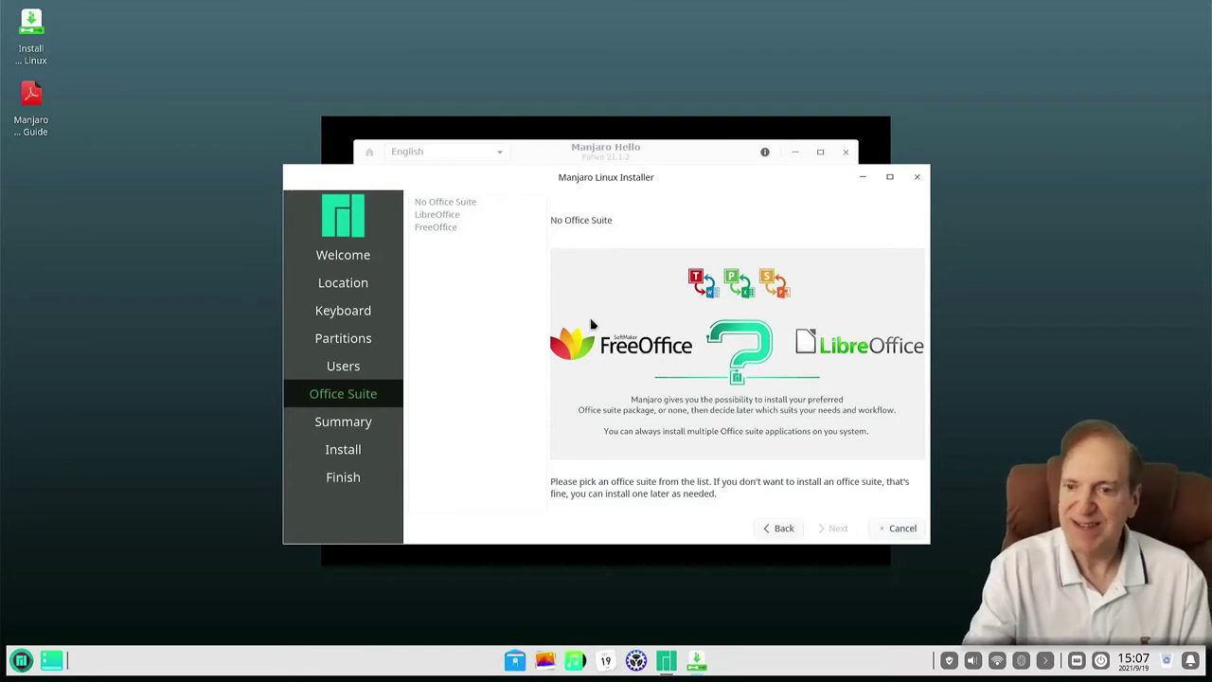
Step: Choose LibreOffice as the office suite and confirm erasing the disk to install Manjaro
left_click(441, 214)
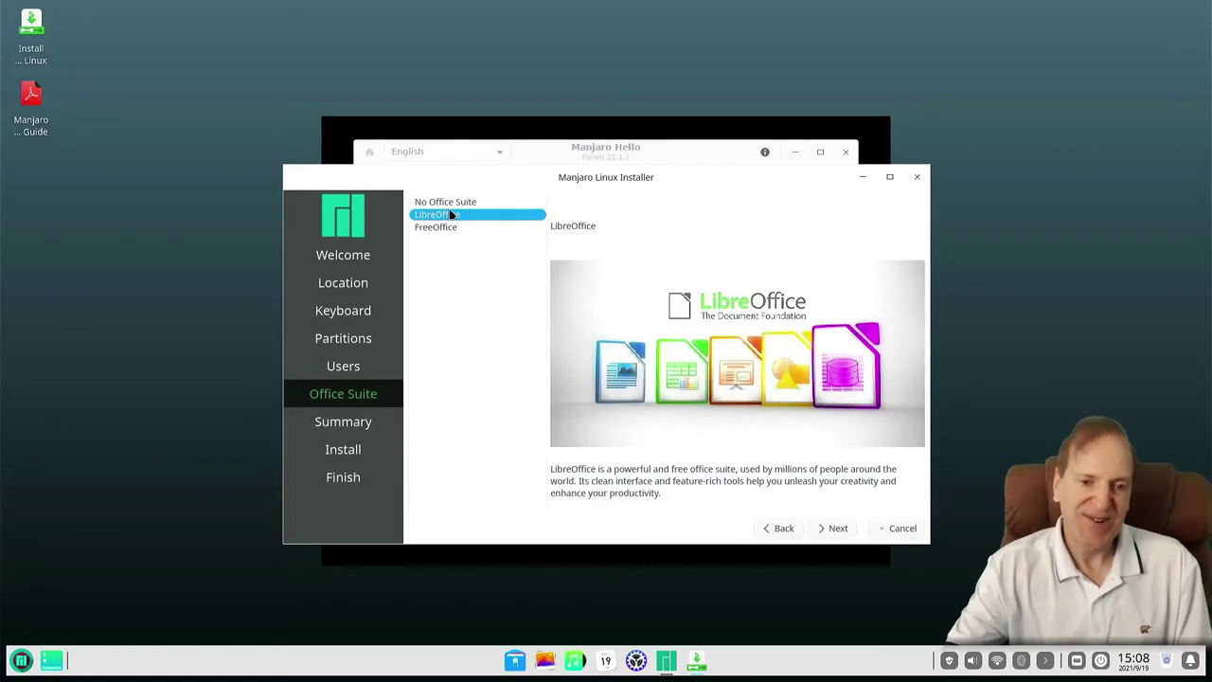
left_click(834, 534)
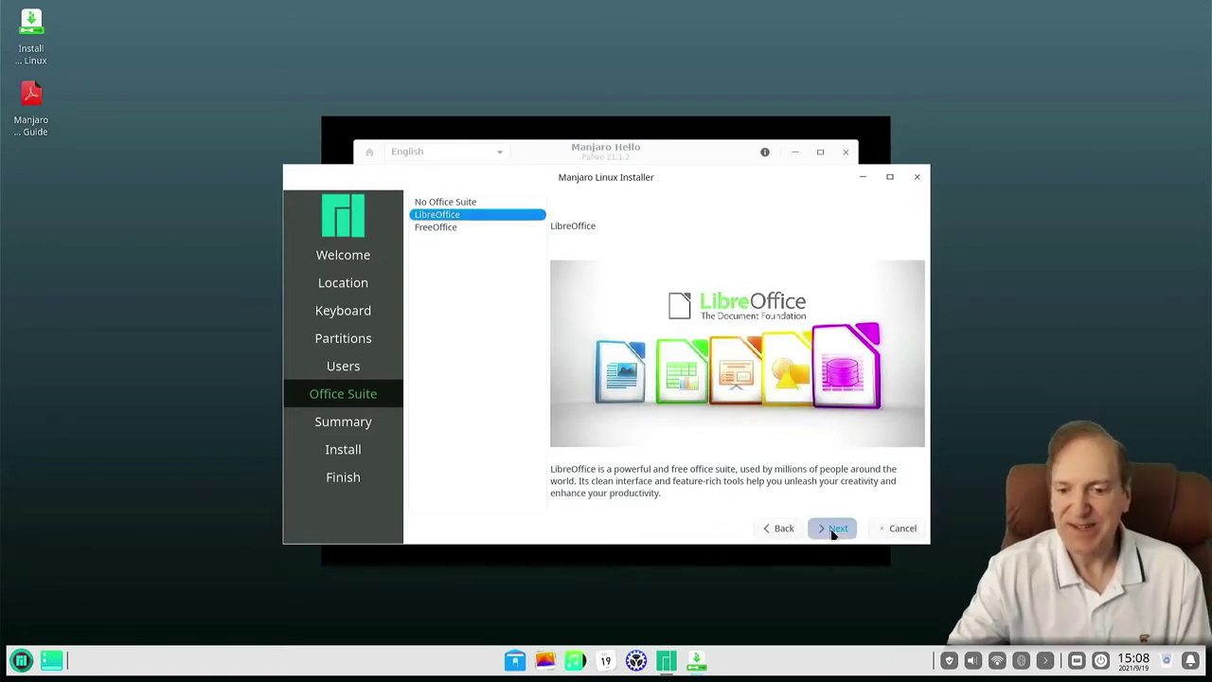
left_click(833, 533)
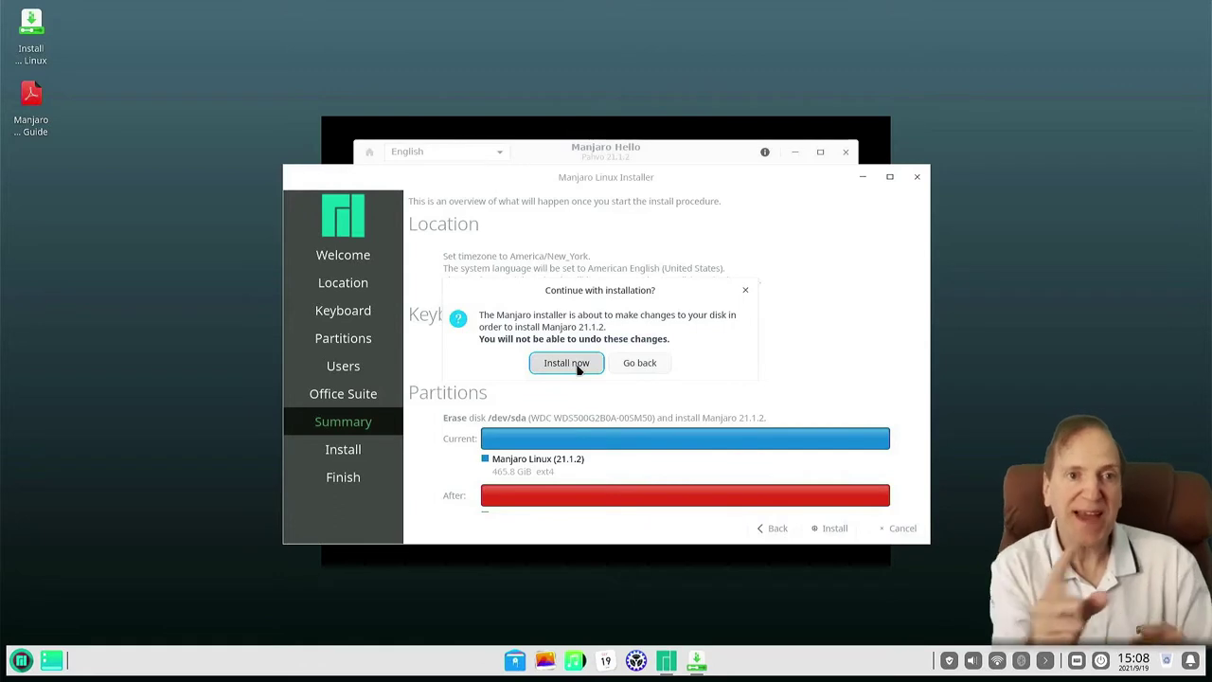
left_click(566, 362)
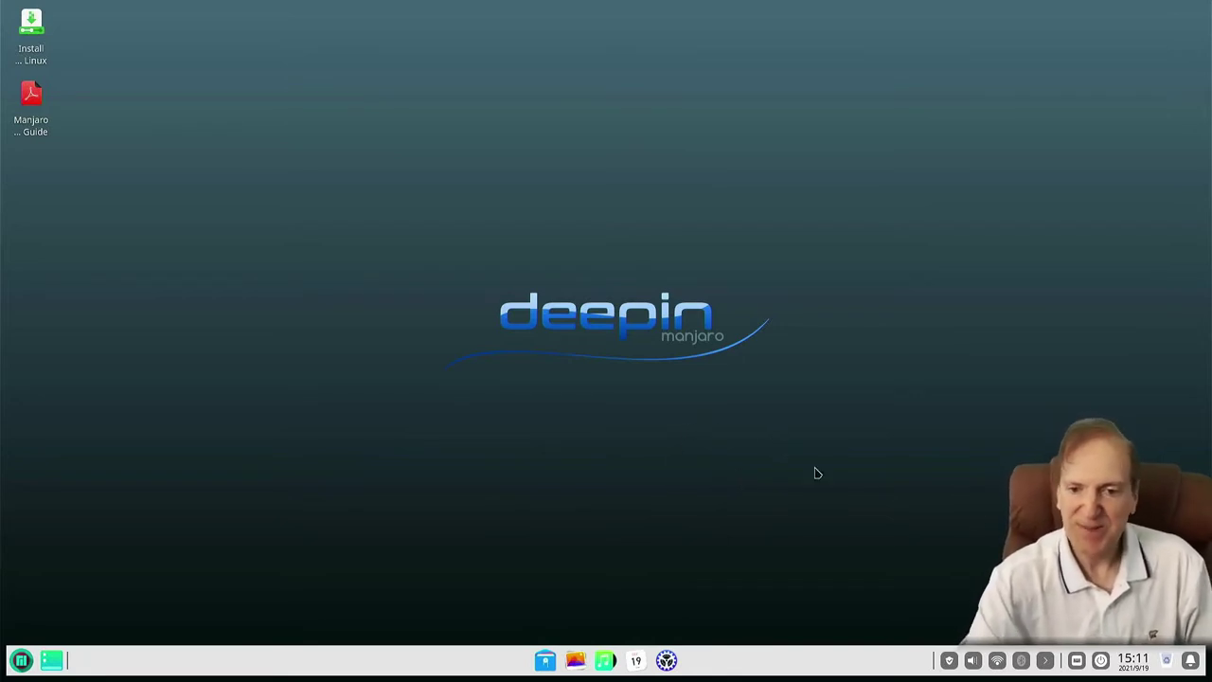
Step: Reboot from the tray power options into the newly installed Manjaro system
left_click(1101, 662)
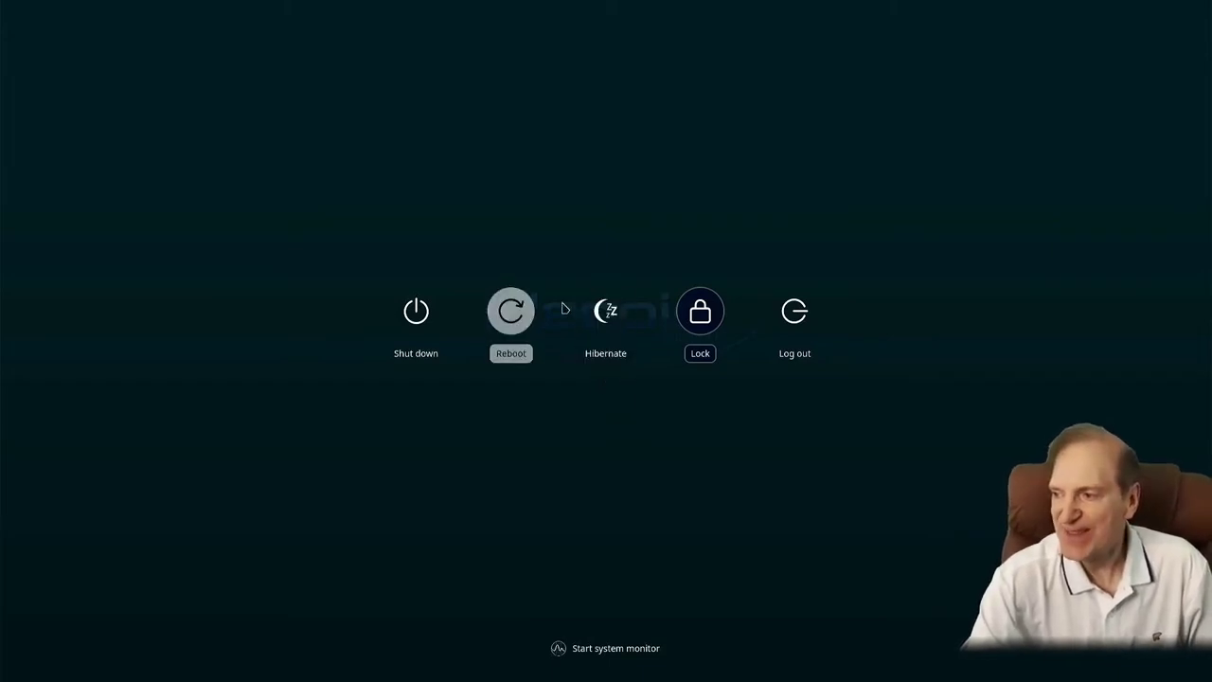
left_click(511, 326)
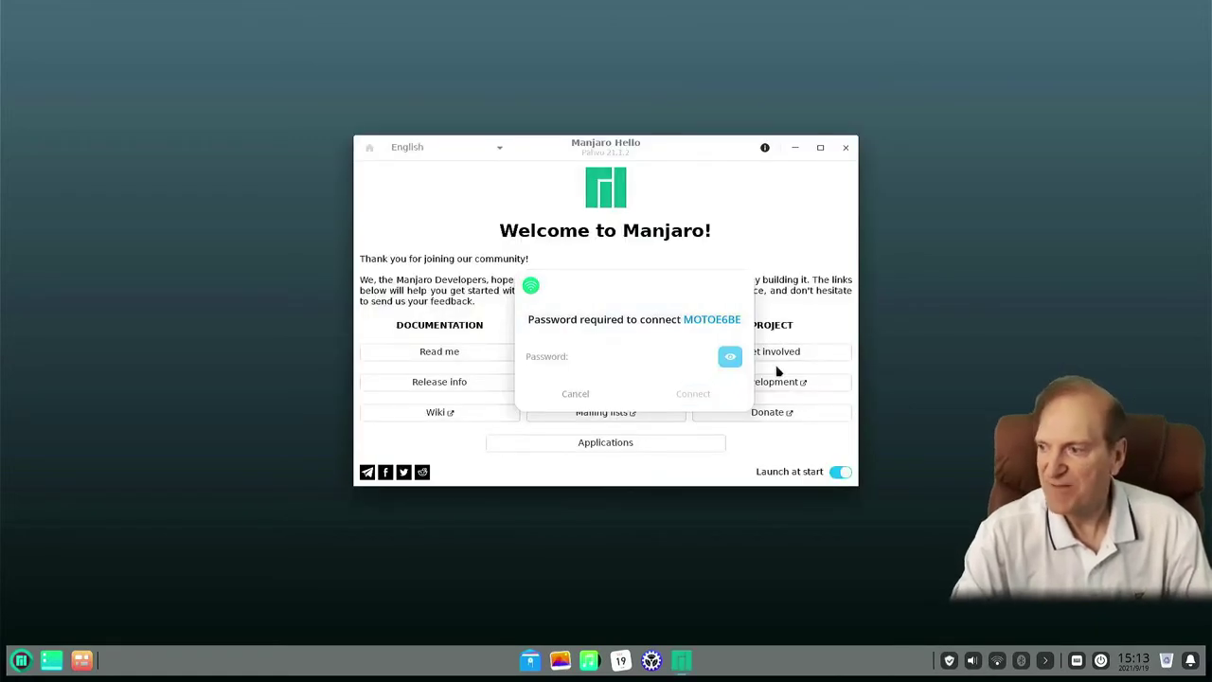
Step: Enter the Wi-Fi network password and connect
left_click(657, 354)
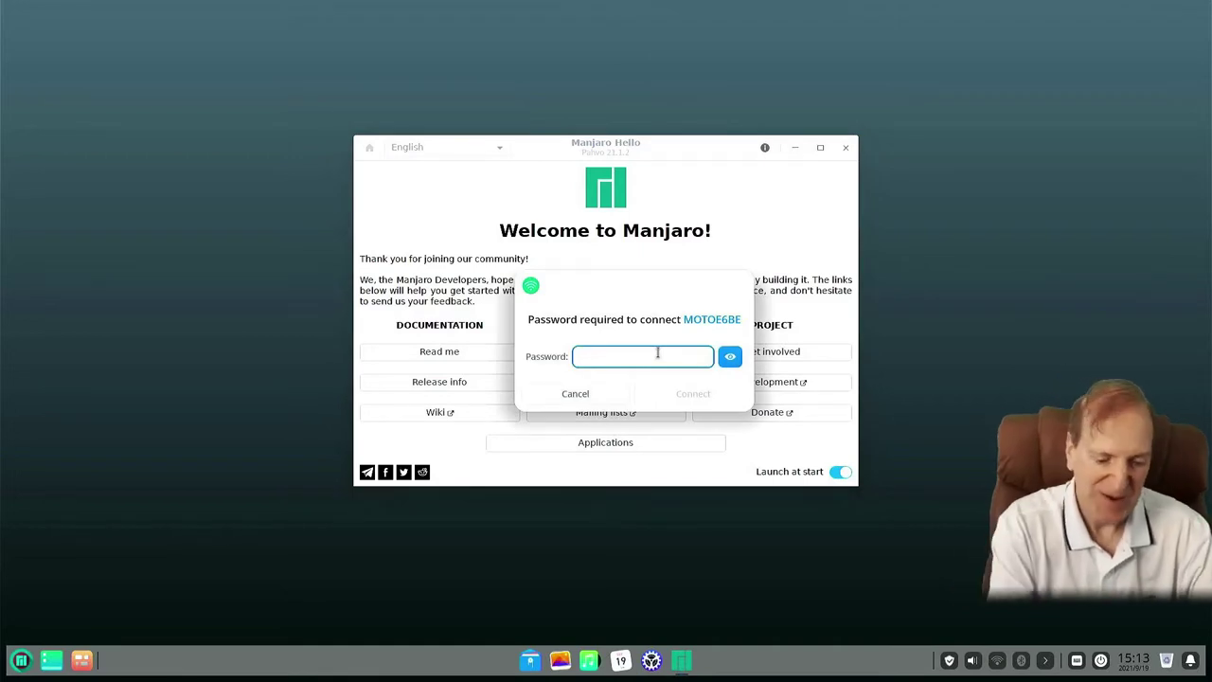
key("Return")
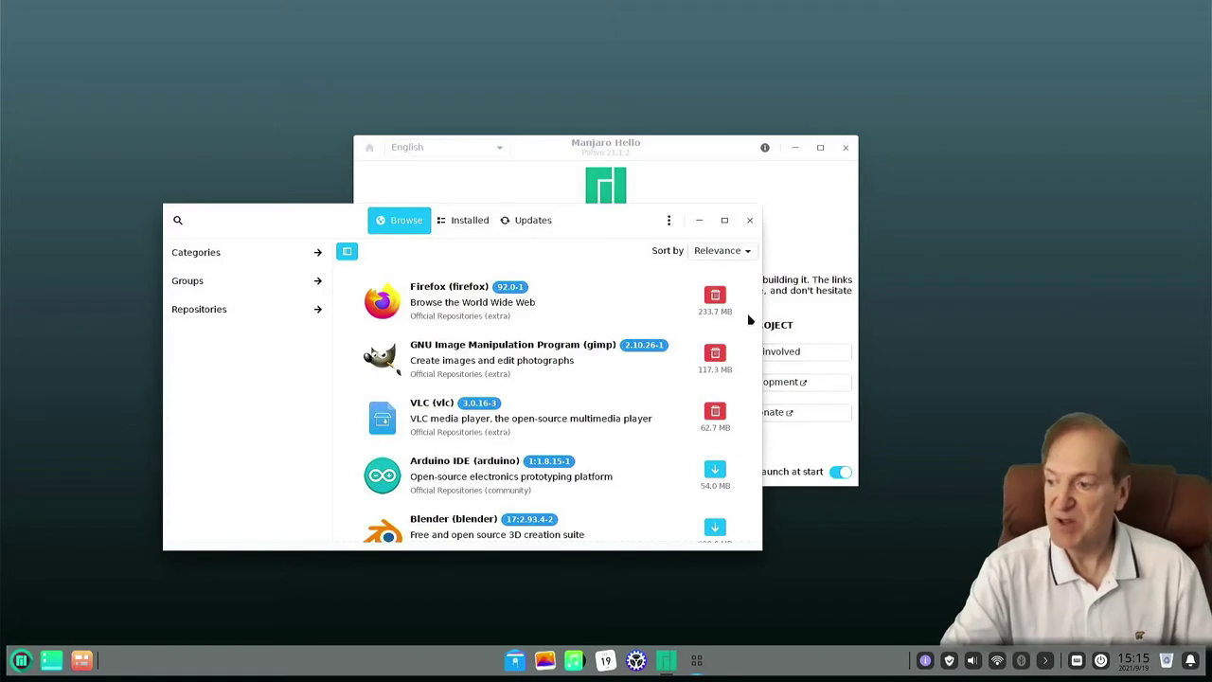
Step: Queue Inkscape for installation in Browse, marking and then unmarking VirtualBox
scroll(756, 326, "down", 1)
left_click_drag(758, 326, 760, 408)
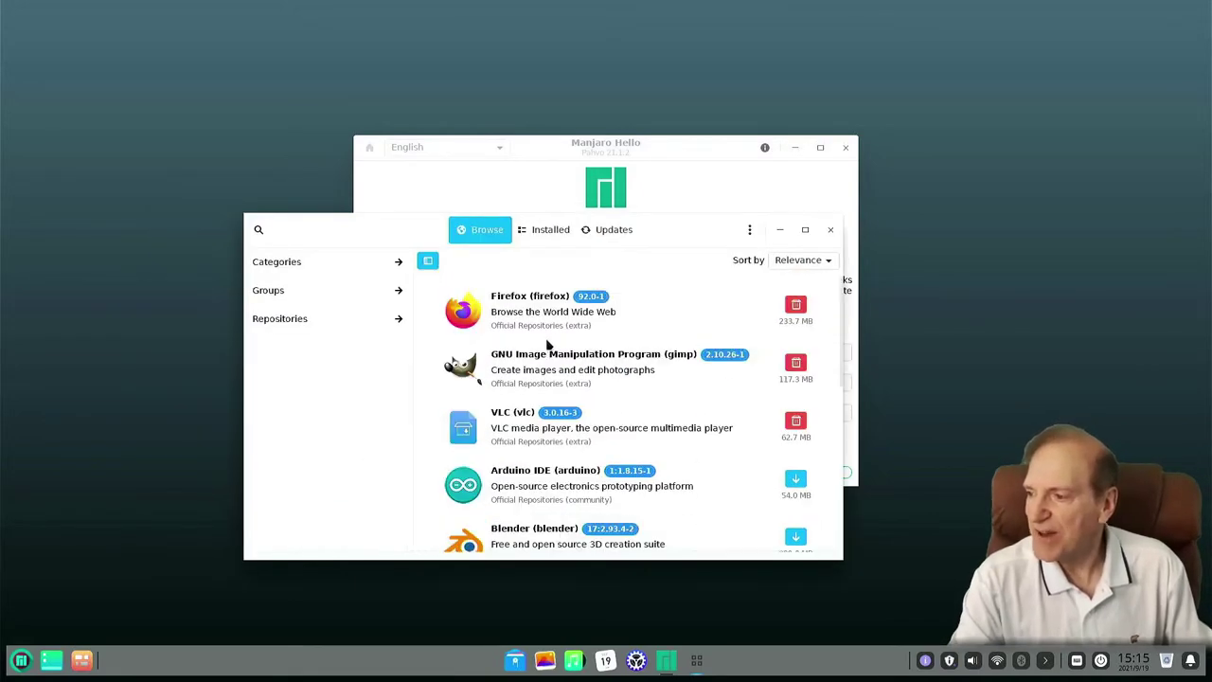
scroll(561, 395, "down", 8)
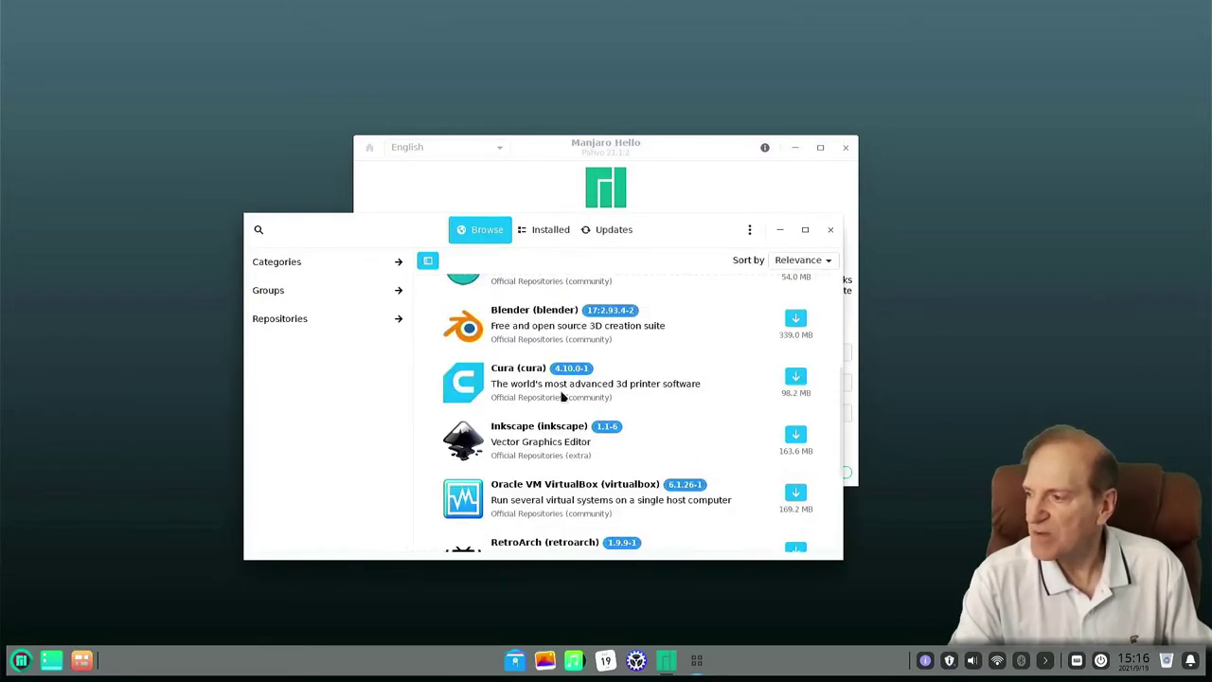
scroll(563, 396, "up", 2)
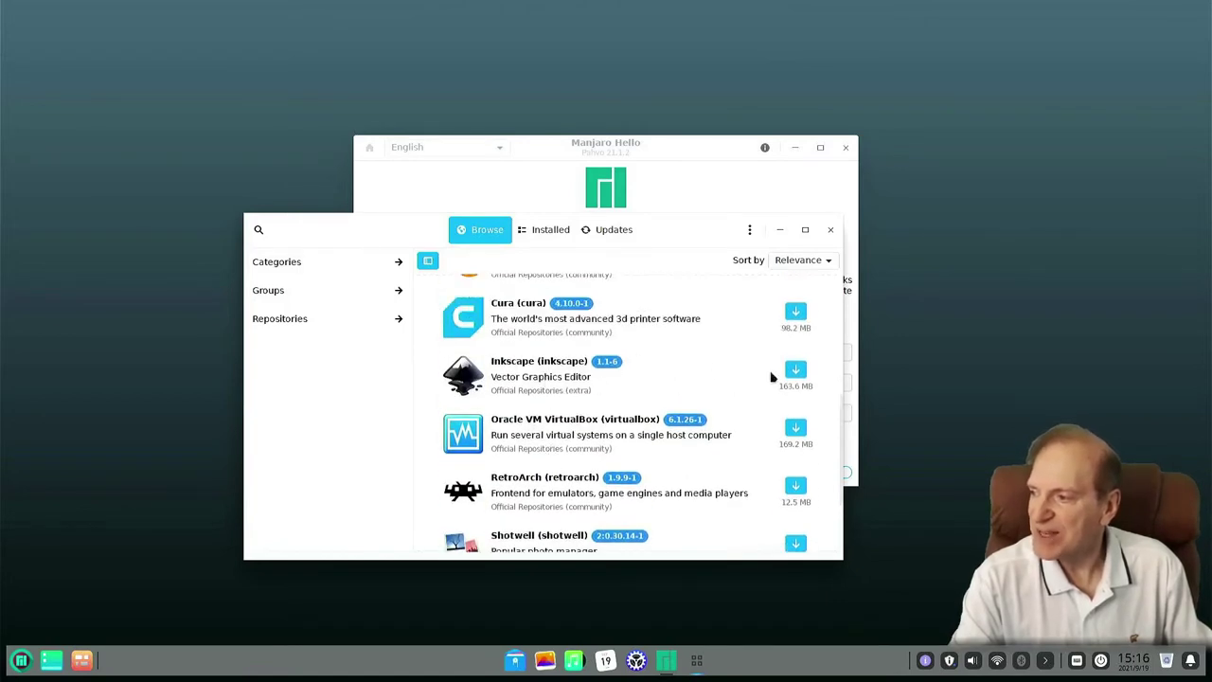
left_click(795, 370)
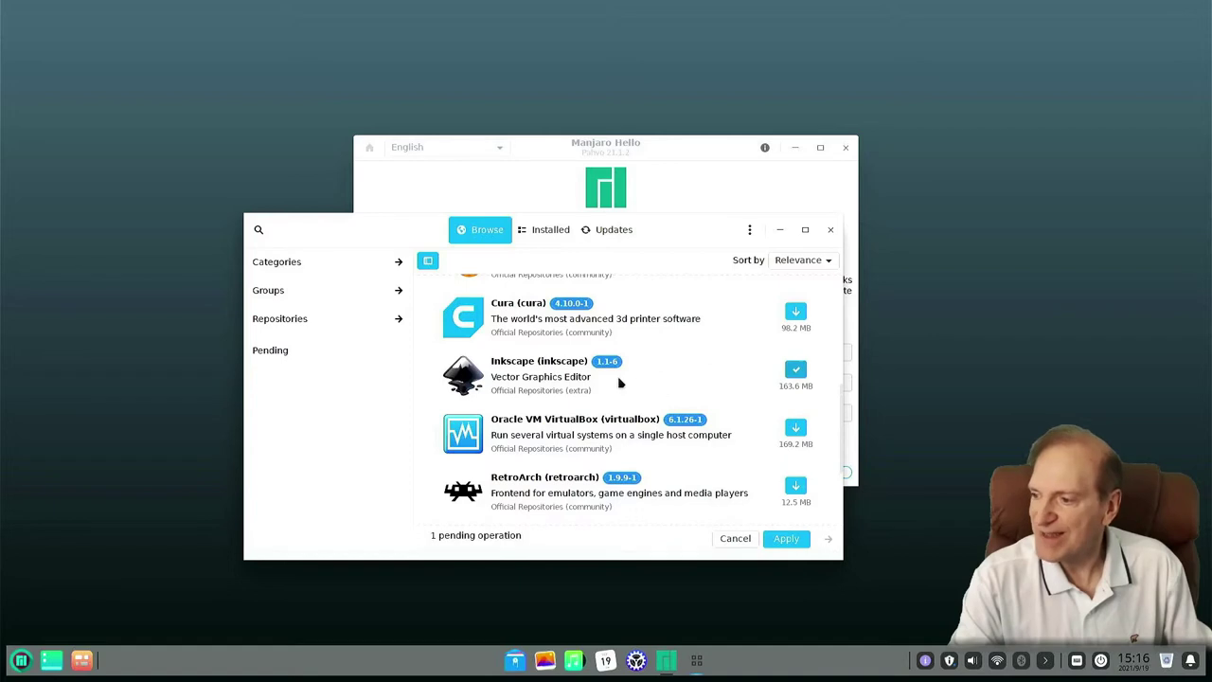
scroll(618, 382, "down", 1)
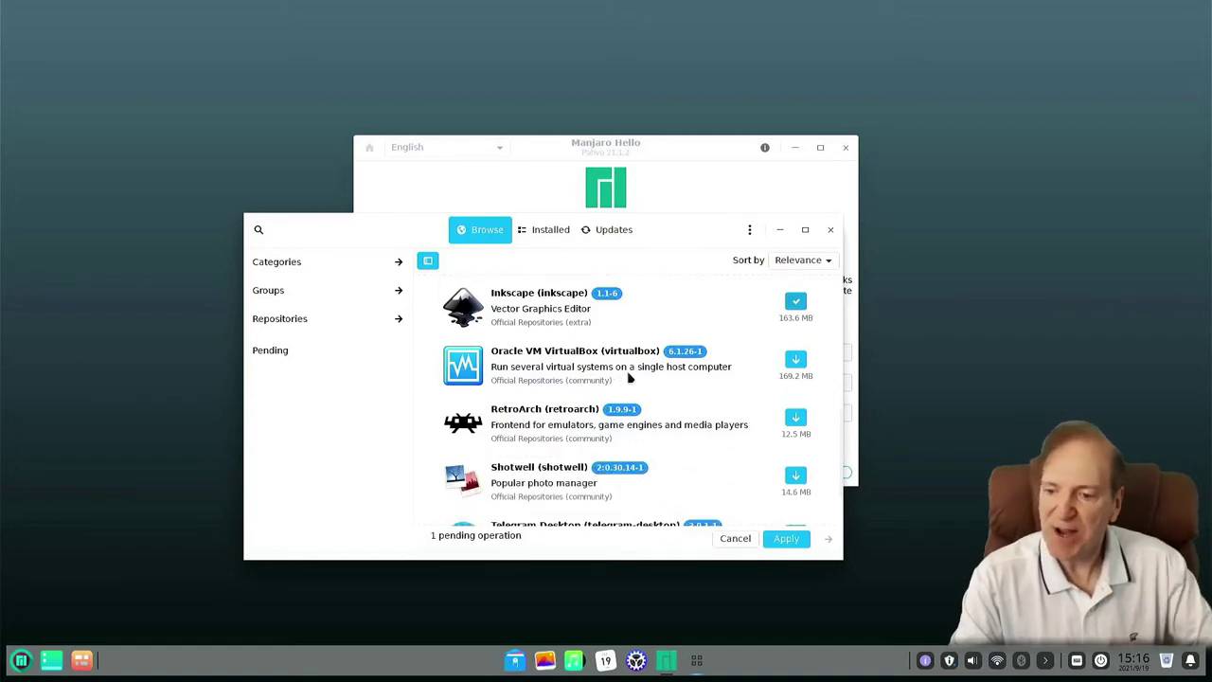
left_click(796, 362)
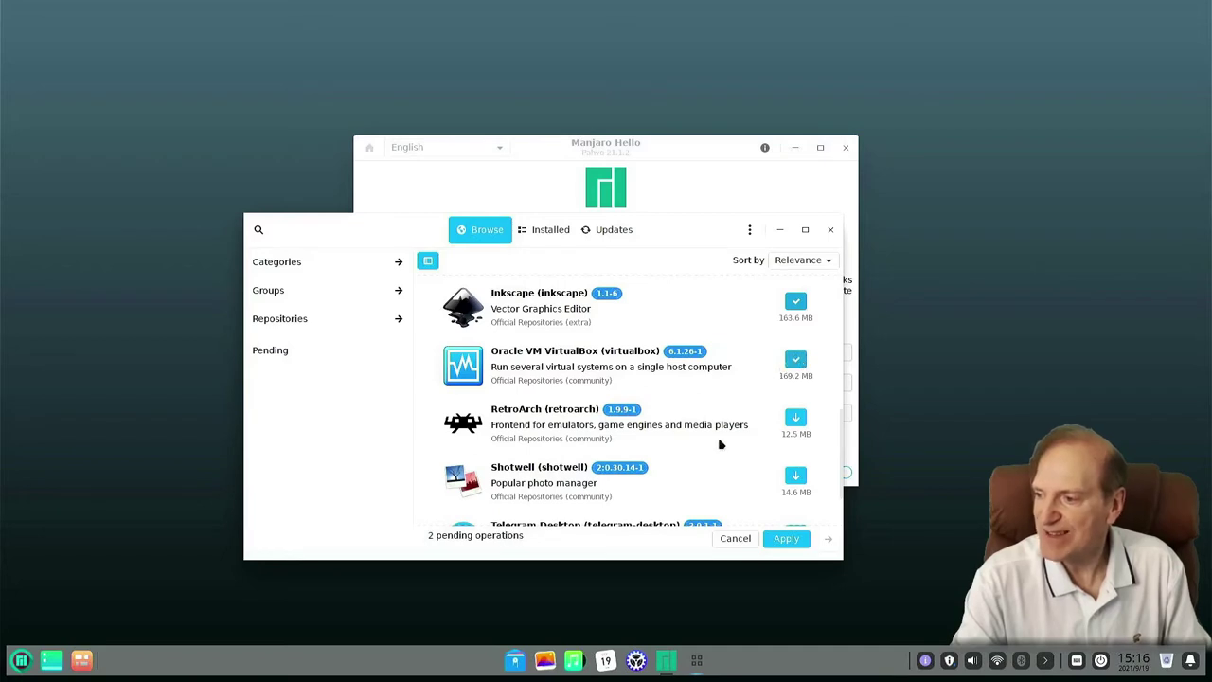
left_click(796, 360)
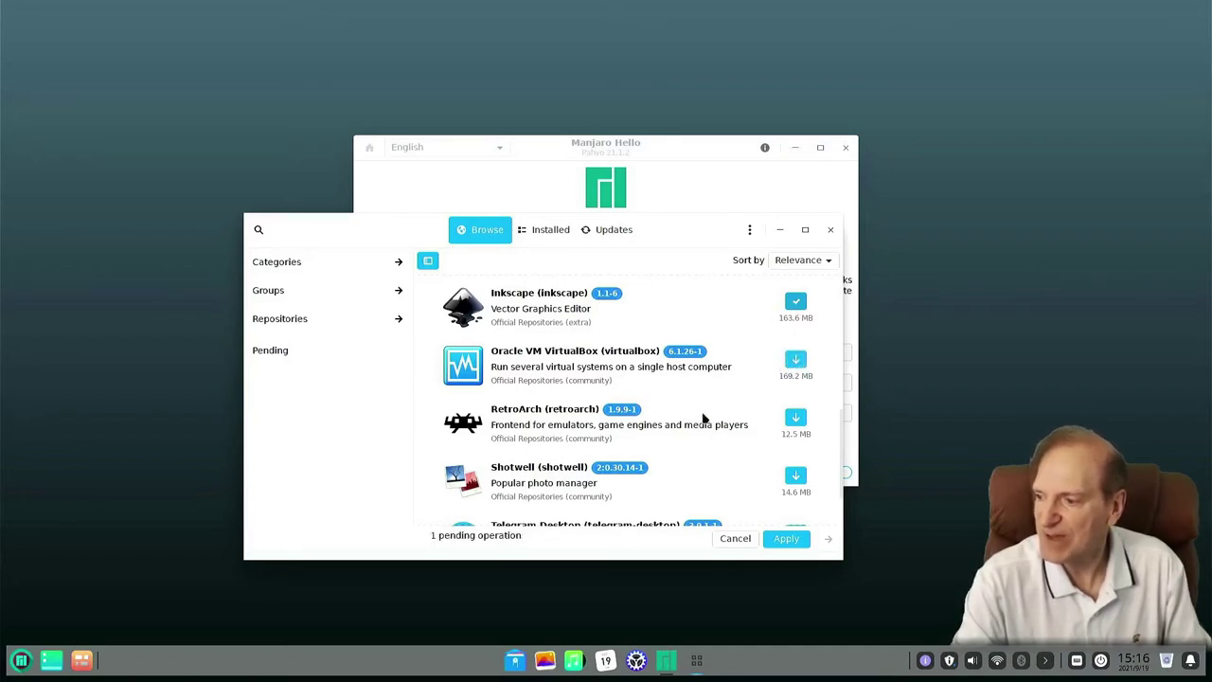
Step: Show Pamac's Updates list, including Firefox and GIMP, totalling 587.1 MB
scroll(705, 417, "down", 1)
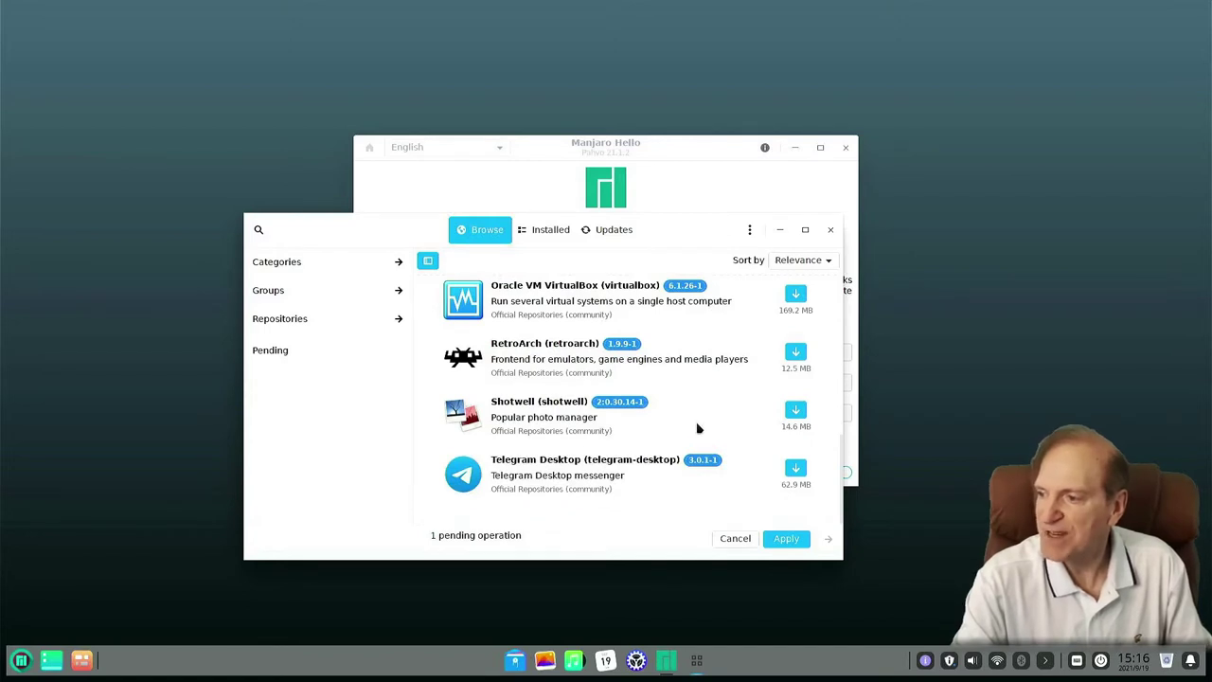
scroll(680, 422, "up", 3)
scroll(663, 414, "up", 1)
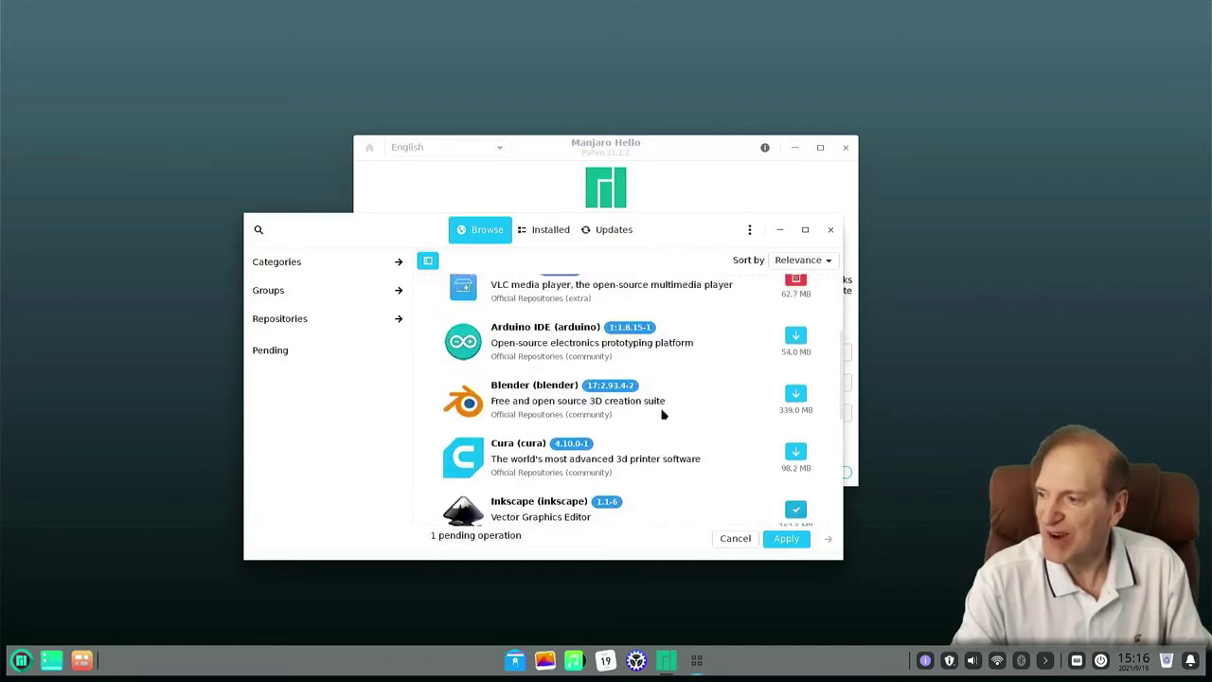
scroll(597, 398, "up", 2)
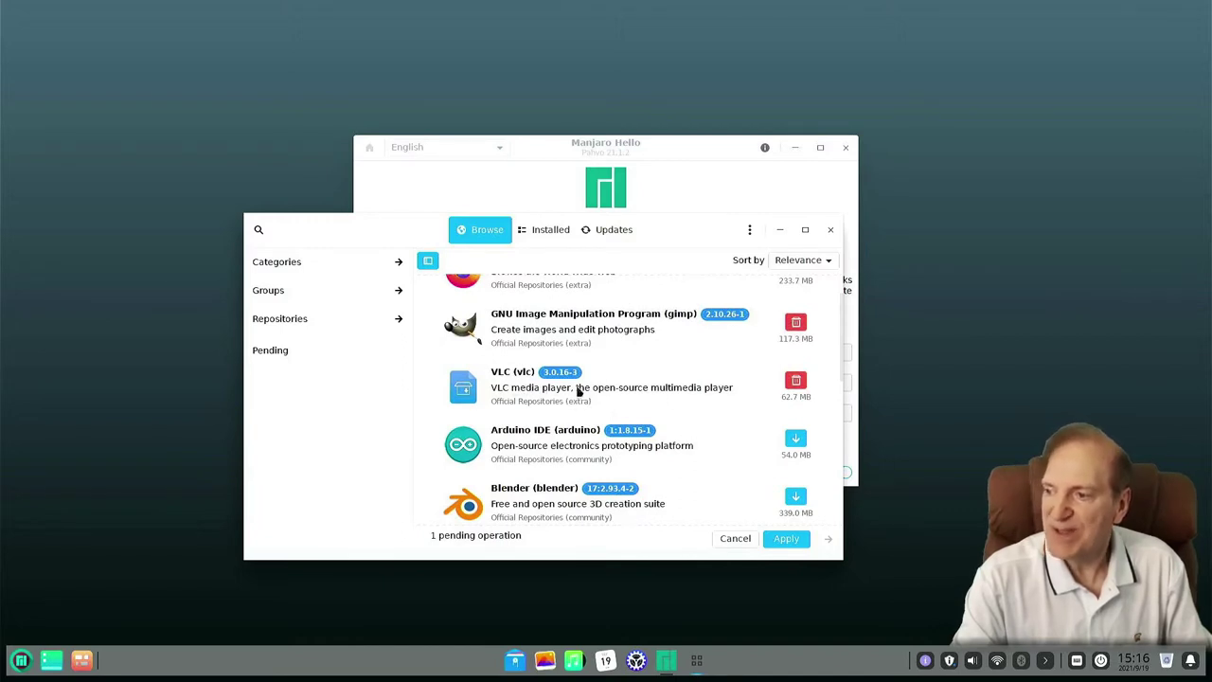
scroll(643, 384, "up", 1)
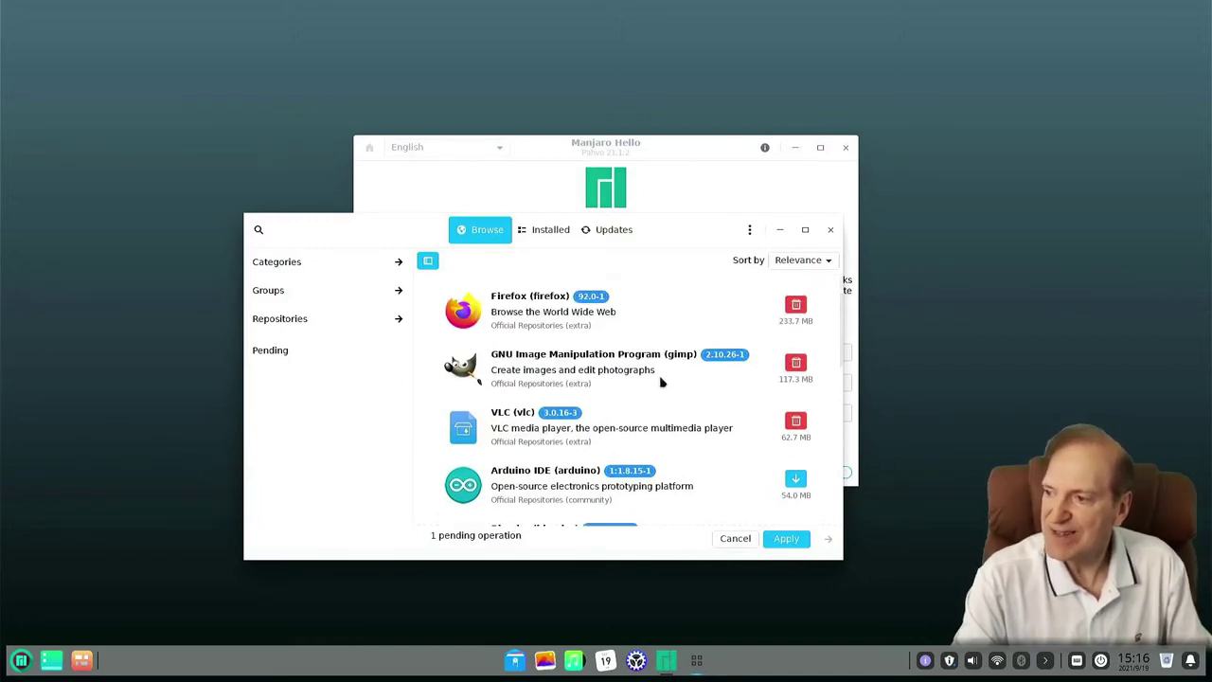
left_click(614, 230)
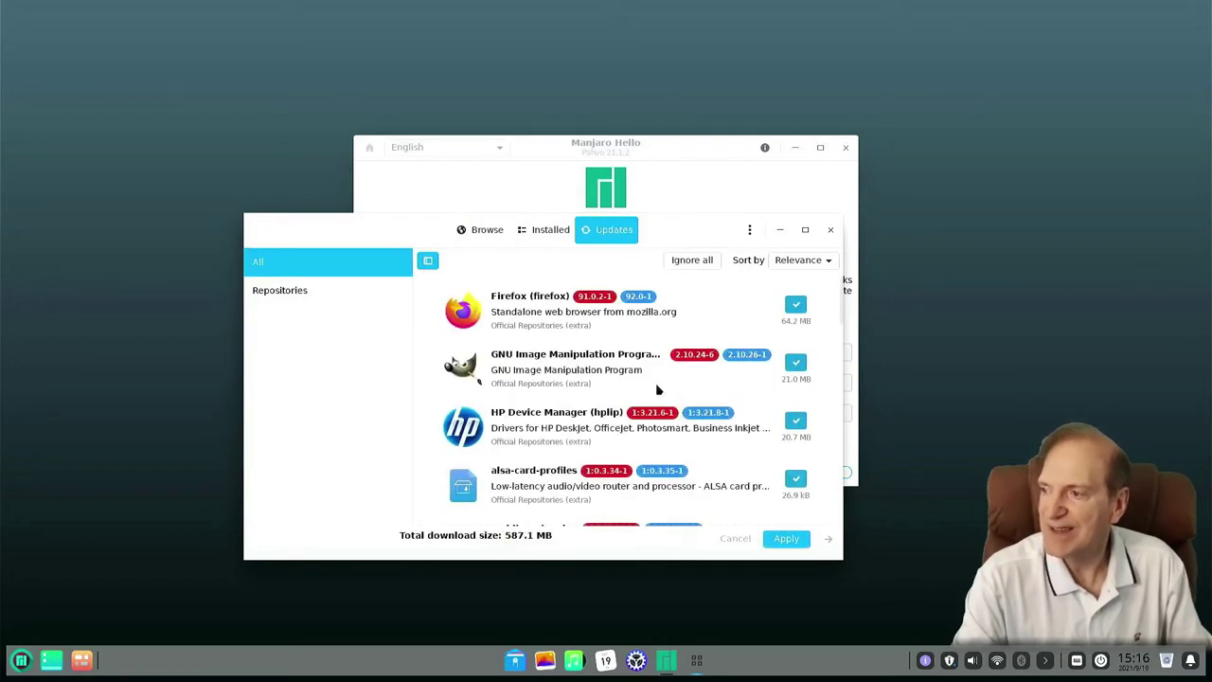
Step: Apply updates plus Inkscape with optional dependencies, authorize, then show Manjaro Hello's Applications list
left_click(783, 538)
left_click(705, 548)
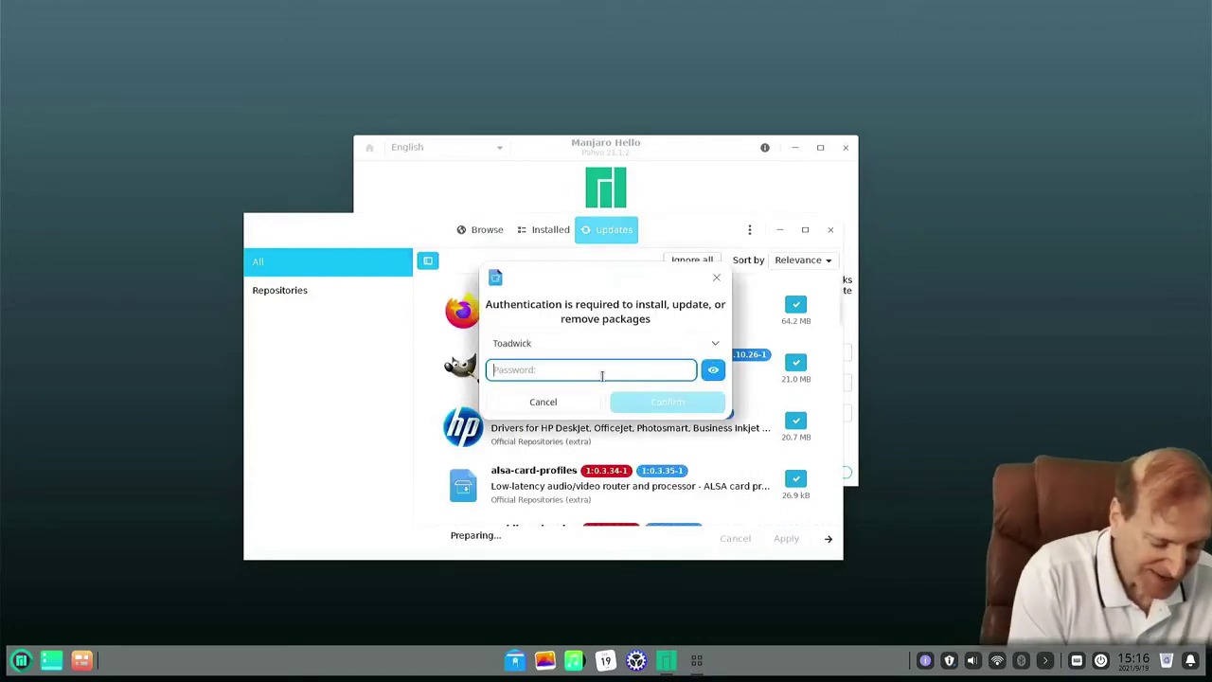
key("Return")
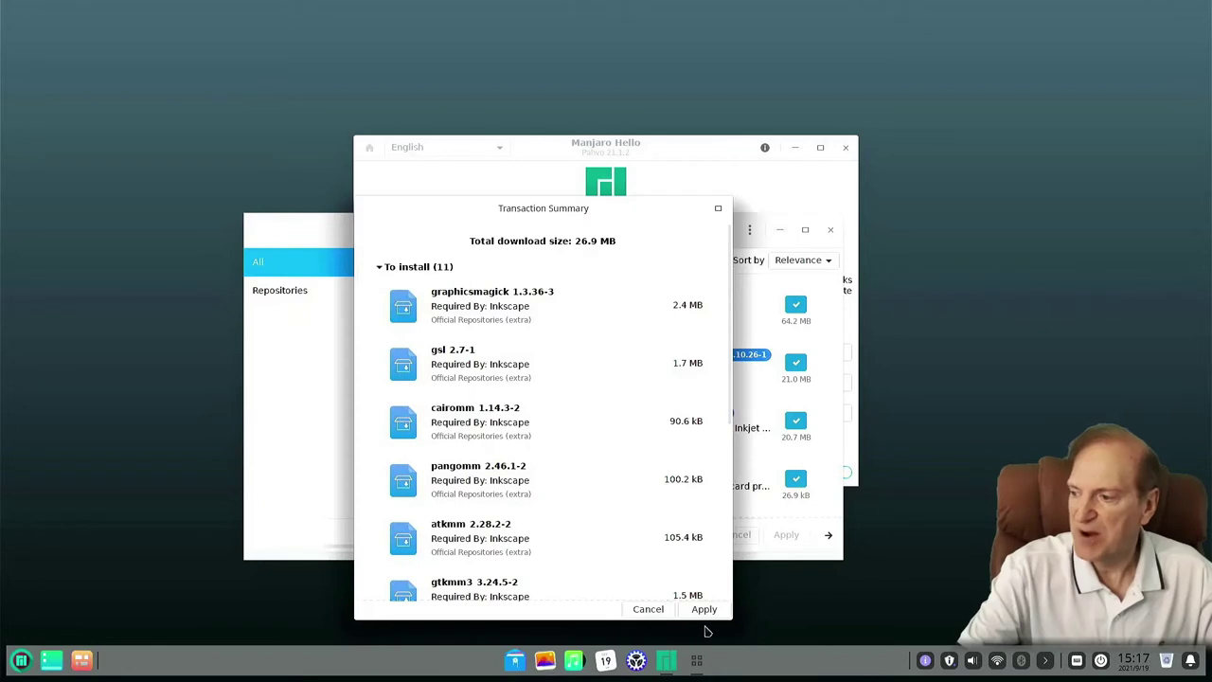
left_click(704, 611)
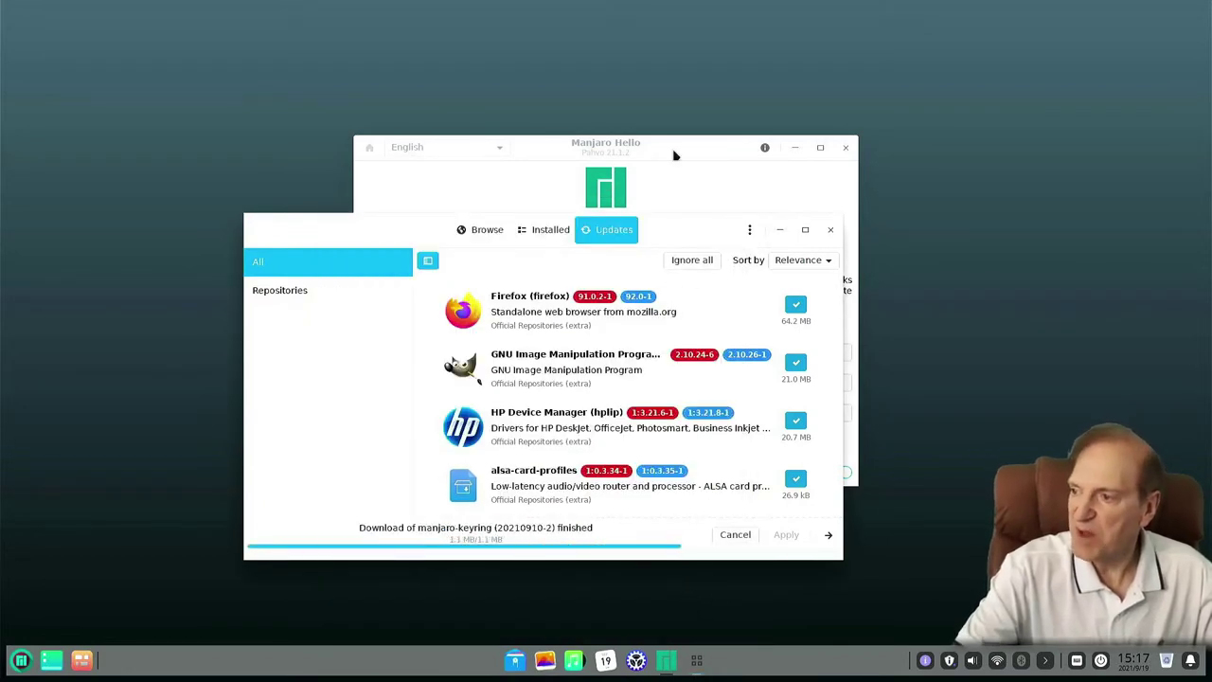
left_click_drag(687, 152, 643, 114)
left_click(579, 408)
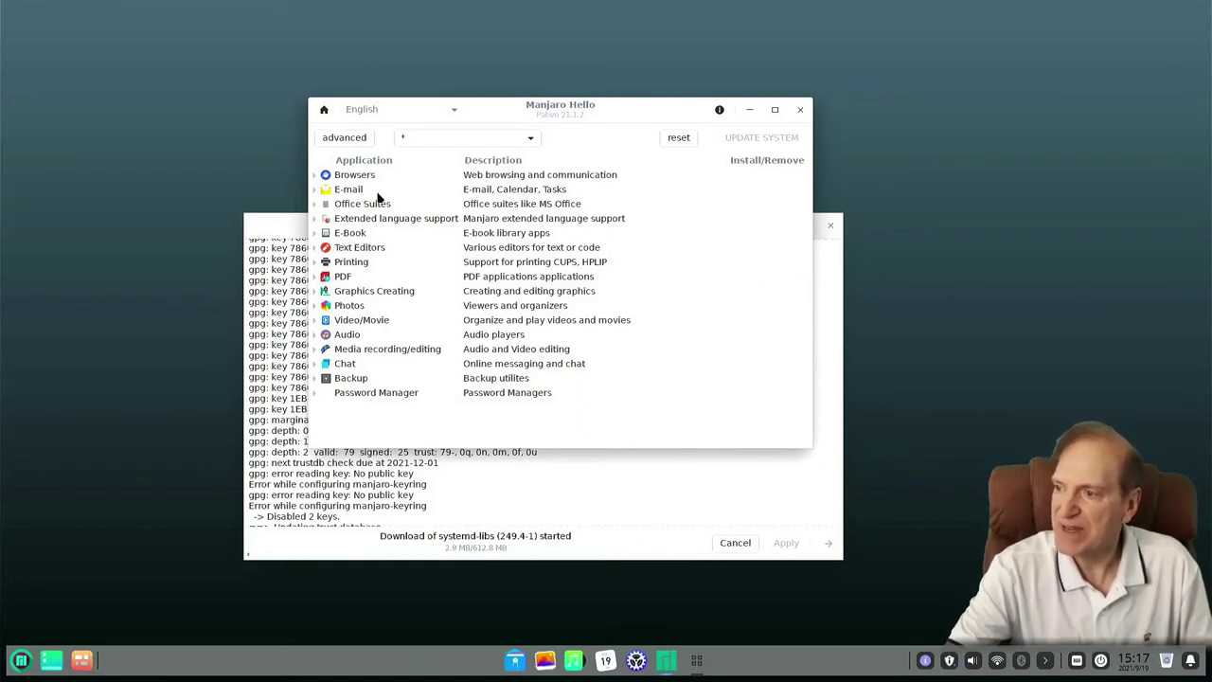
Step: Expand and collapse the Audio category, close Manjaro Hello, and move Pamac's progress window aside
left_click(317, 335)
left_click(316, 336)
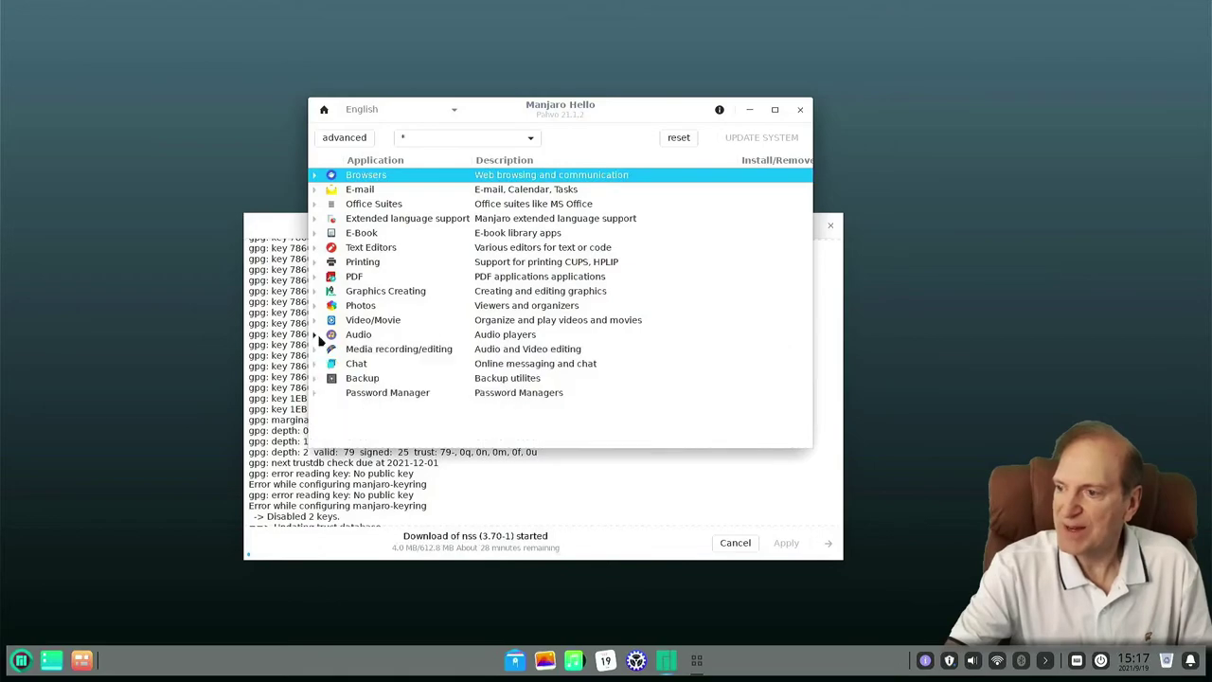
left_click(800, 110)
left_click_drag(659, 223, 956, 141)
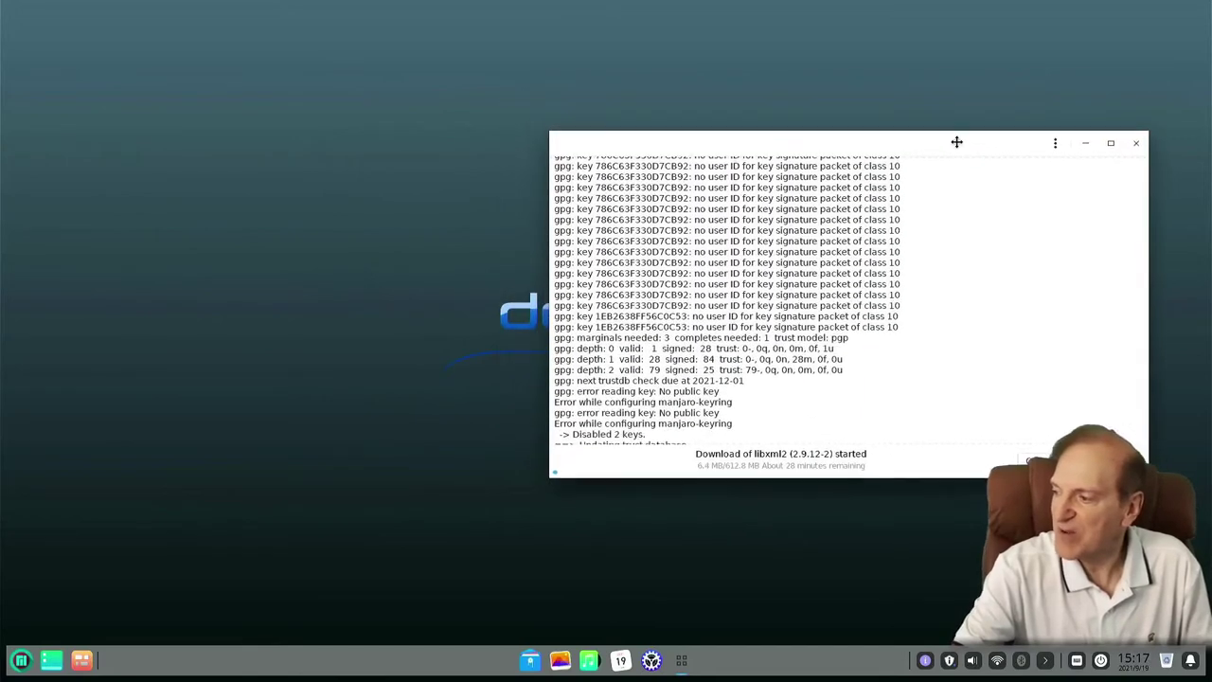
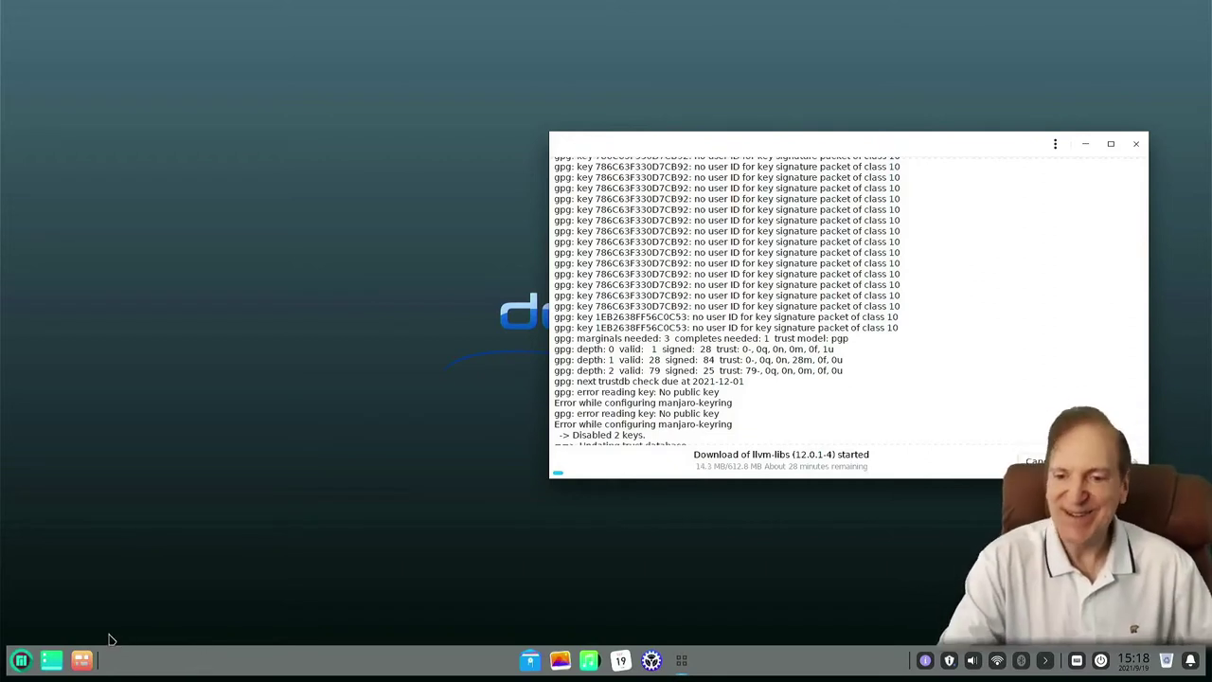
Step: Open the launcher's category view and browse the Music, Video, Graphics and Office apps
left_click(23, 660)
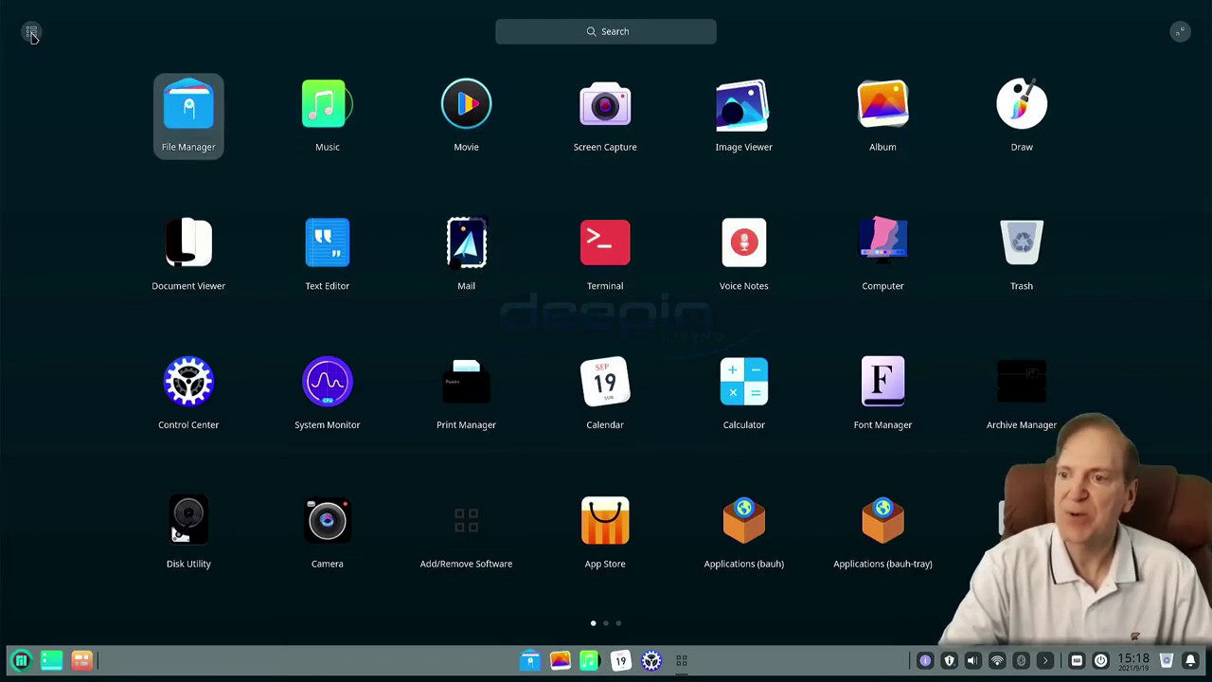
left_click(31, 33)
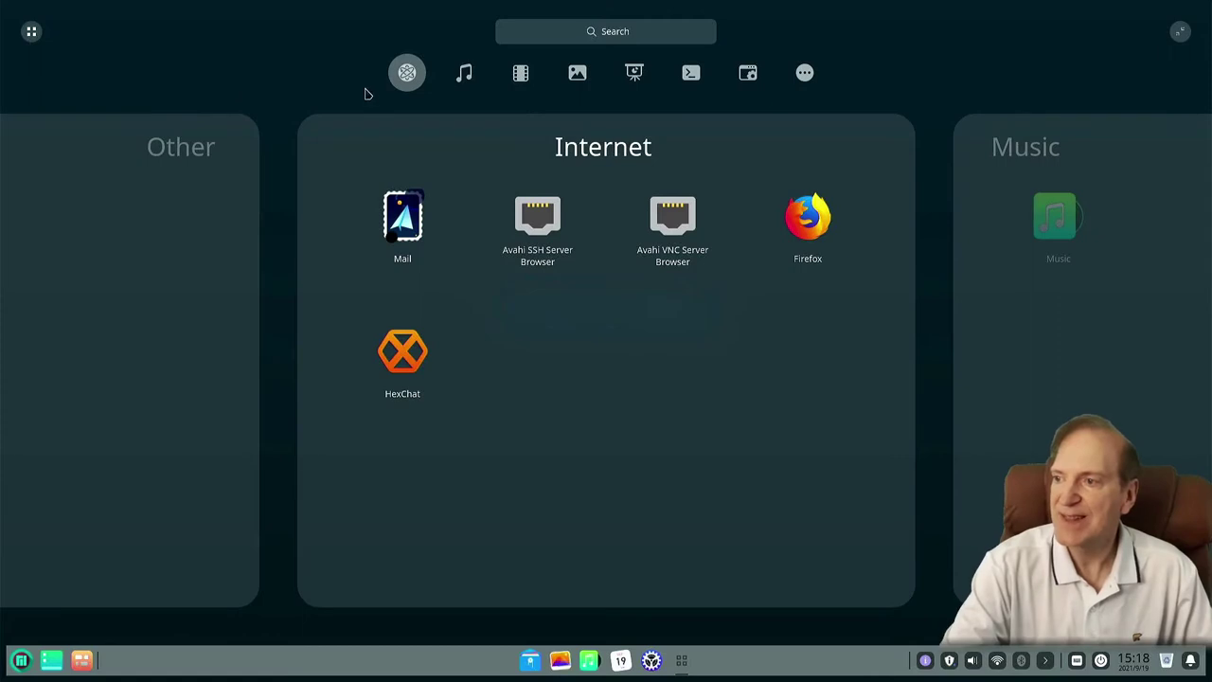
left_click(464, 75)
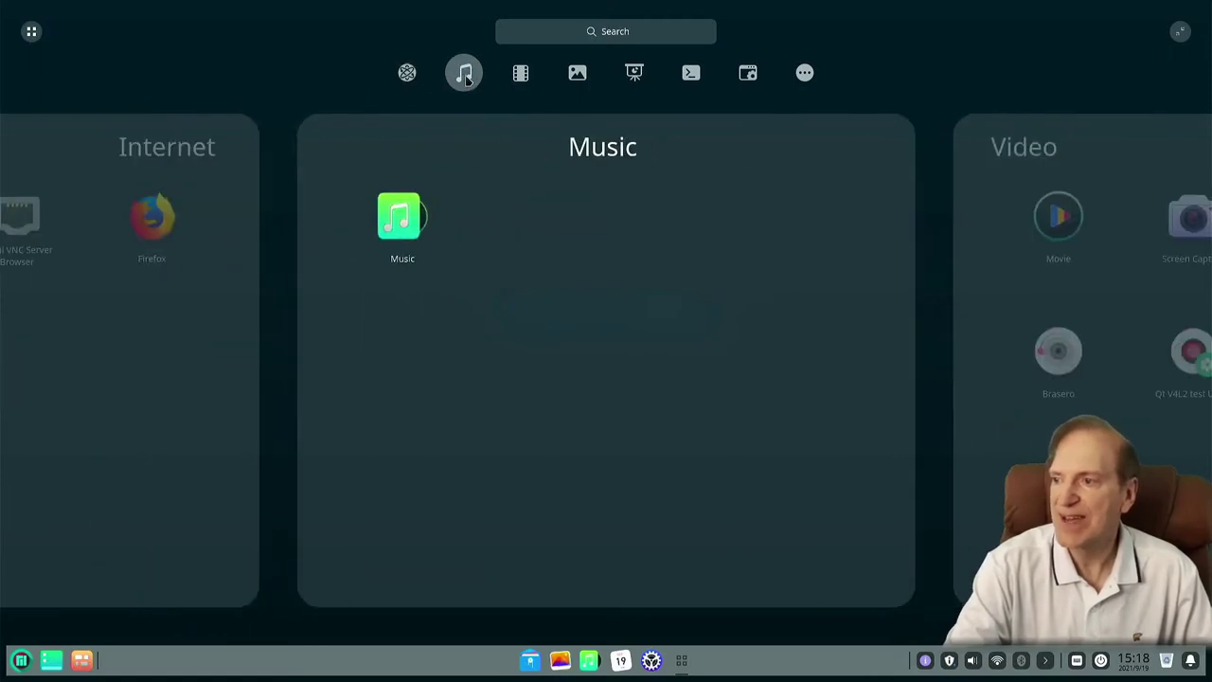
left_click(521, 76)
left_click(571, 74)
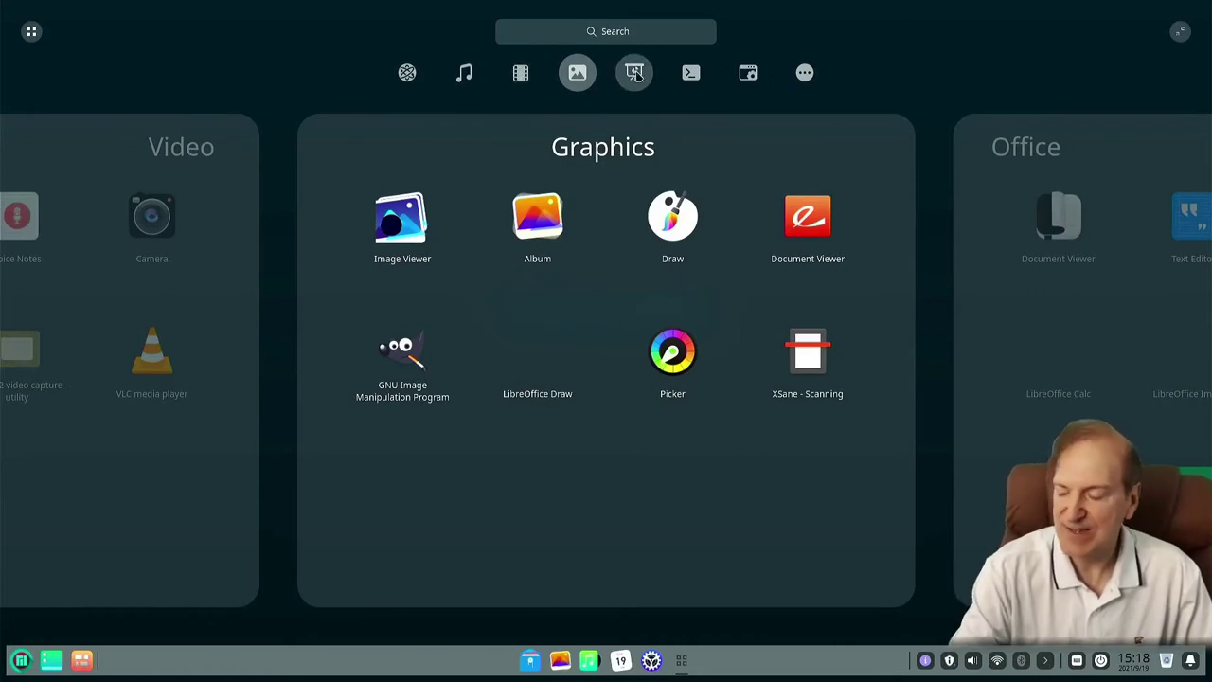
left_click(636, 76)
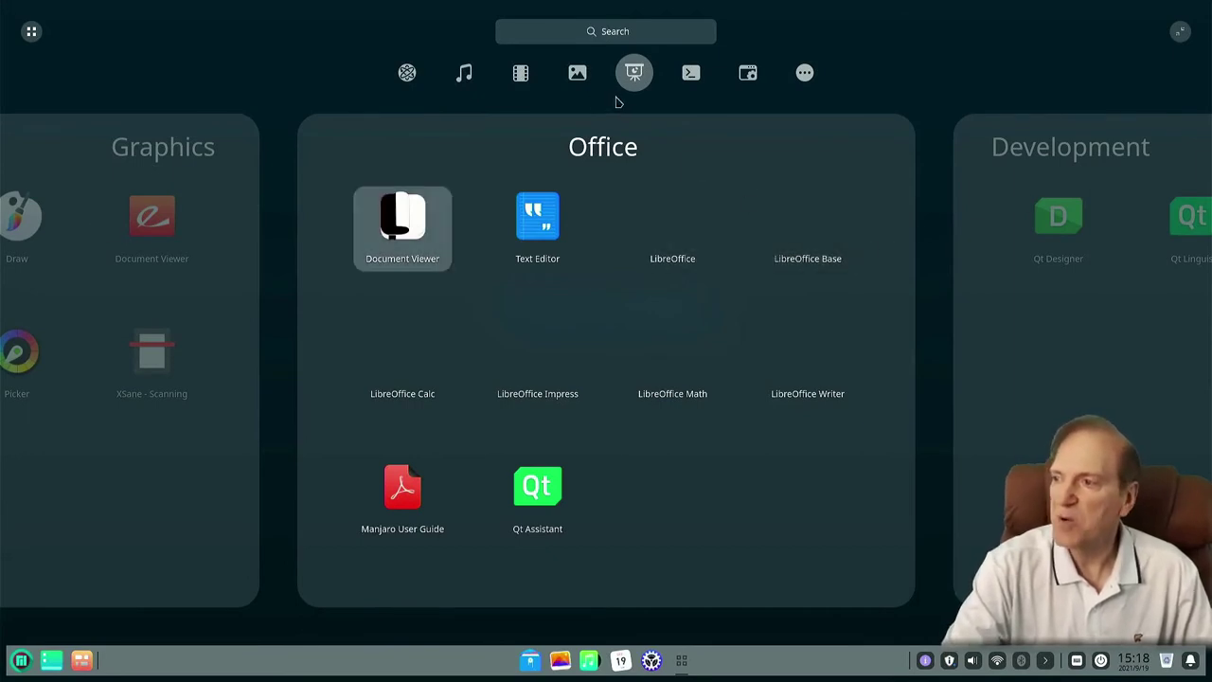
Step: Check the Development apps, return to the all-apps grid, and switch the launcher to compact mode
left_click(691, 74)
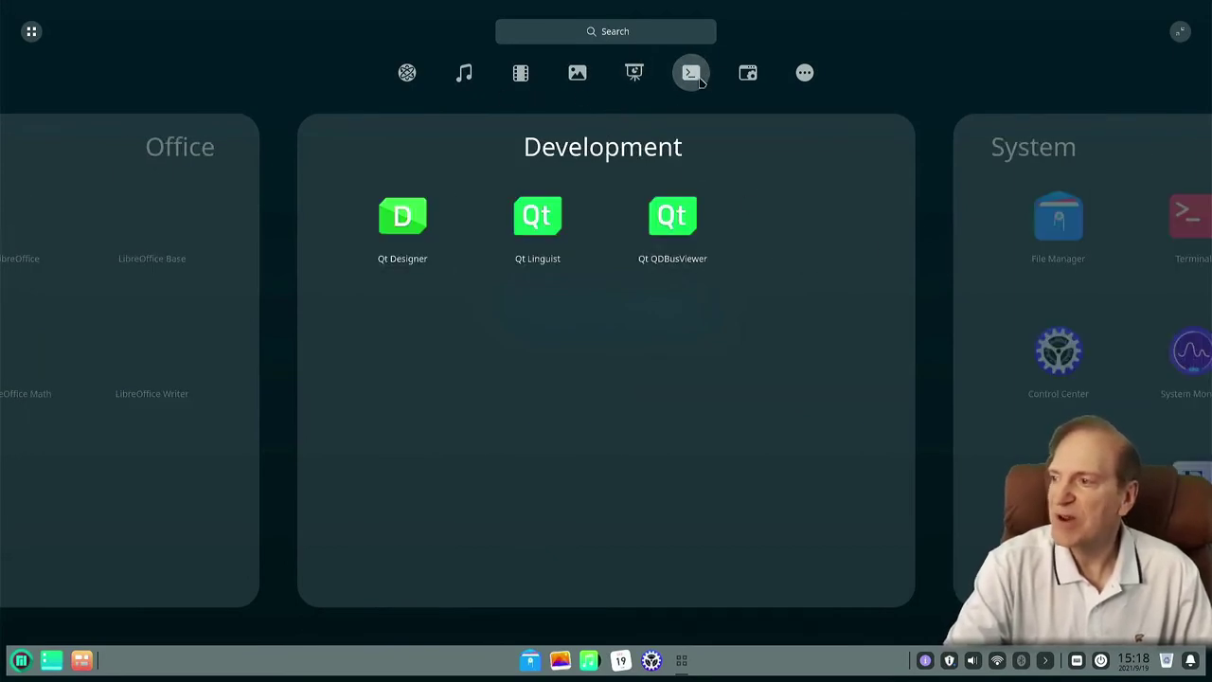
scroll(747, 82, "down", 2)
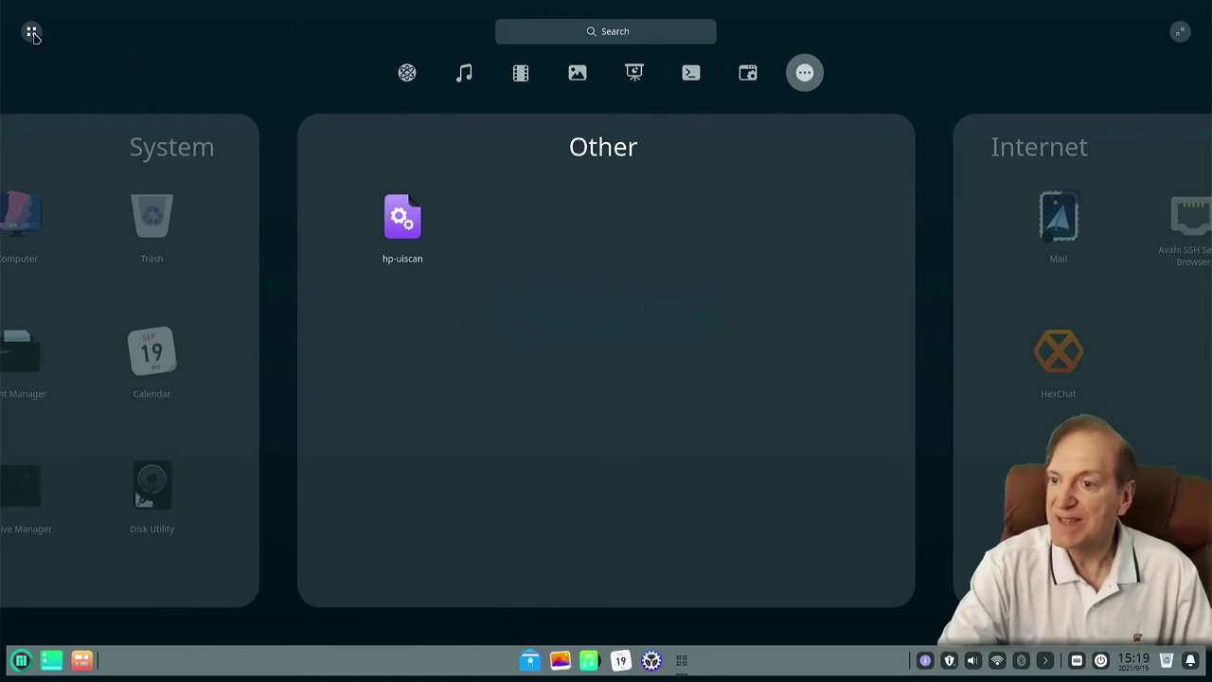
left_click(34, 34)
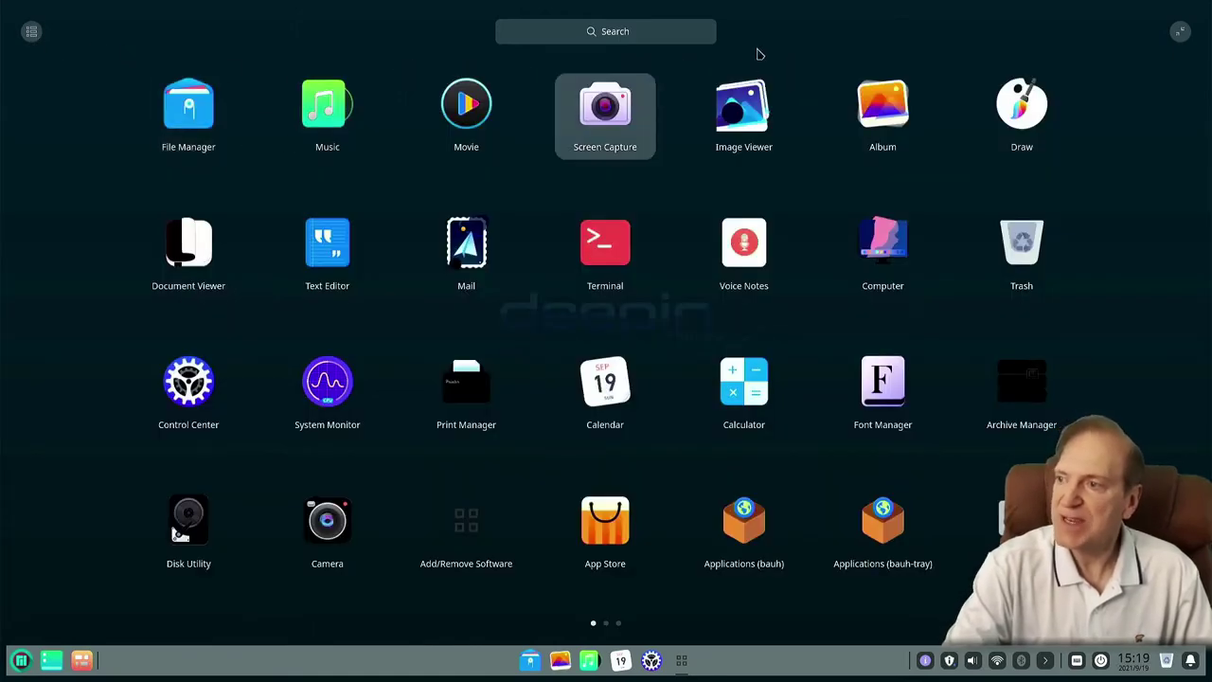
left_click(1180, 33)
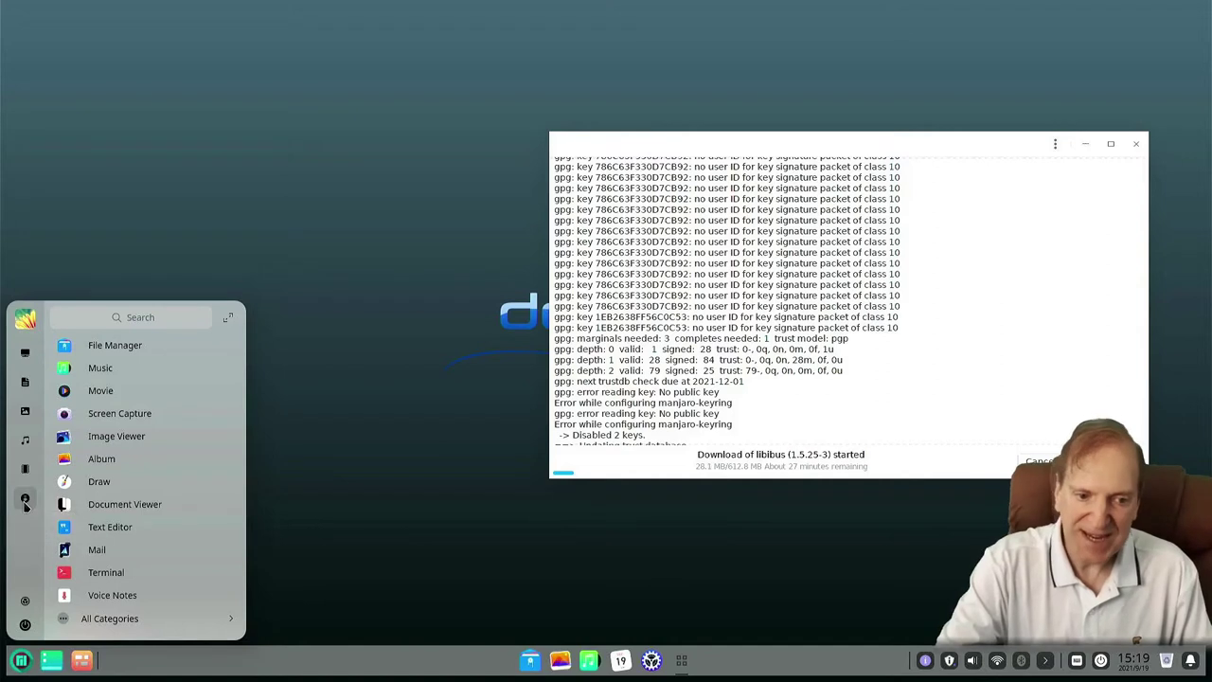
Step: Open the empty Music folder, then browse the Graphics category in the compact launcher
left_click(26, 442)
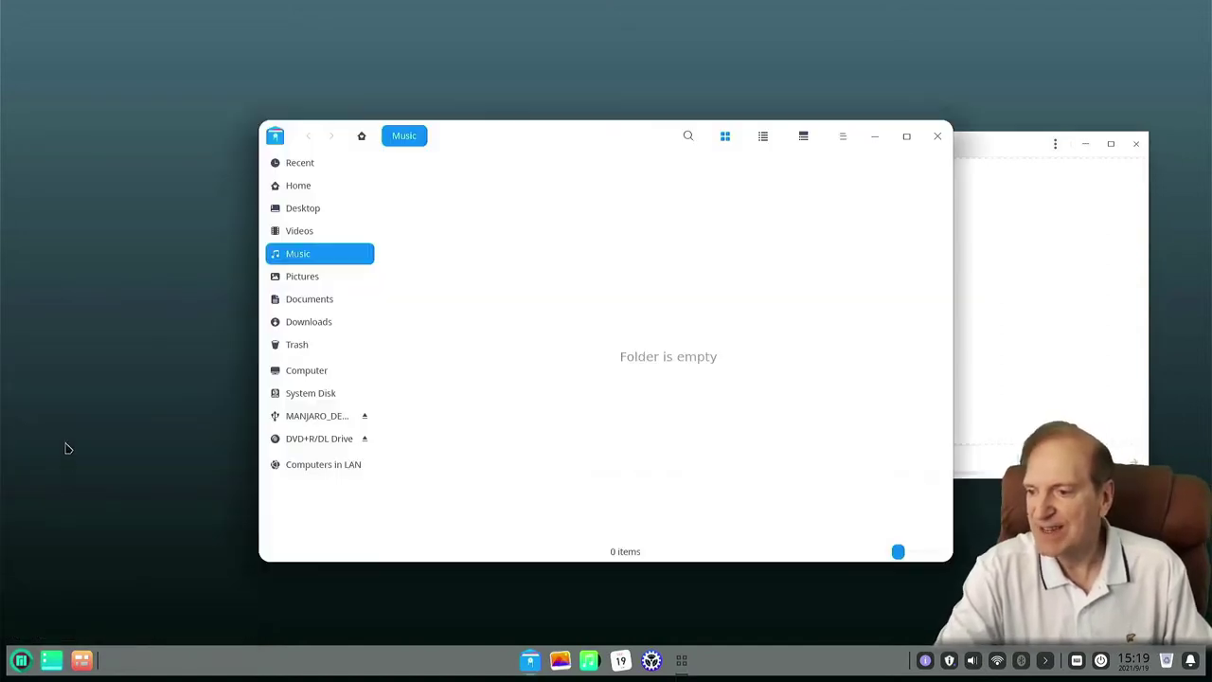
left_click_drag(653, 140, 587, 84)
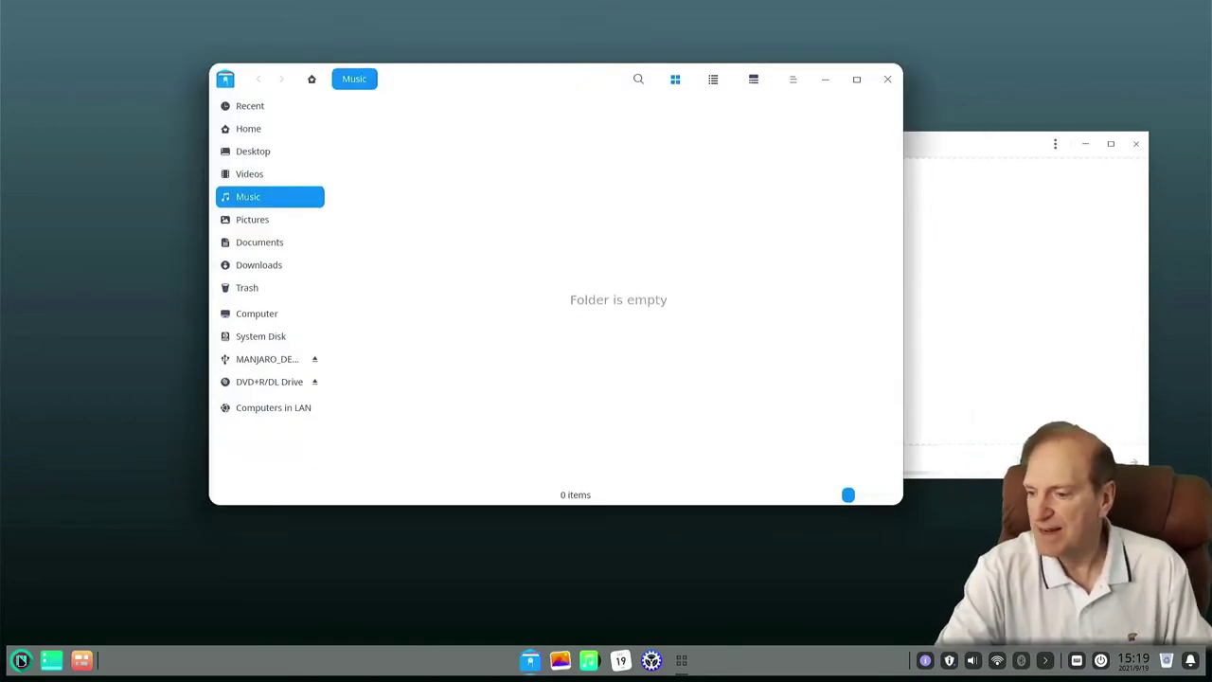
left_click(21, 660)
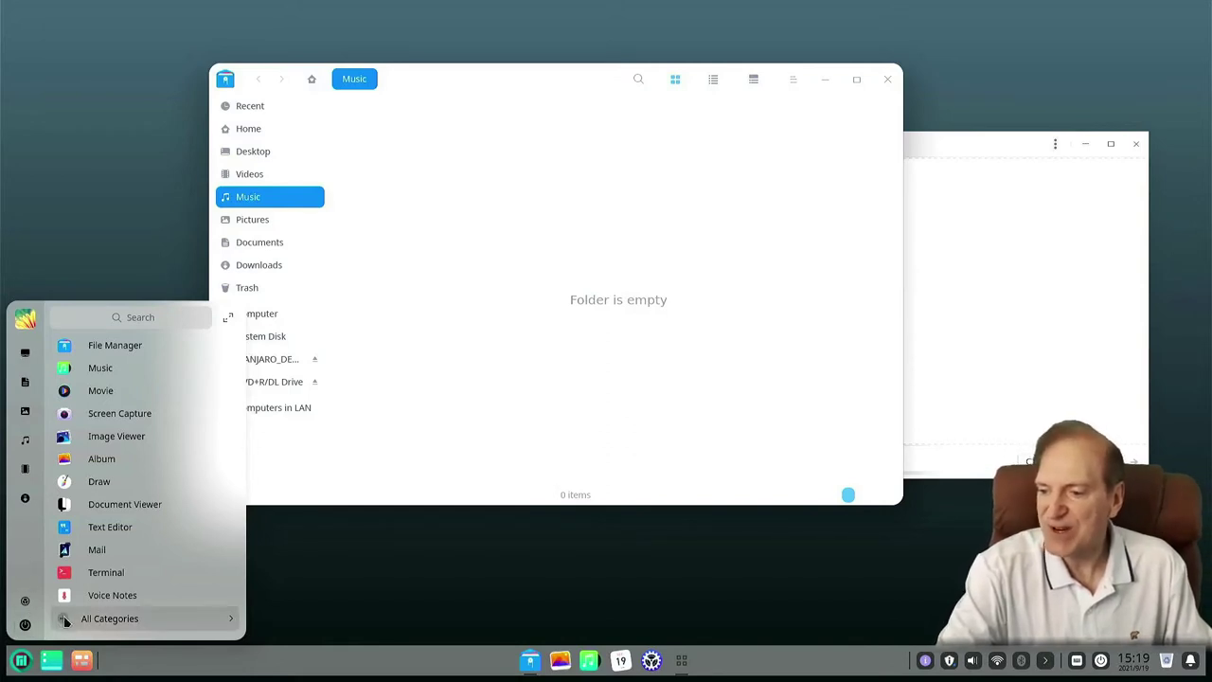
left_click(121, 626)
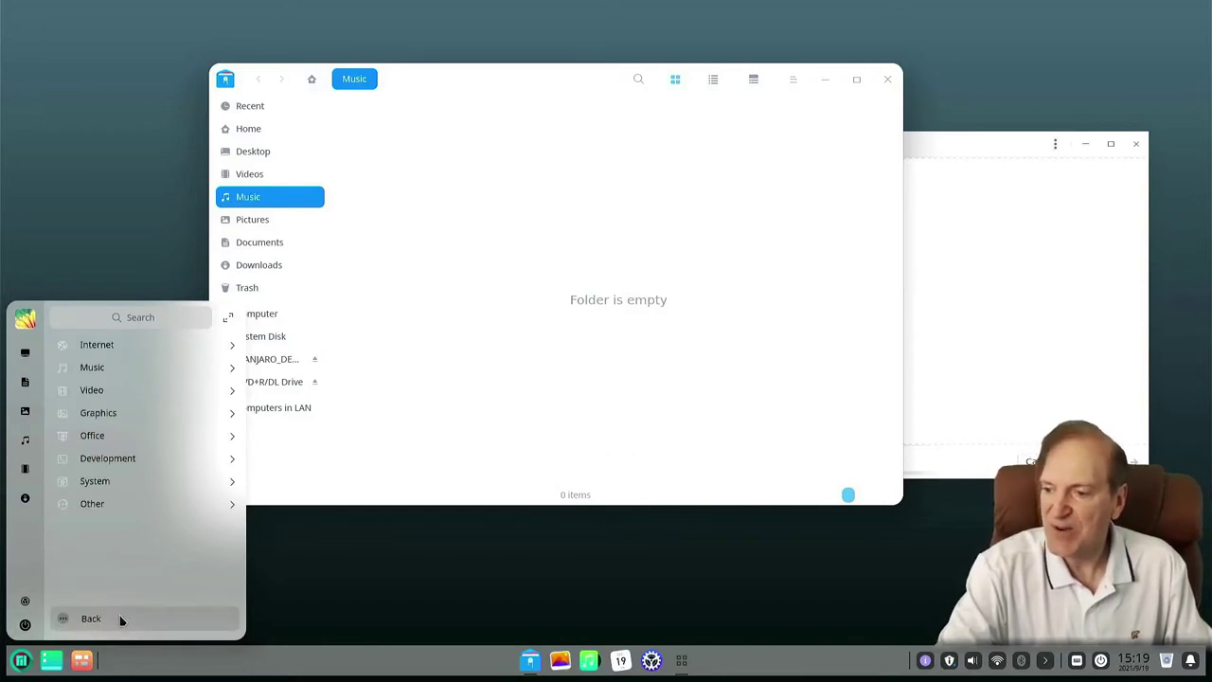
left_click(120, 413)
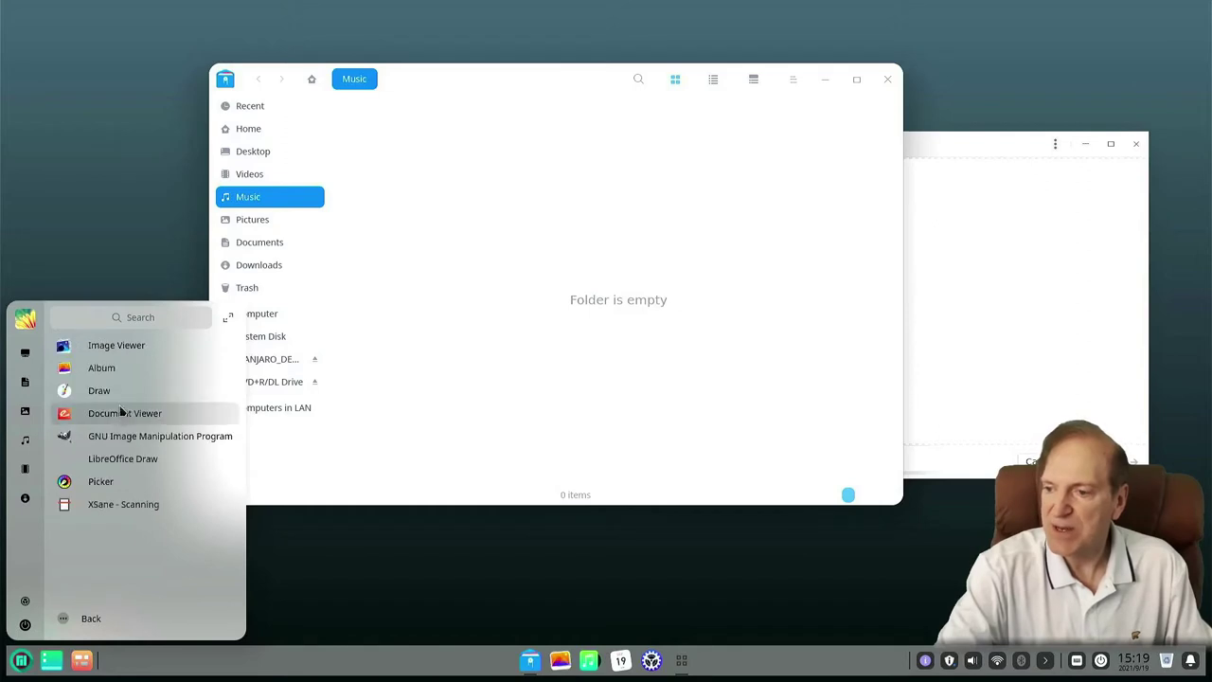
left_click(66, 619)
left_click(67, 620)
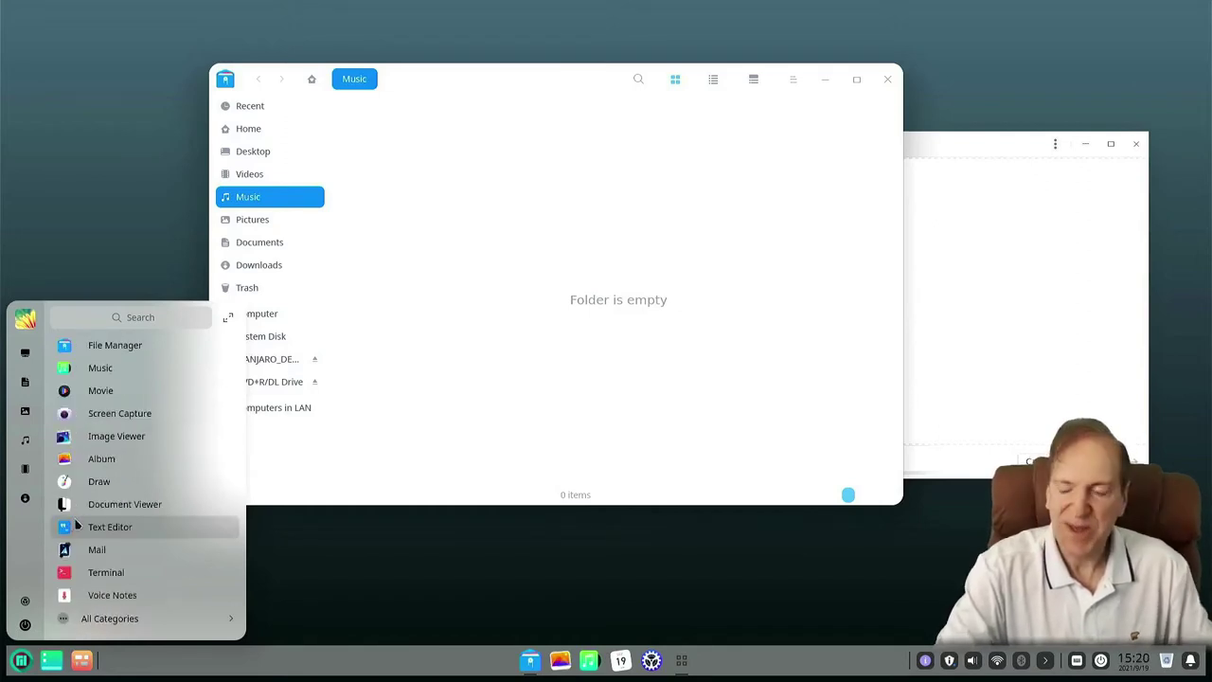
Step: Expand the launcher to full-screen category view, then close and reopen it
left_click(227, 316)
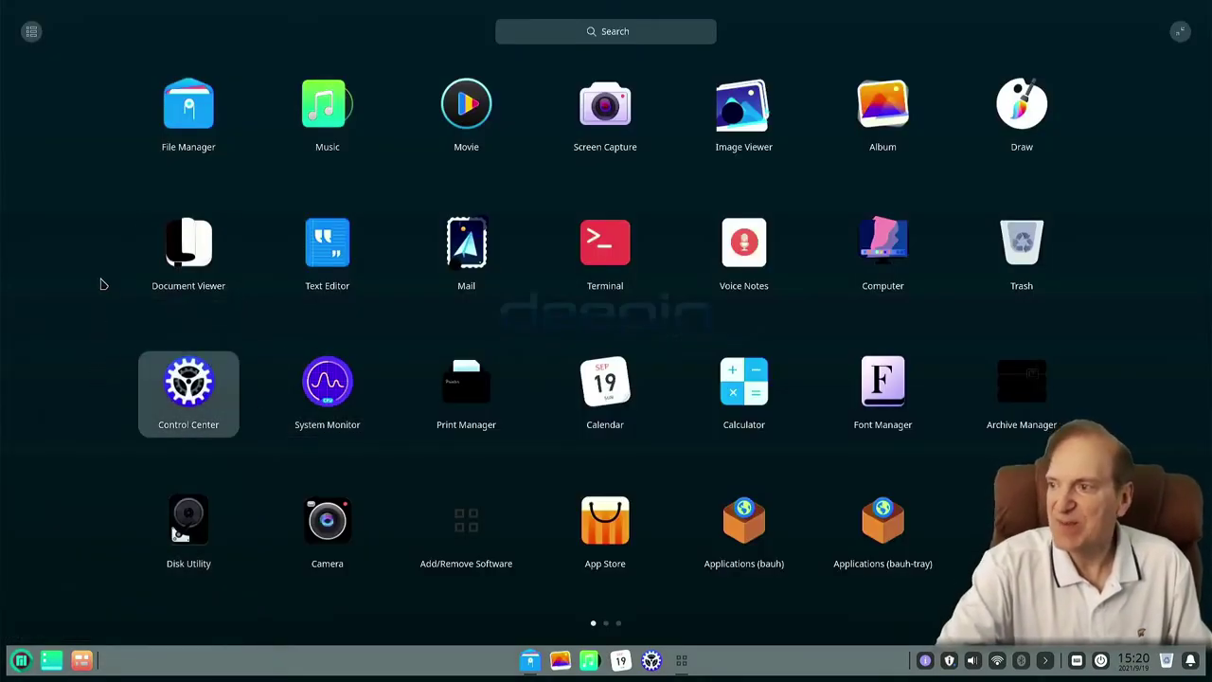
left_click(34, 38)
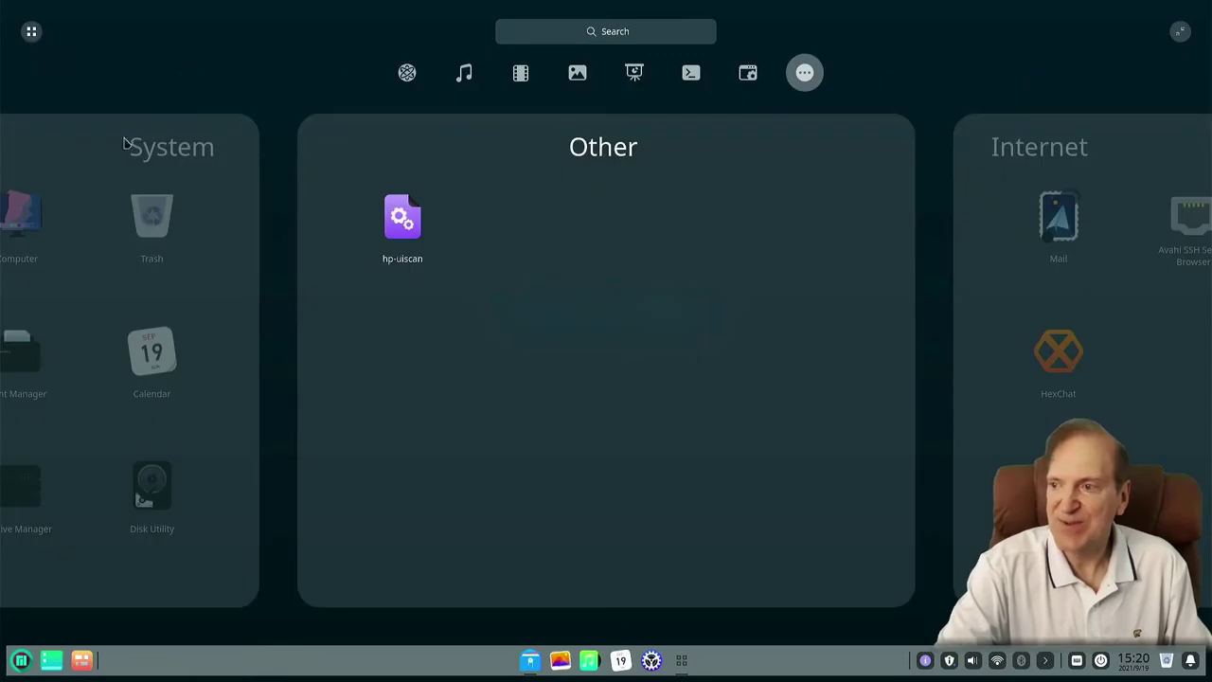
left_click(31, 36)
left_click(31, 36)
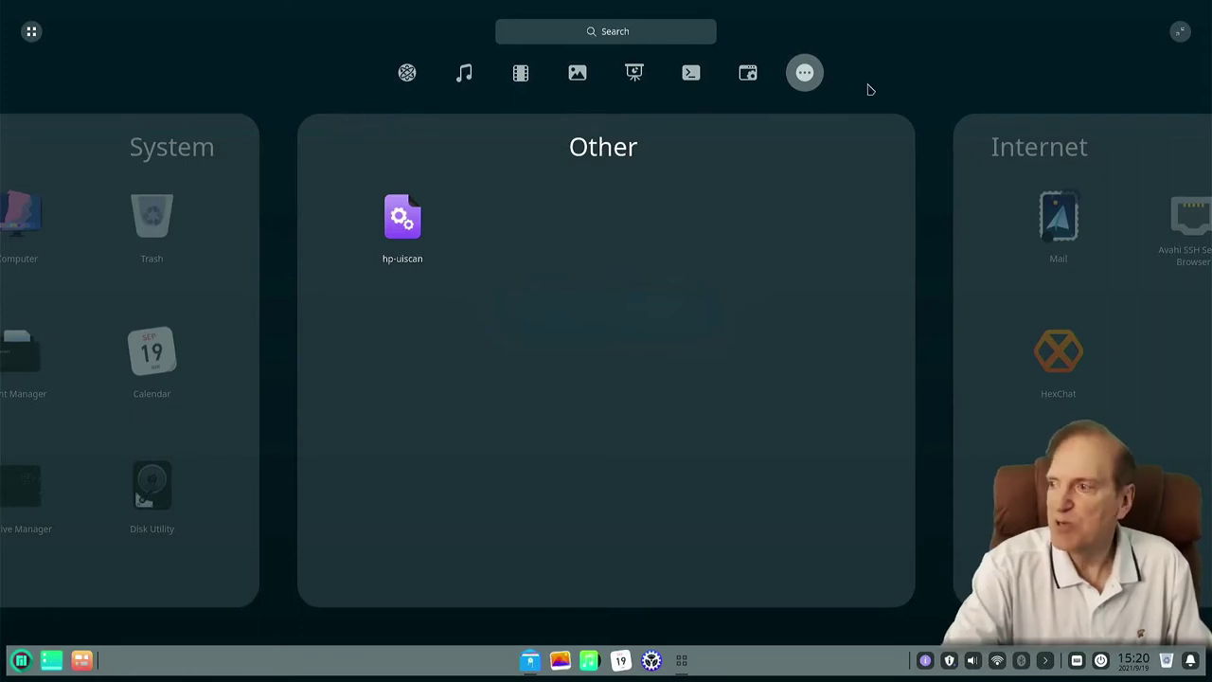
left_click(21, 660)
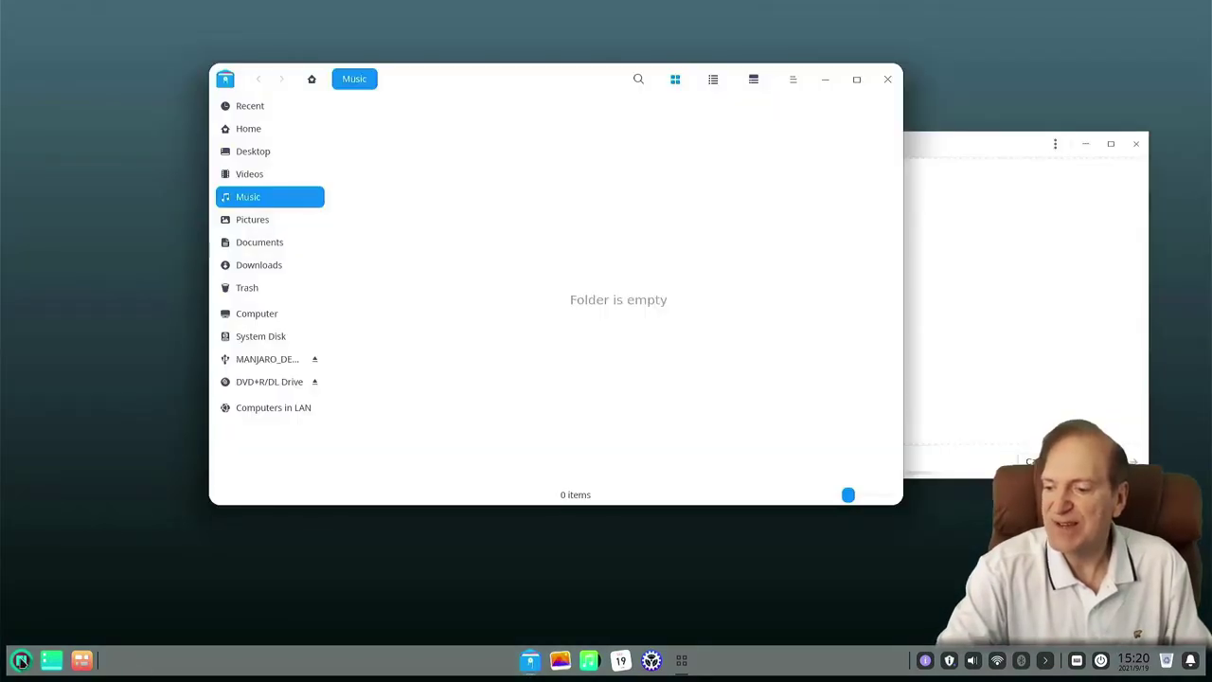
left_click(21, 660)
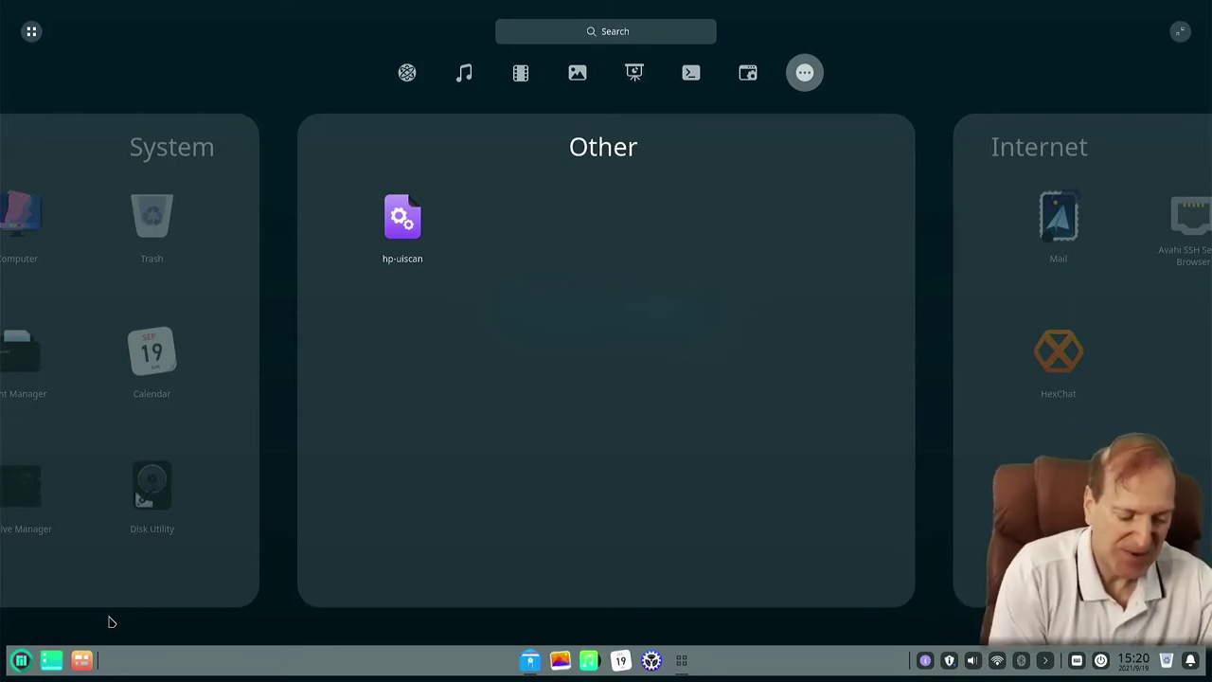
Step: Search the launcher for vlc and open the file manager's Home folder
type("vlc")
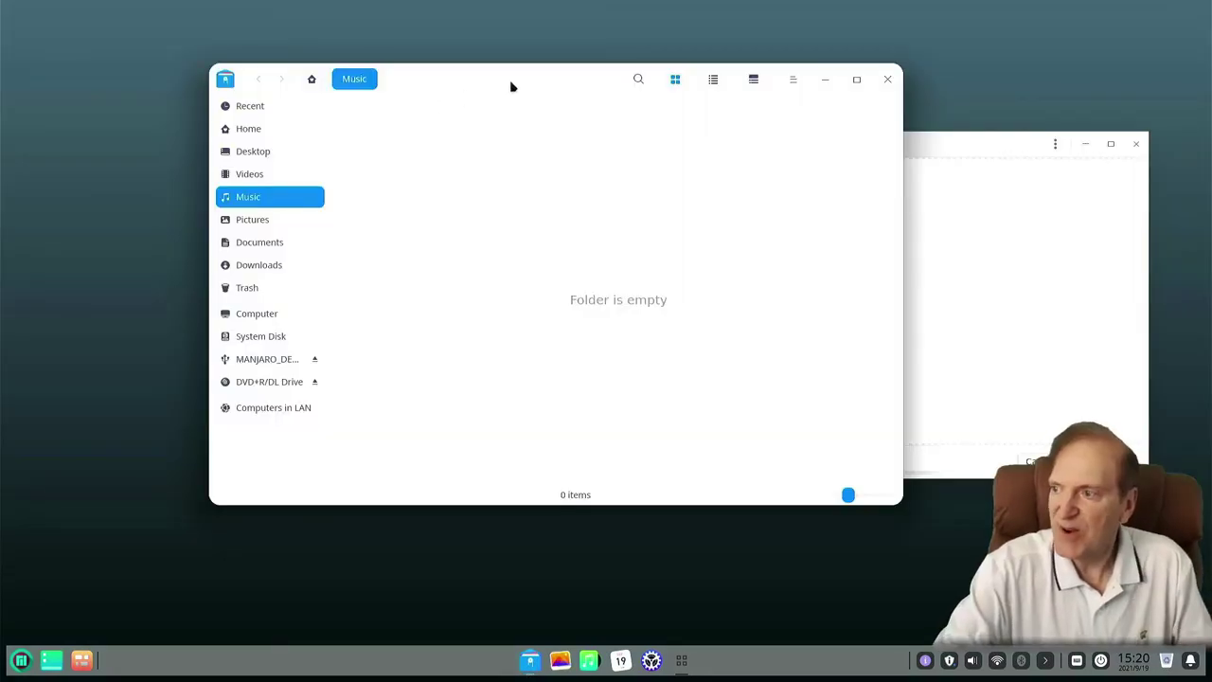
mouse_move(512, 86)
left_mouse_down()
mouse_move(517, 98)
mouse_move(498, 87)
left_mouse_up()
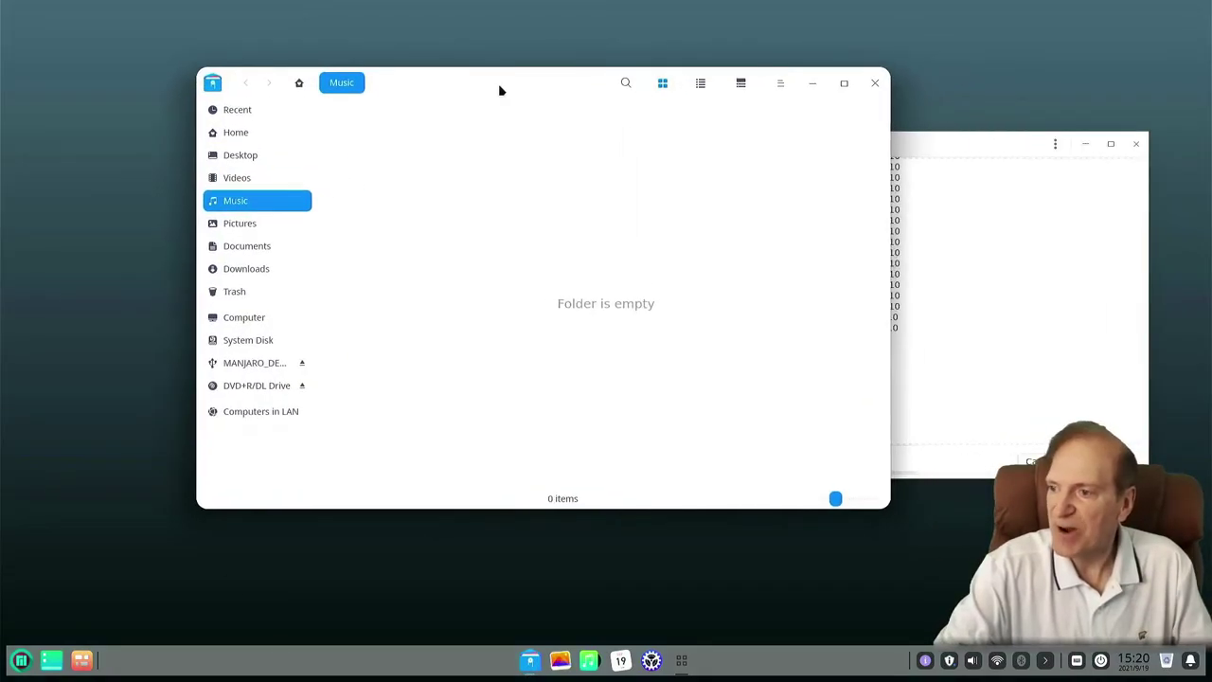
left_click(241, 133)
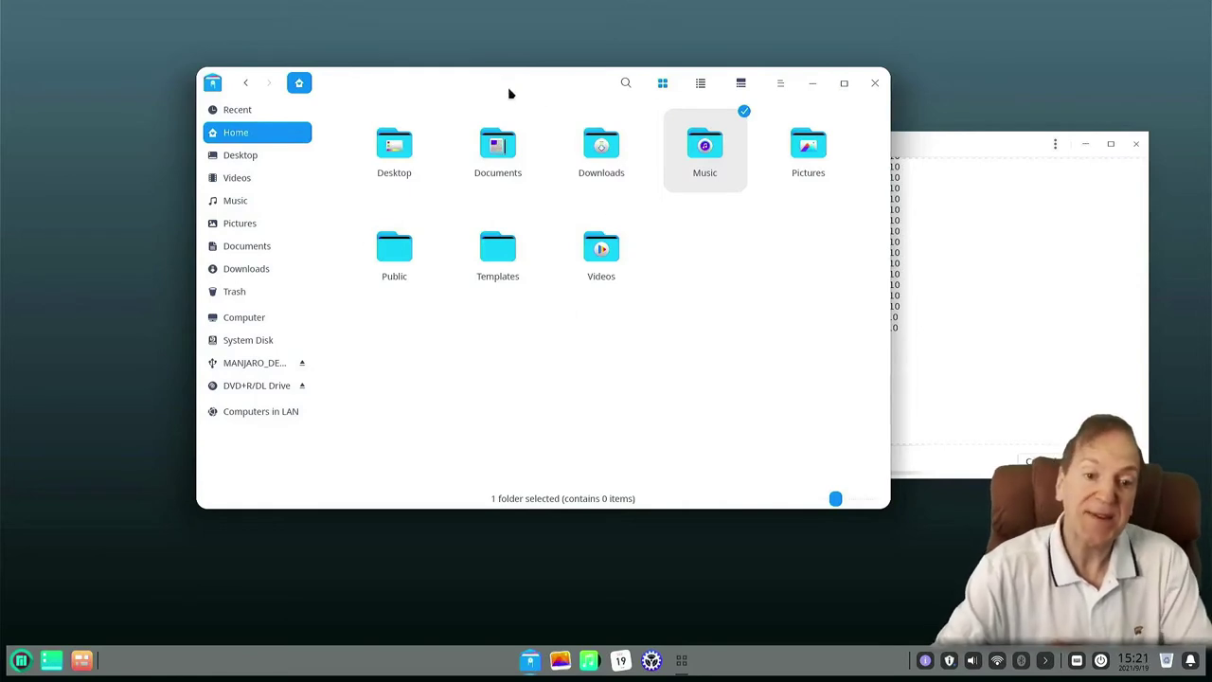
Step: Close the file manager window and reopen the application launcher
left_click_drag(518, 95, 385, 94)
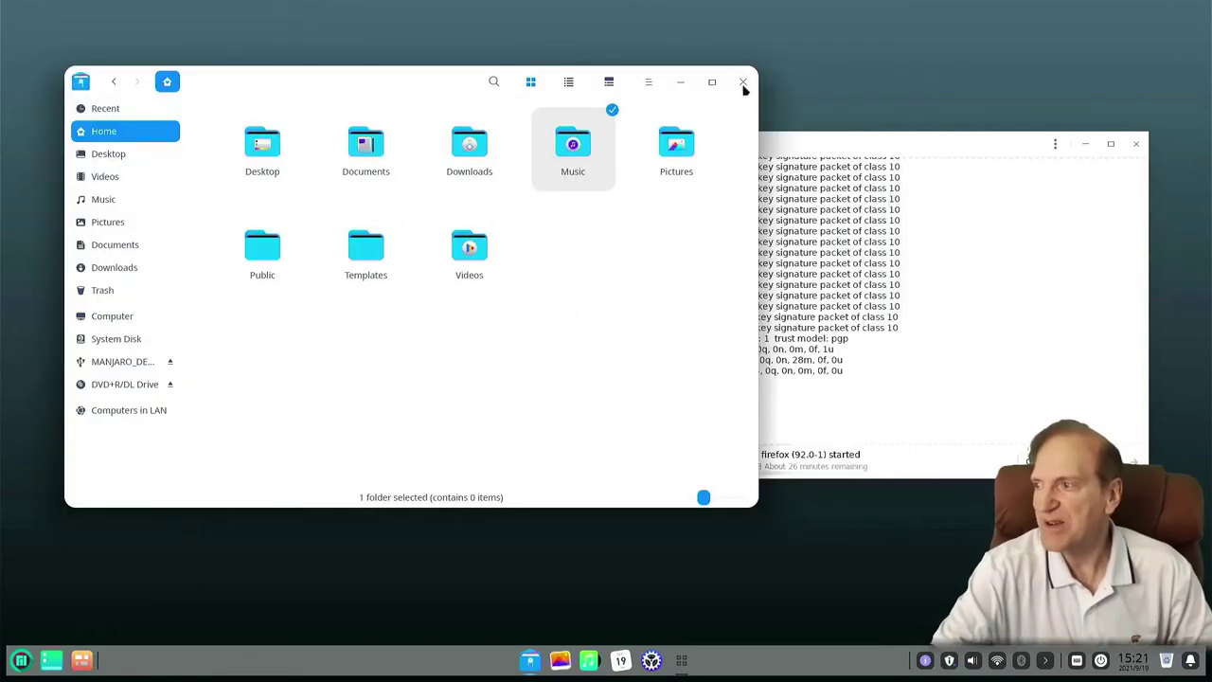
left_click(743, 83)
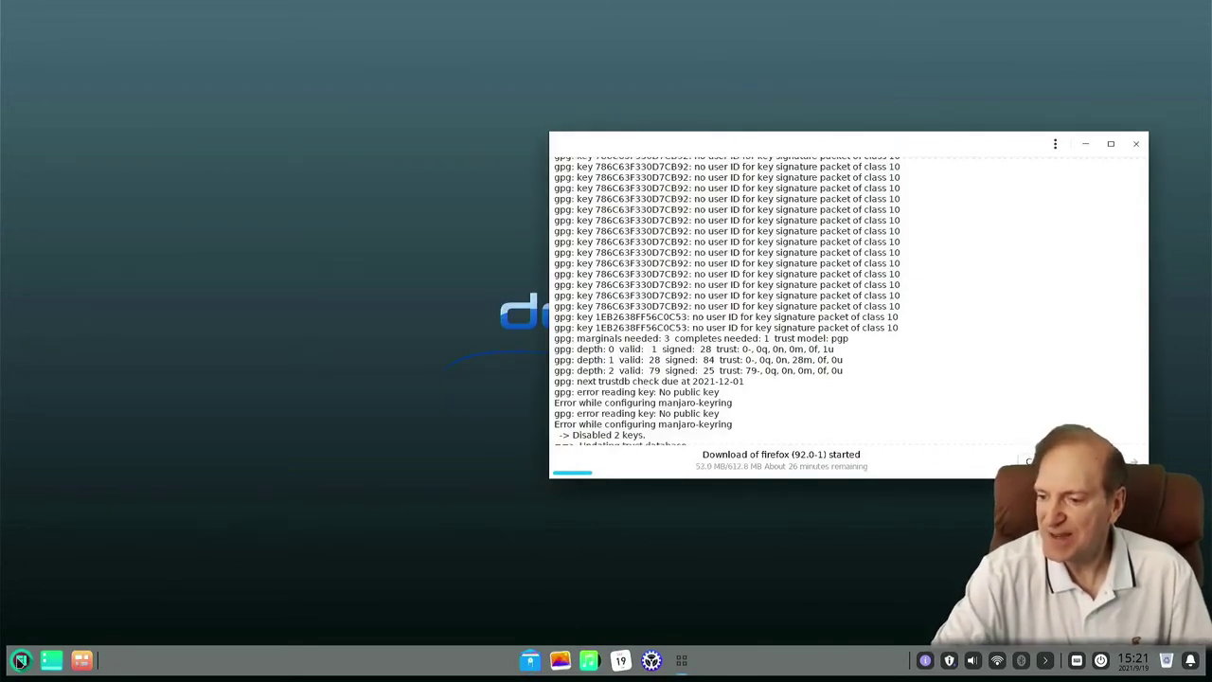
left_click(22, 659)
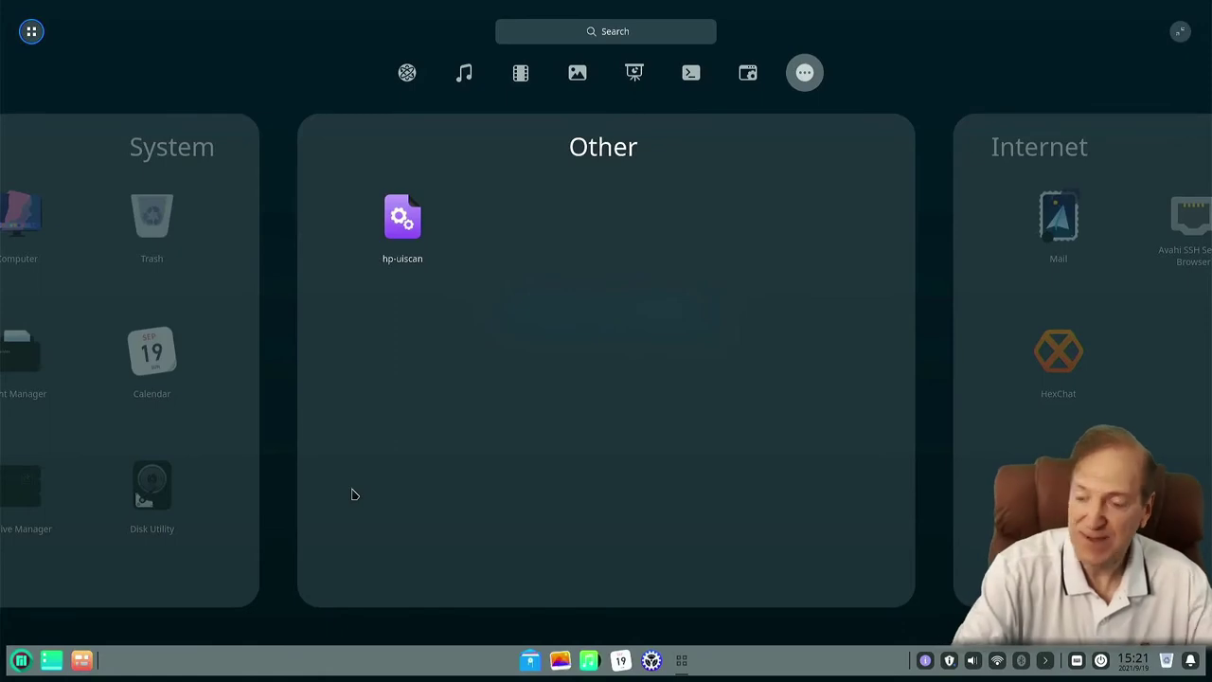
Step: Launch htop from the launcher to view running processes, then close its terminal
type("htop")
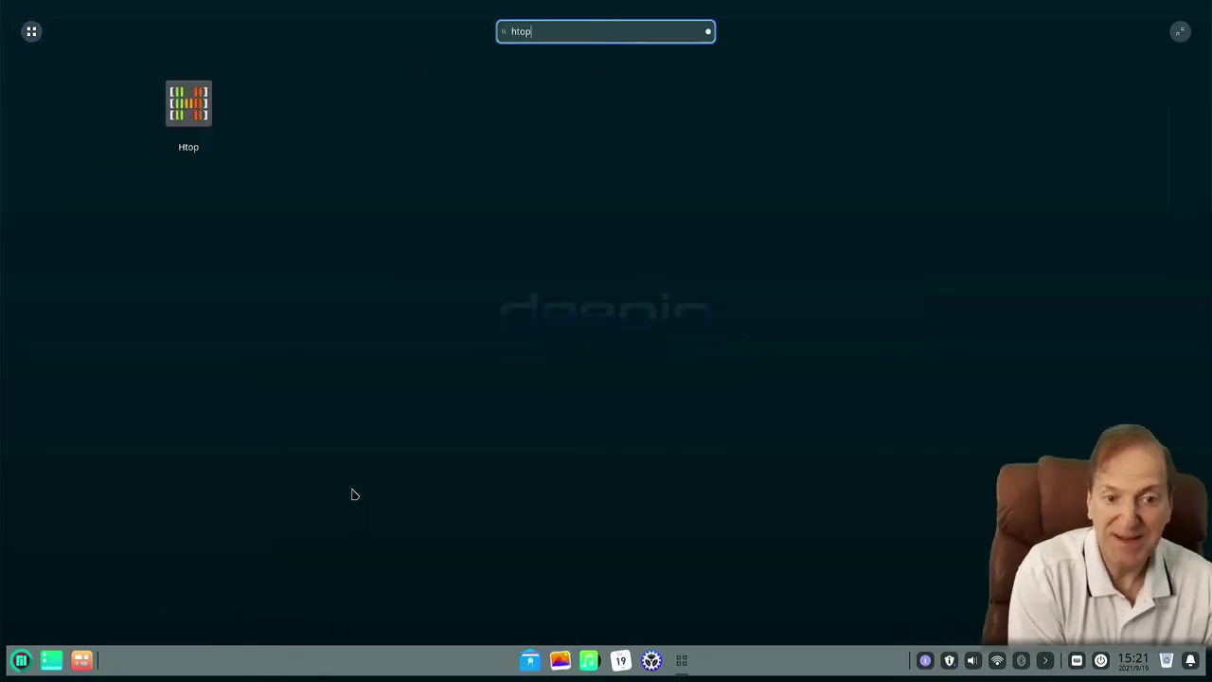
key("Return")
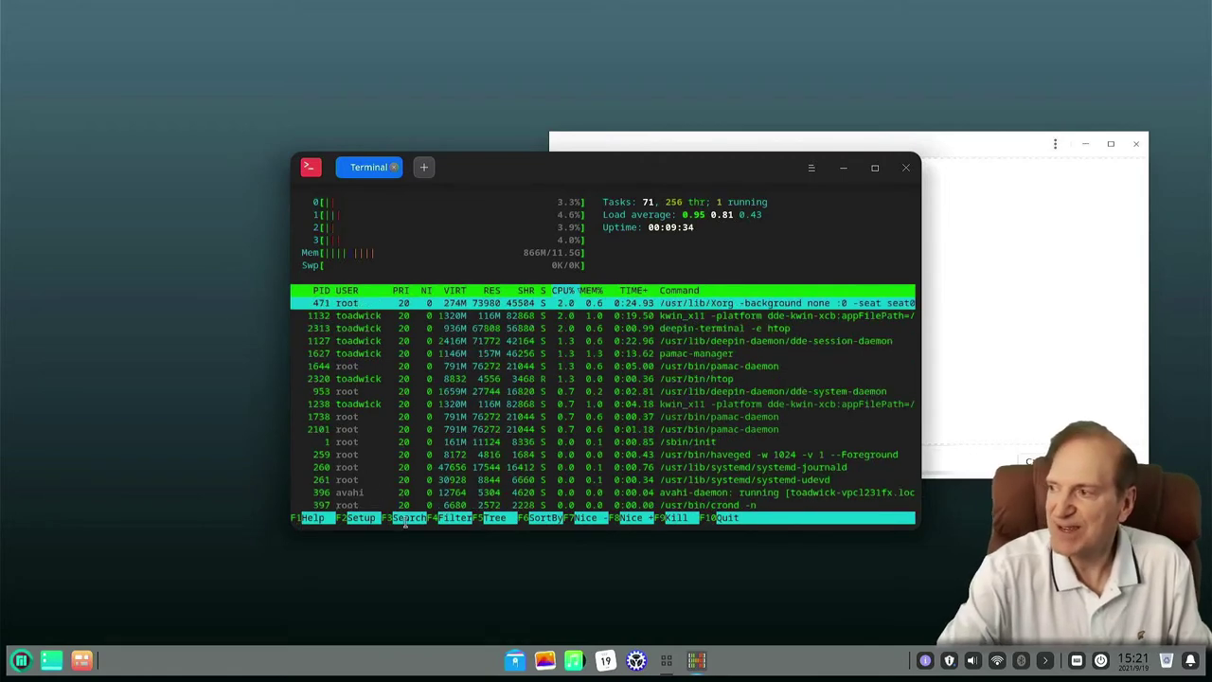
left_click(906, 169)
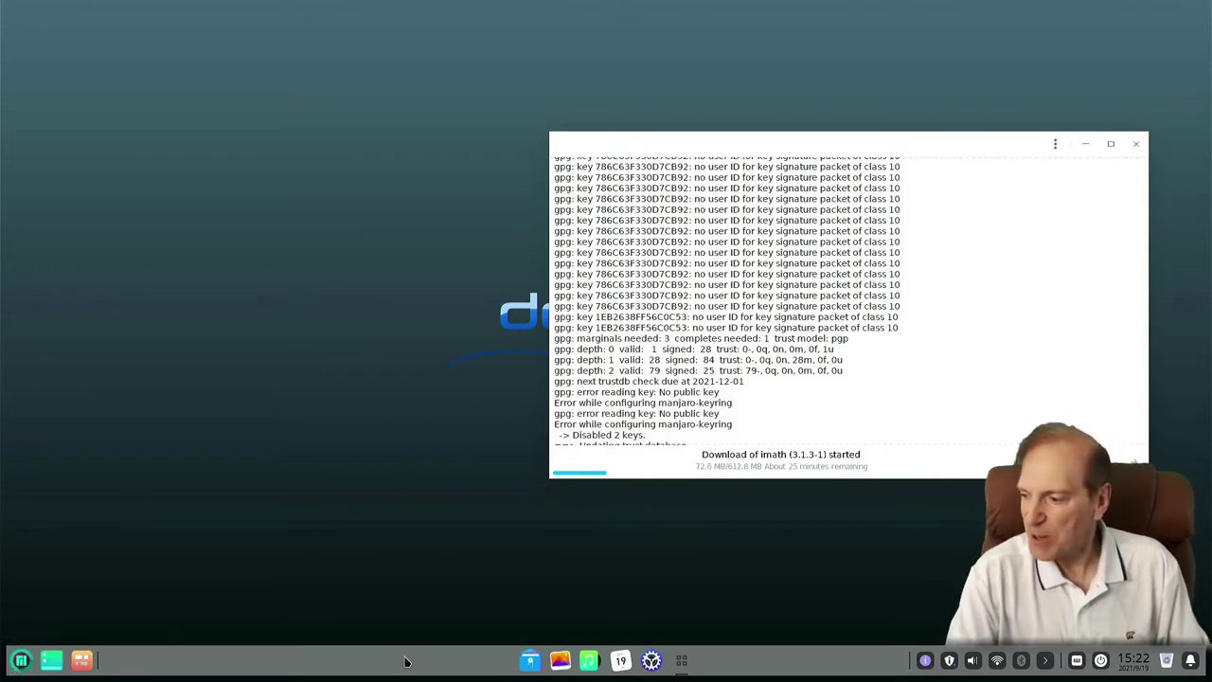
Step: Switch the dock to Efficient Mode from its right-click menu
right_click(184, 663)
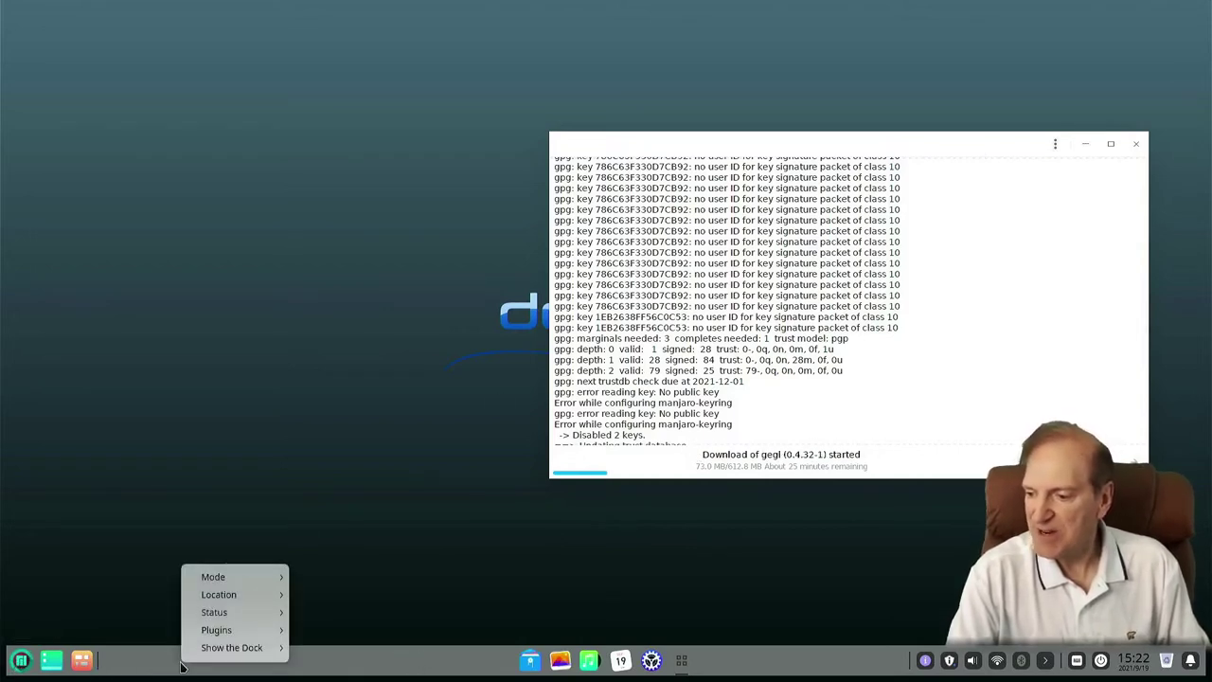
mouse_move(229, 584)
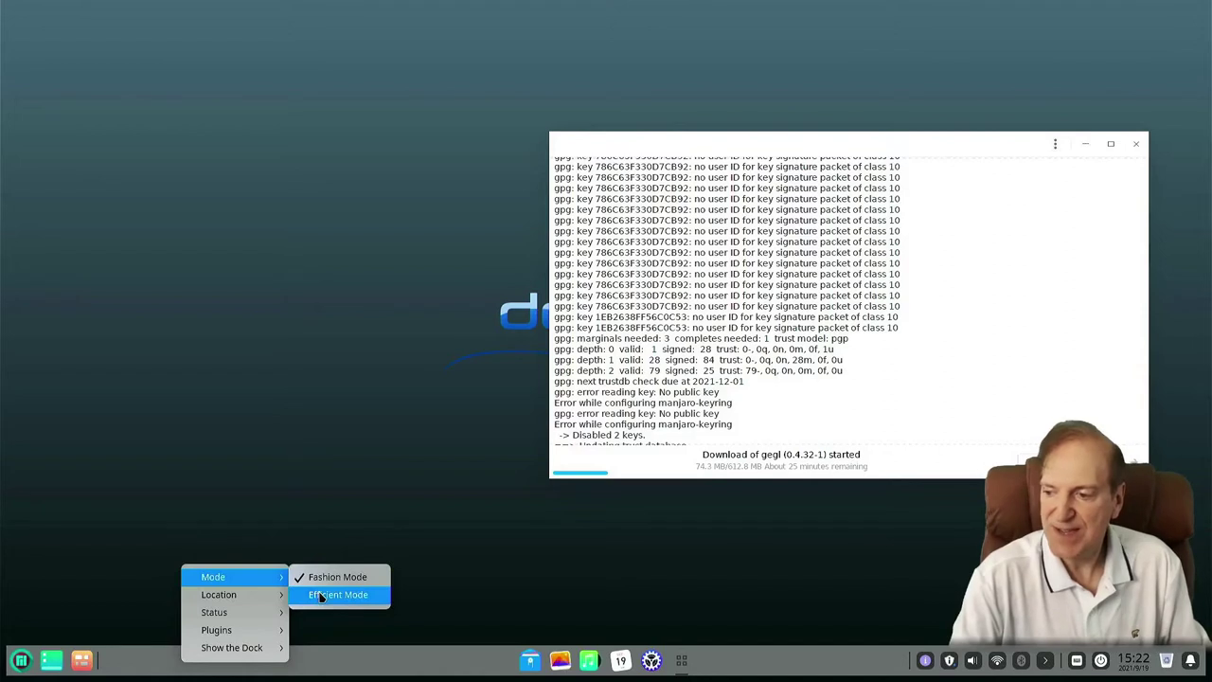
left_click(322, 596)
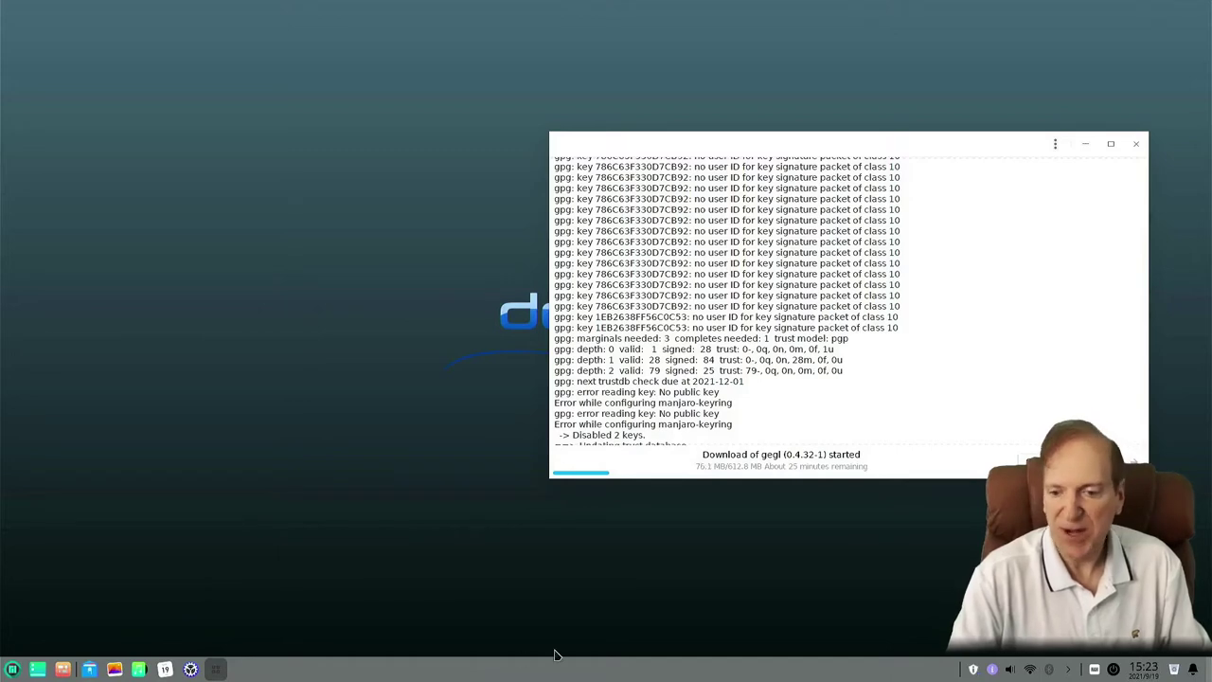
Step: Bring the update window forward, toggle the launcher's compact view, then show the bare desktop
left_click(216, 668)
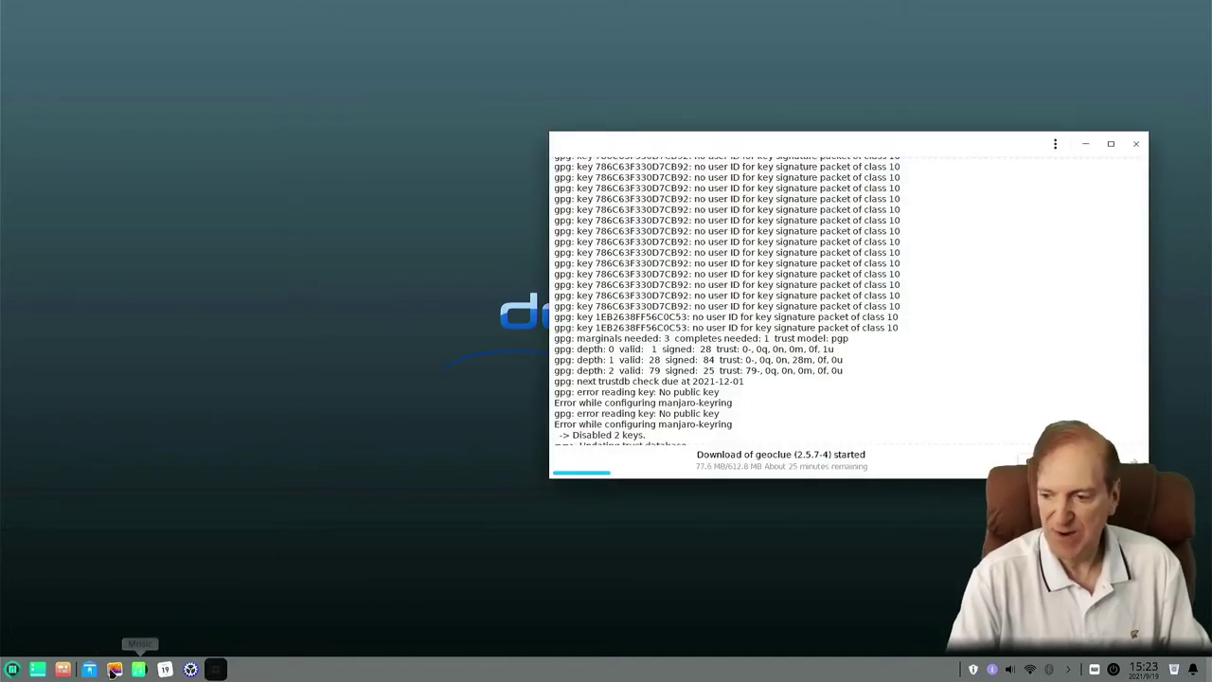
left_click(13, 671)
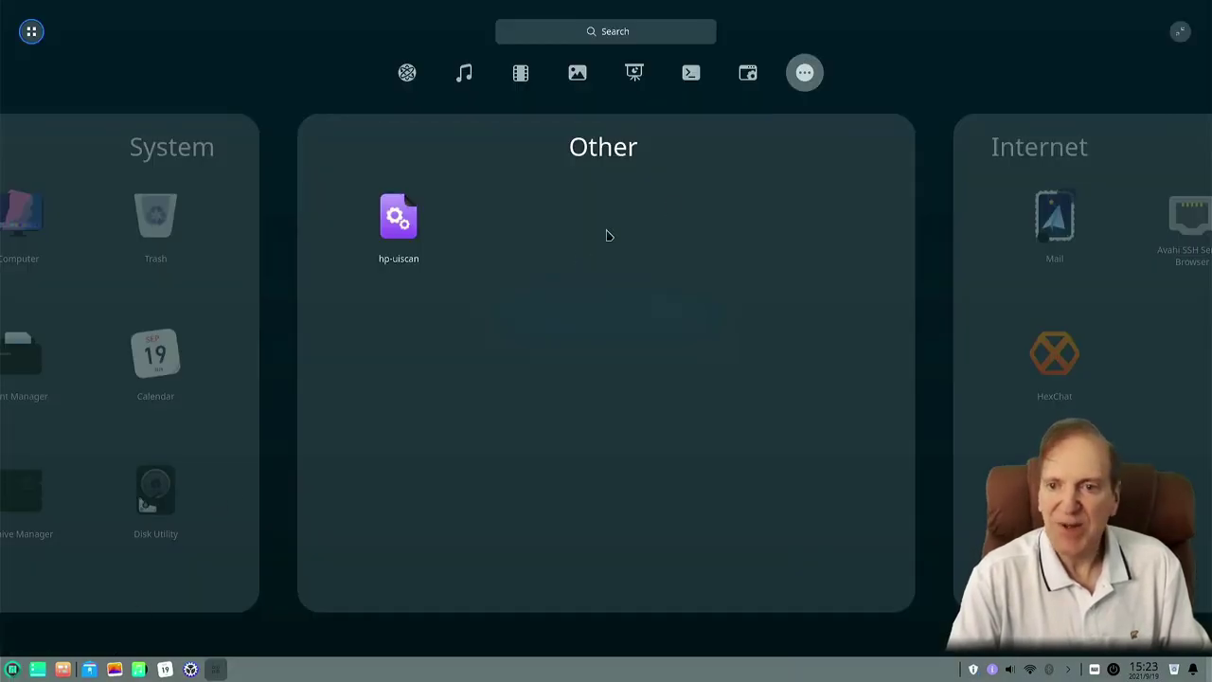
left_click(1180, 34)
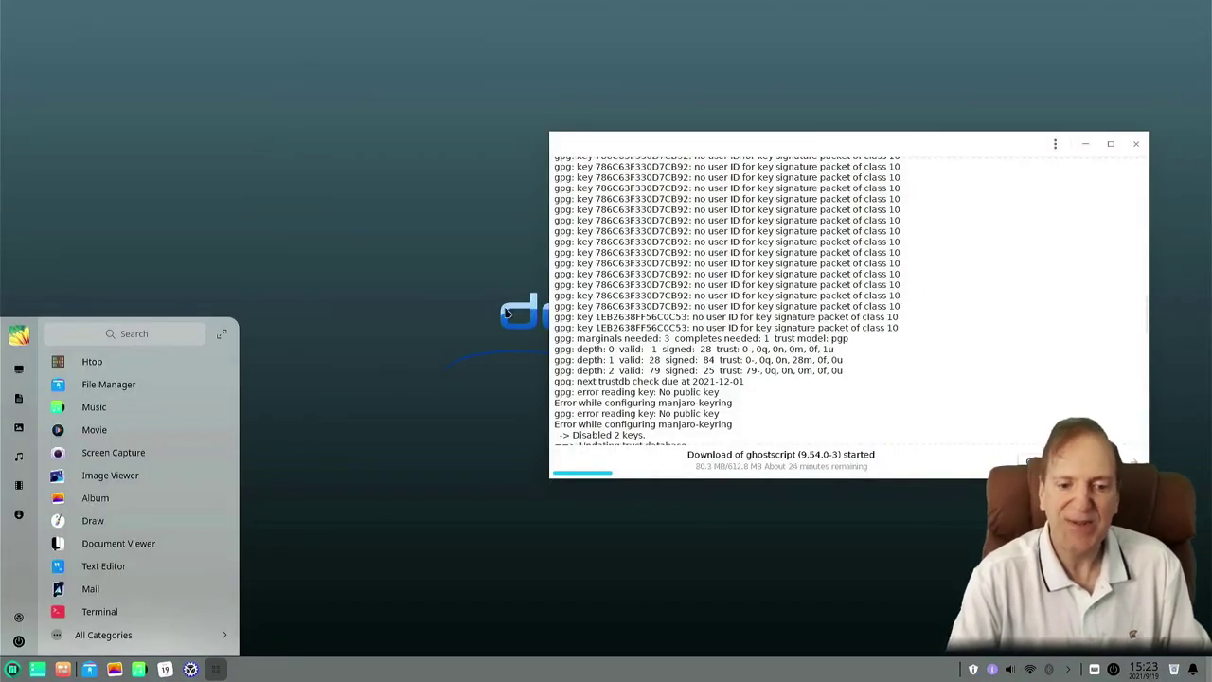
left_click(347, 548)
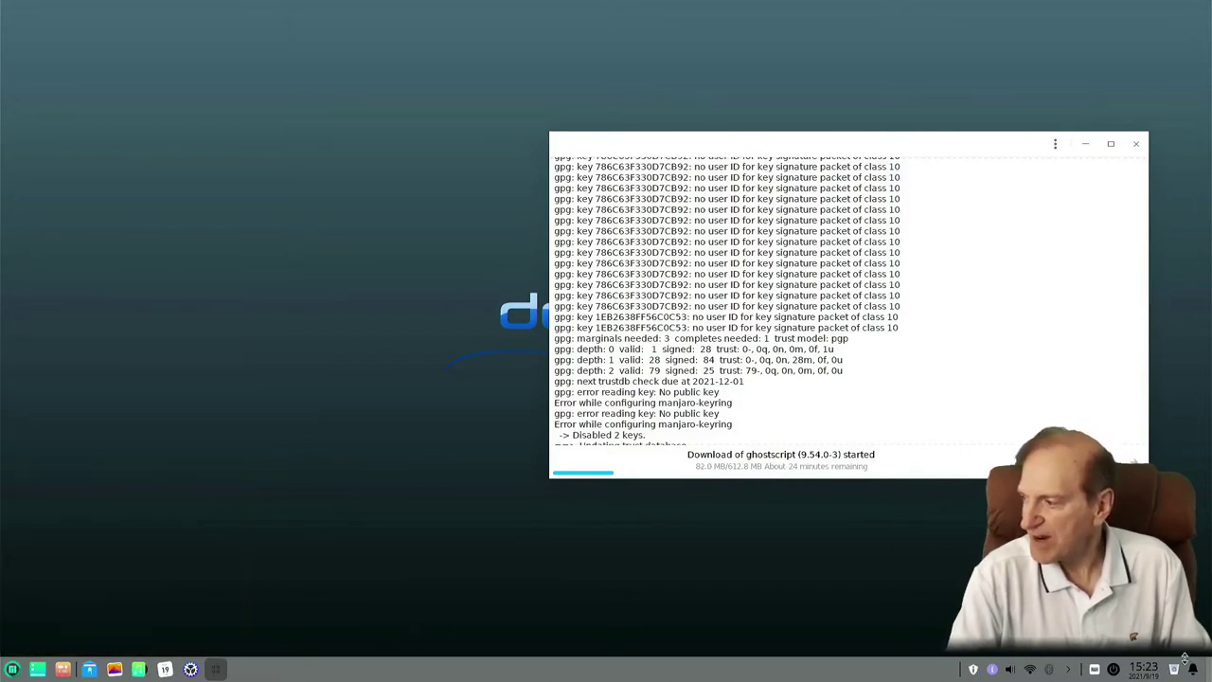
left_click(1208, 672)
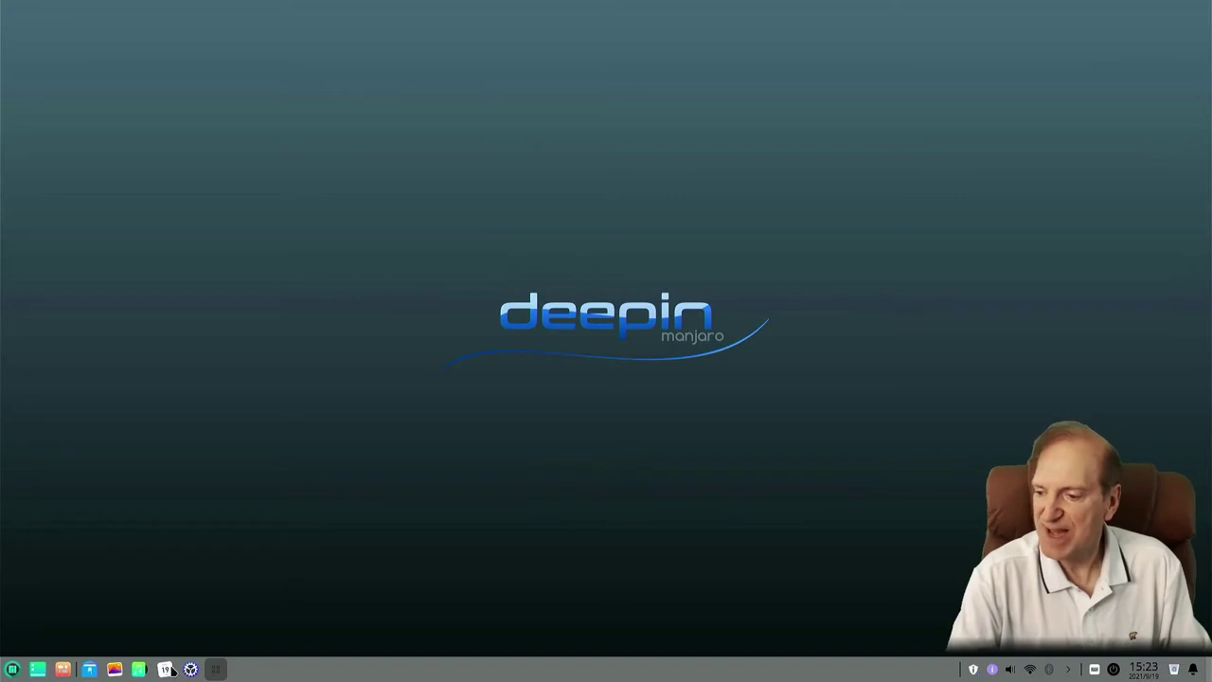
Step: Open the file manager's Computer view, toggle show-desktop twice, and launch a terminal from the launcher
left_click(89, 669)
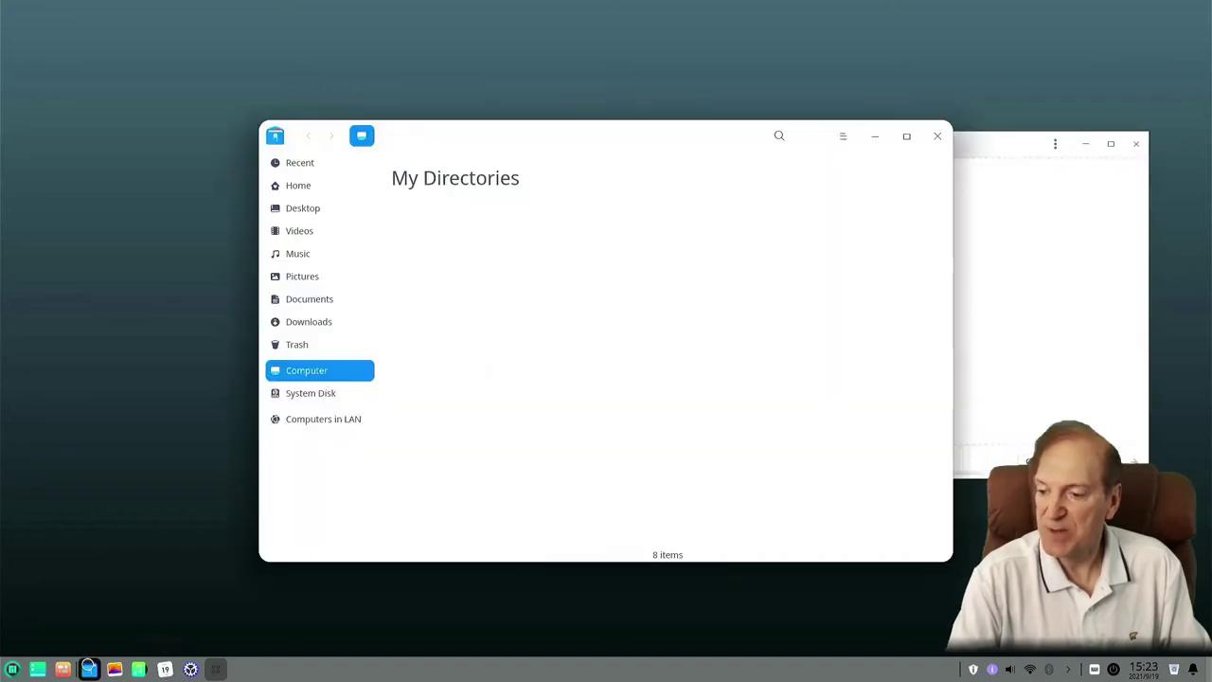
left_click(1207, 668)
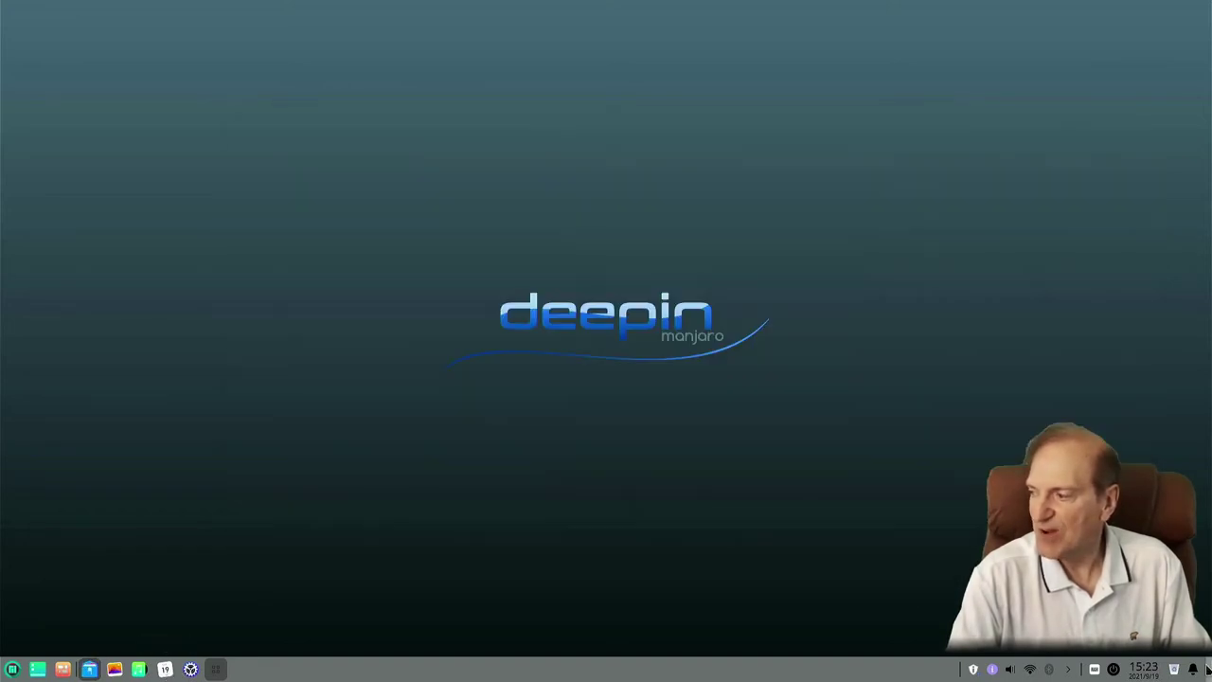
left_click(1208, 669)
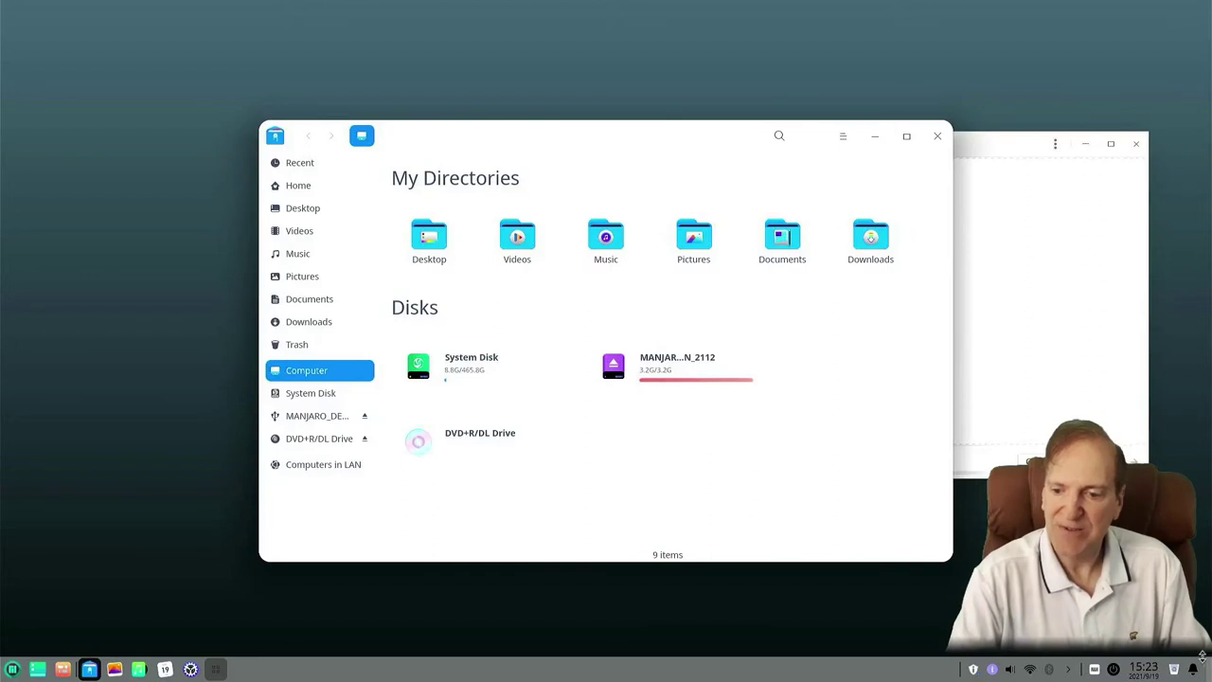
left_click(1207, 669)
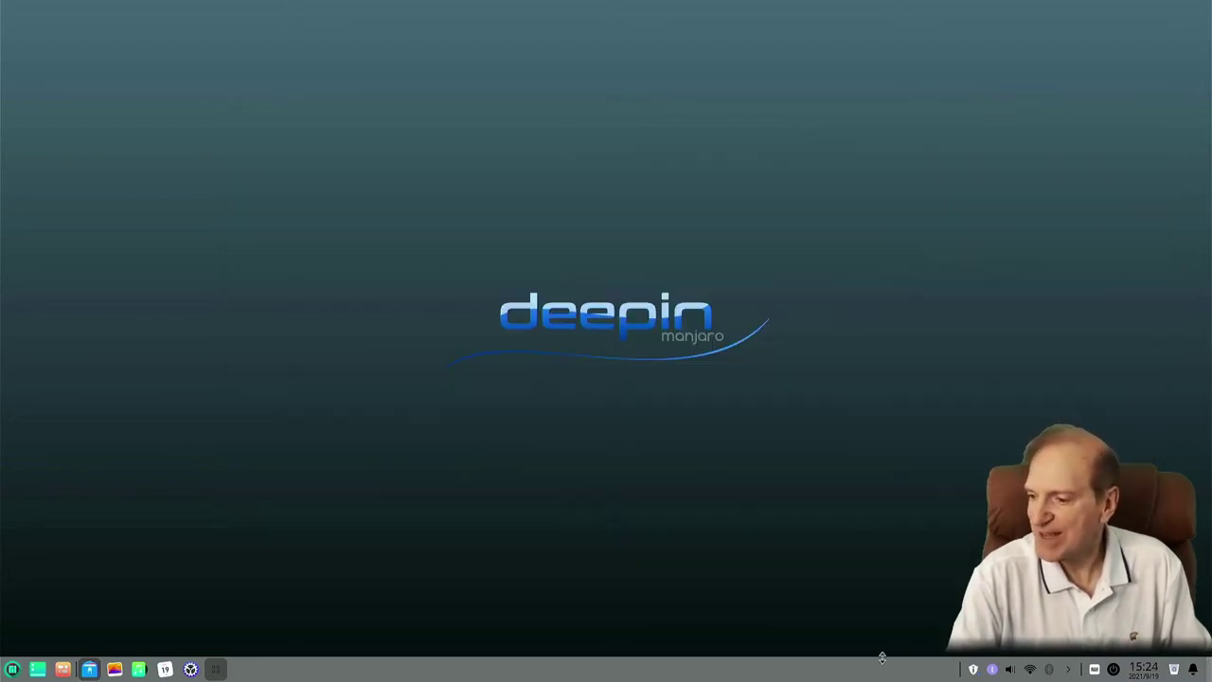
left_click(1208, 668)
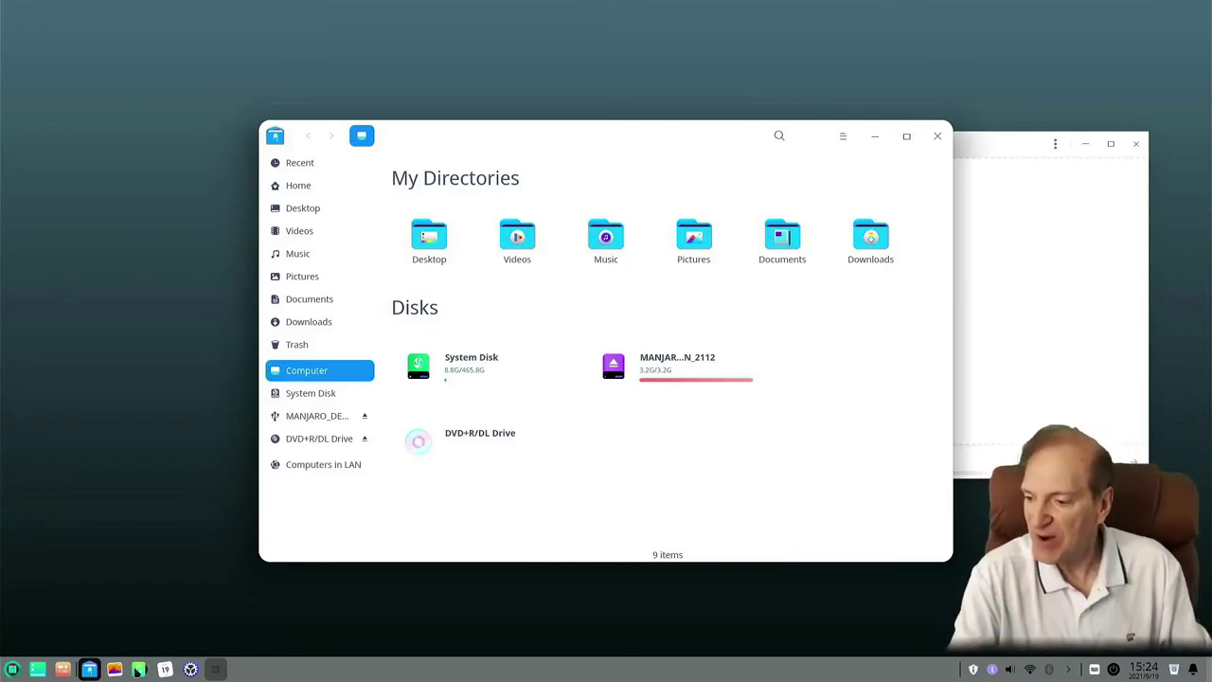
left_click(12, 669)
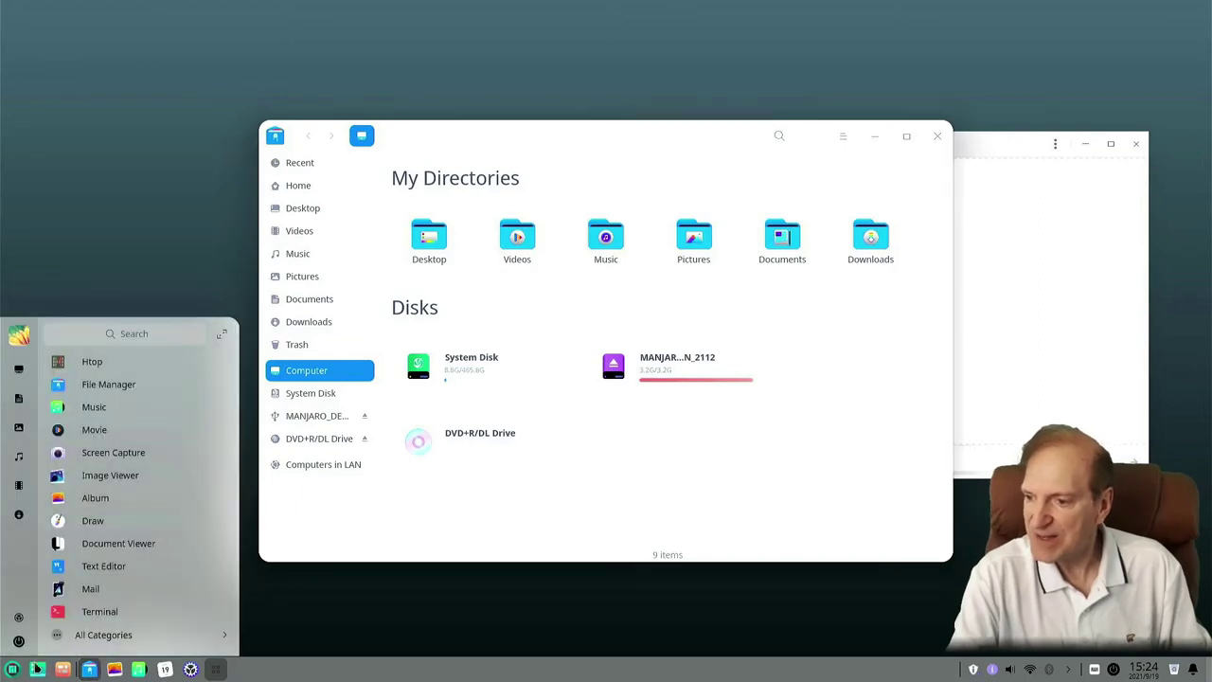
left_click(72, 613)
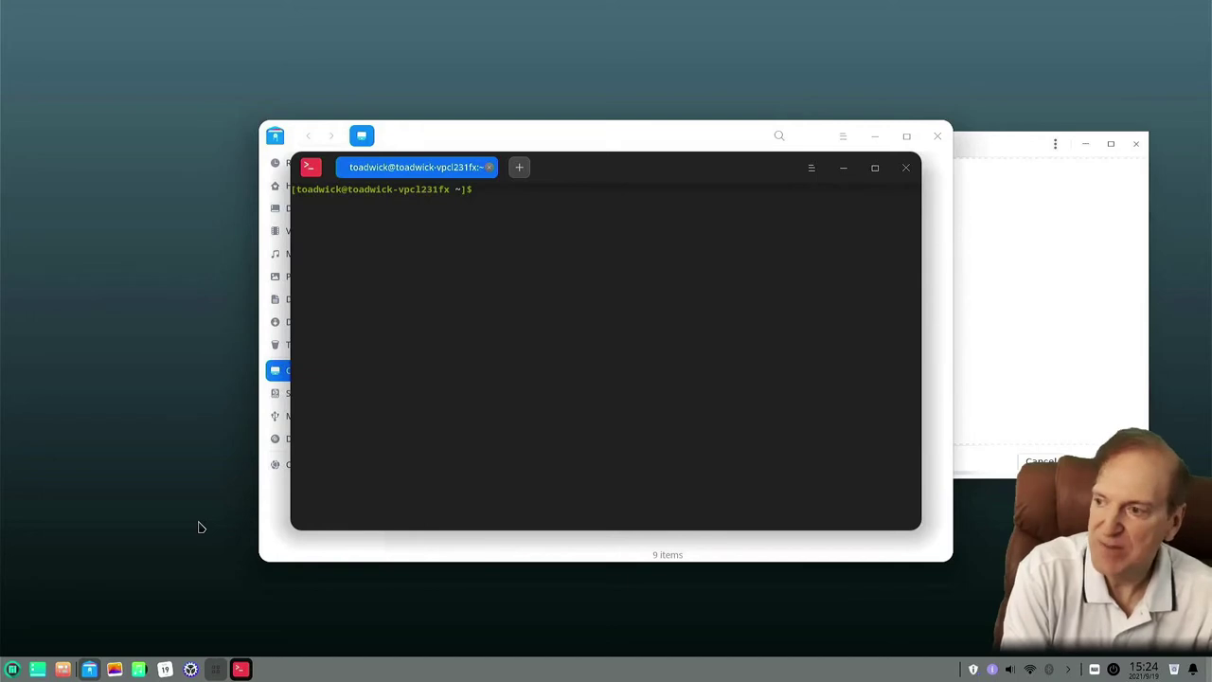
Step: Run uname -r to see kernel 5.13.13-1-MANJARO, then open Control Center from the dock
type("uname -r")
key("Return")
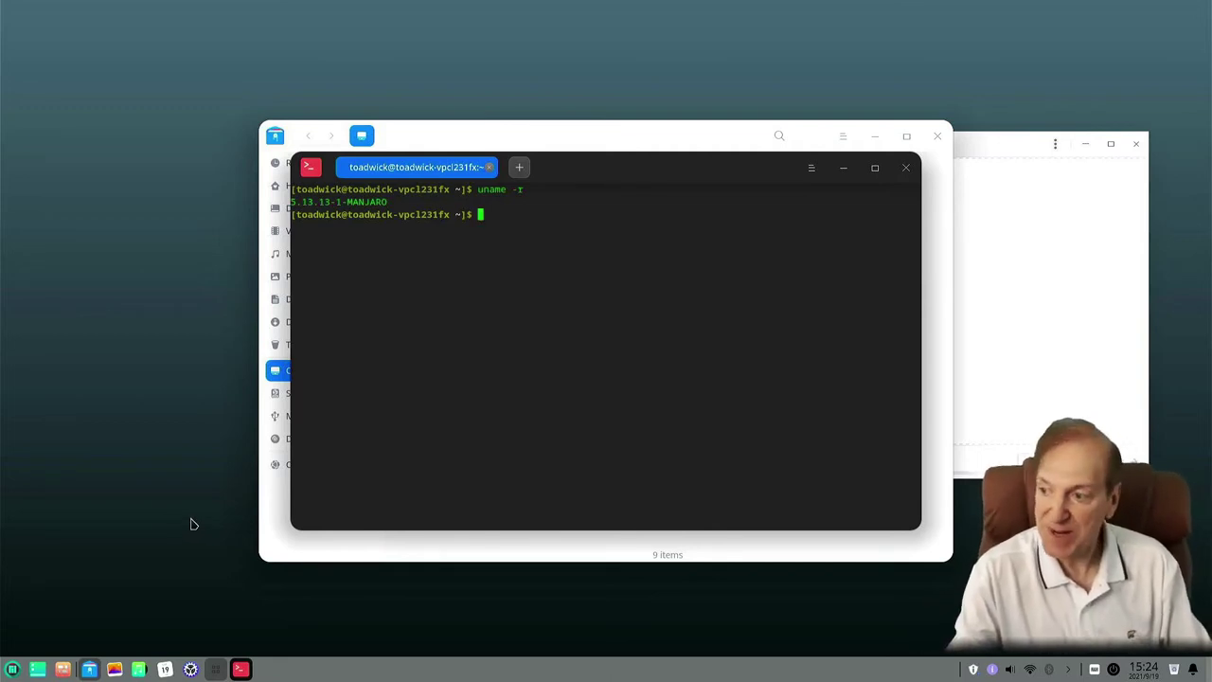
left_click_drag(580, 166, 416, 224)
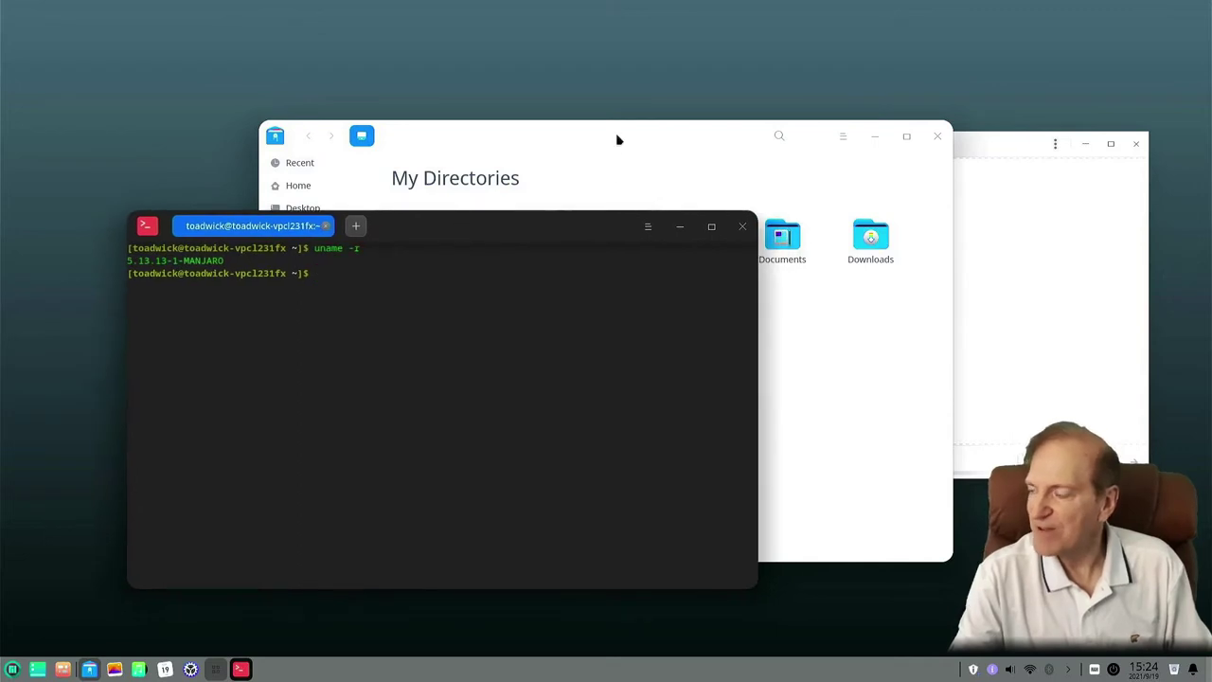
left_click(618, 140)
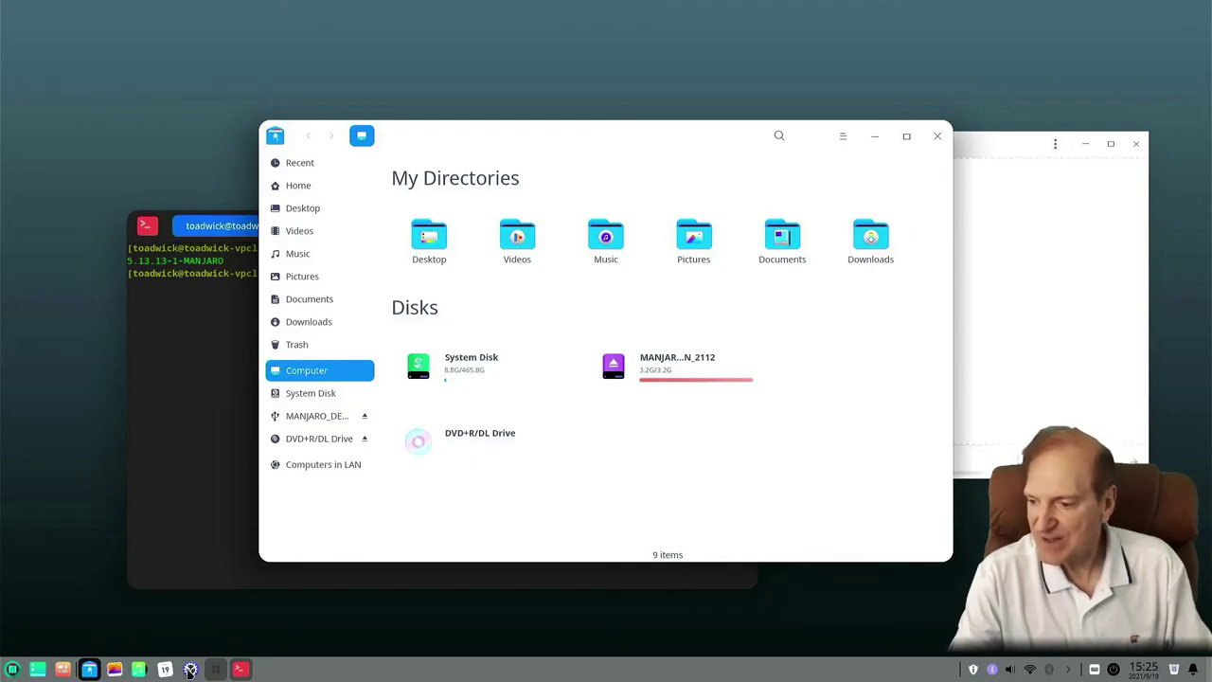
left_click(190, 670)
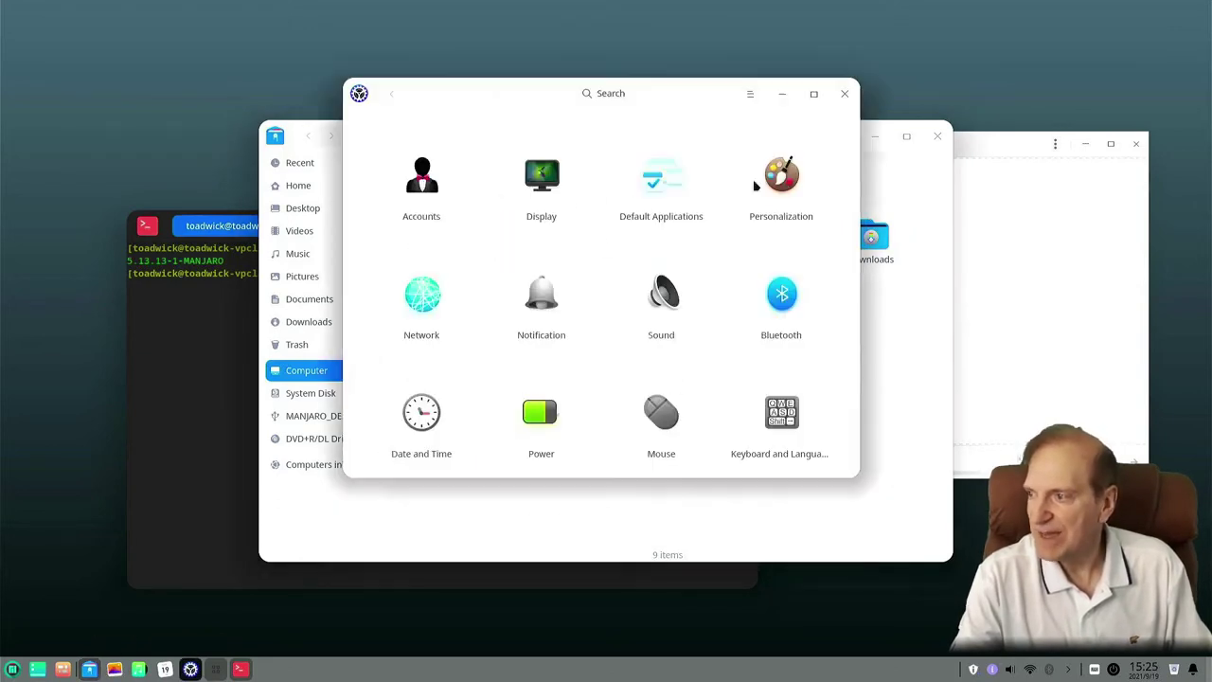
Step: In Personalization, try the Auto theme, then apply the Dark theme to the desktop
left_click(782, 183)
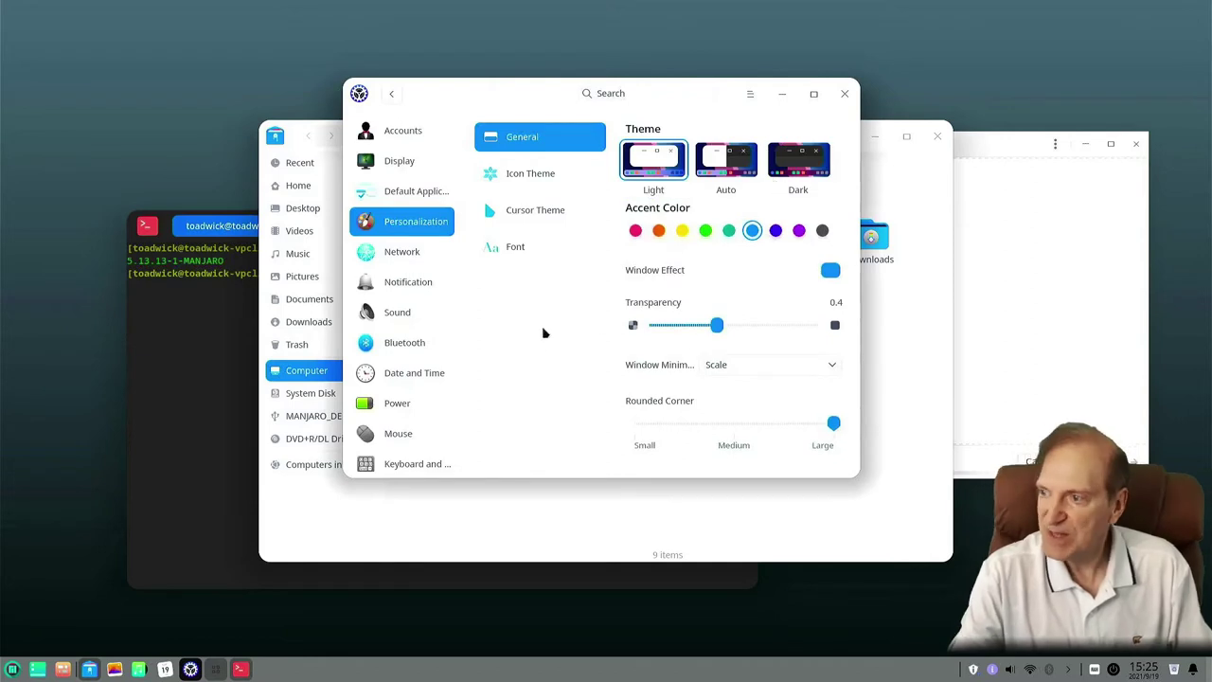
left_click(727, 163)
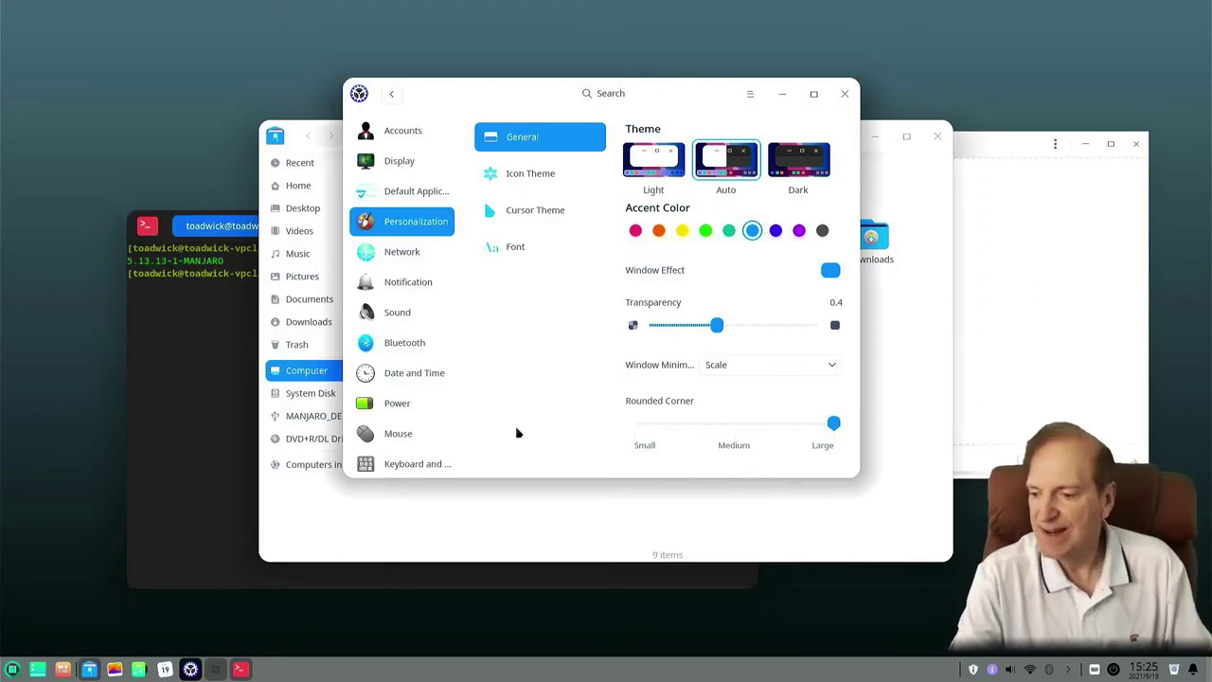
left_click(14, 669)
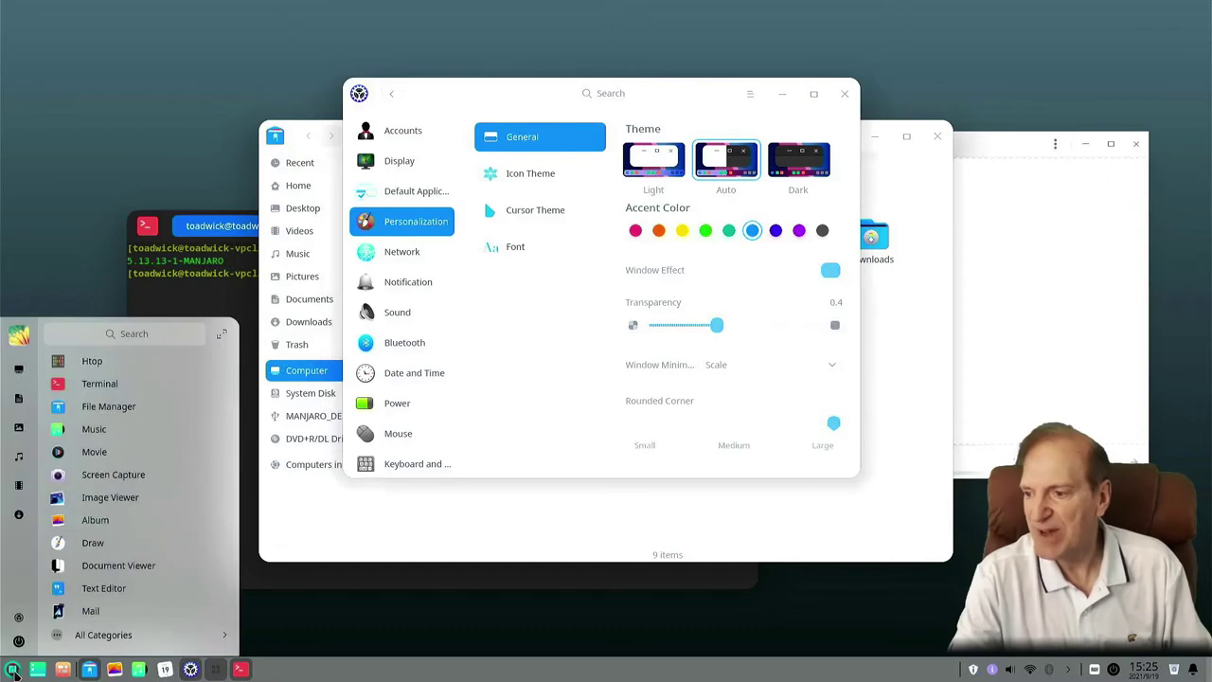
left_click(543, 372)
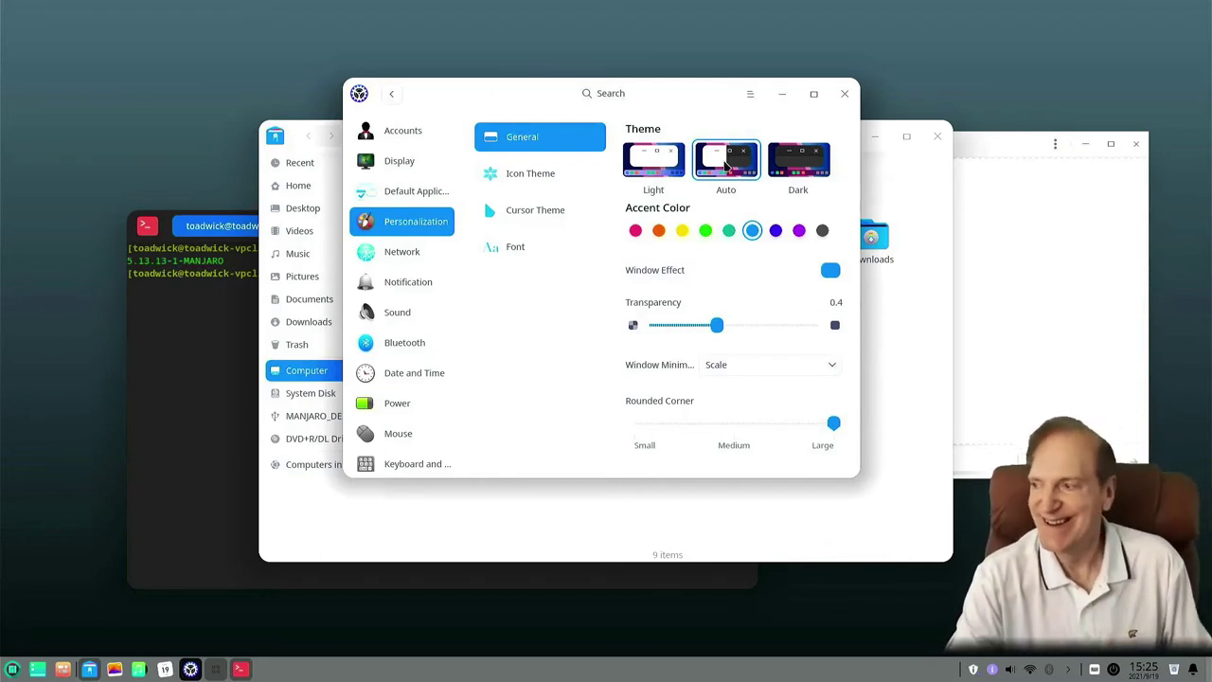
left_click(798, 166)
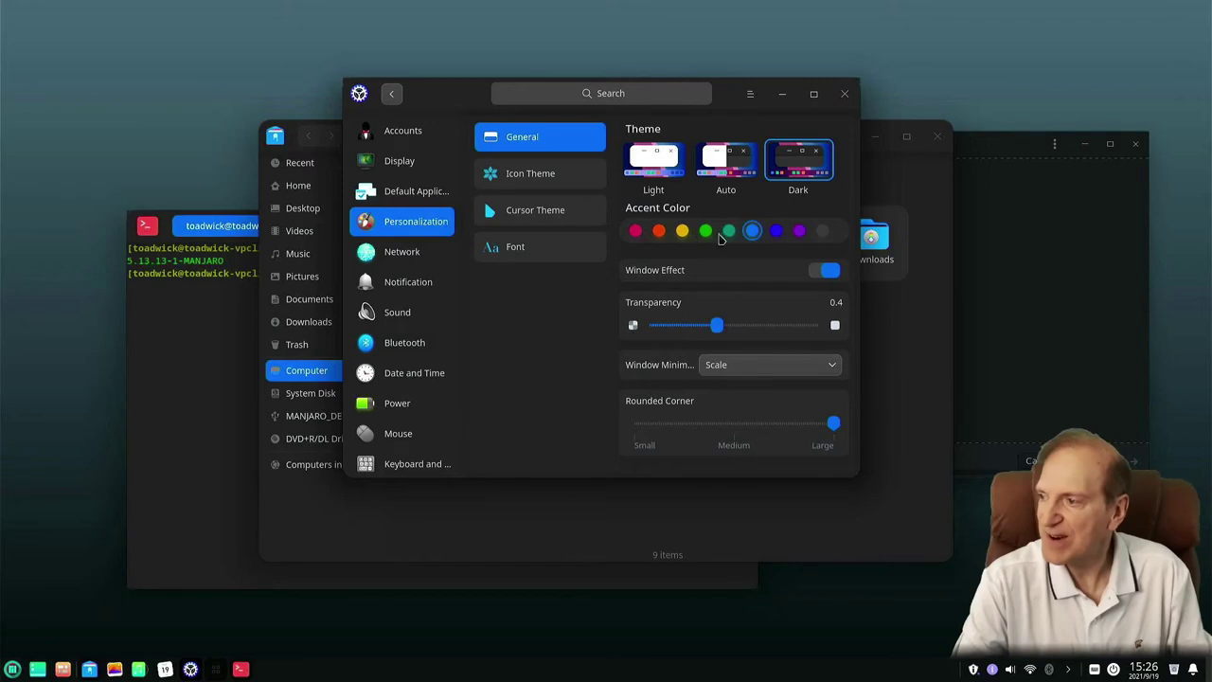
Step: Try indigo, purple, yellow, orange, pink-red, green and teal accent colours, ending on purple
left_click(776, 231)
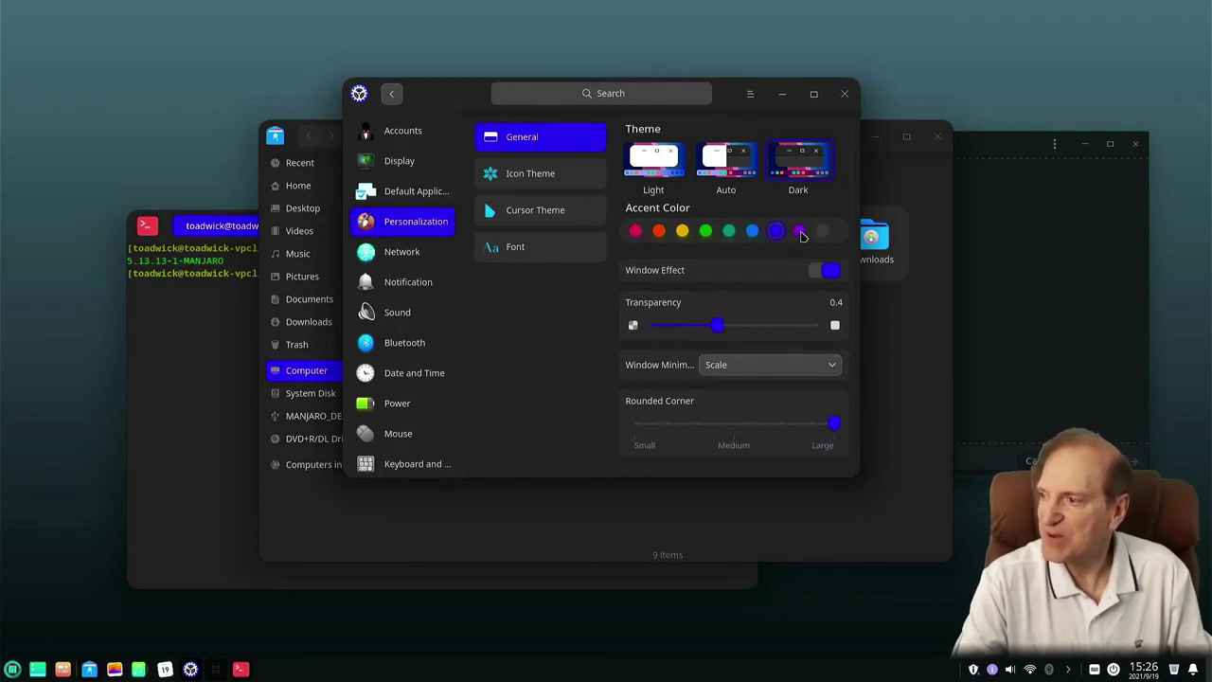
left_click(800, 233)
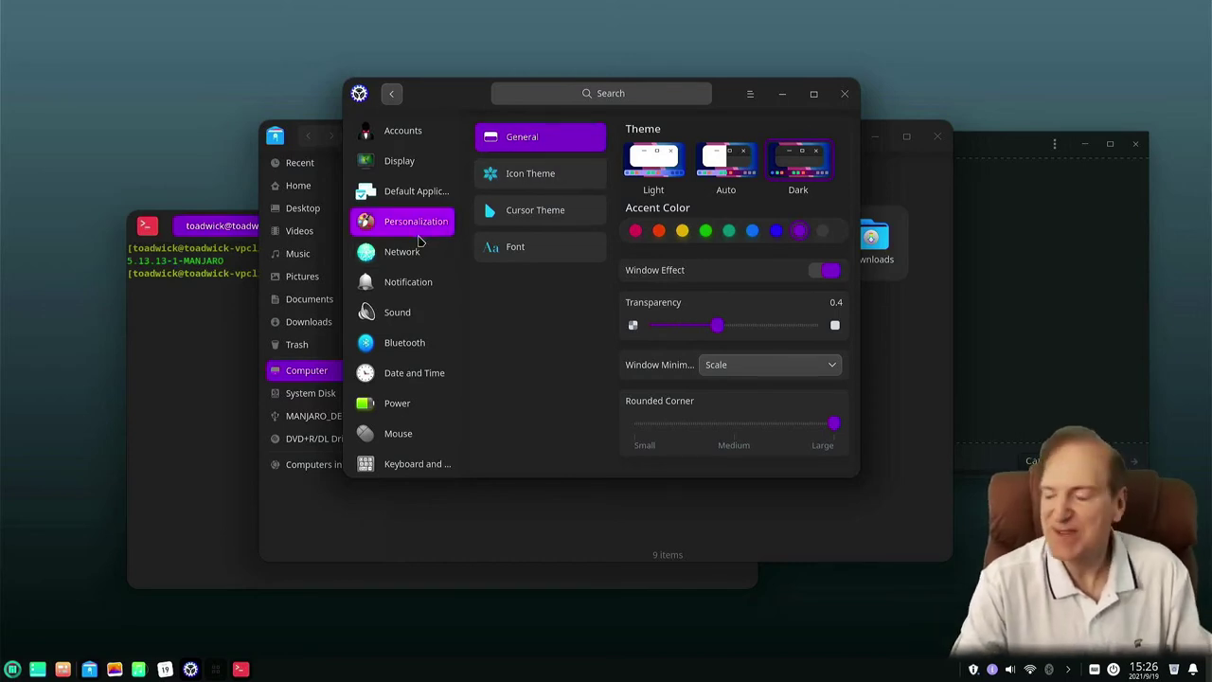
left_click(682, 232)
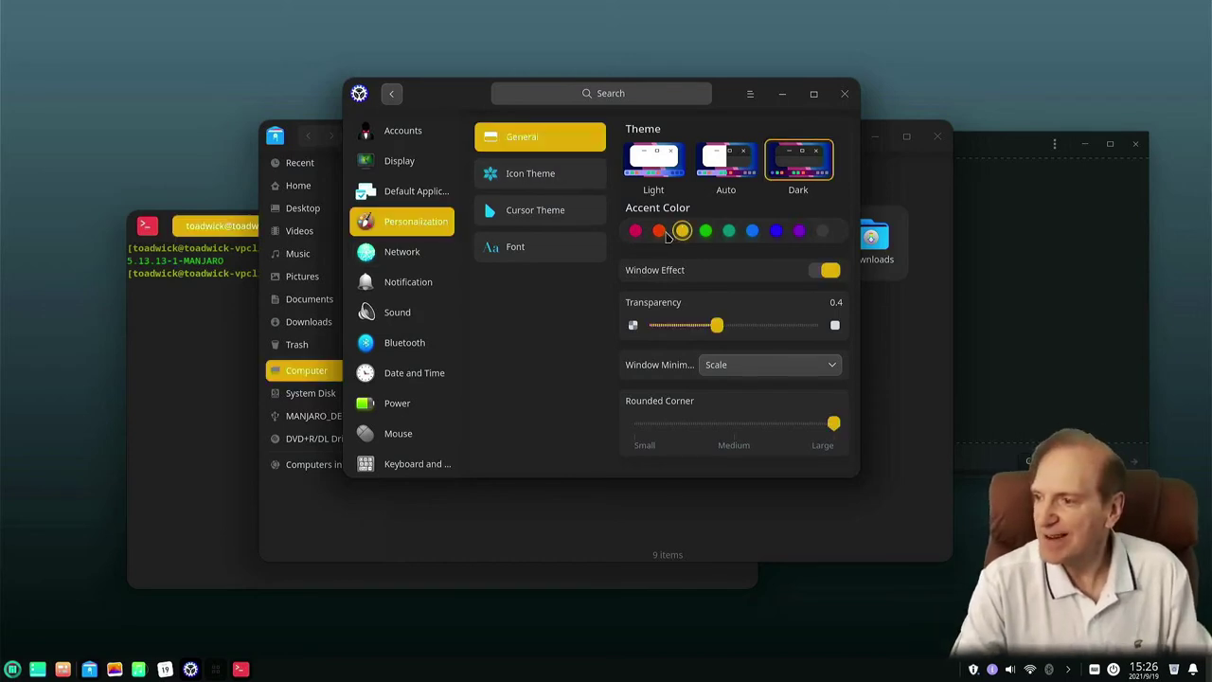
left_click(660, 231)
left_click(636, 231)
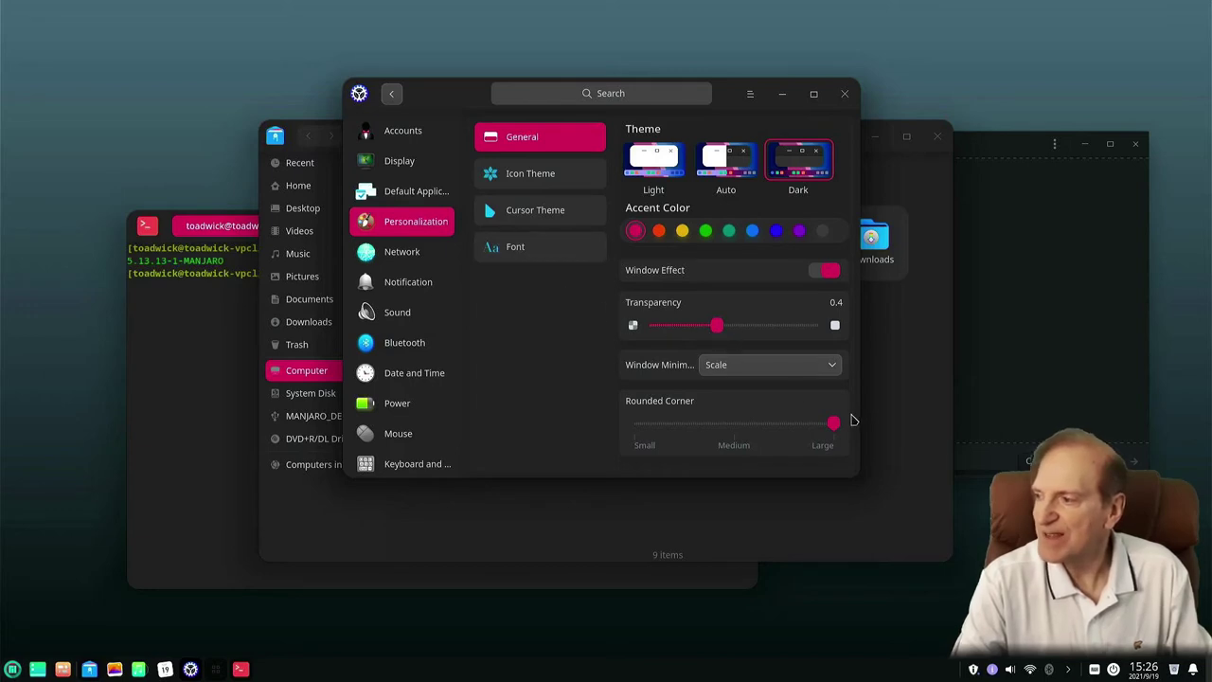
left_click(706, 231)
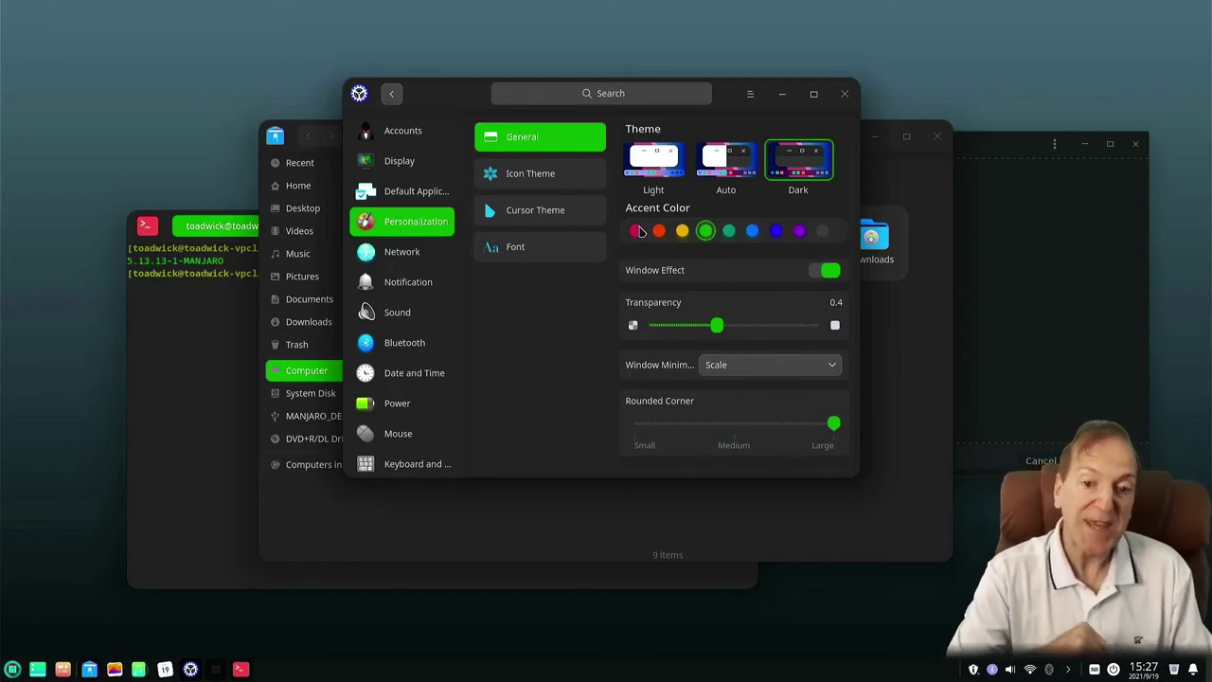
left_click(727, 232)
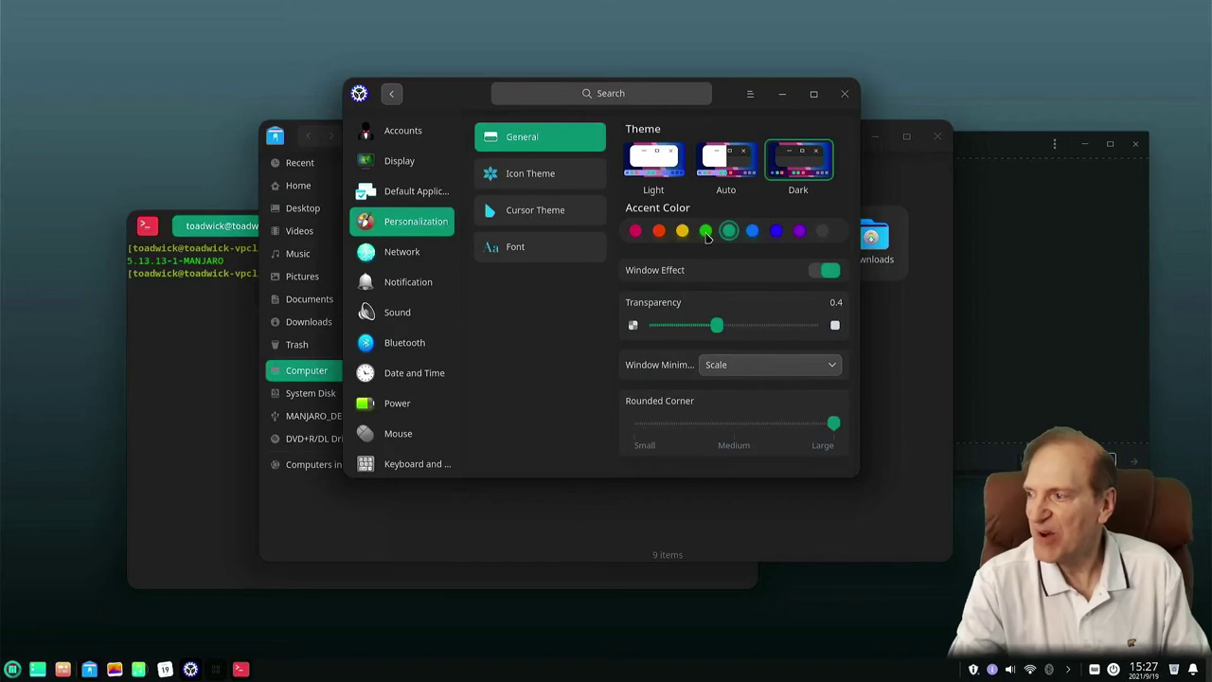
left_click(799, 230)
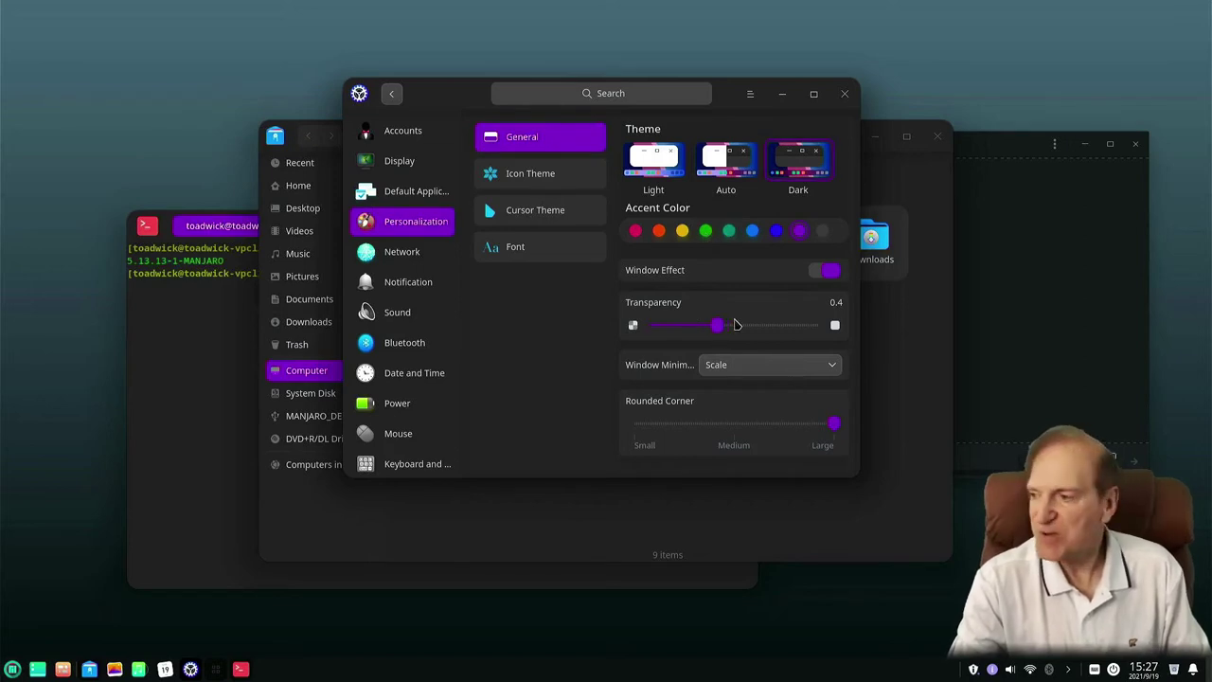
Step: Open the icon theme list and apply the Sea icon theme
left_click(545, 176)
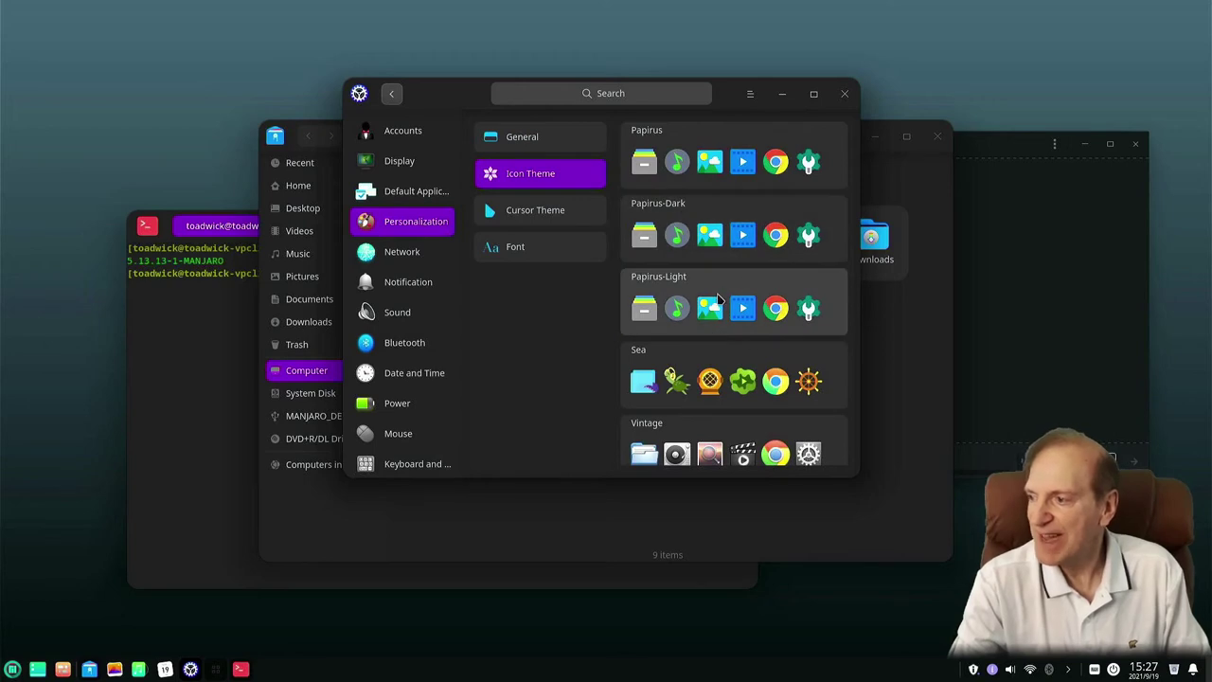
scroll(718, 299, "down", 3)
scroll(671, 381, "up", 3)
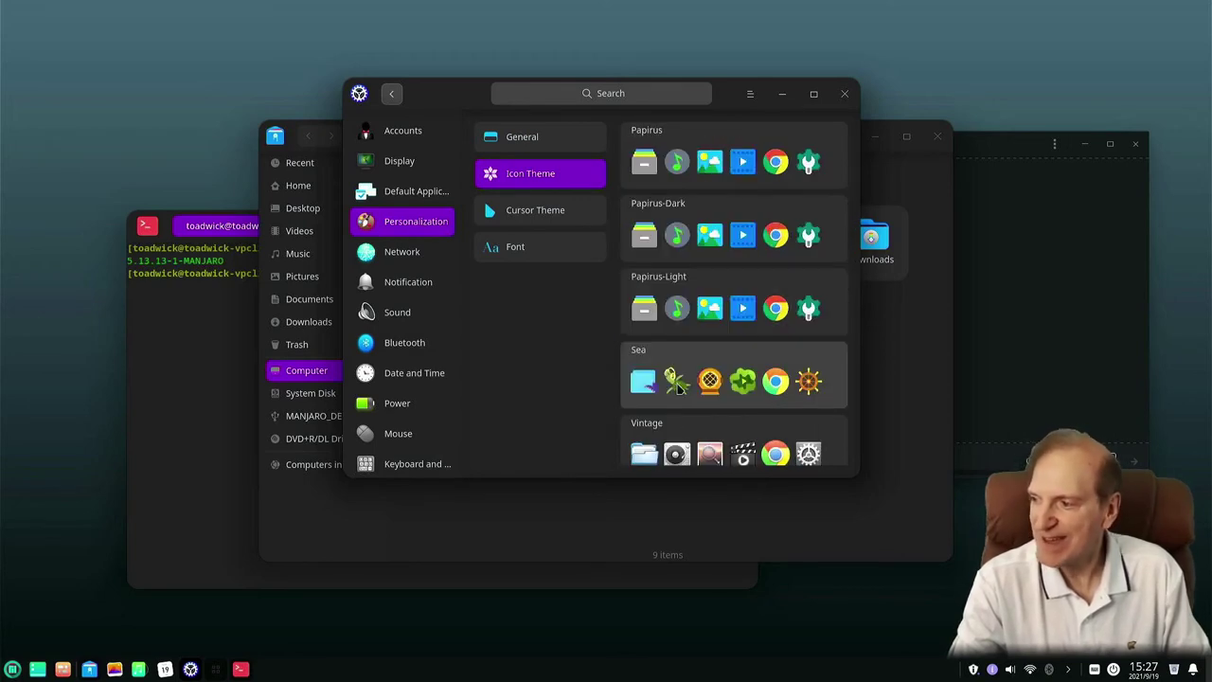
left_click(678, 388)
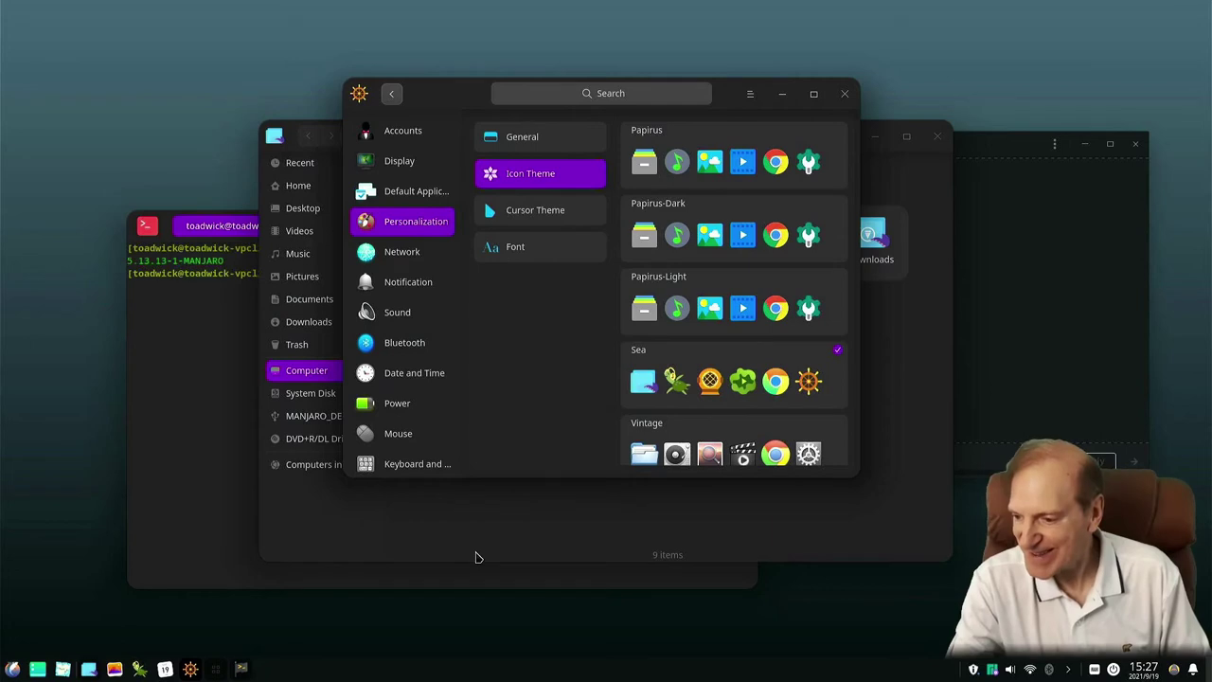
Step: Apply the bloom-dark icon theme and bring up the Cursor Theme choices
scroll(677, 379, "down", 3)
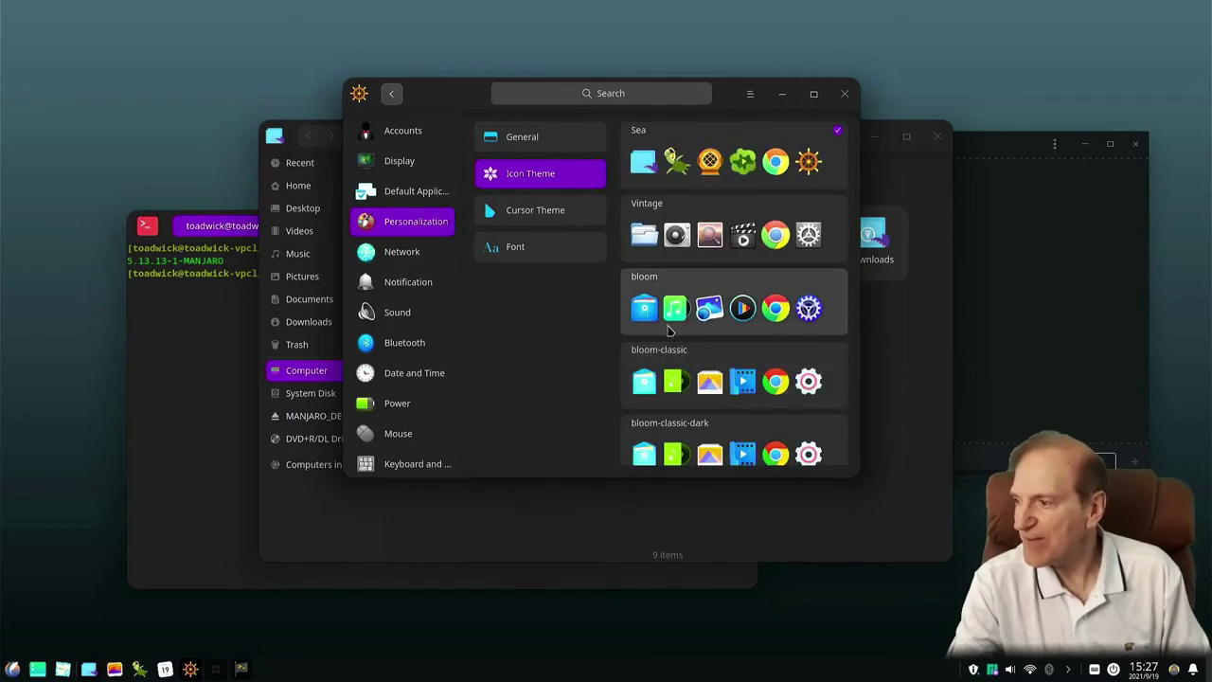
scroll(658, 326, "down", 5)
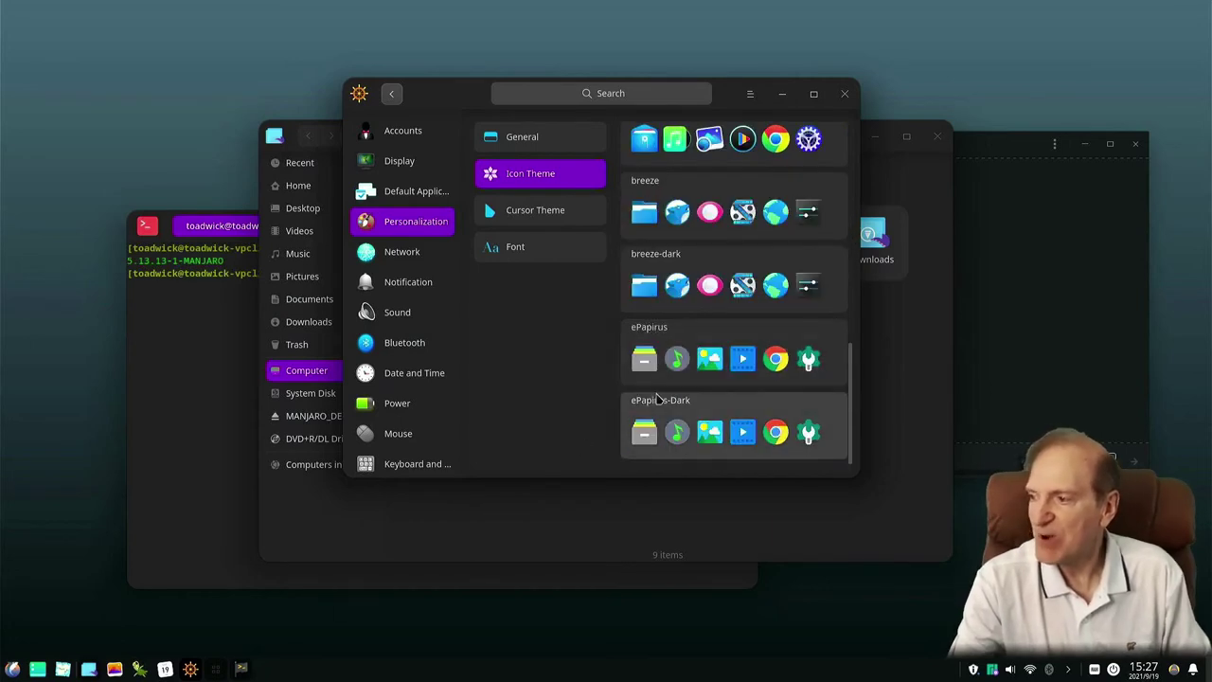
scroll(658, 398, "up", 5)
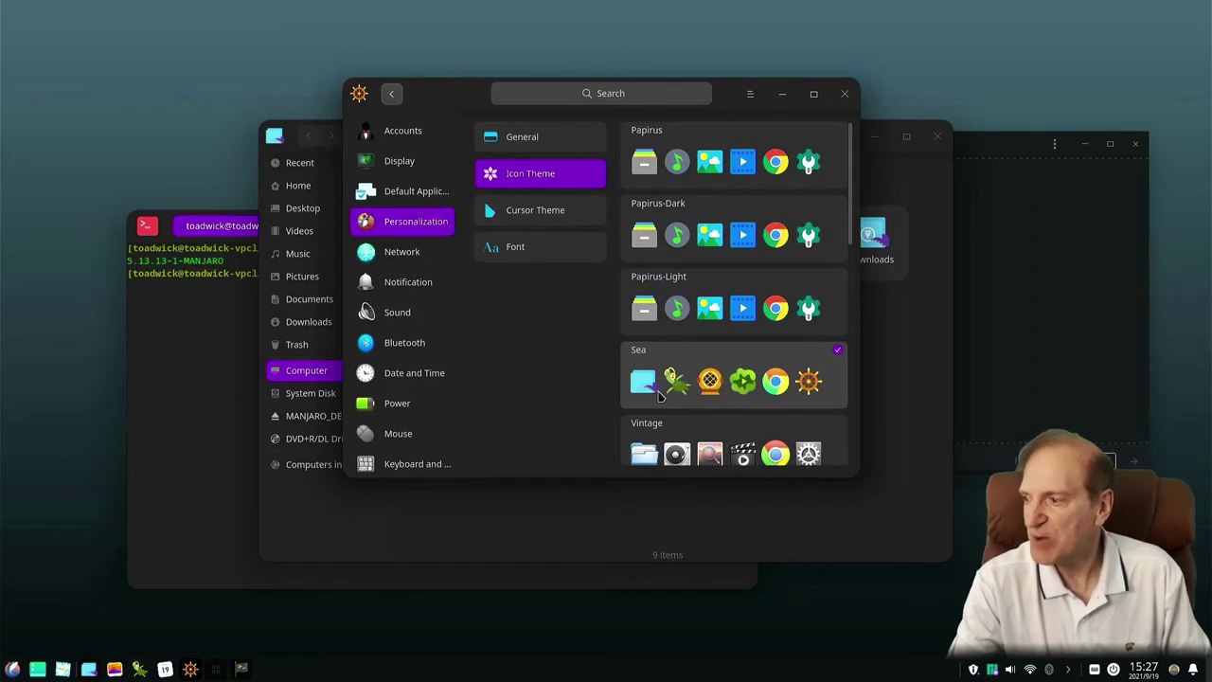
scroll(675, 331, "down", 3)
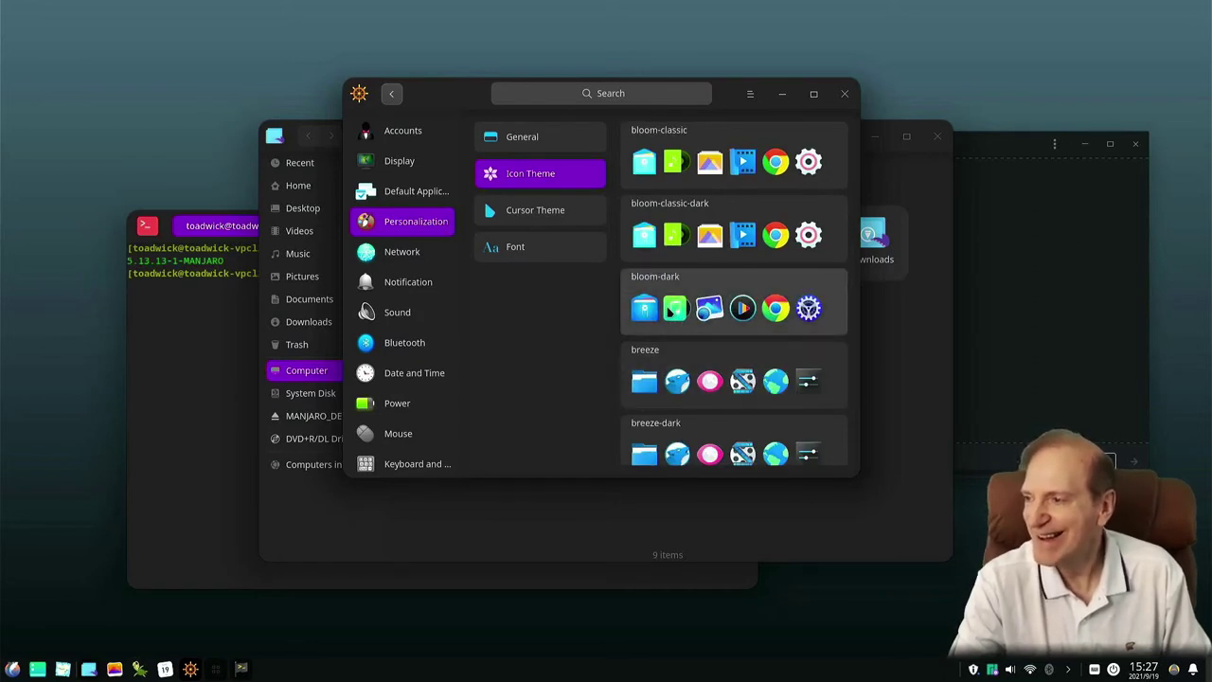
left_click(652, 309)
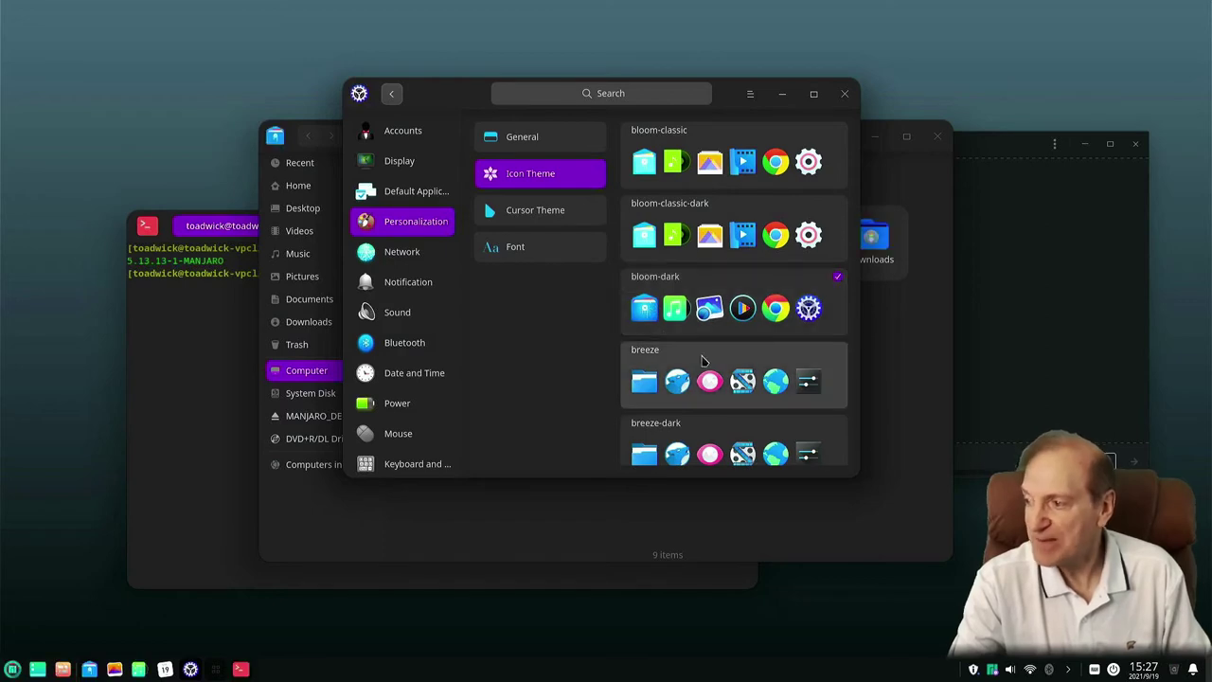
scroll(738, 411, "down", 2)
scroll(738, 411, "down", 5)
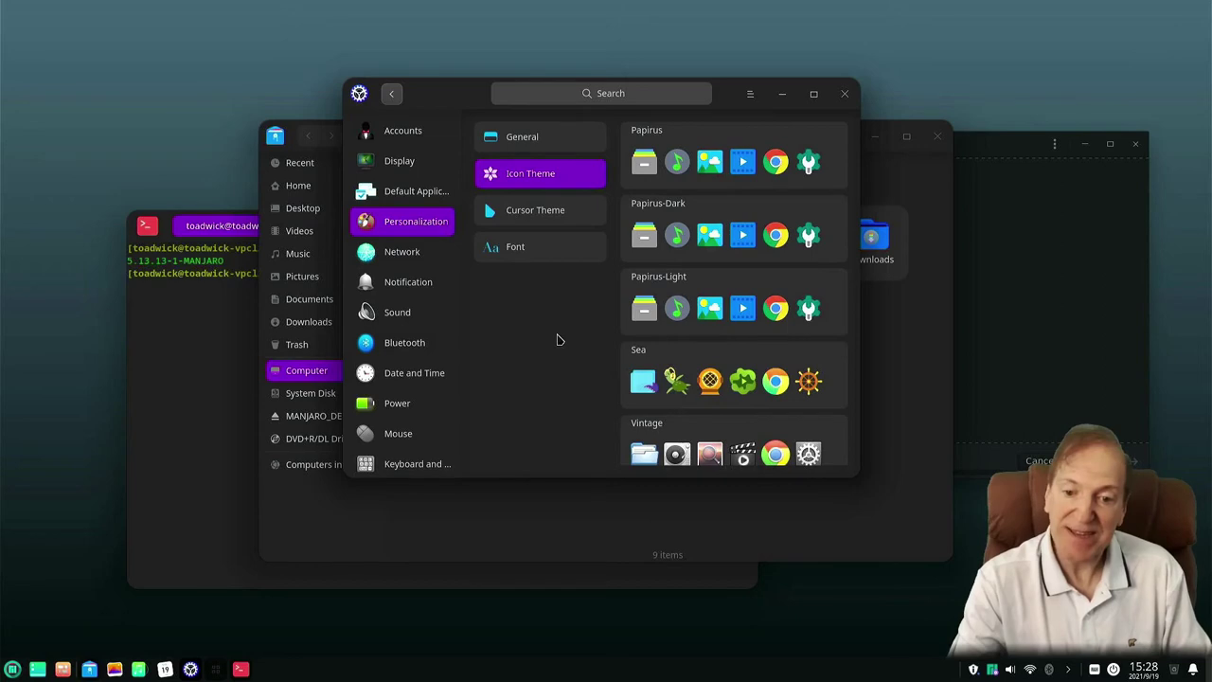
left_click(558, 220)
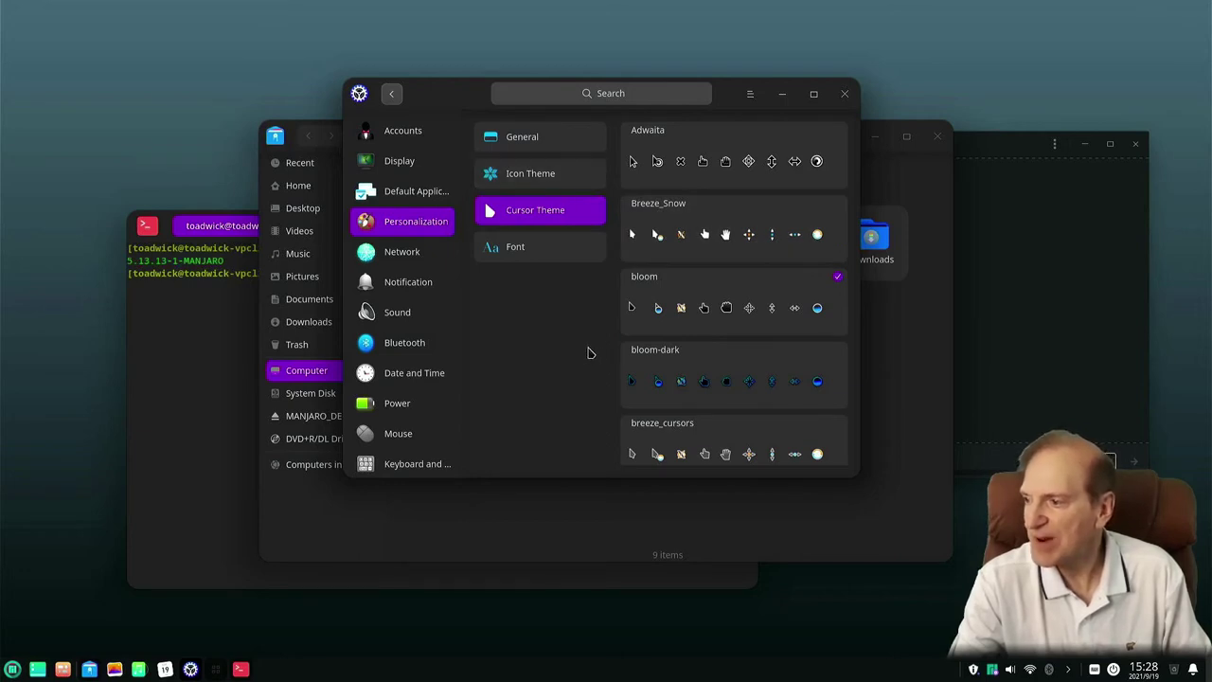
Step: Make bloom-dark the cursor theme after trying breeze_cursors, glance at Font, then minimize Control Center
left_click(744, 379)
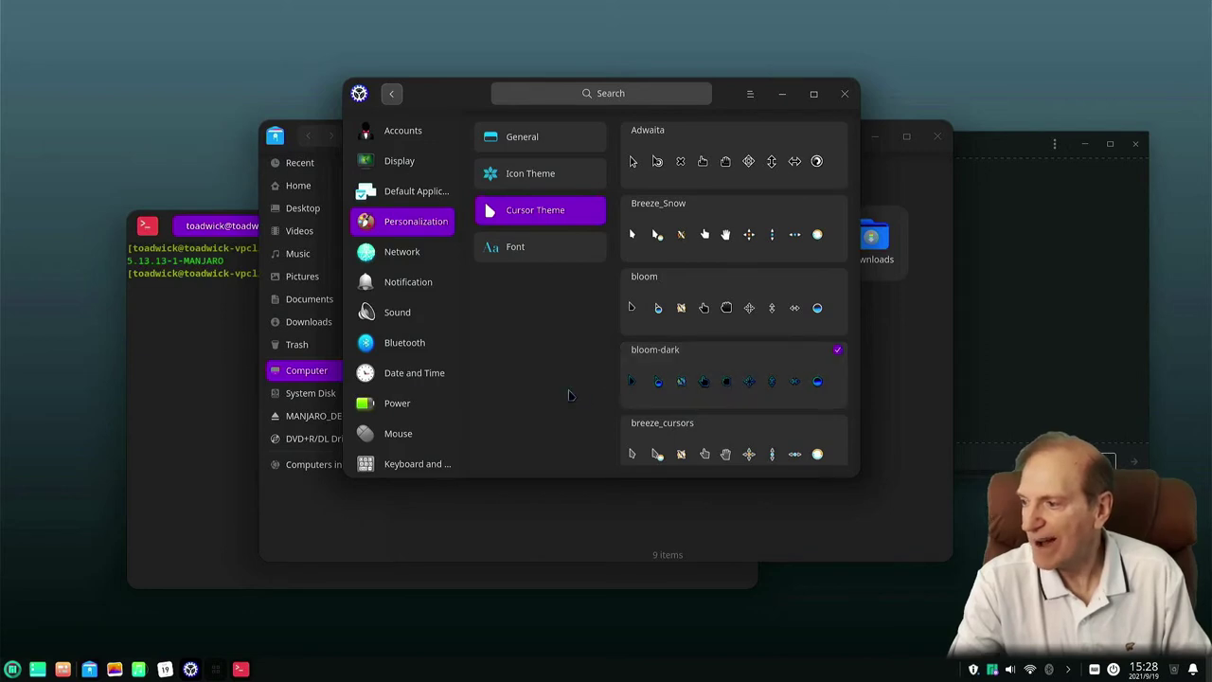
left_click(833, 434)
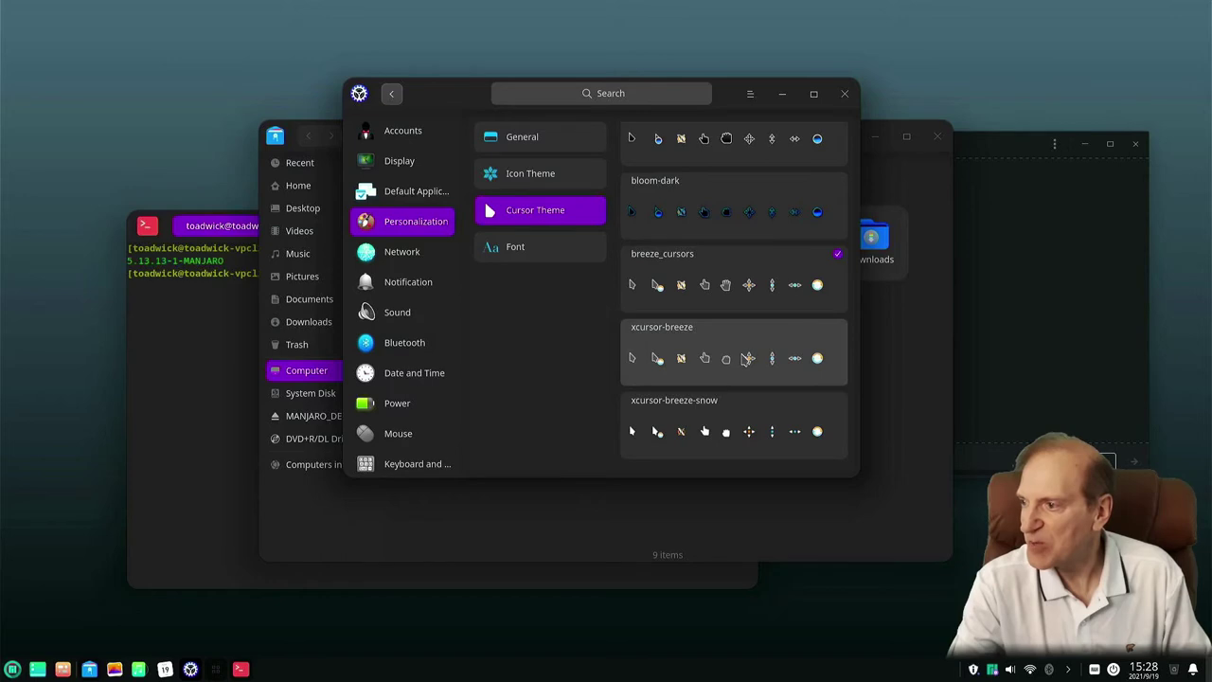
scroll(747, 387, "up", 2)
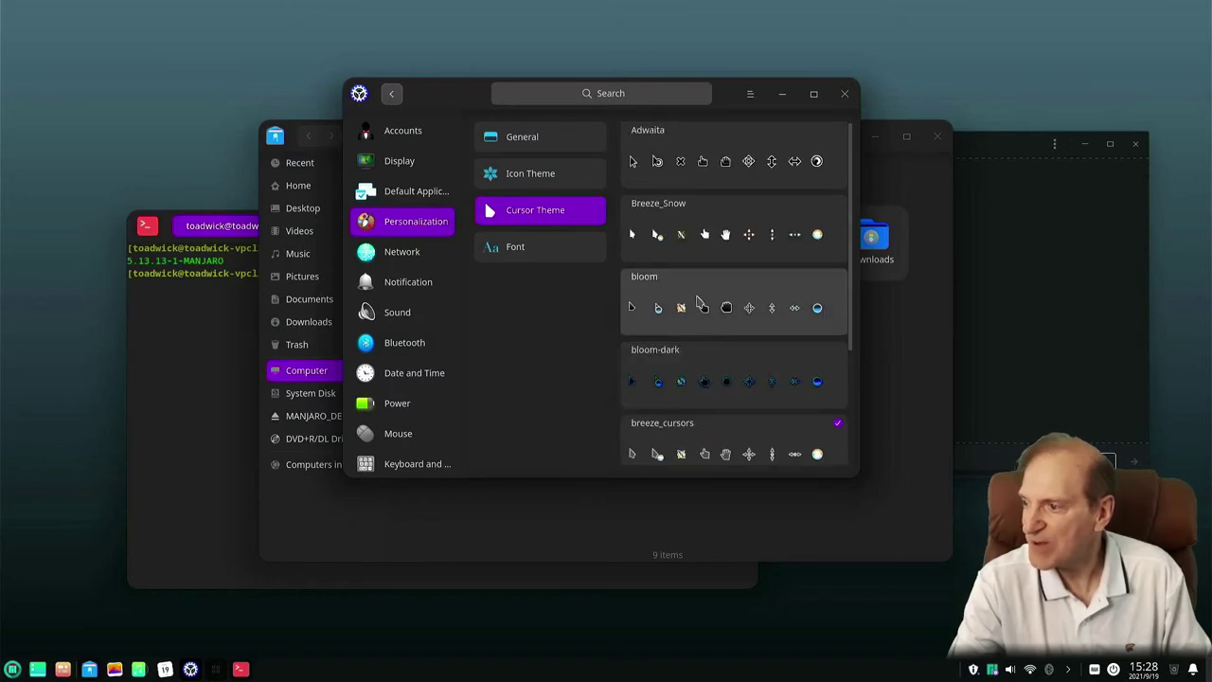
left_click(716, 381)
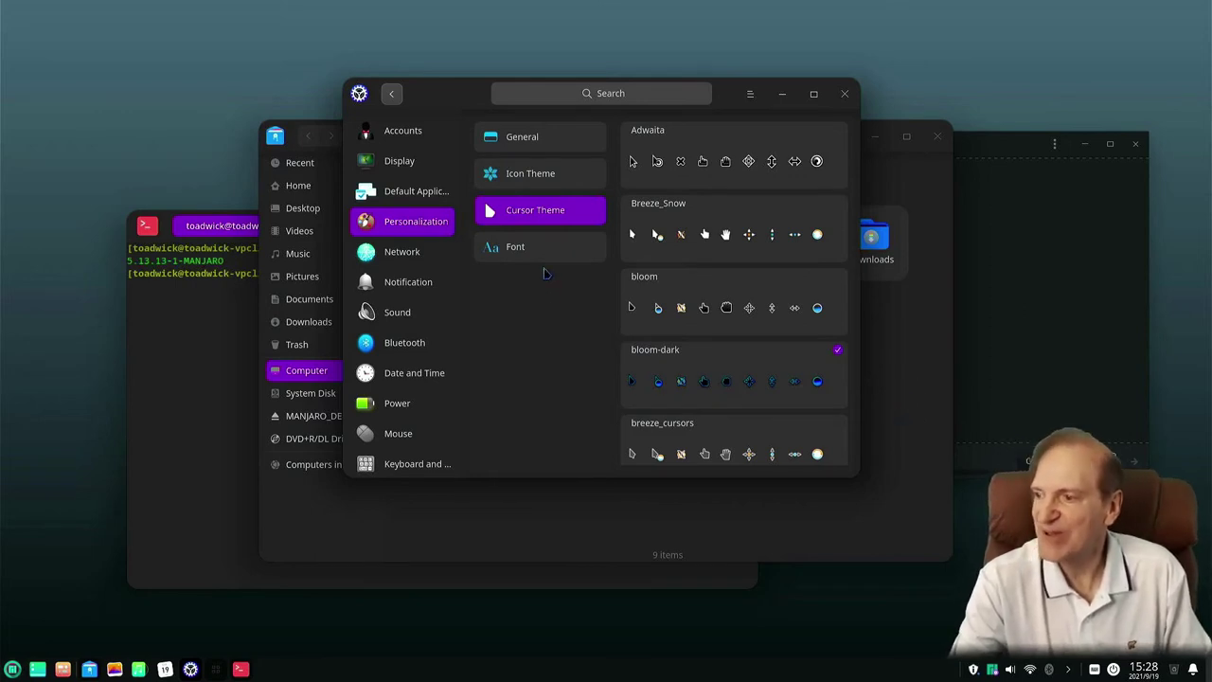
left_click(546, 249)
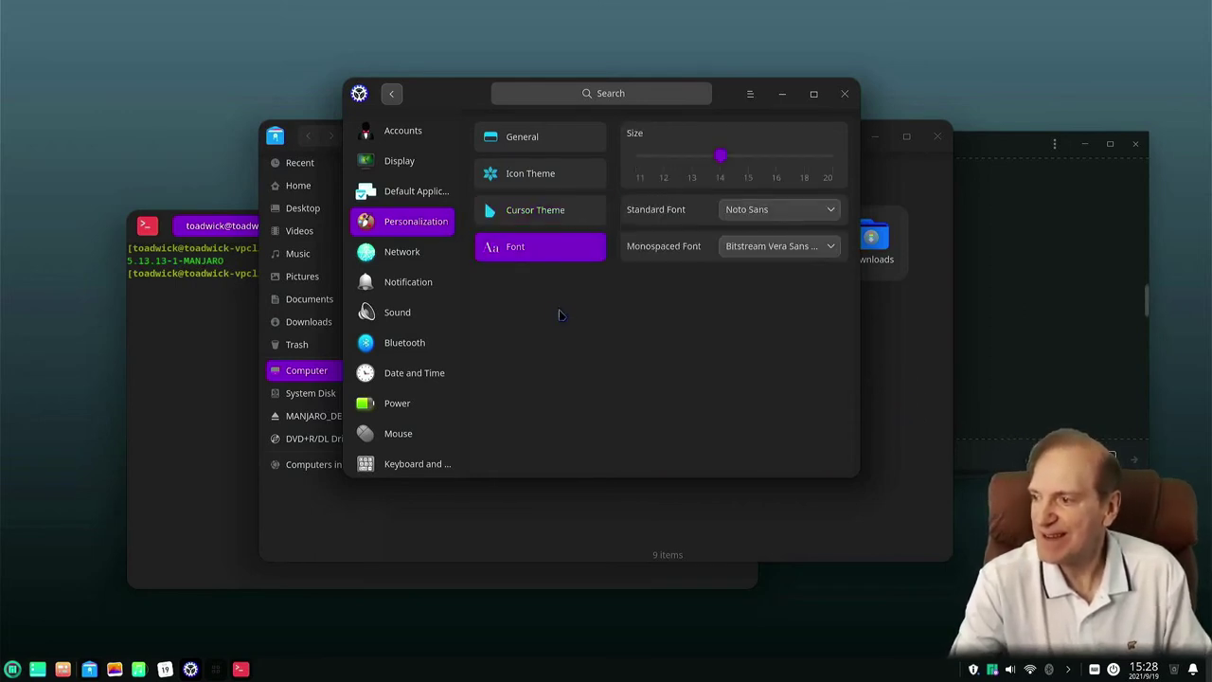
left_click(783, 93)
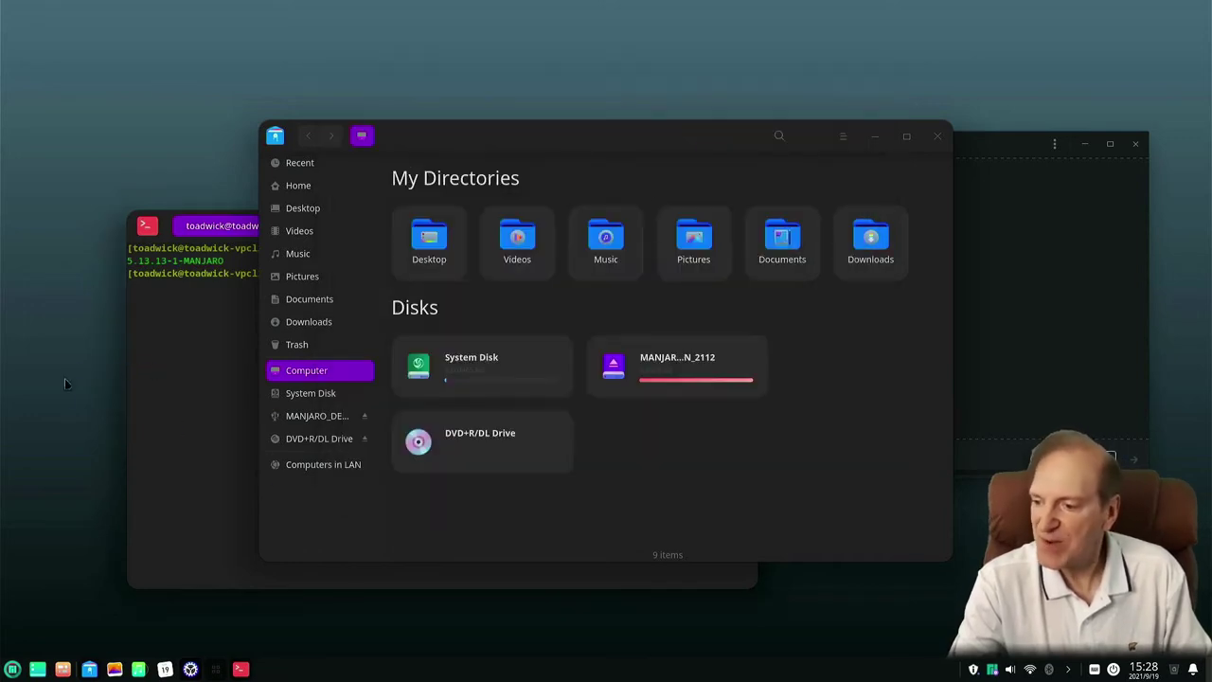
Step: Open Wallpaper and Screensaver from the desktop menu and preview the pink-blue, rainbow and dark Manjaro wallpapers
right_click(63, 331)
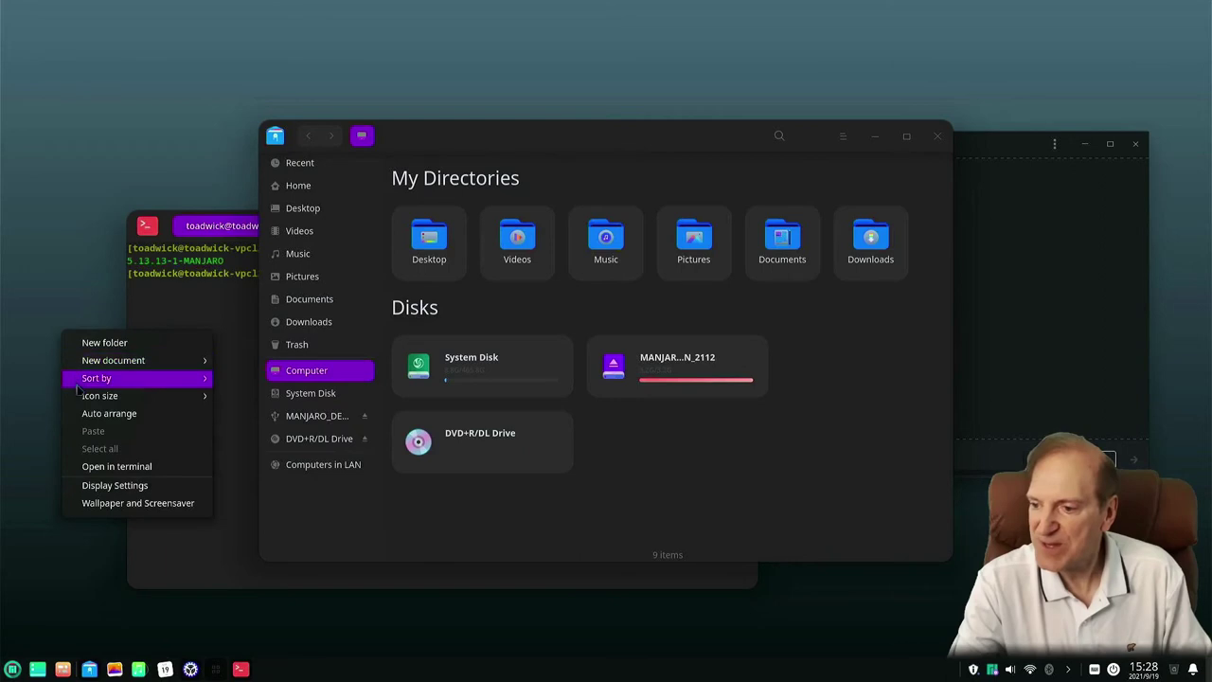
left_click(123, 503)
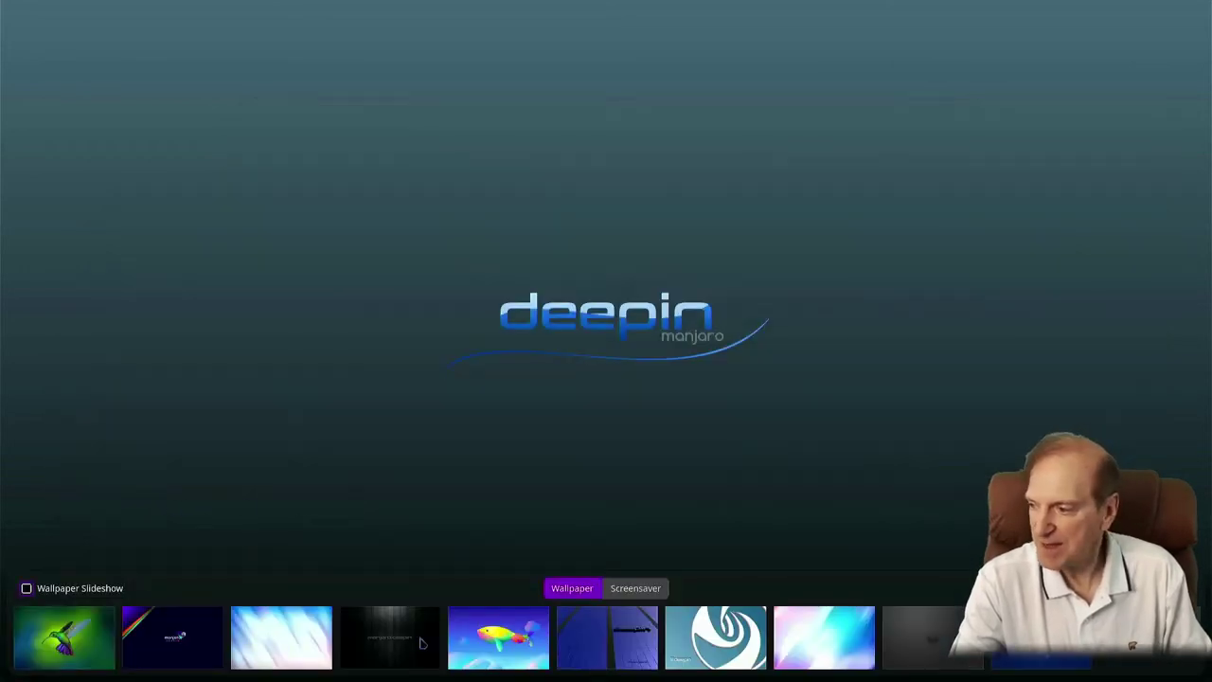
left_click(820, 654)
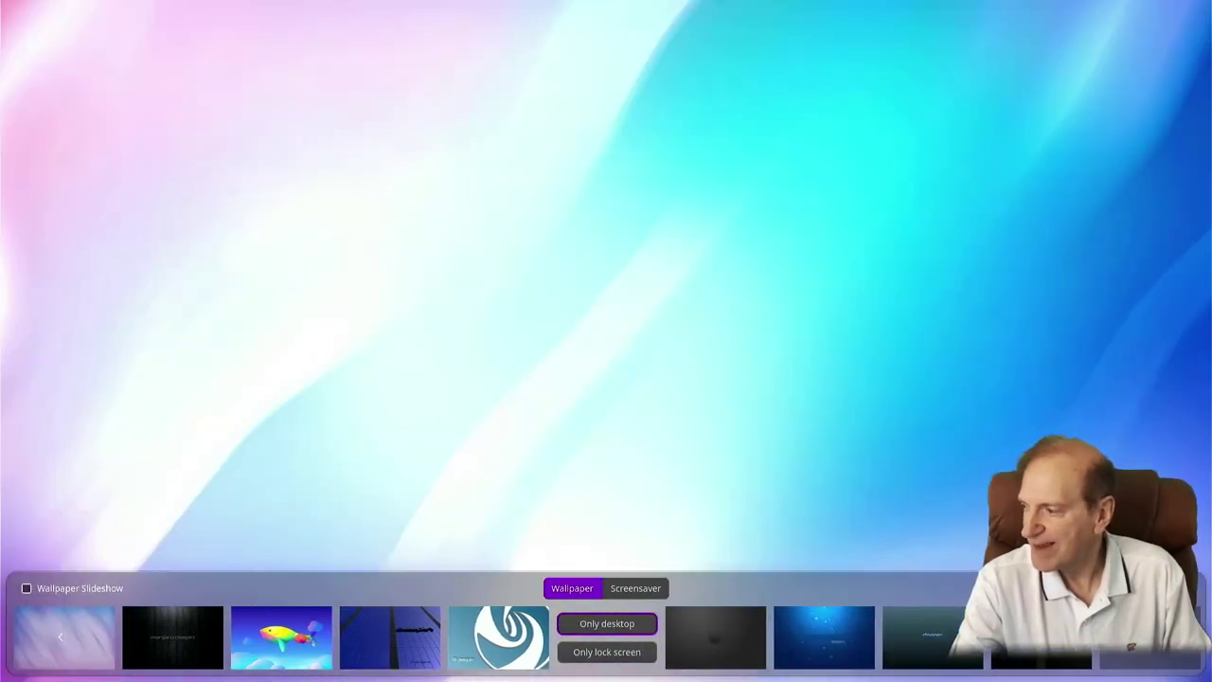
scroll(606, 638, "down", 3)
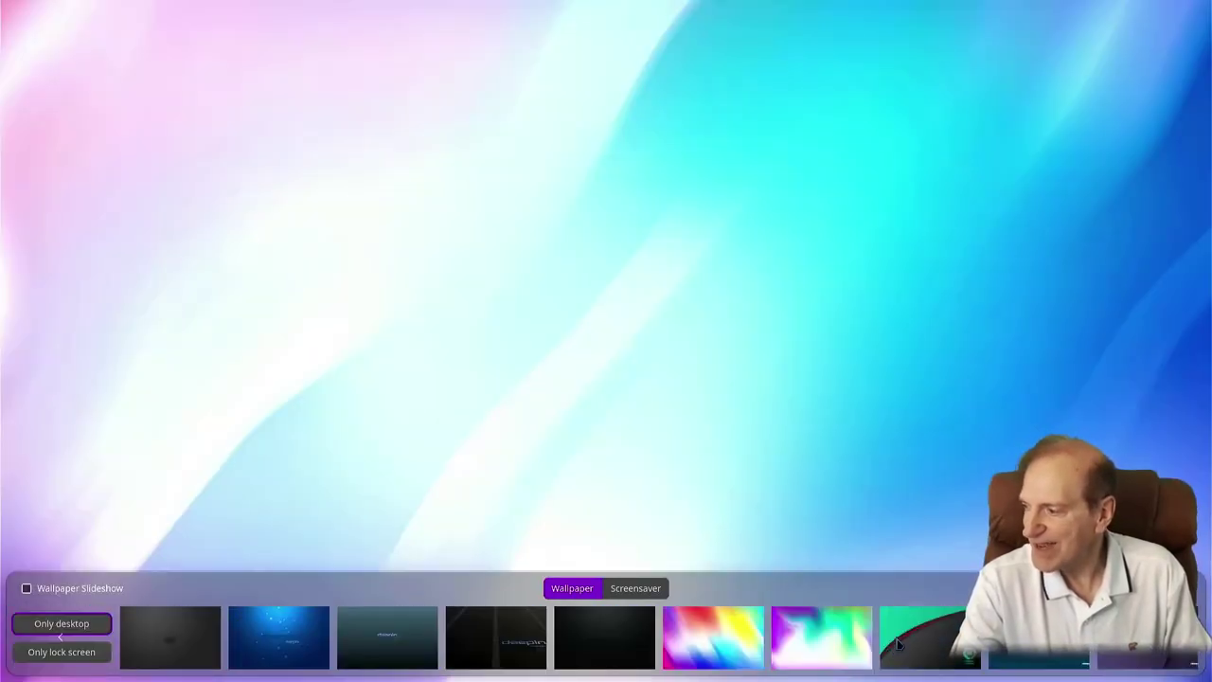
left_click(708, 647)
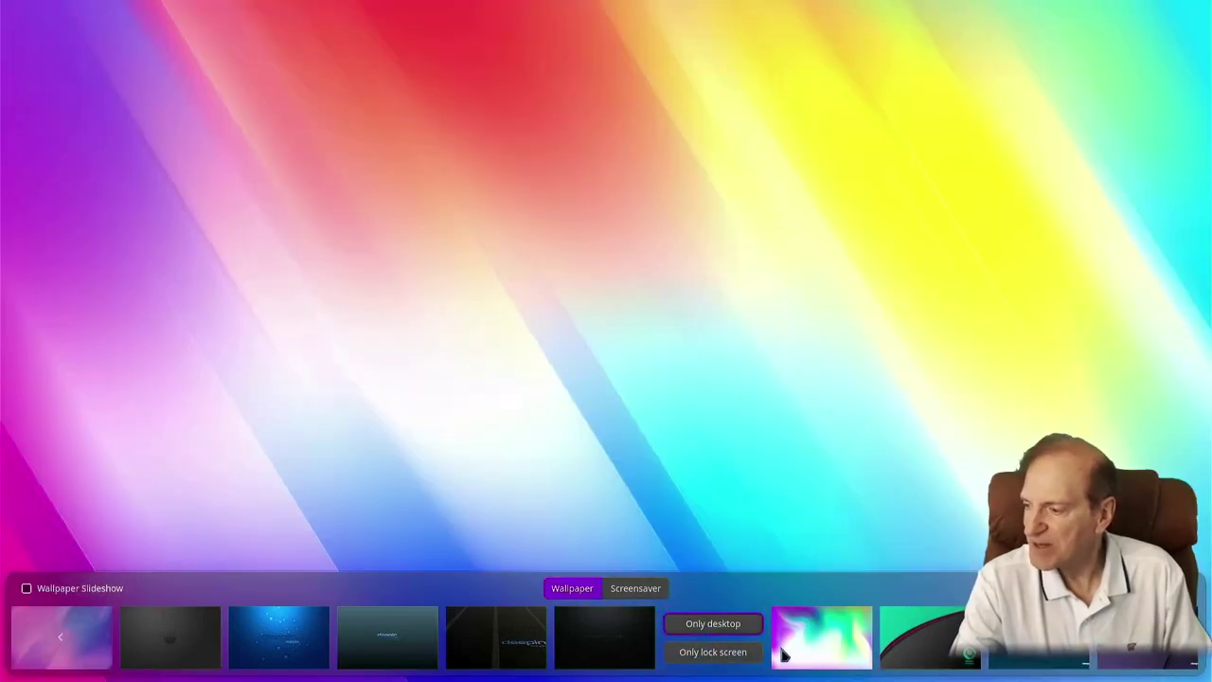
left_click(495, 639)
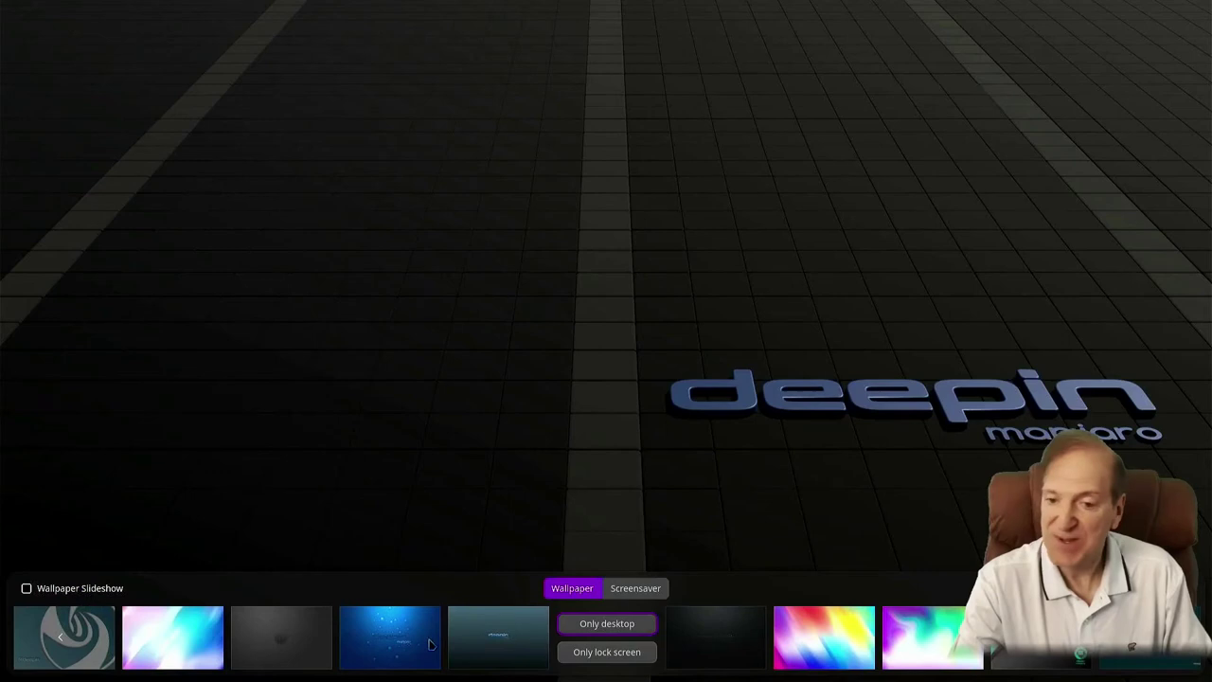
Step: Preview the blue bubbles, iridescent and whale wallpapers, then settle on the pink-and-cyan swirl
left_click(412, 645)
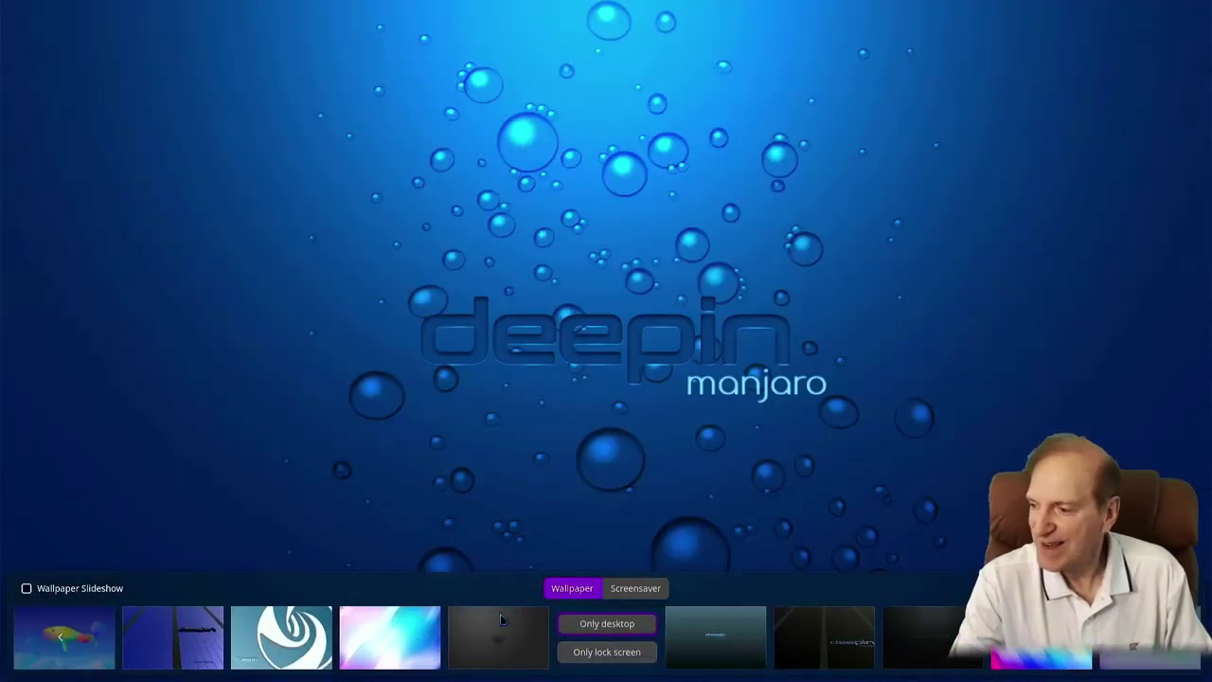
left_click(389, 635)
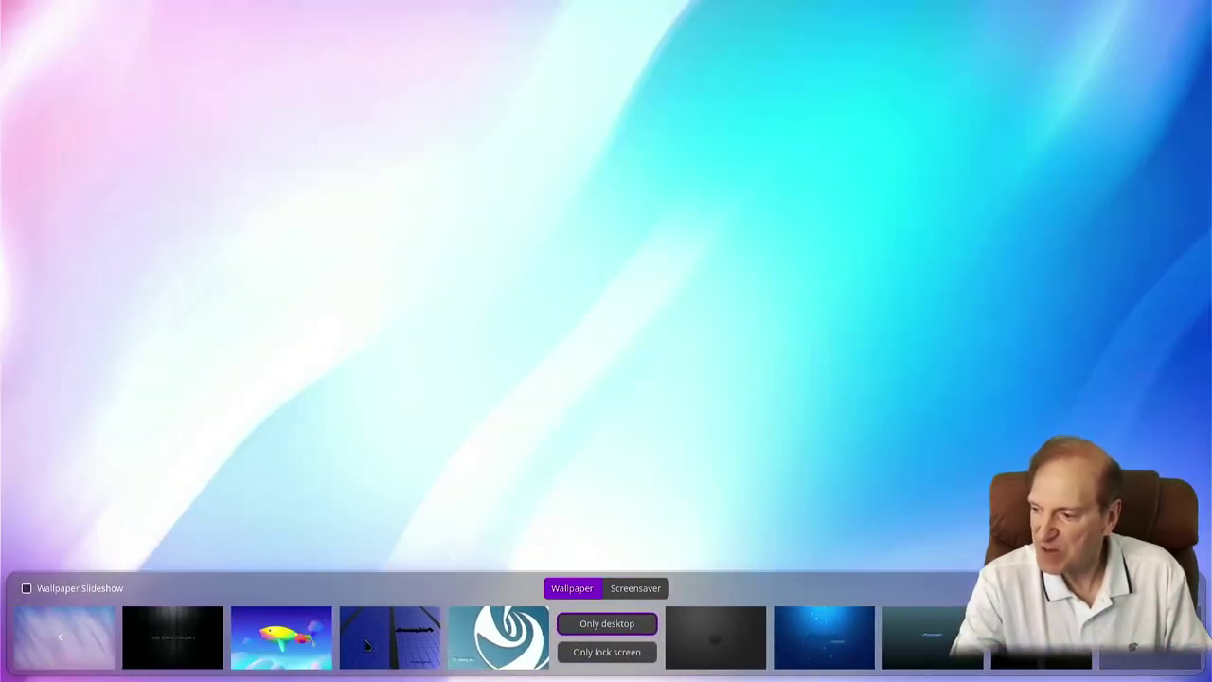
left_click(322, 640)
left_click(277, 637)
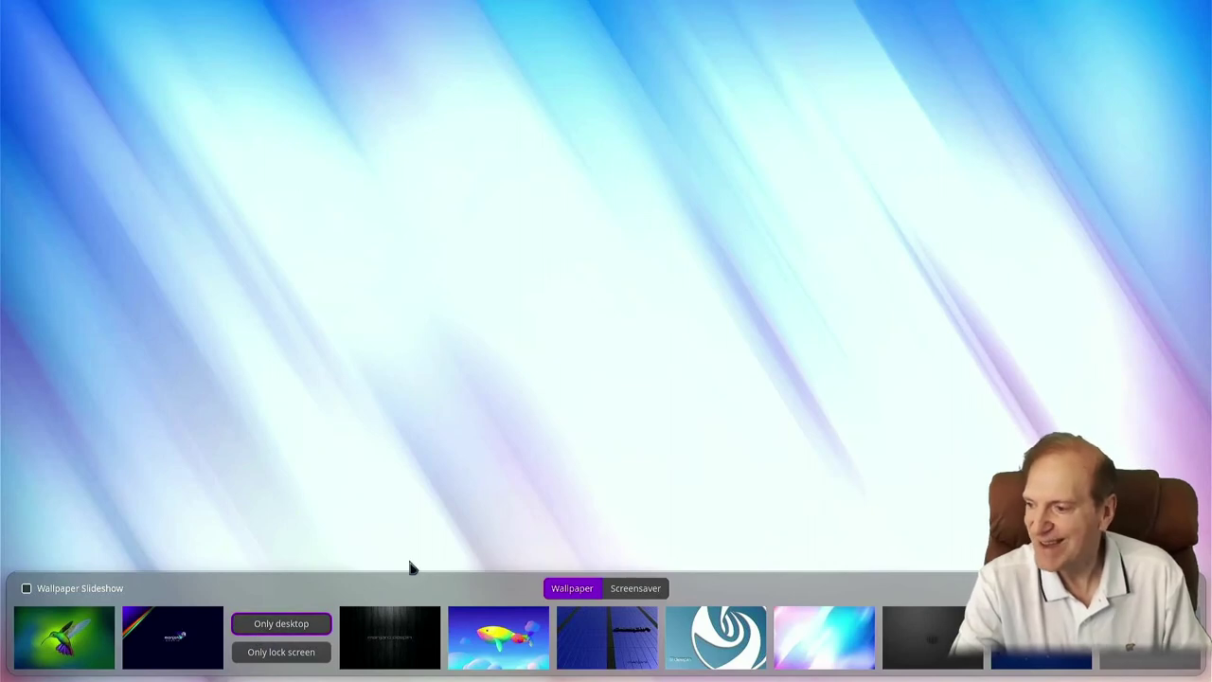
left_click(829, 630)
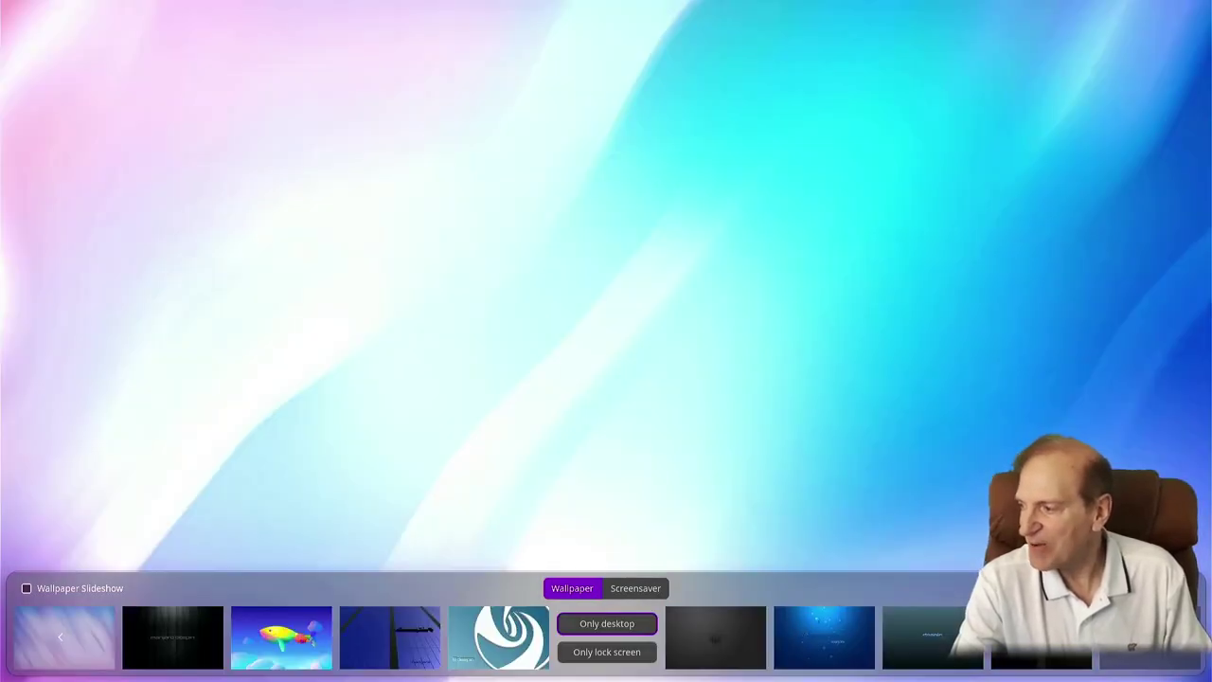
scroll(606, 638, "down", 3)
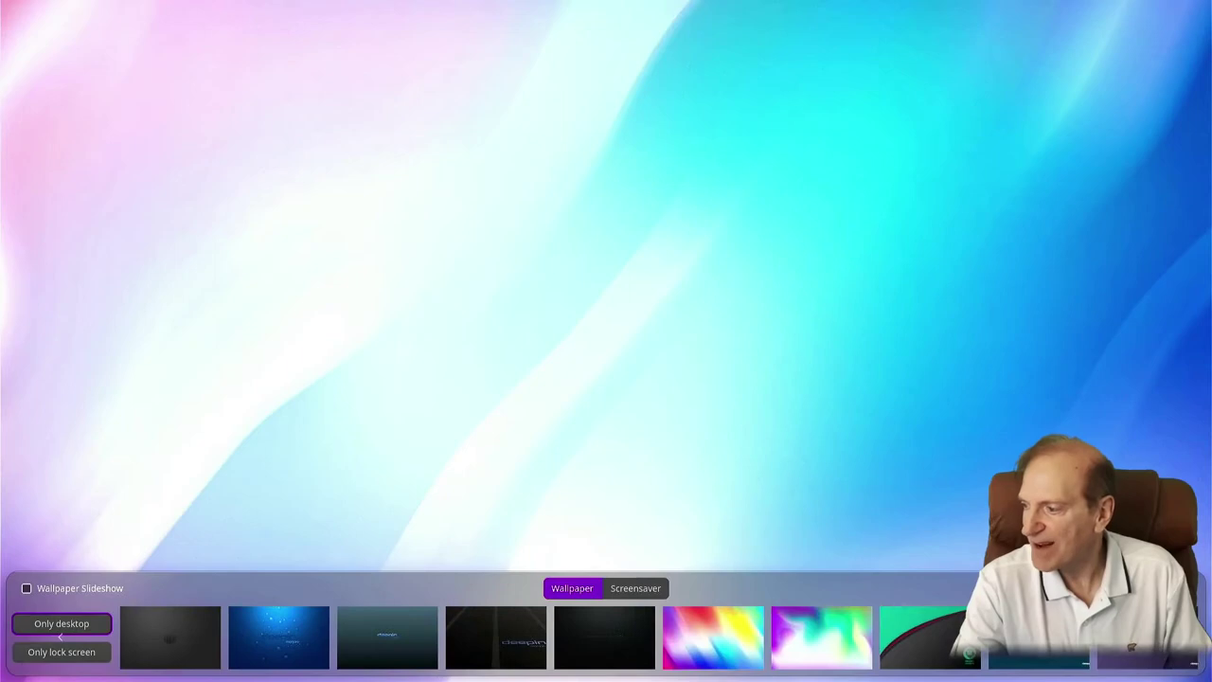
left_click(663, 432)
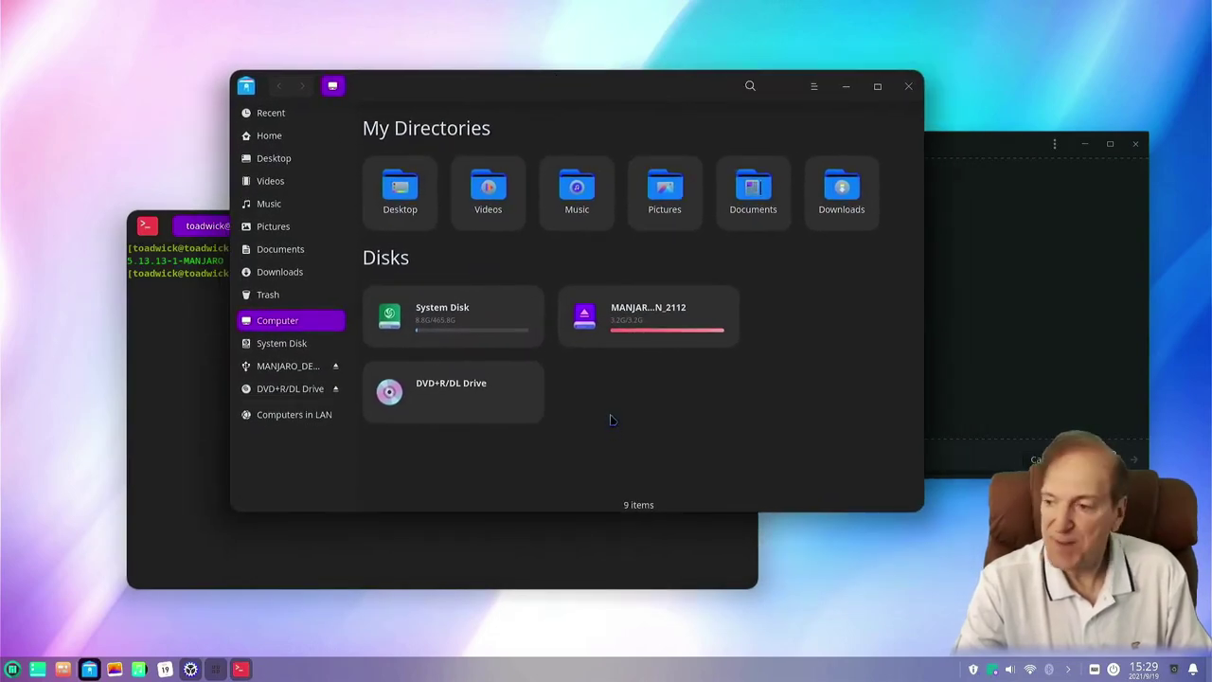
Step: Reopen Control Center from the taskbar, revisit the Icon Theme and Cursor Theme pages, then close it
left_click(191, 669)
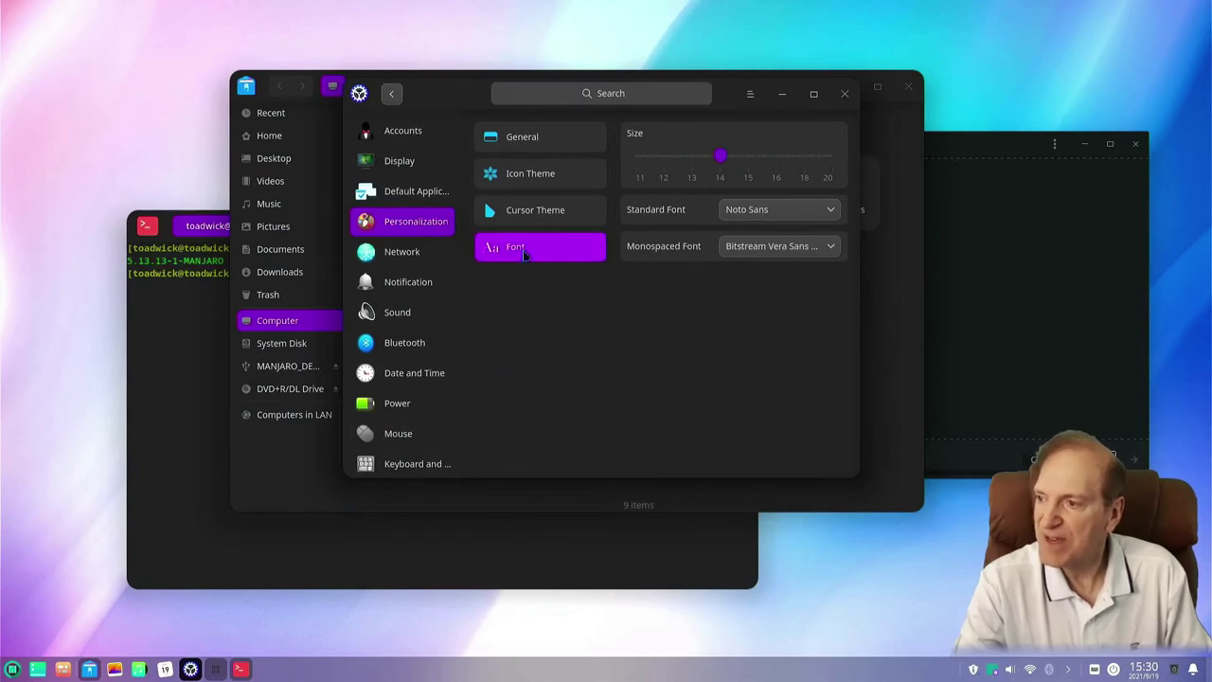
left_click(517, 175)
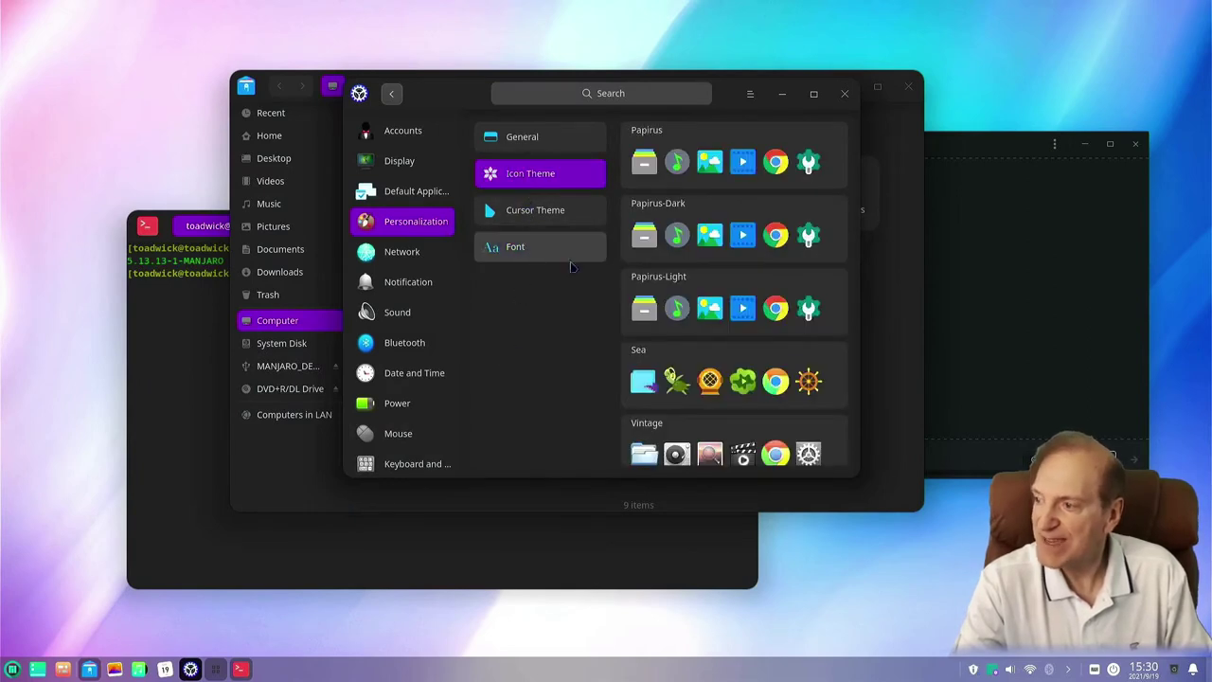
left_click(532, 211)
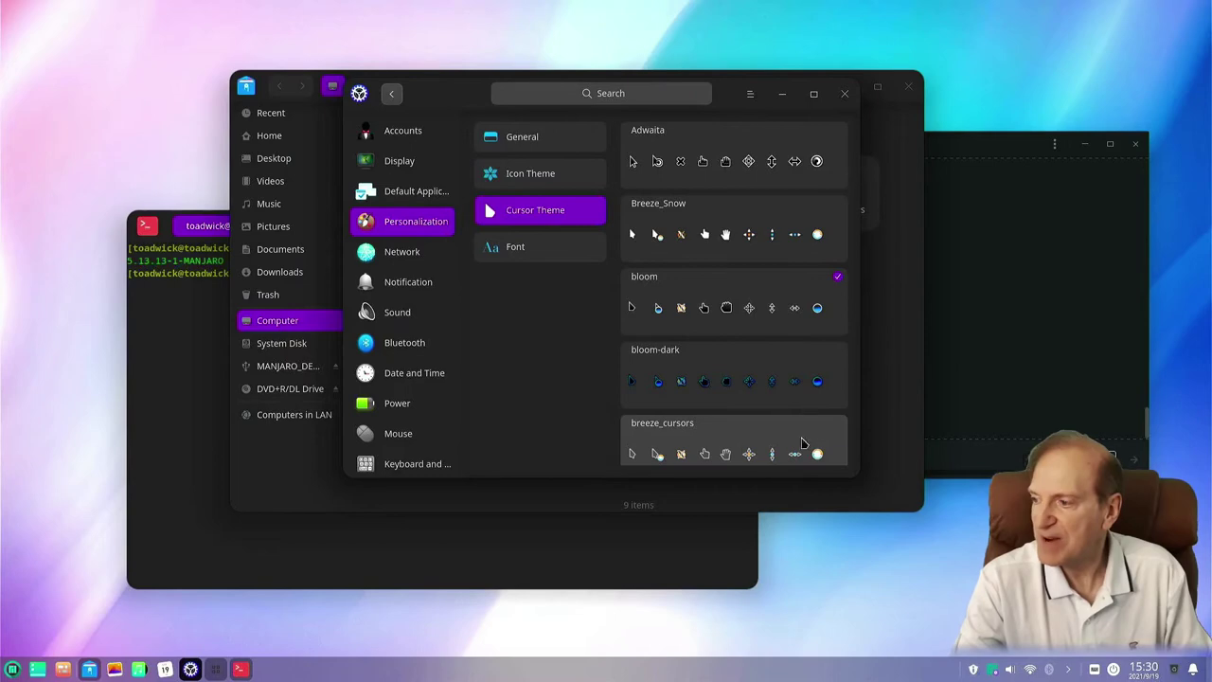
left_click(845, 99)
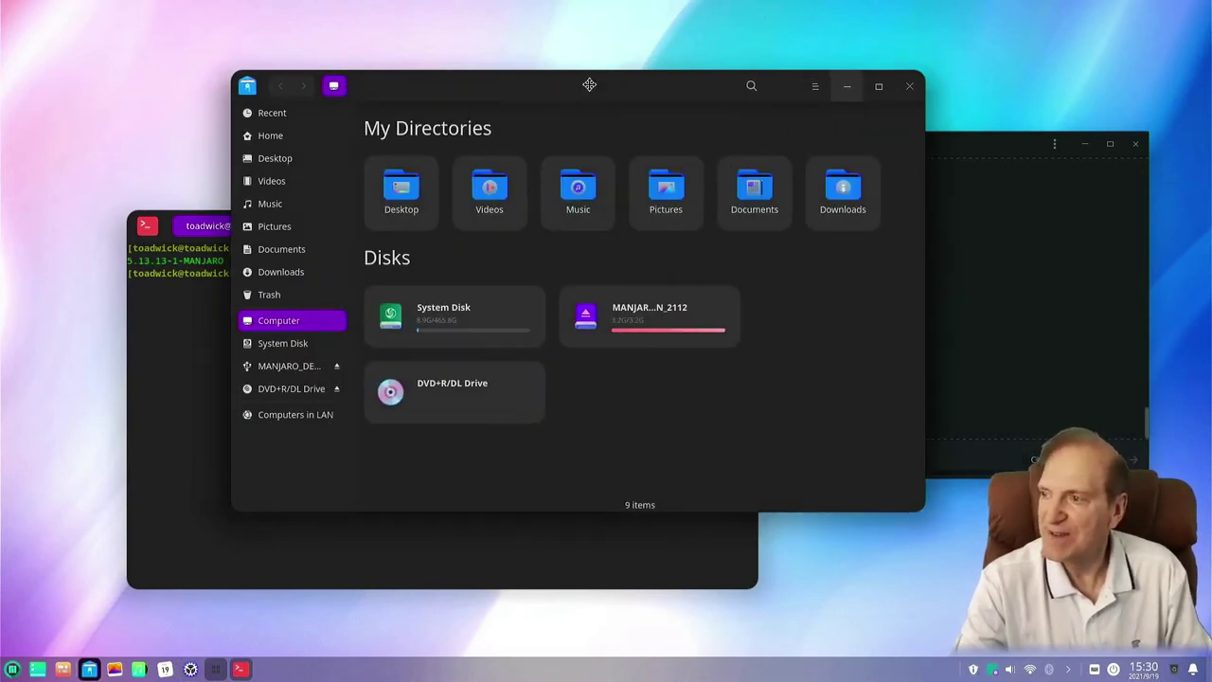
Step: Reposition the file manager window, bring the download log window forward, and open the application menu
left_click_drag(587, 86, 691, 98)
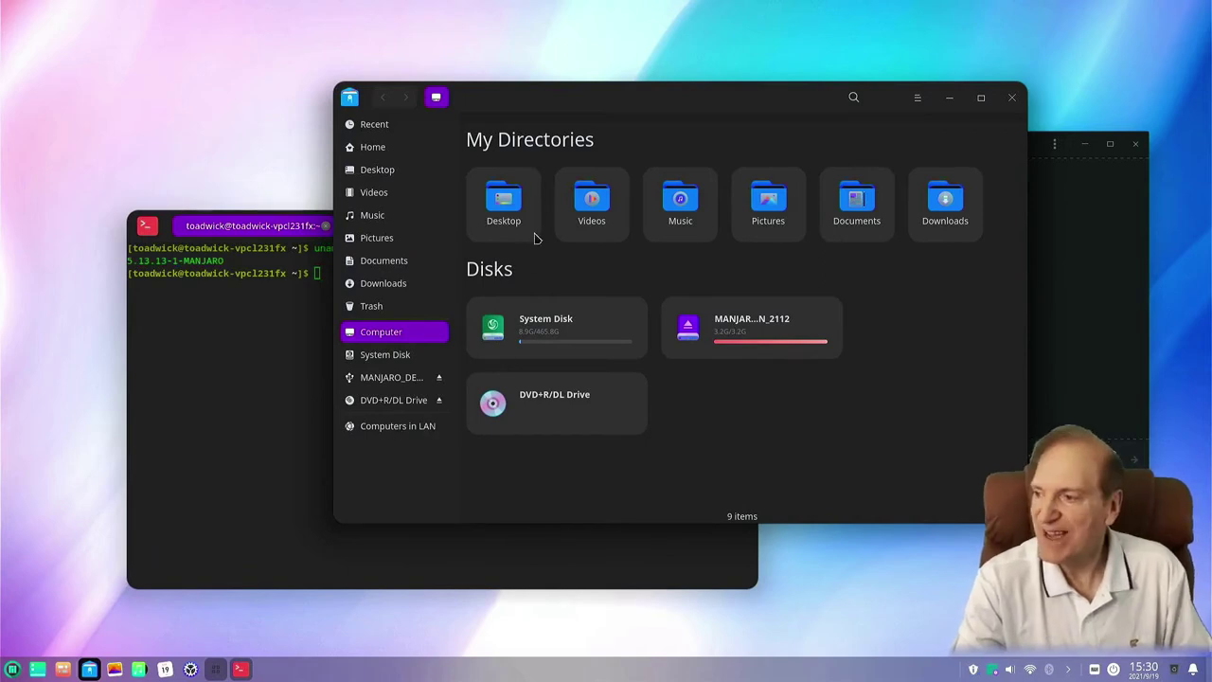
left_click_drag(533, 235, 496, 212)
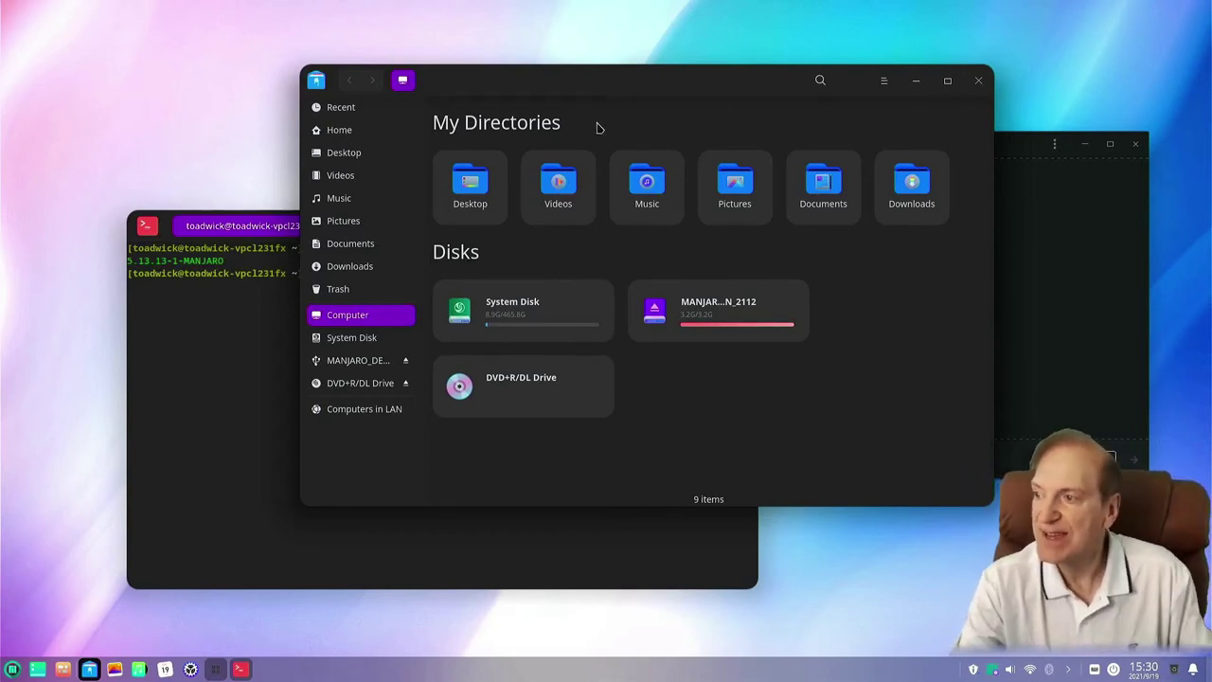
left_click_drag(609, 84, 603, 105)
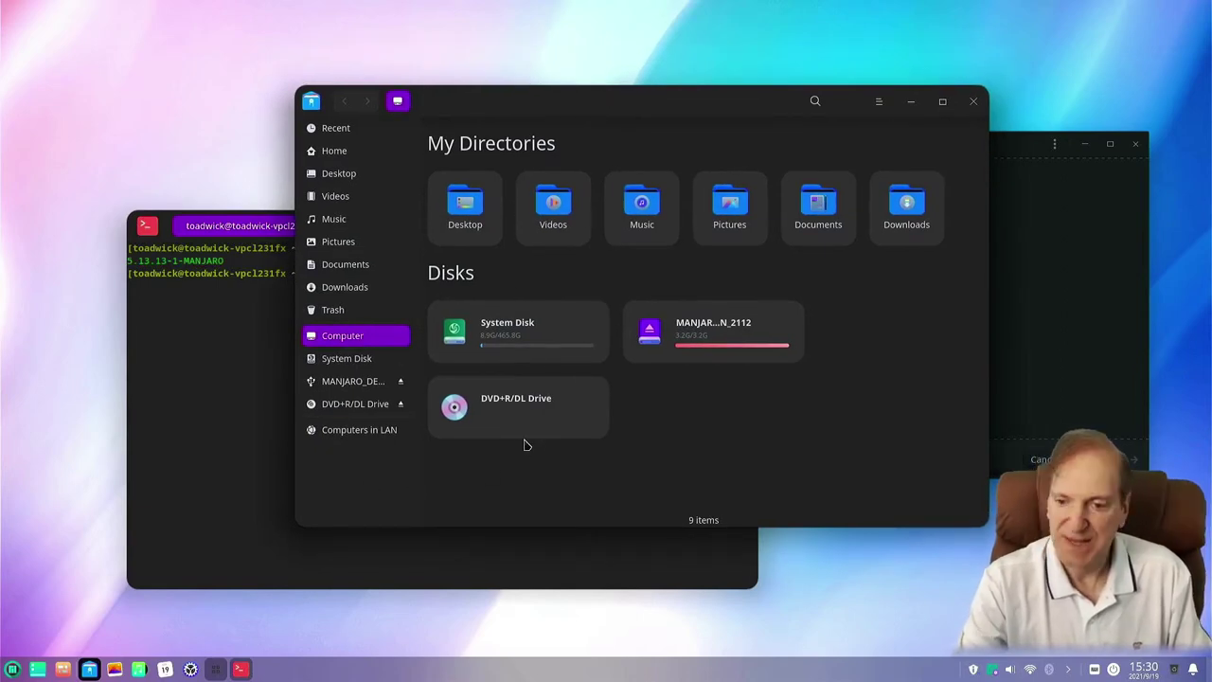
left_click(1042, 374)
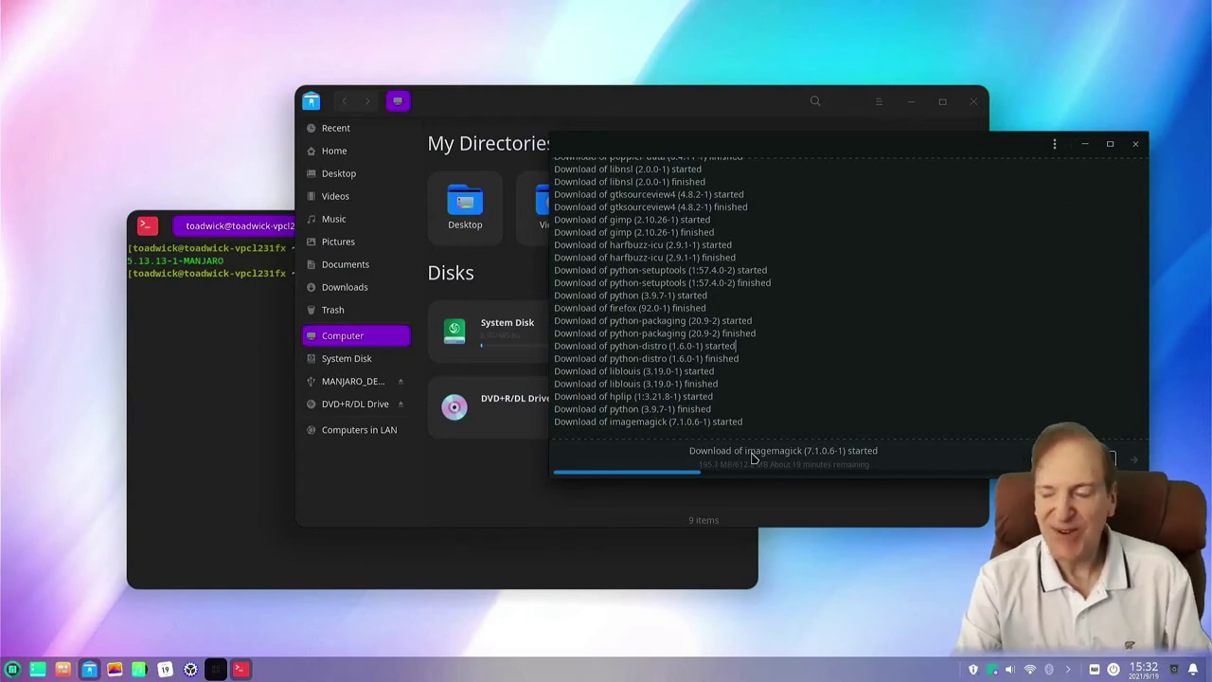
left_click(15, 670)
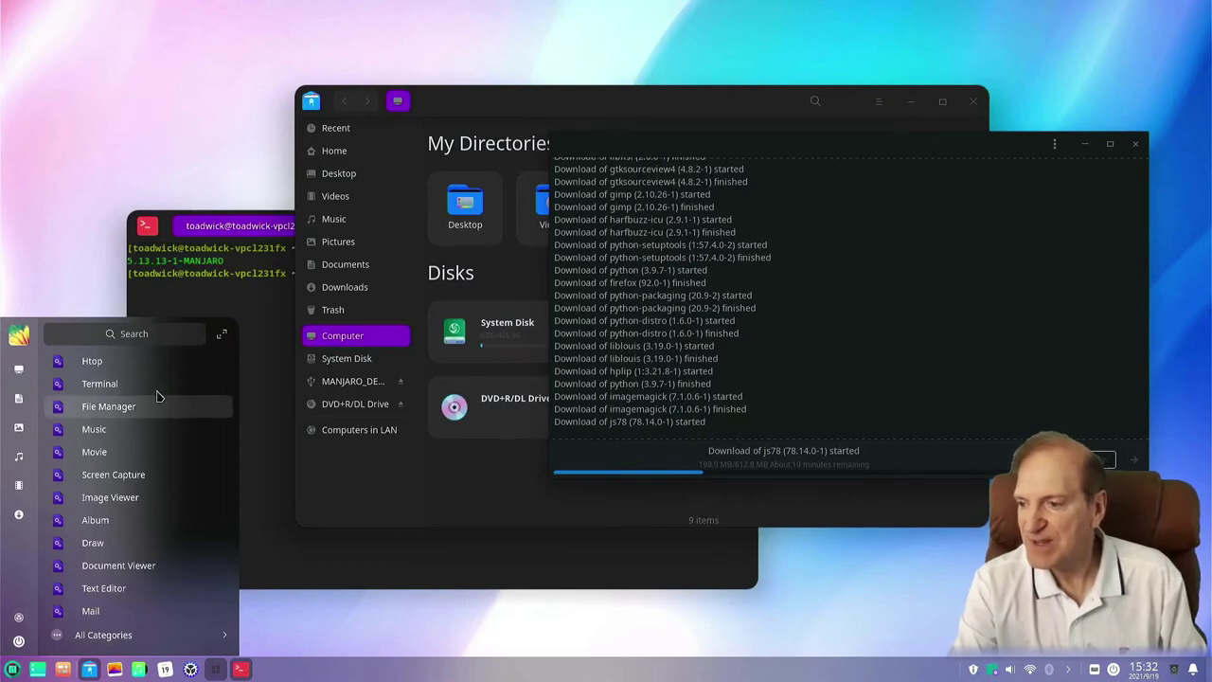
Step: Browse the launcher's Internet apps, open Control Center's Personalization page, and bring up the dock's Mode menu
left_click(221, 335)
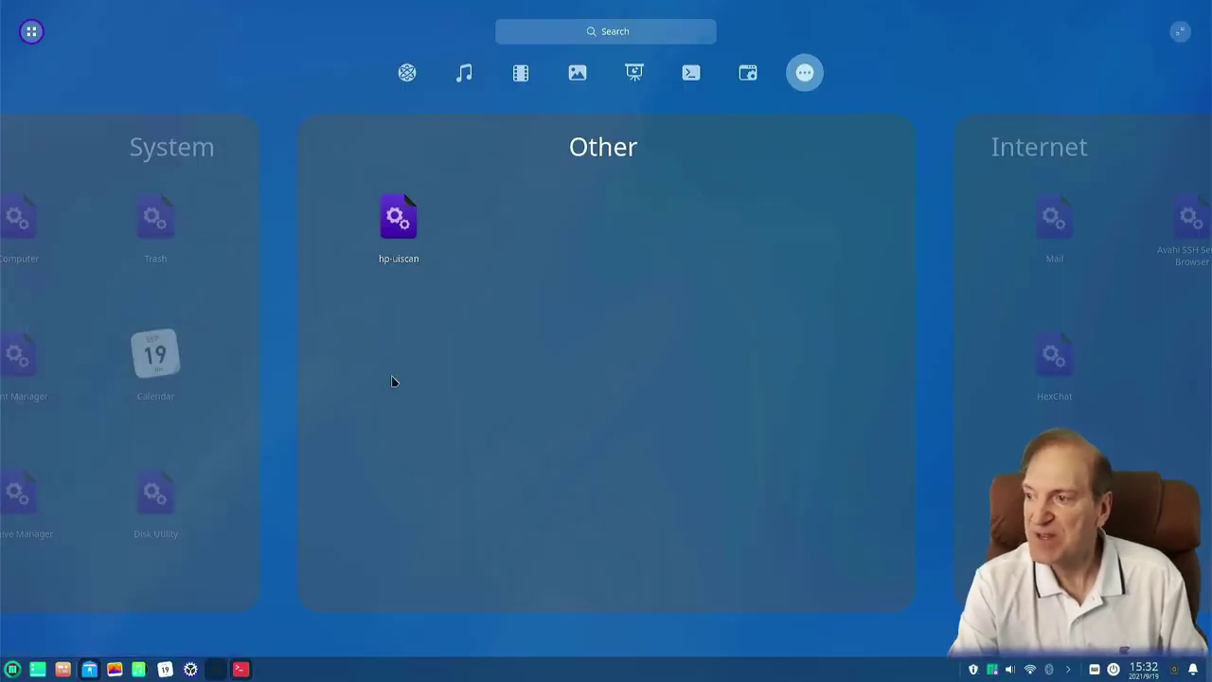
left_click(407, 73)
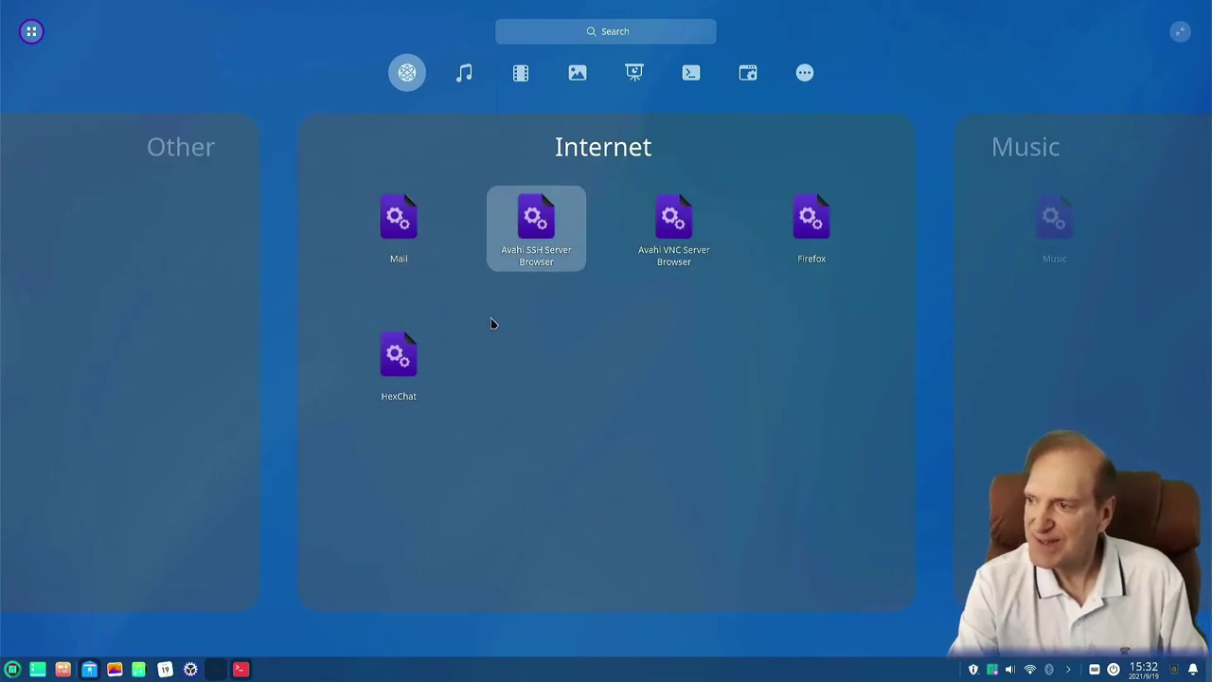
left_click(192, 670)
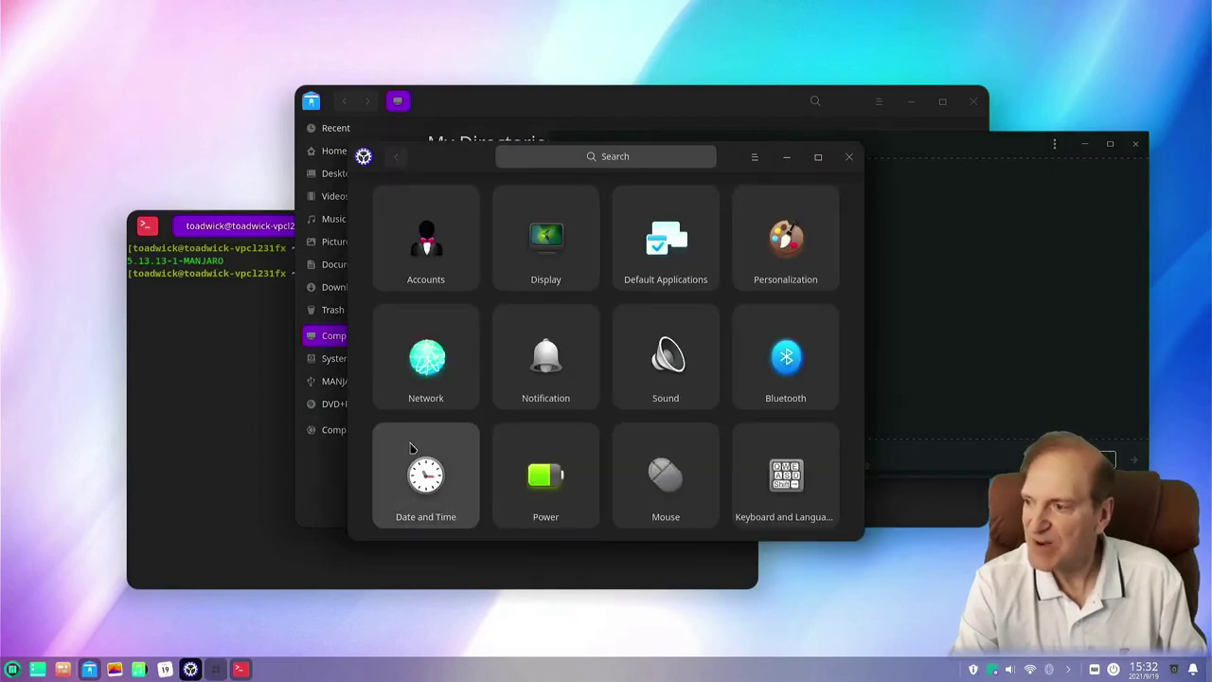
left_click(785, 238)
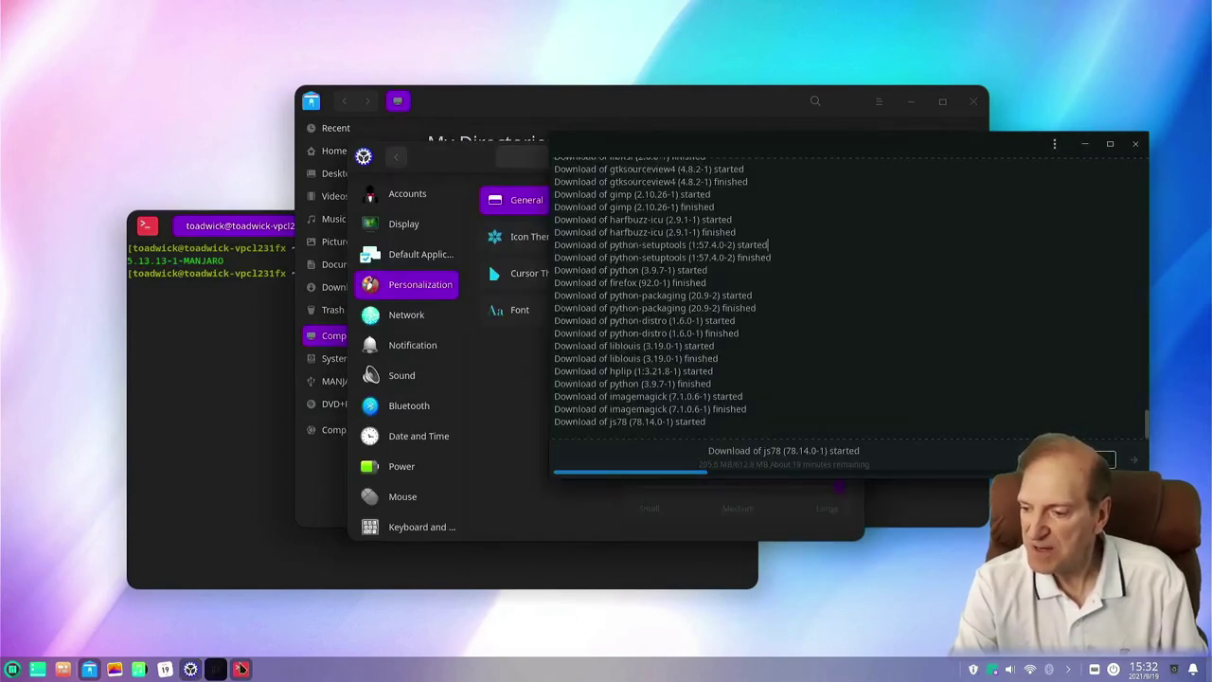
key("super")
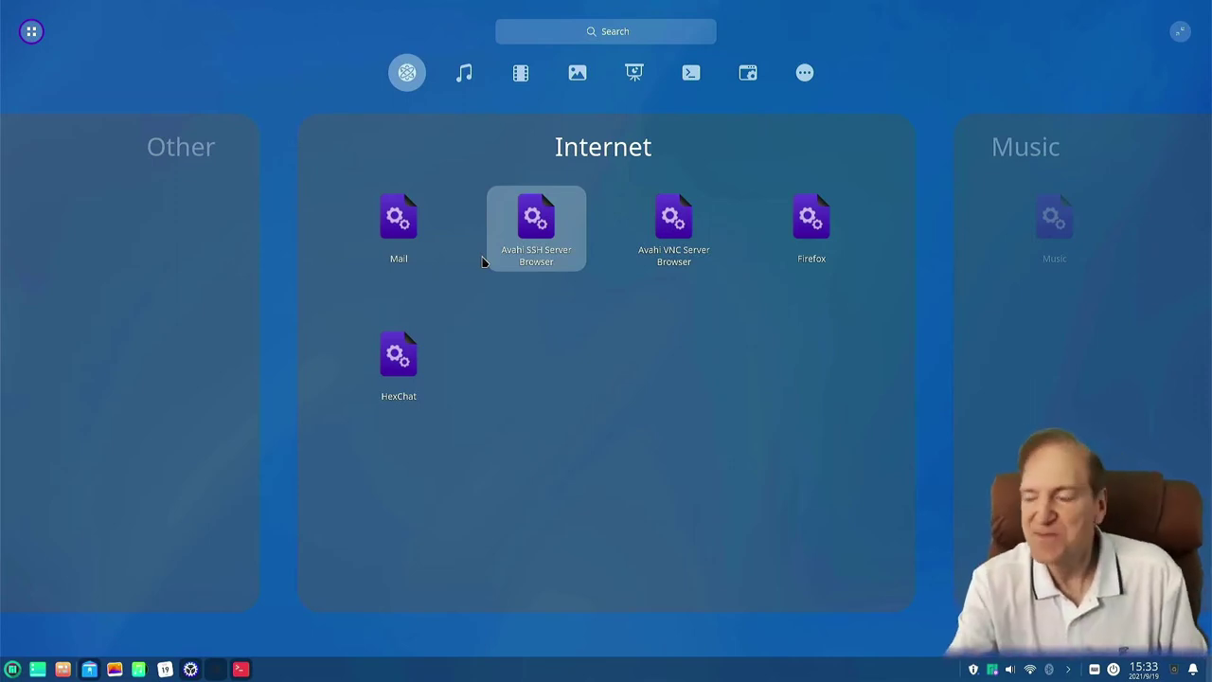
left_click(513, 332)
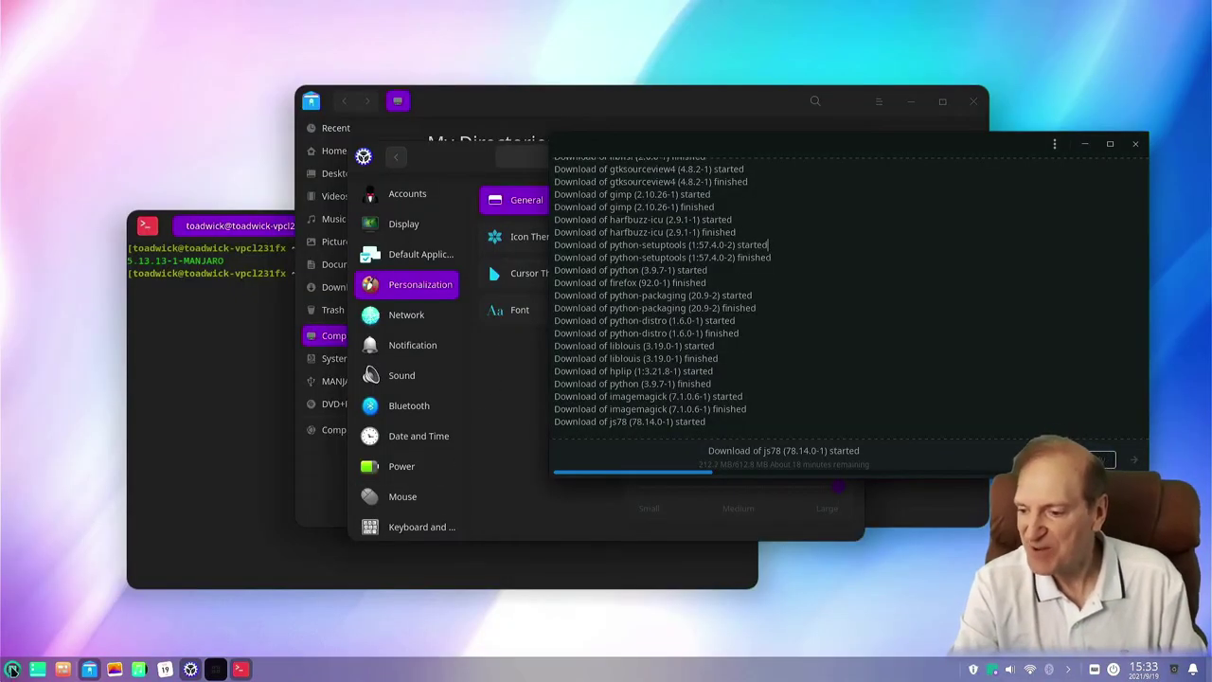
right_click(317, 668)
mouse_move(359, 580)
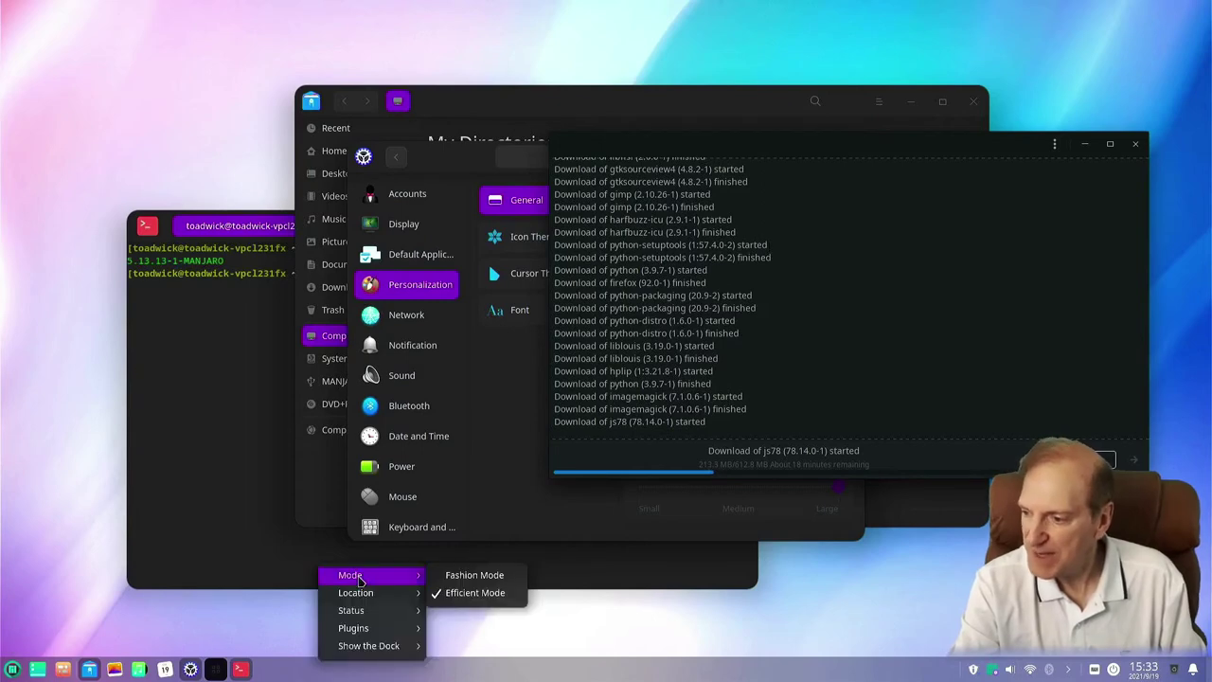
Step: Switch the dock to centred Fashion mode and browse the launcher's Music apps
left_click(462, 575)
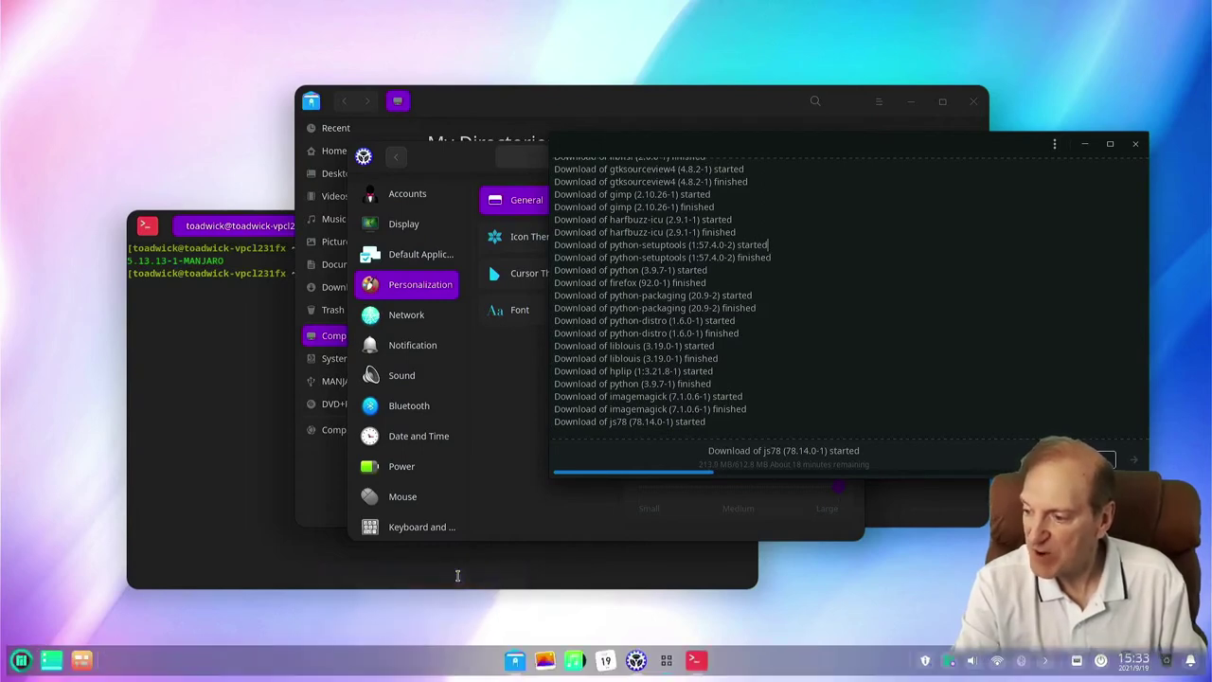
key("super")
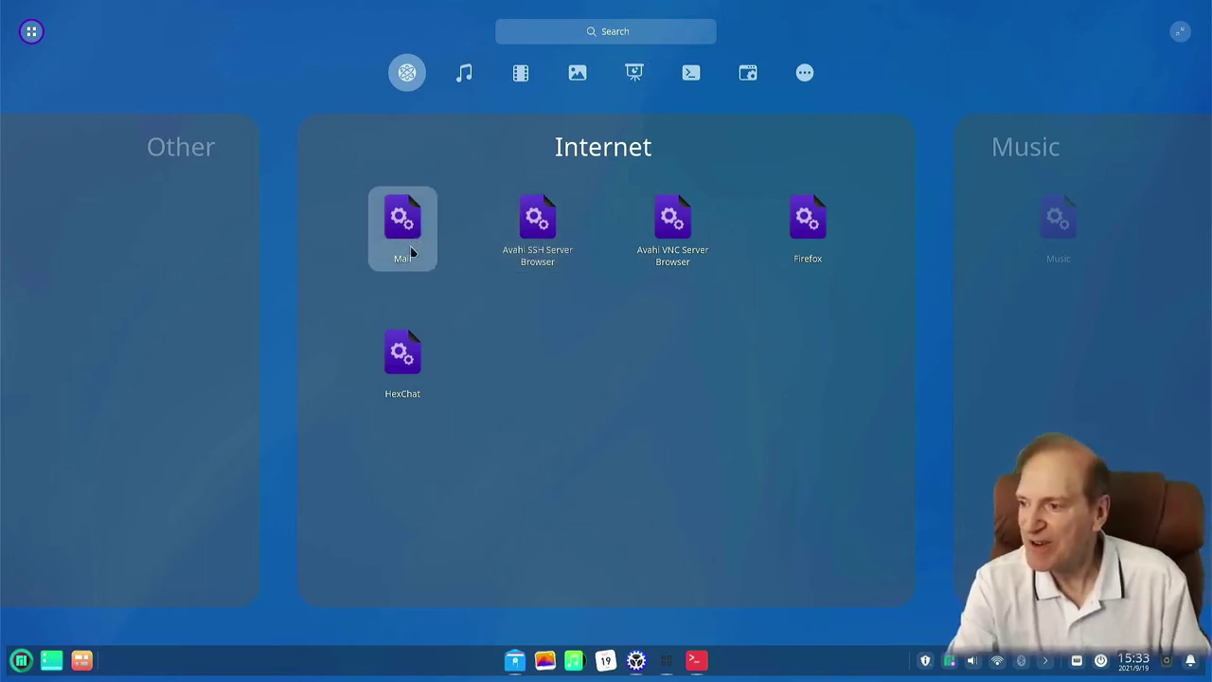
left_click(466, 78)
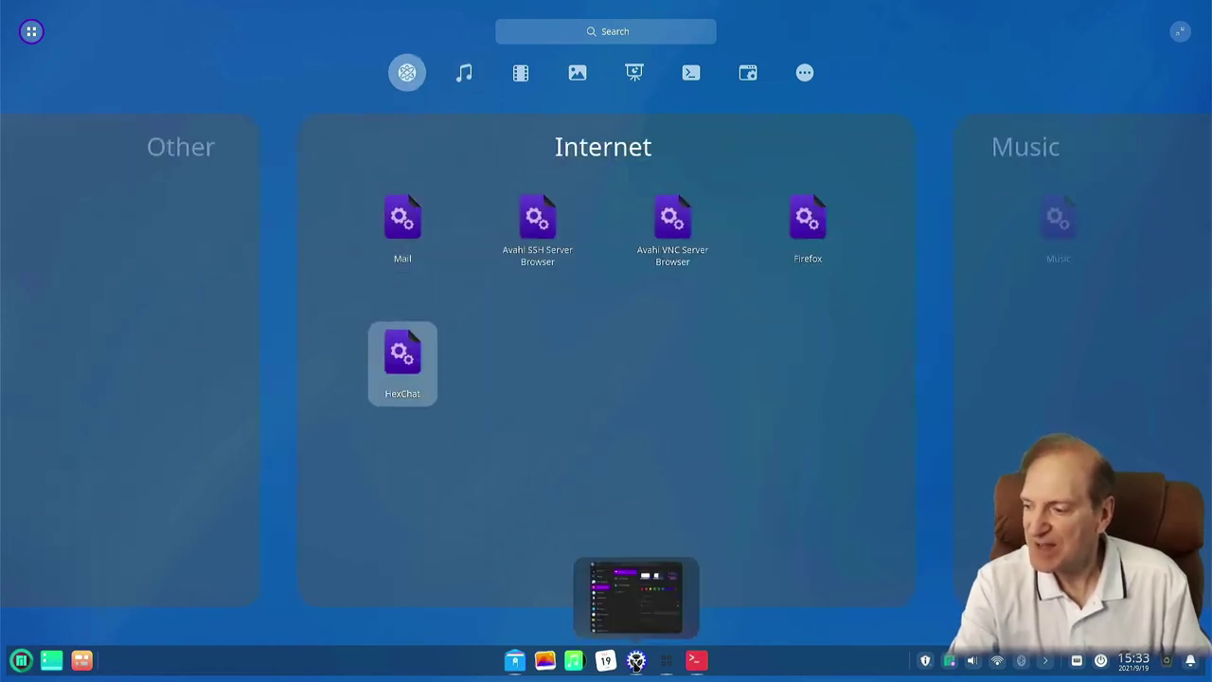
Step: Bring Control Center forward, shift it slightly right, and show the Personalization icon themes
left_click(635, 661)
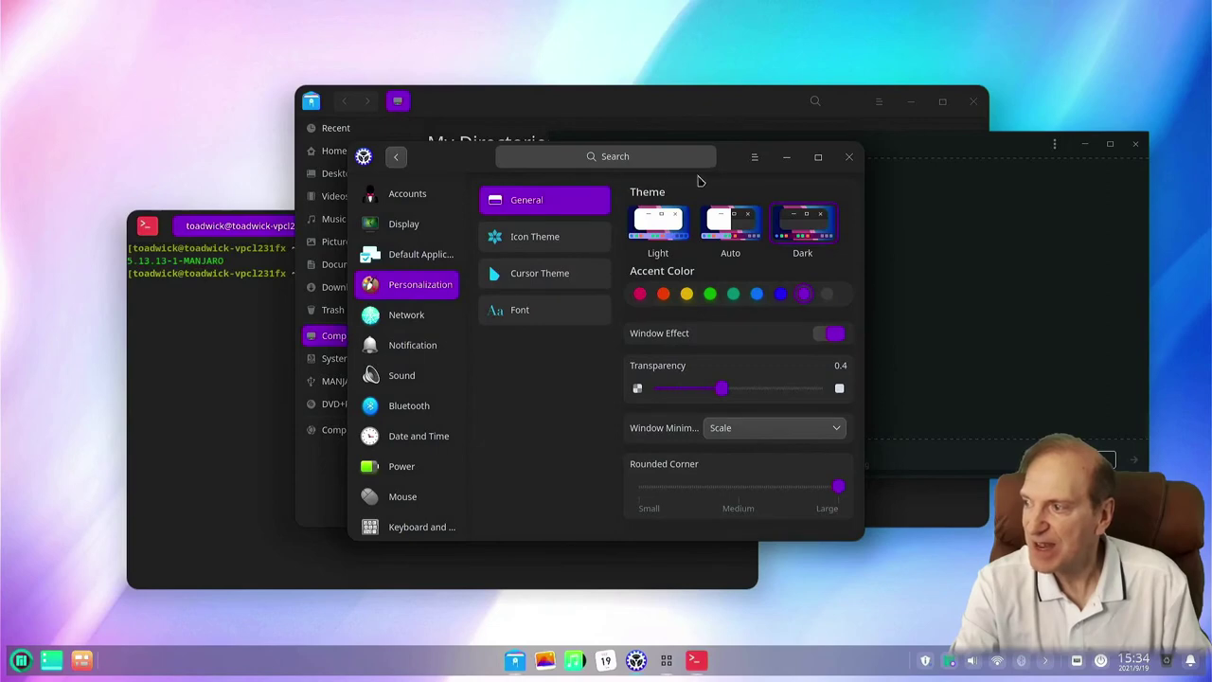
left_click_drag(738, 165, 816, 181)
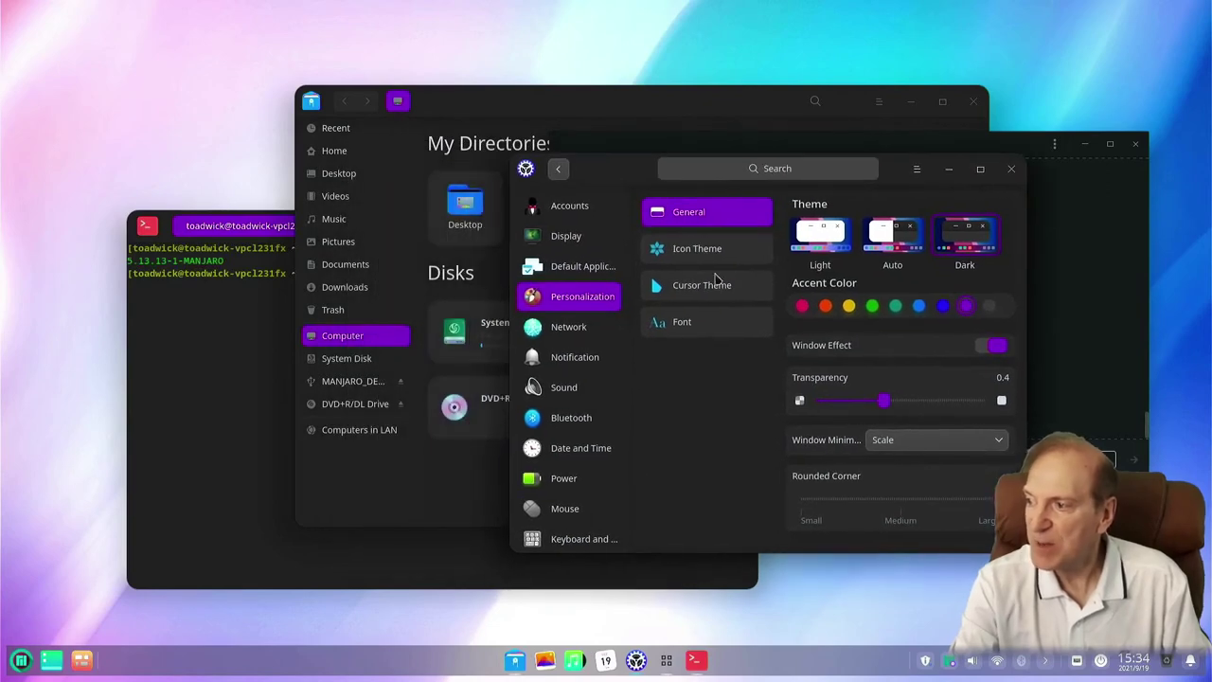
left_click(691, 254)
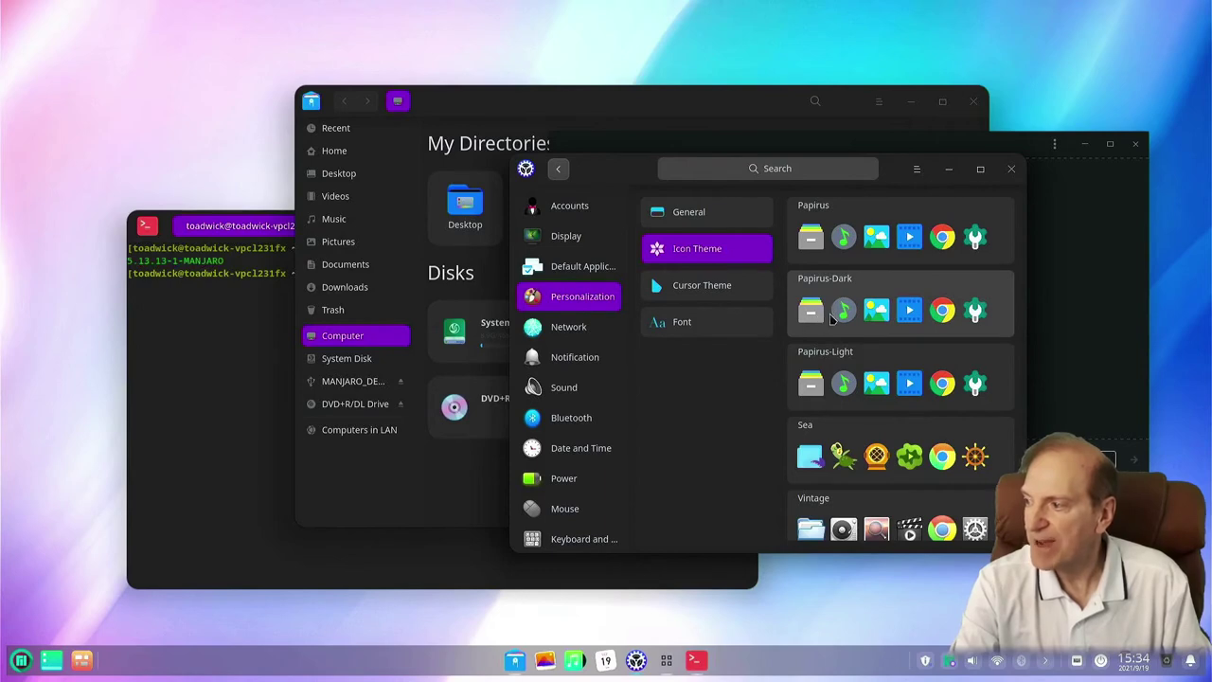
Step: Browse the launcher's Video, Graphics and Internet categories, switching between compact and full-screen modes
left_click(22, 663)
left_click(521, 73)
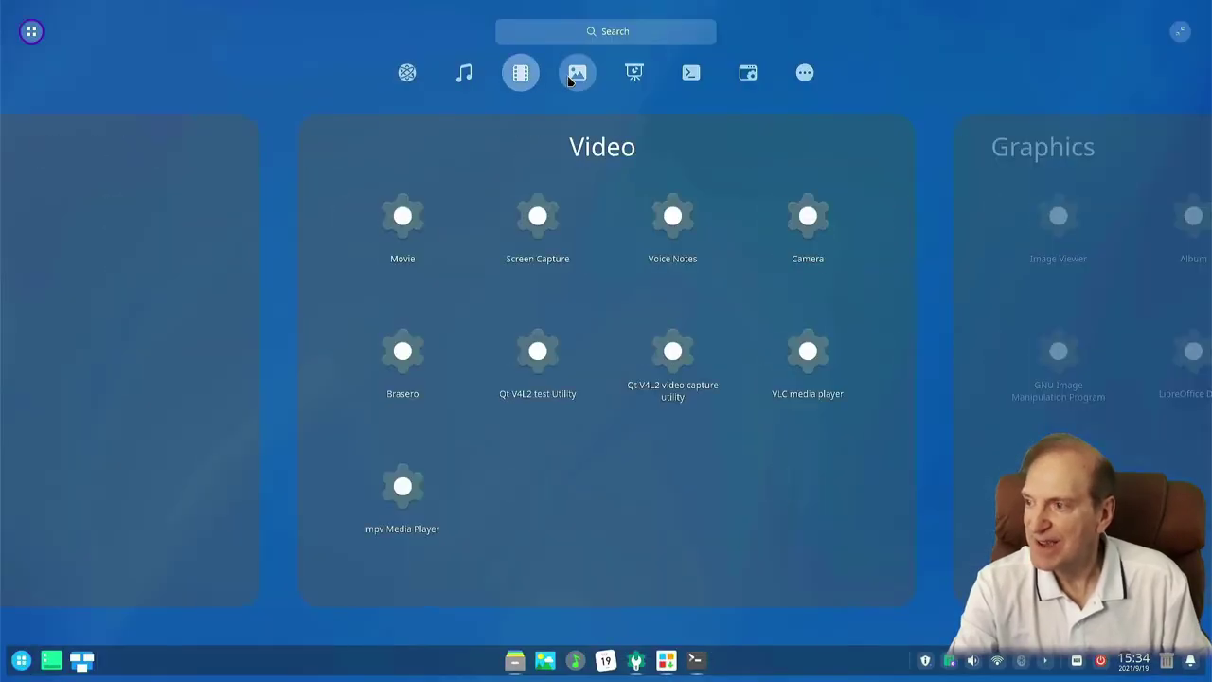
left_click(576, 74)
left_click(1181, 31)
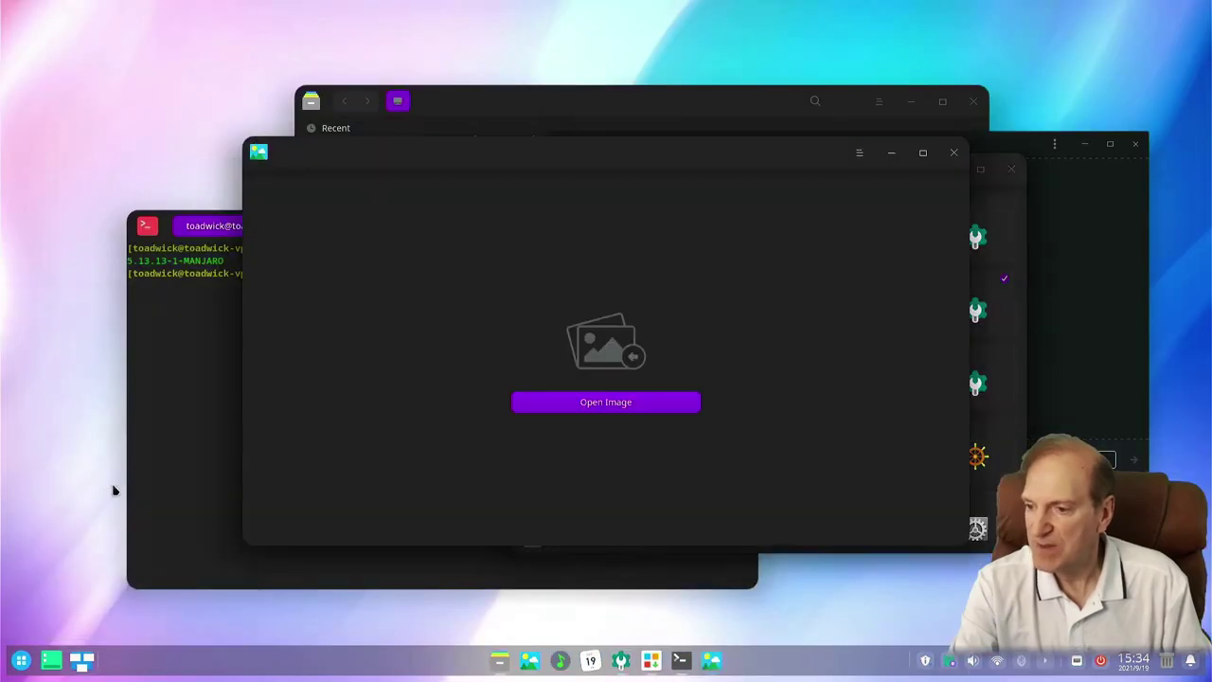
left_click(104, 390)
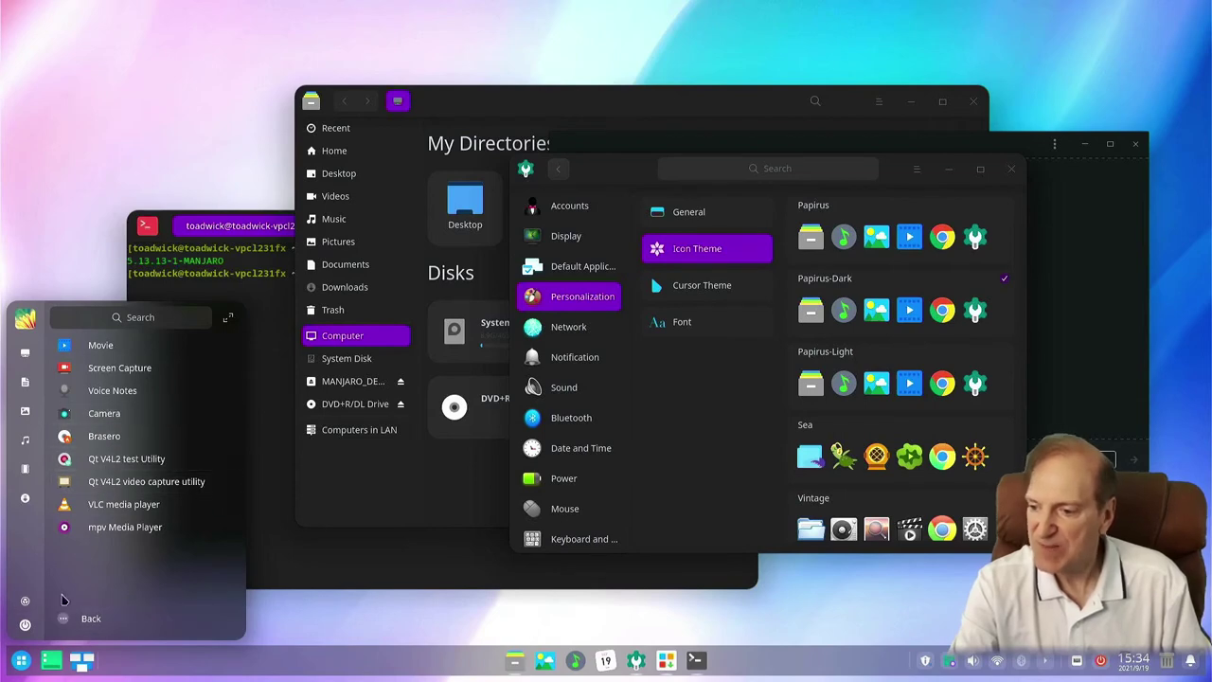
left_click(229, 321)
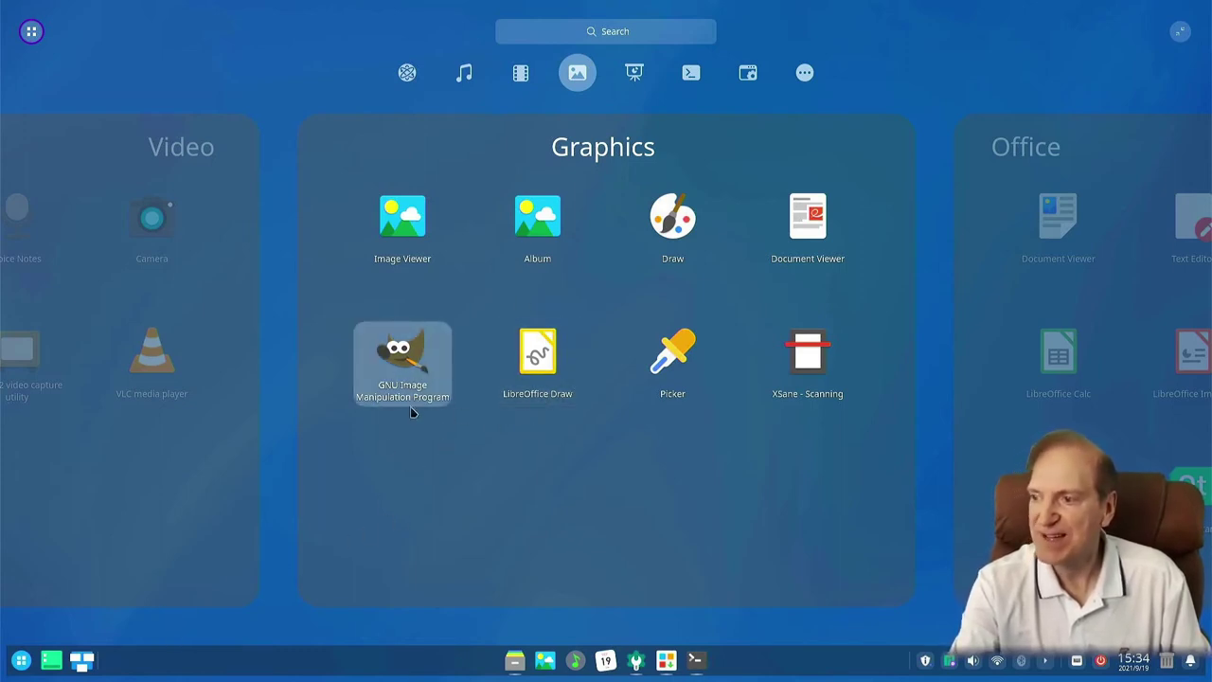
left_click(21, 666)
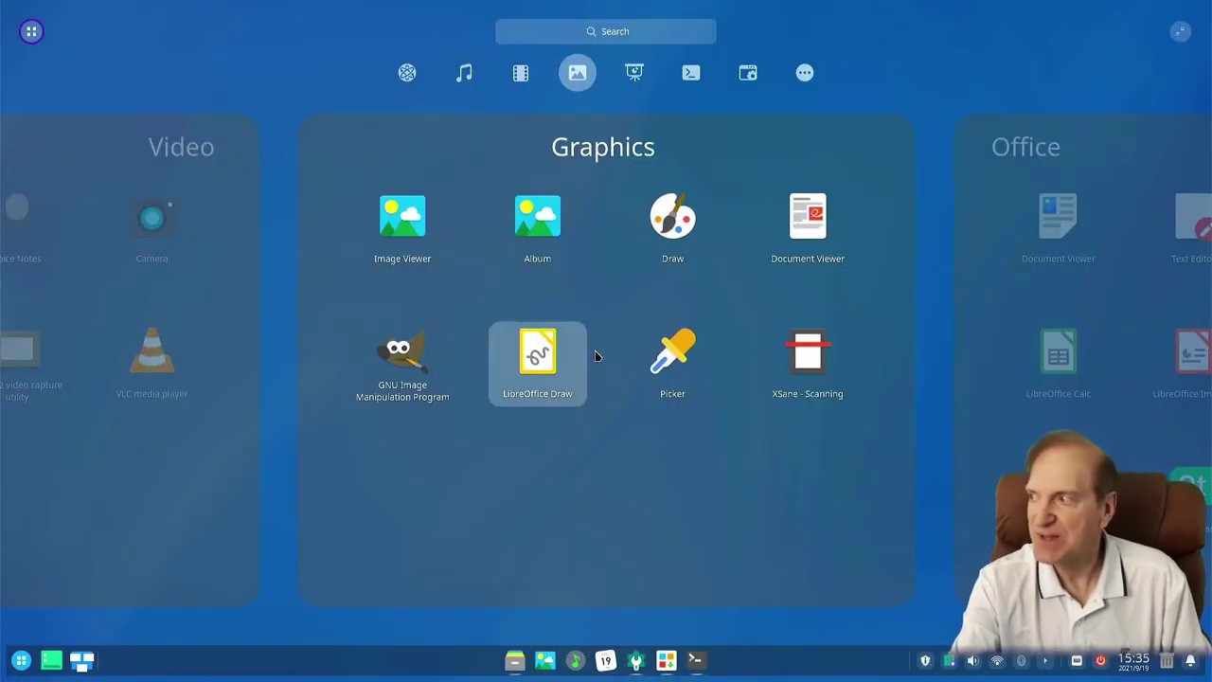
left_click(21, 660)
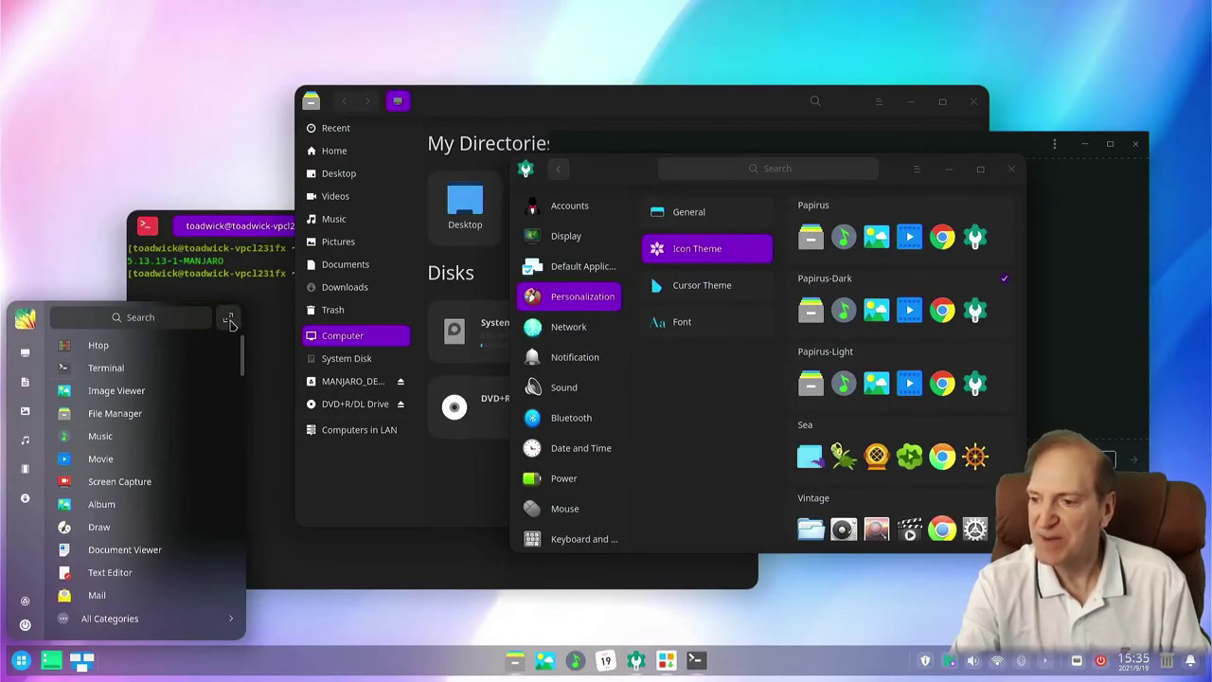
left_click(227, 317)
left_click(407, 72)
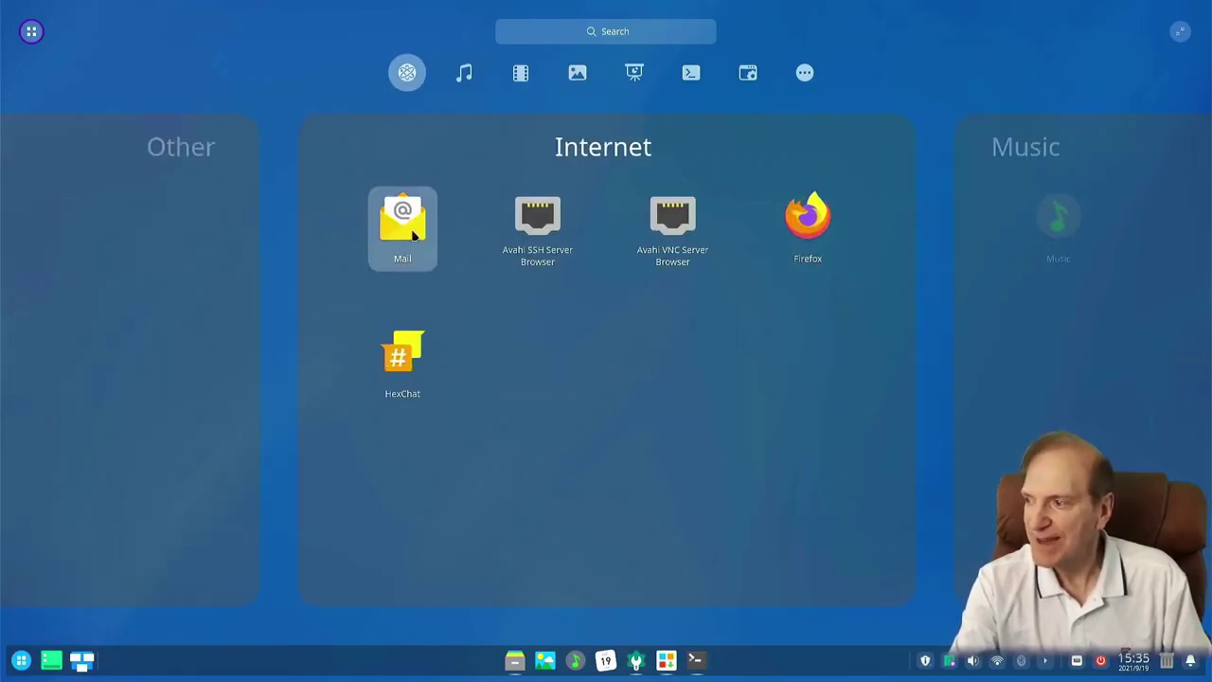
Step: Launch Mail, dismiss its add e-mail account prompt, and show the launcher's Music apps
left_click(417, 245)
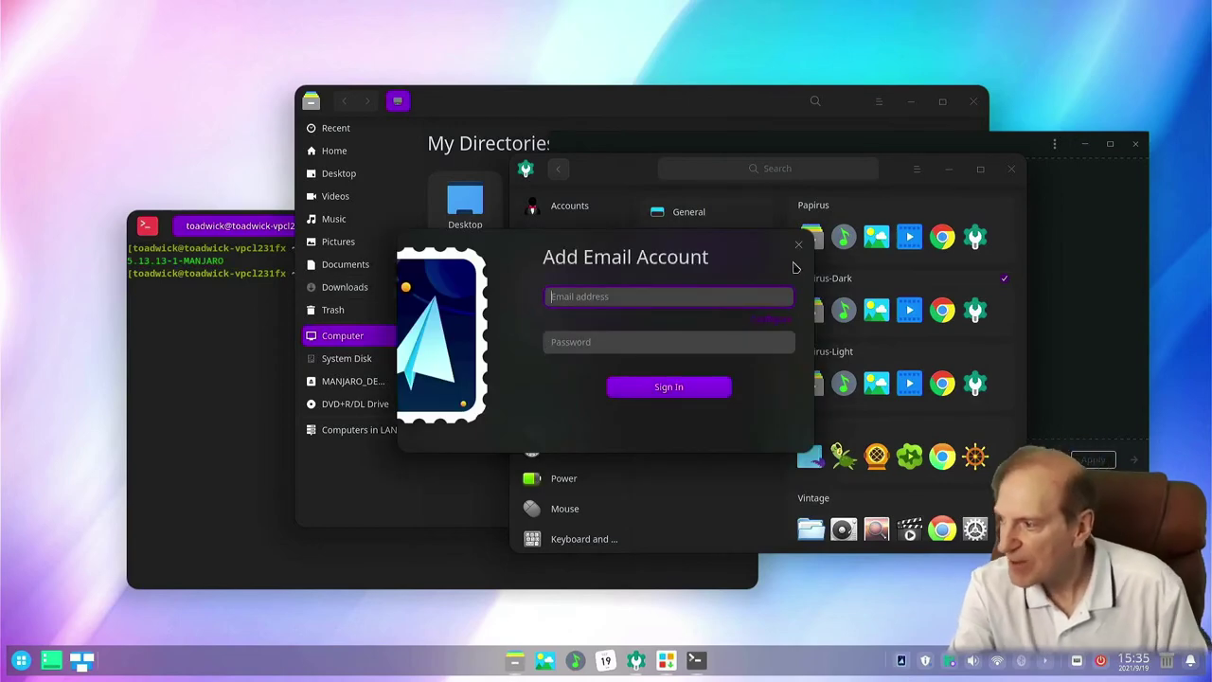
left_click(799, 245)
key("super")
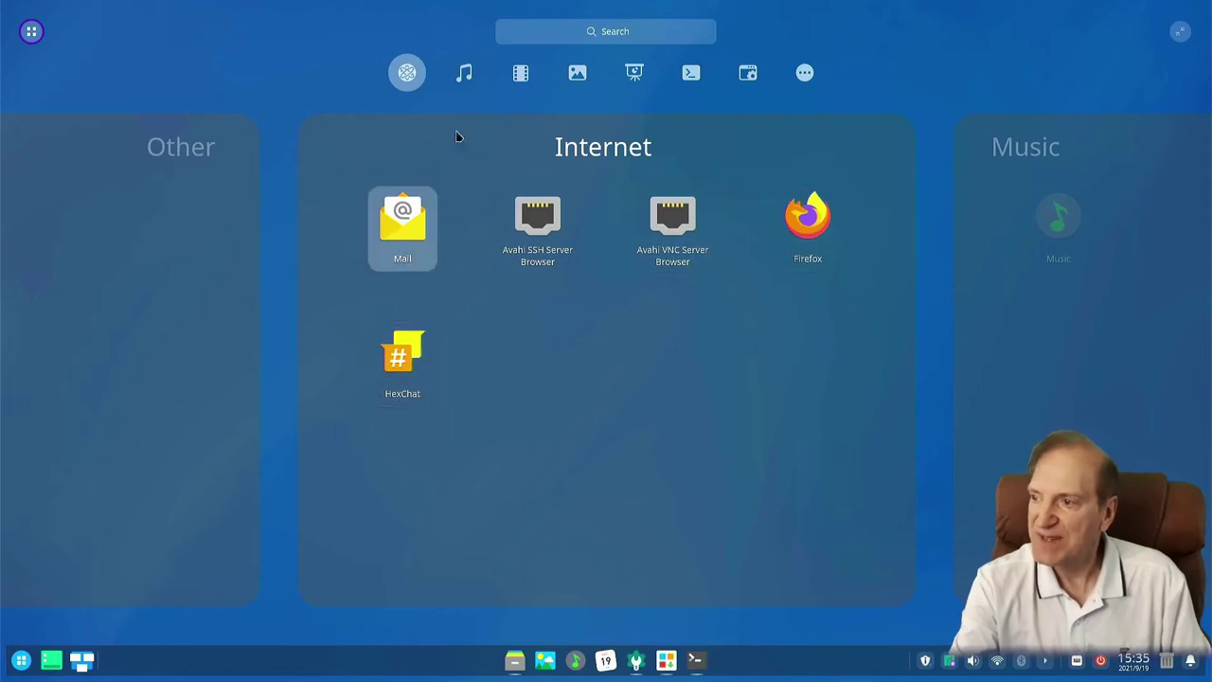
left_click(464, 81)
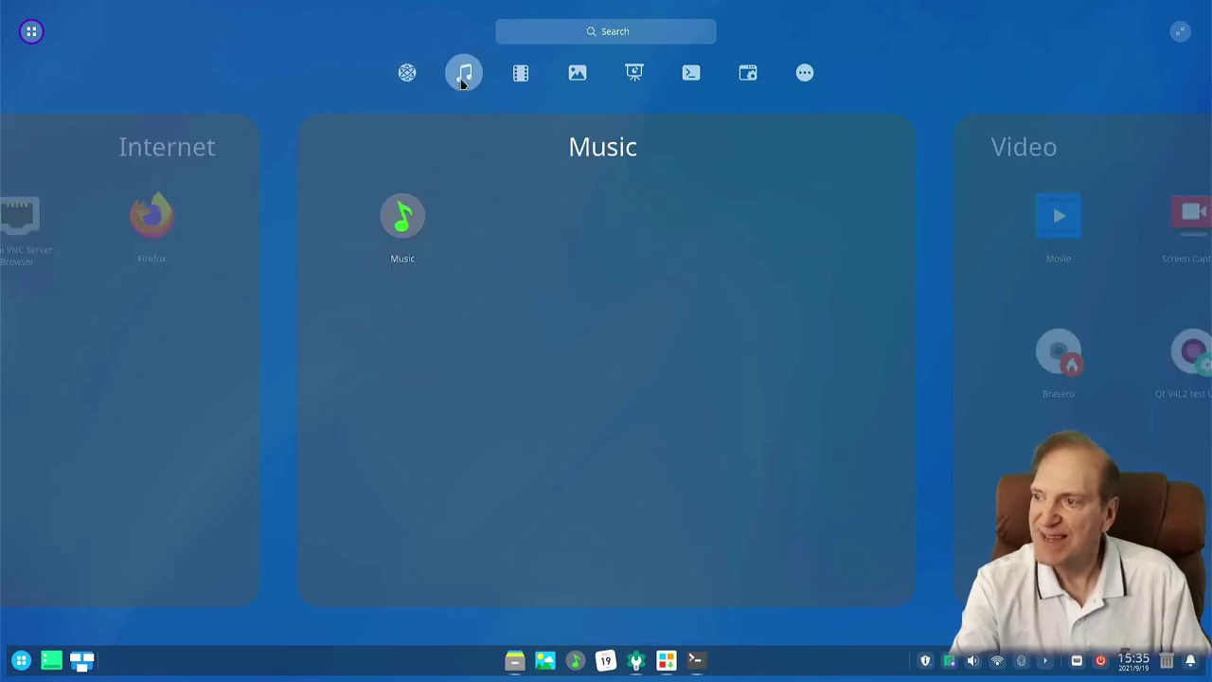
Step: Launch Music, view its About information, quit it, and reopen the launcher on Video apps
left_click(409, 227)
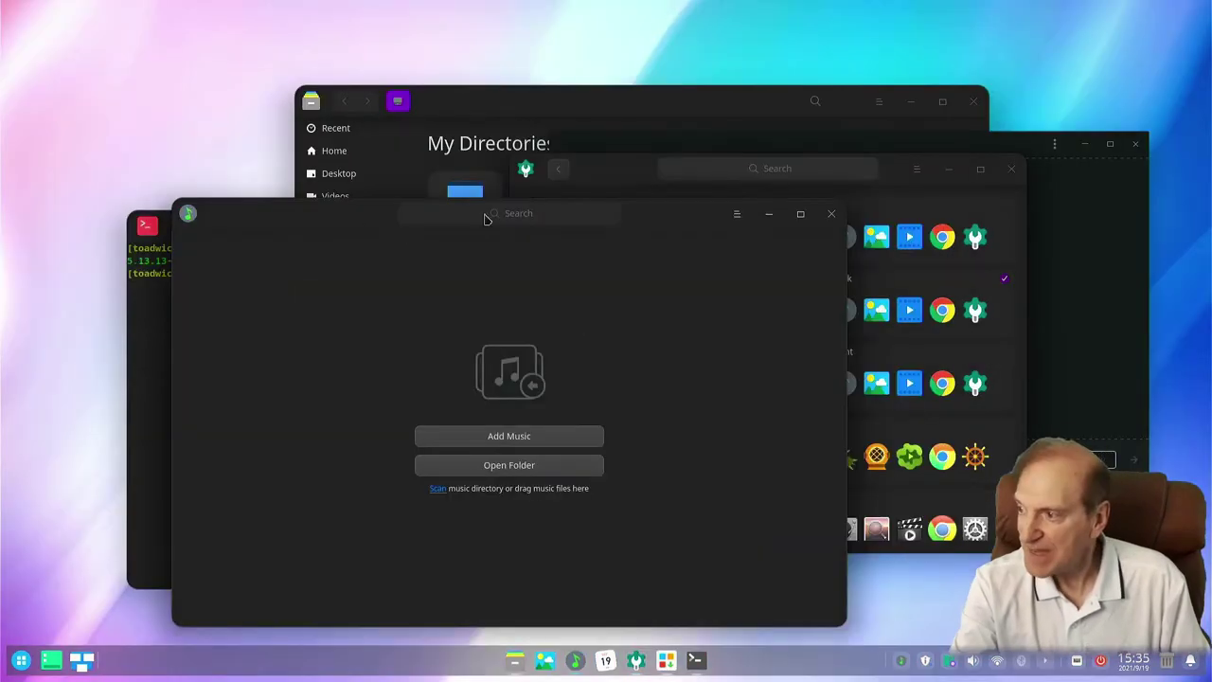
left_click(737, 216)
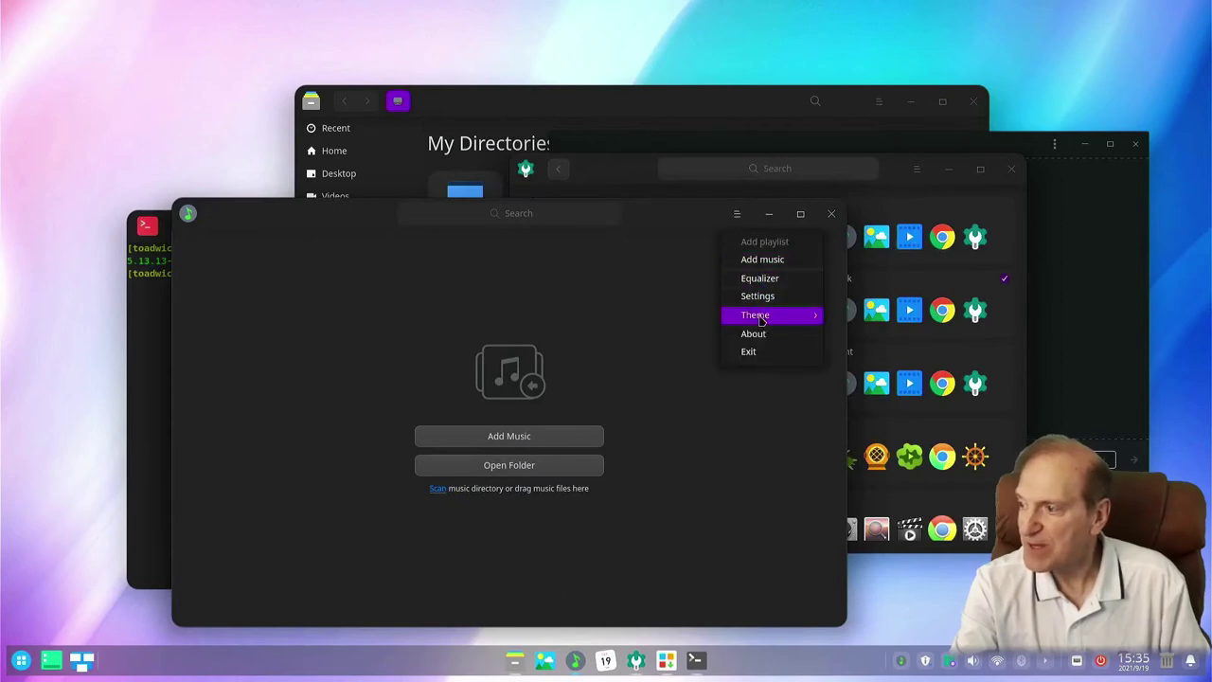
left_click(748, 333)
scroll(573, 559, "down", 1)
scroll(535, 545, "up", 1)
left_click(608, 257)
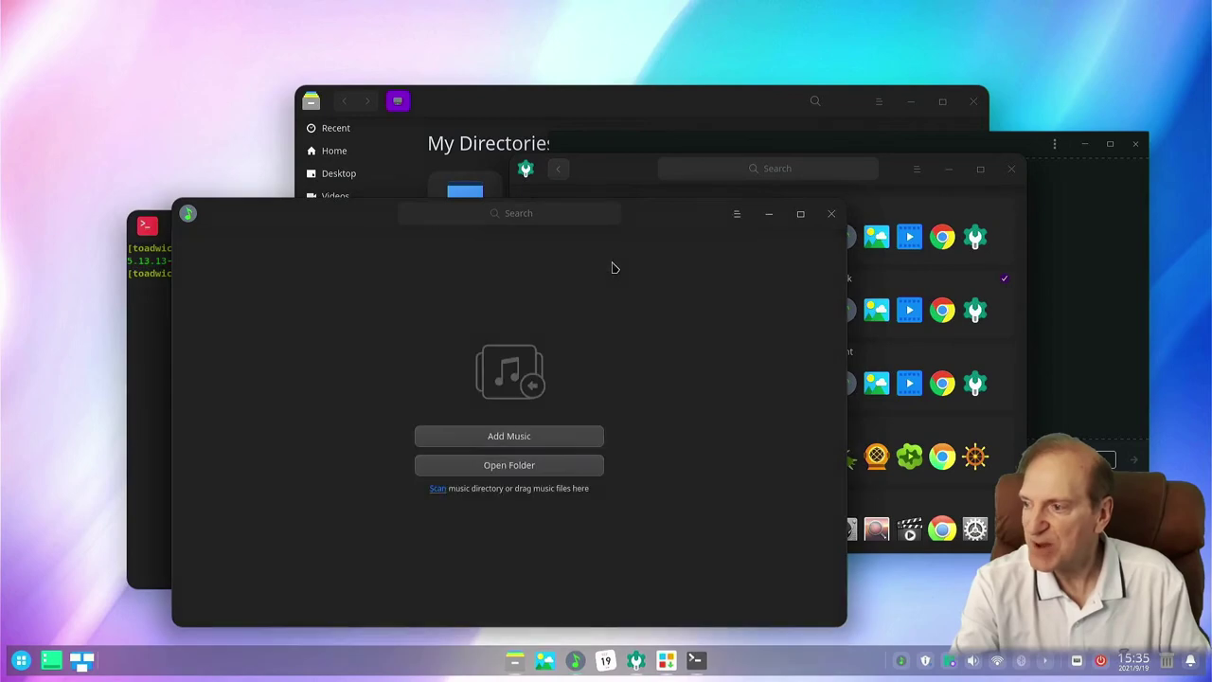
key("alt+F4")
left_click(546, 467)
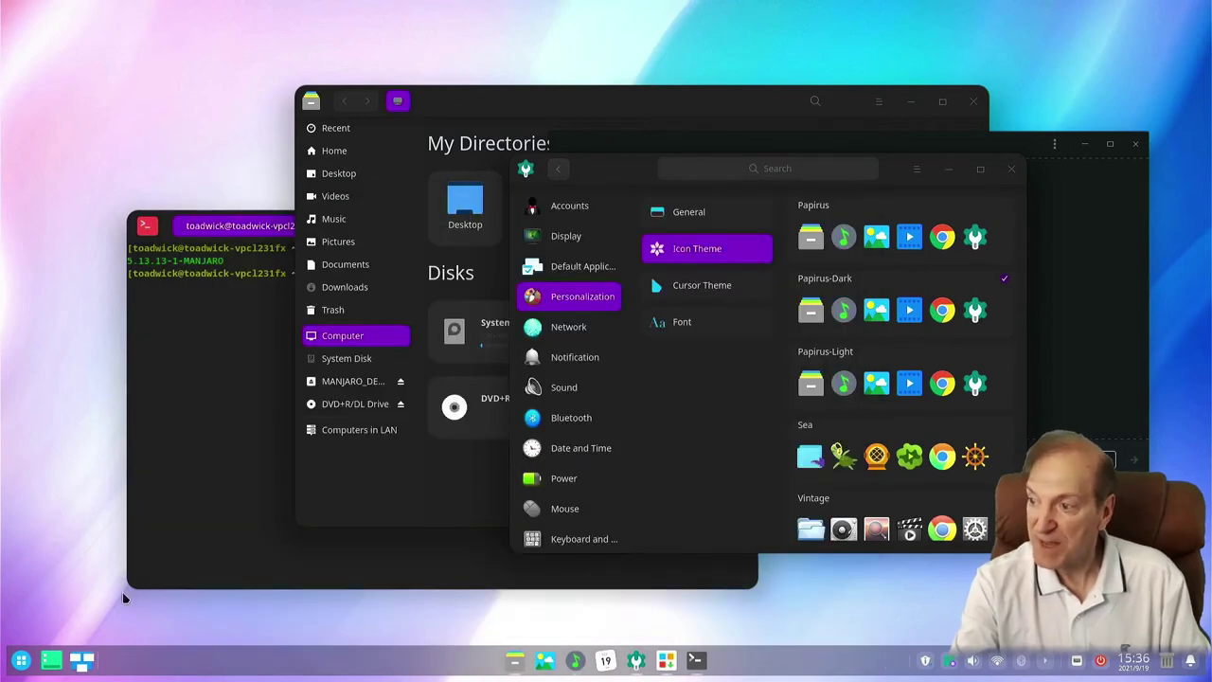
left_click(20, 660)
left_click(523, 78)
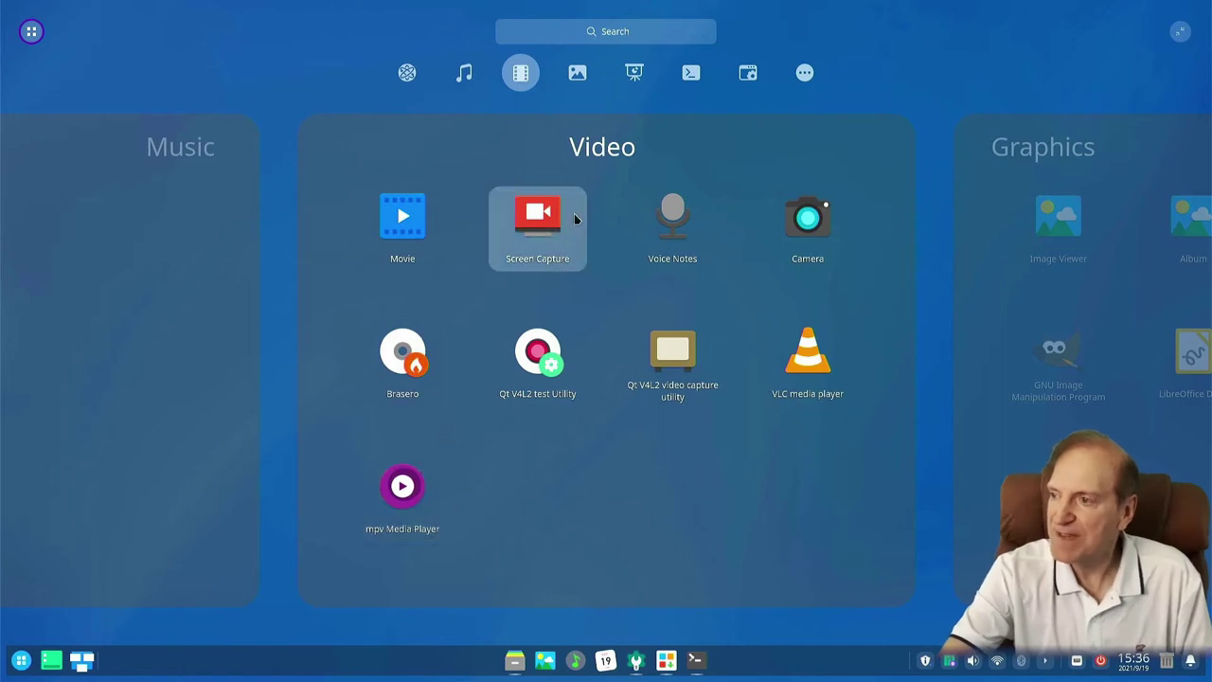
Step: Launch Image Viewer from the Graphics category, move it, and view its version information
left_click(577, 73)
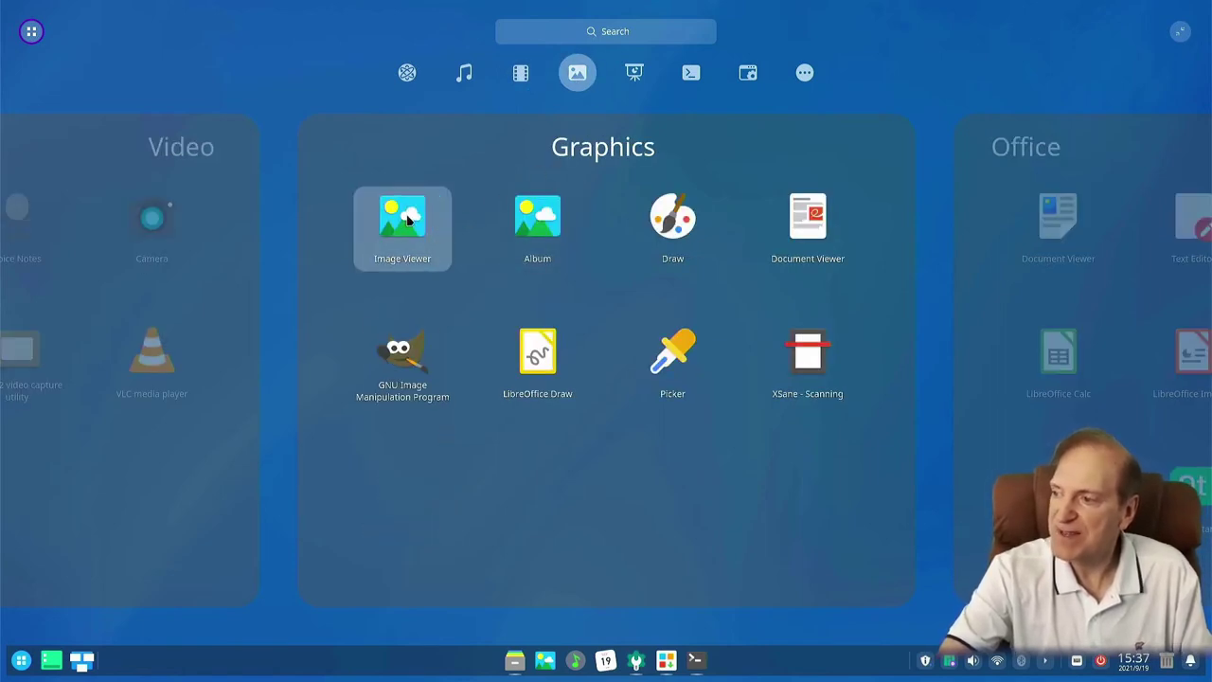
left_click(407, 220)
left_click_drag(482, 154, 446, 206)
left_click(782, 203)
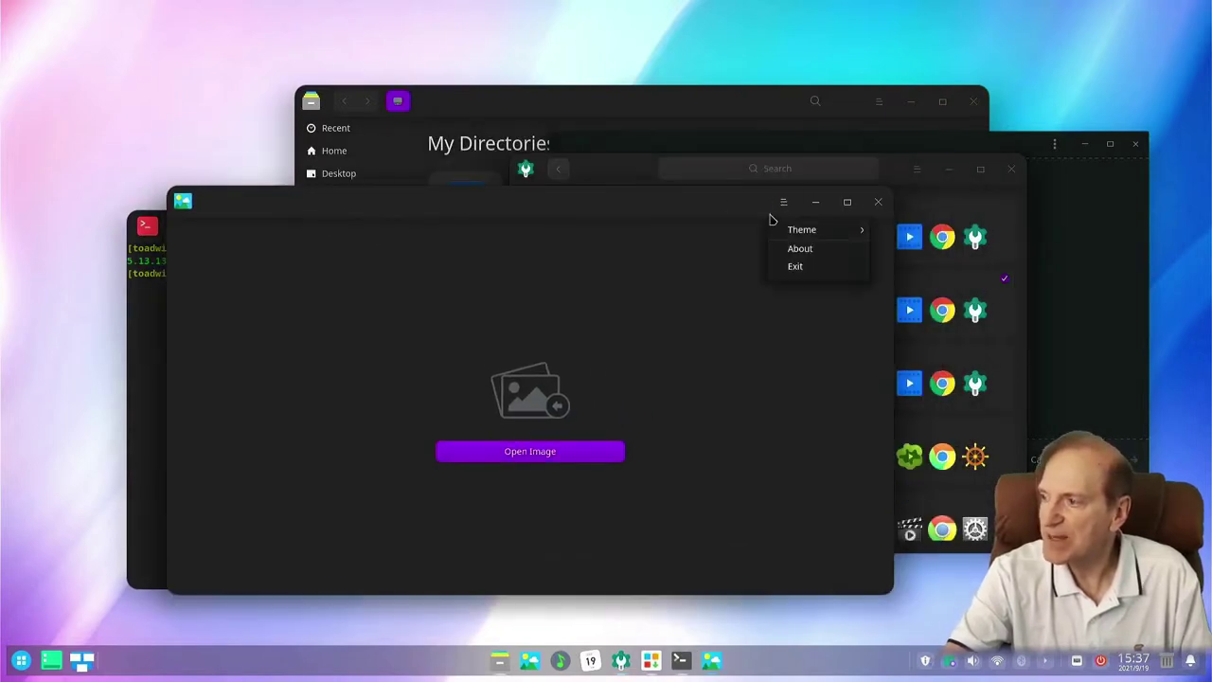
left_click(801, 248)
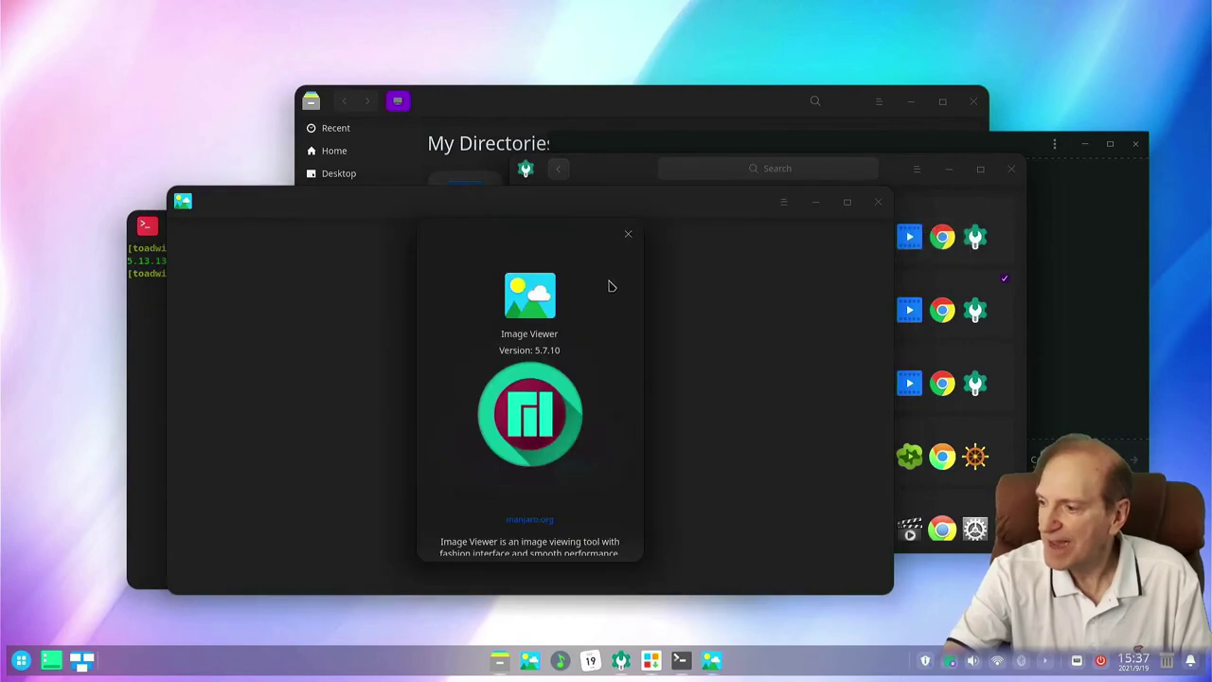
left_click(628, 233)
Step: Launch Draw from the launcher, move its empty window, and close it
key("super")
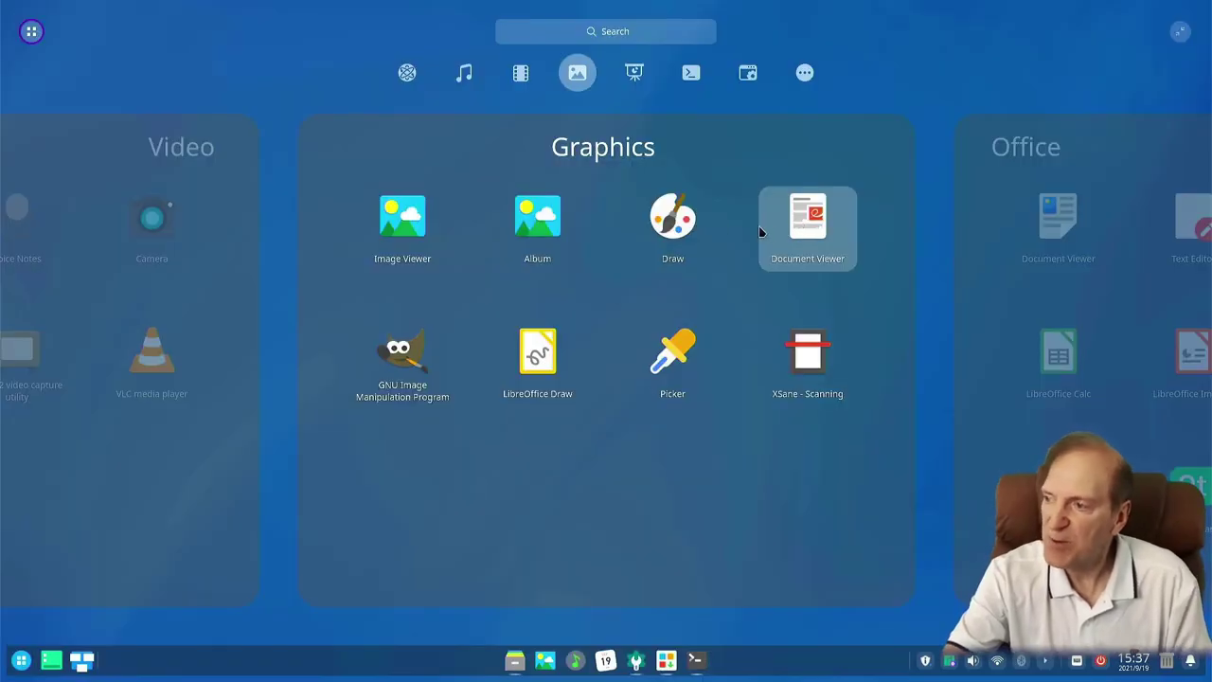
left_click(673, 227)
left_click_drag(487, 14, 578, 85)
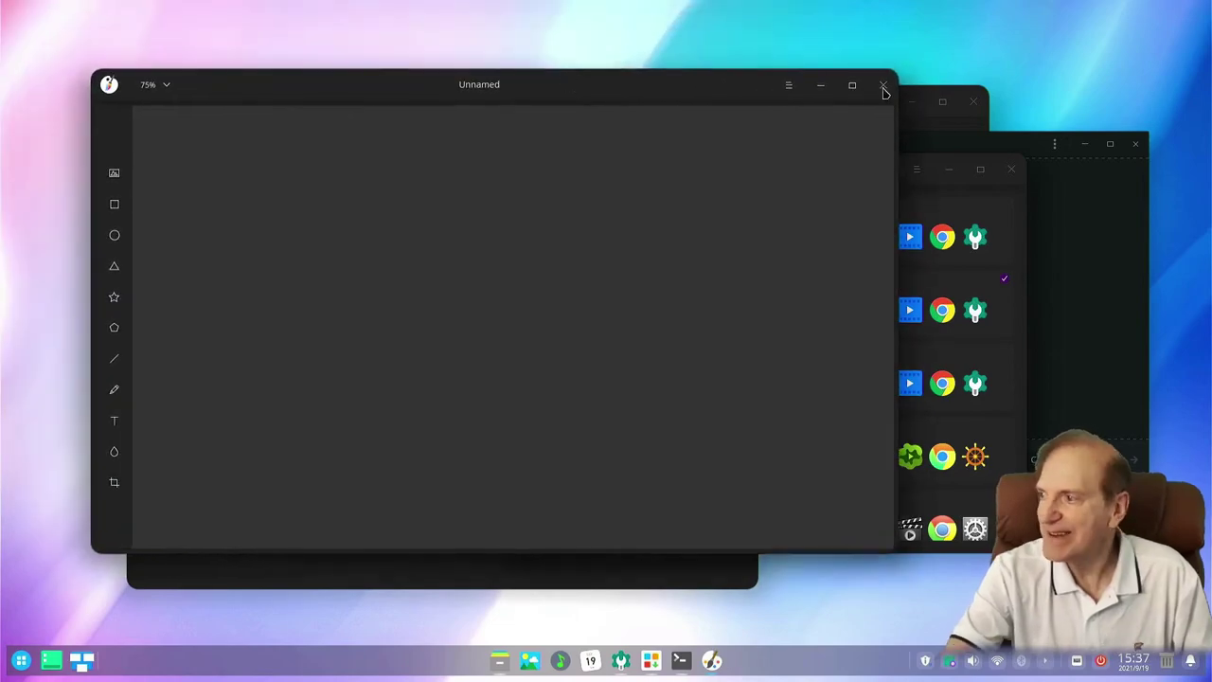
left_click(884, 88)
Step: Browse the launcher's Office and Development categories, scrolling down to the System apps
left_click(21, 661)
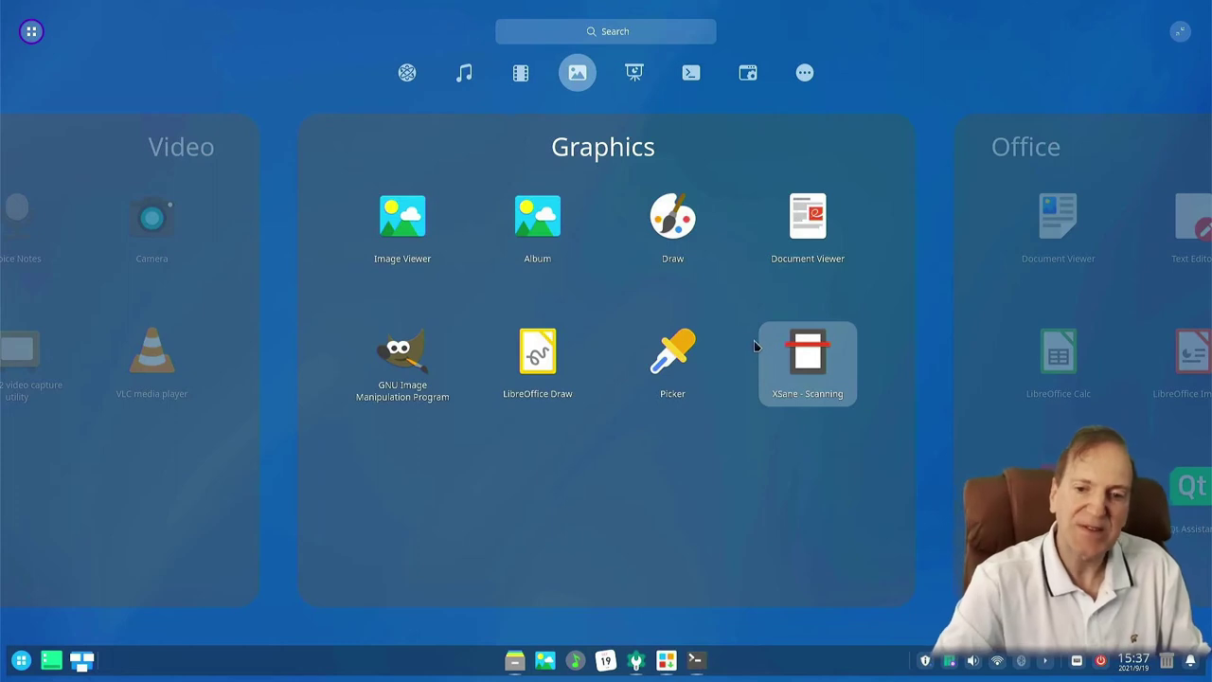
left_click(635, 73)
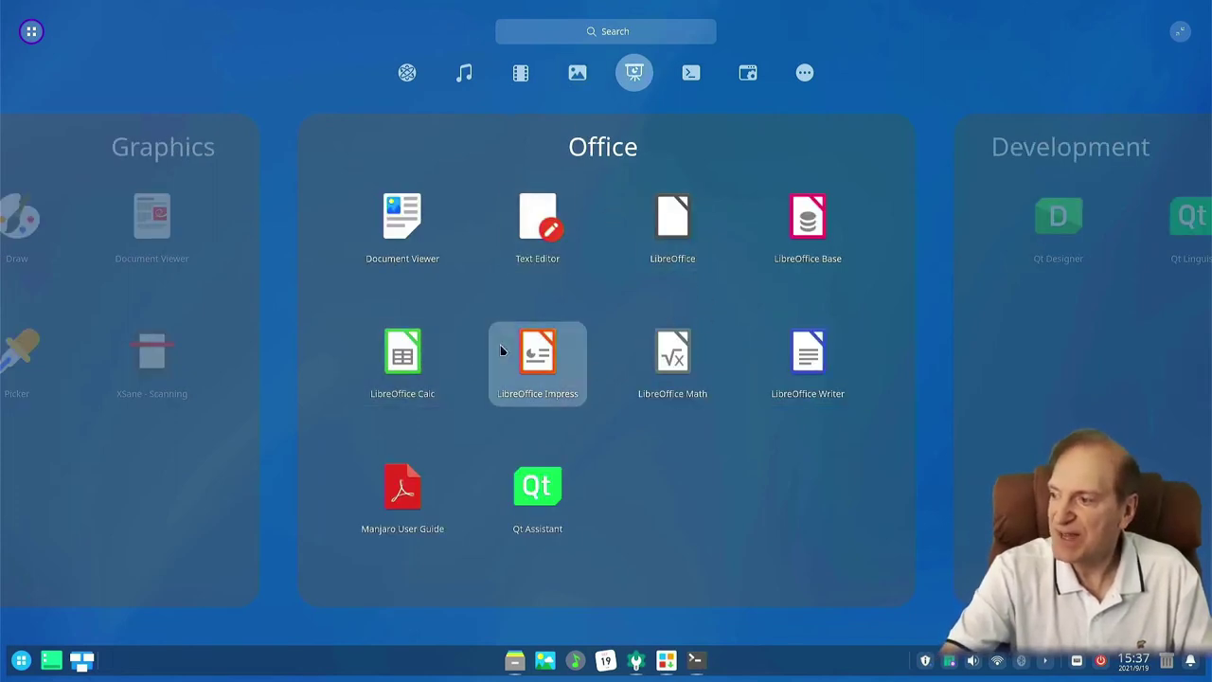
left_click(688, 84)
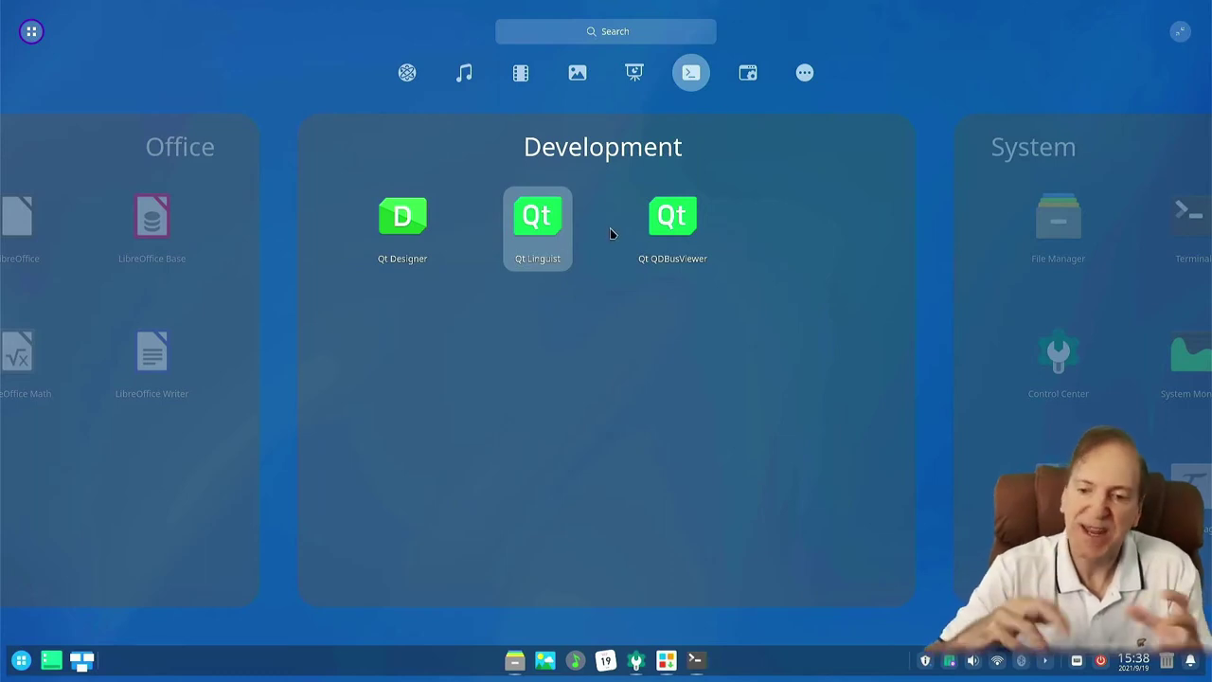
scroll(625, 223, "down", 1)
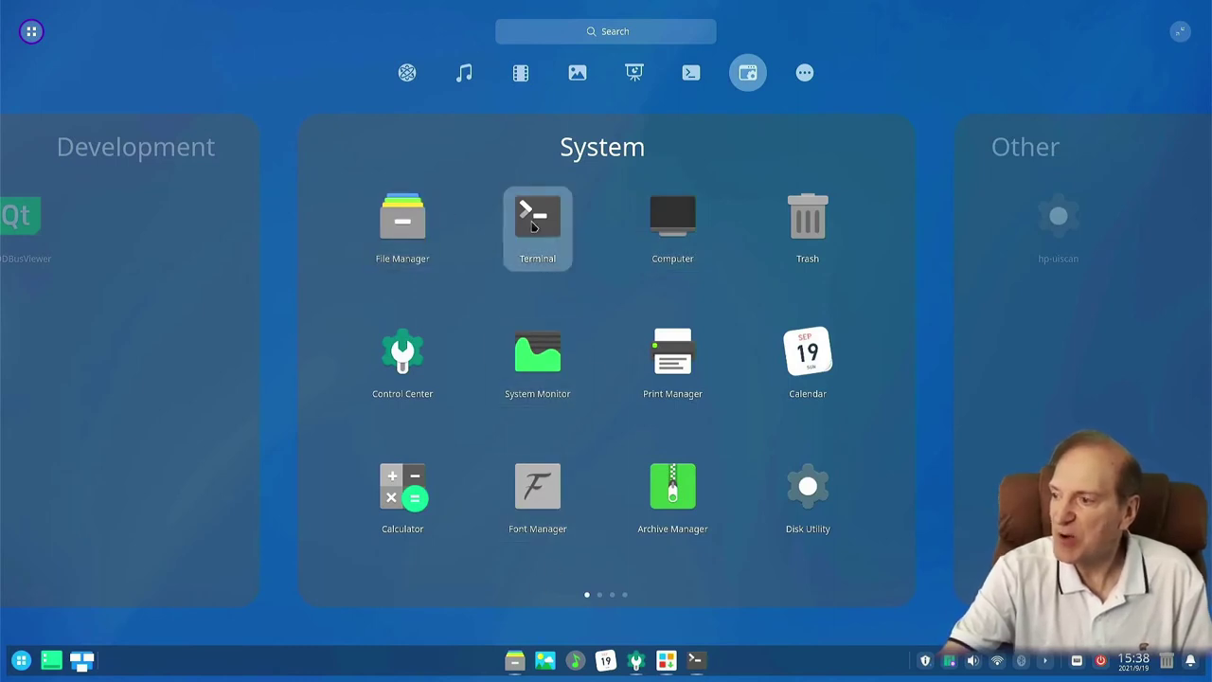
Step: Launch File Manager and System Monitor from the launcher, moving both windows into view
left_click(670, 220)
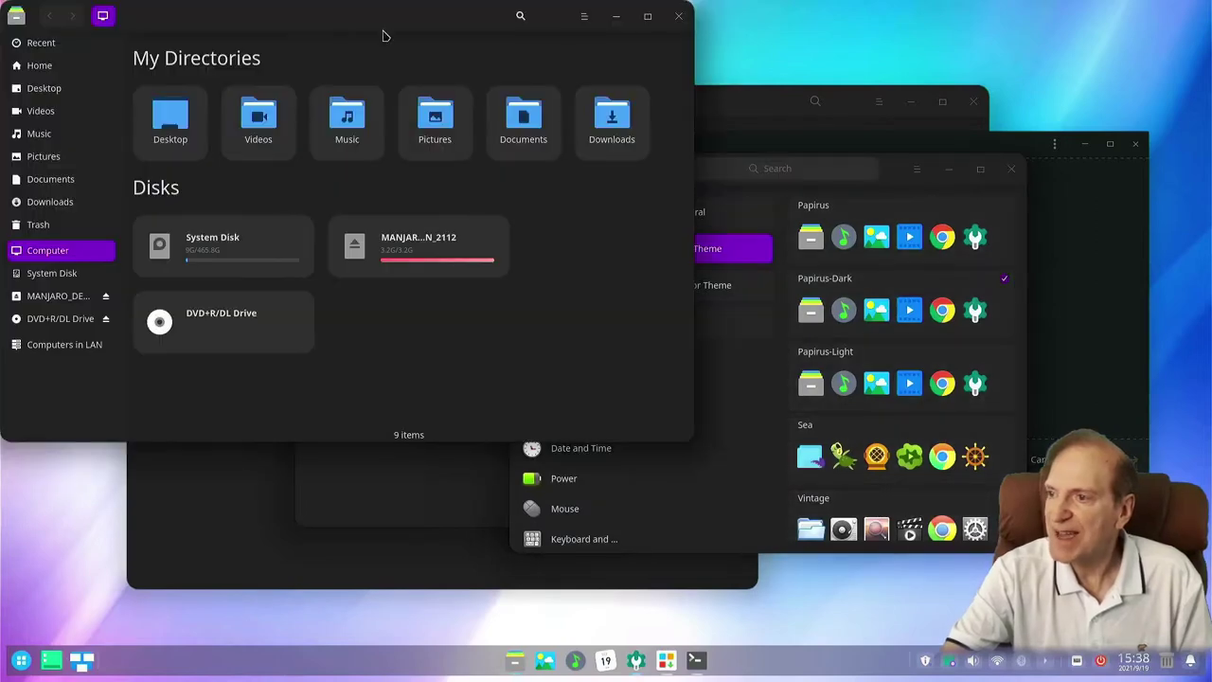
left_click_drag(378, 13, 568, 85)
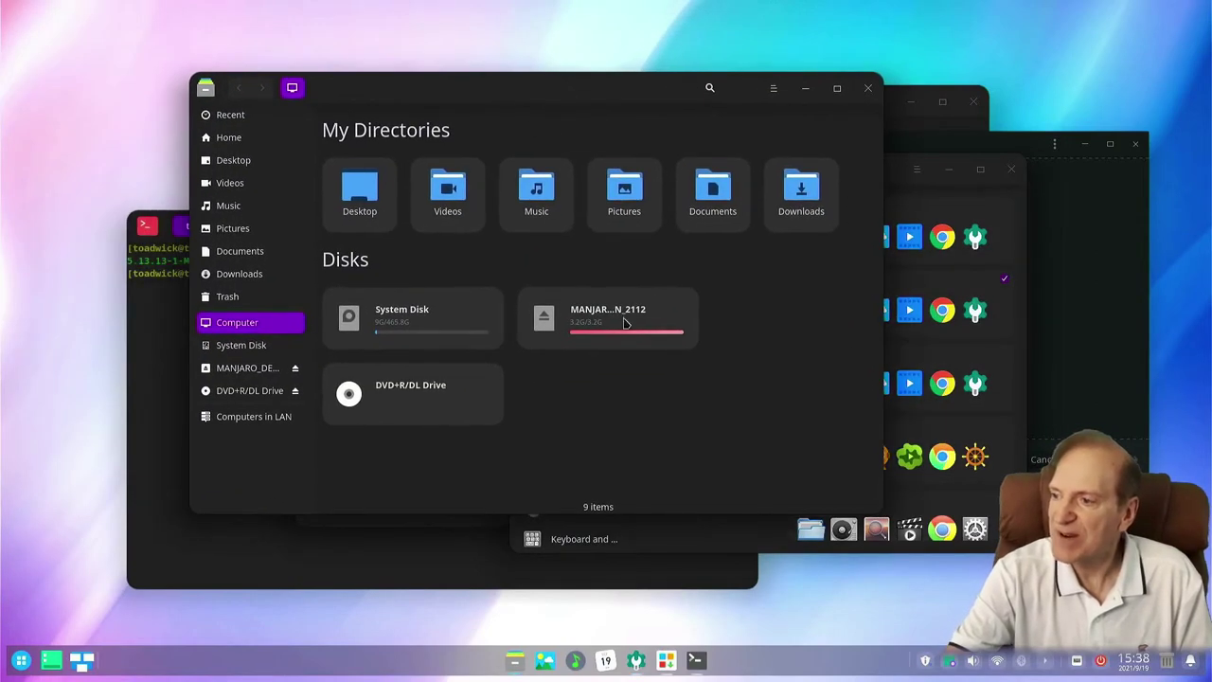
left_click(23, 663)
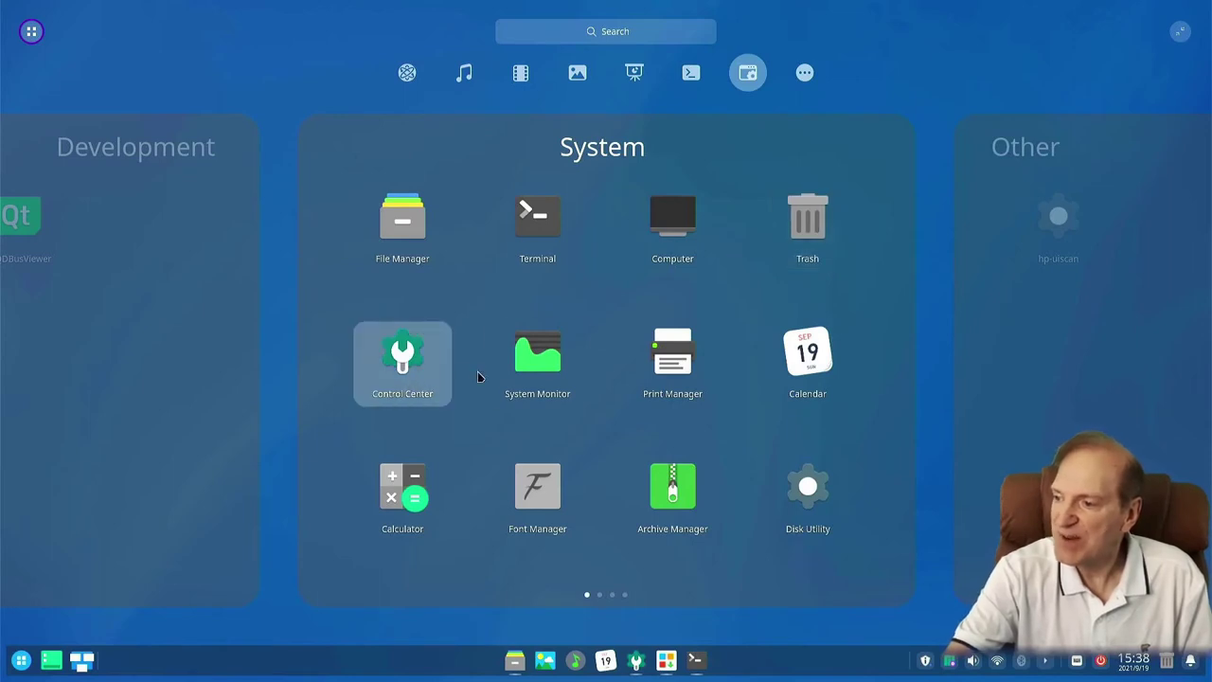
left_click(537, 375)
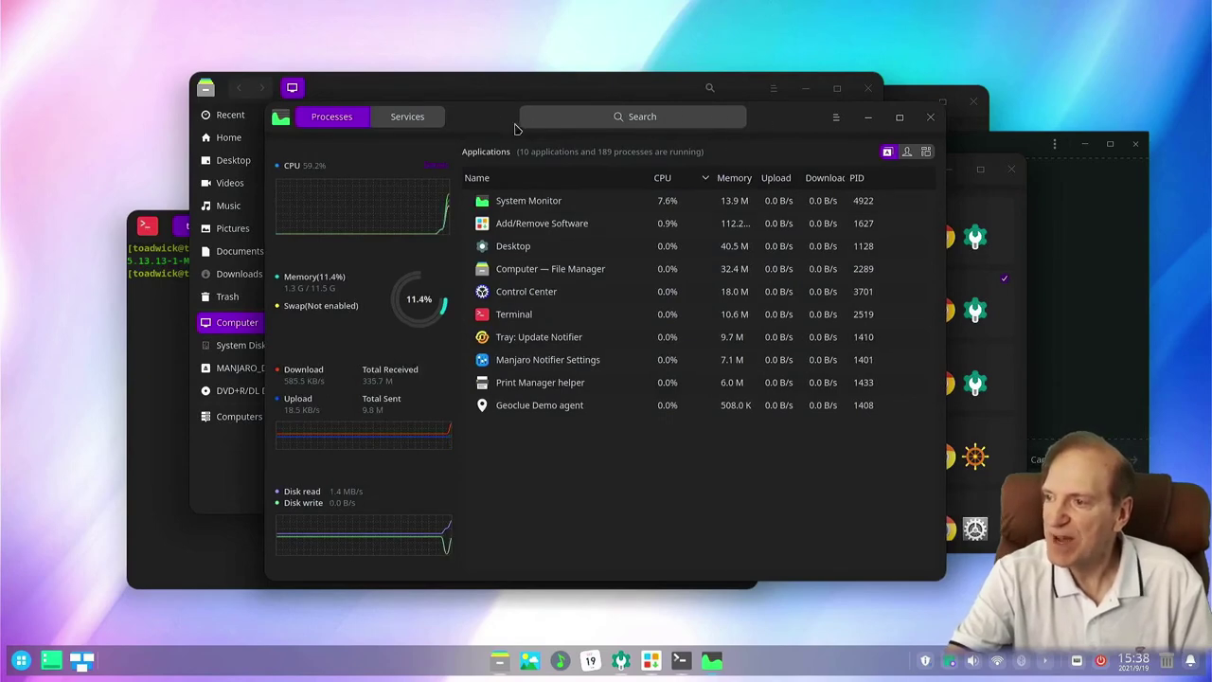
left_click_drag(499, 153, 343, 95)
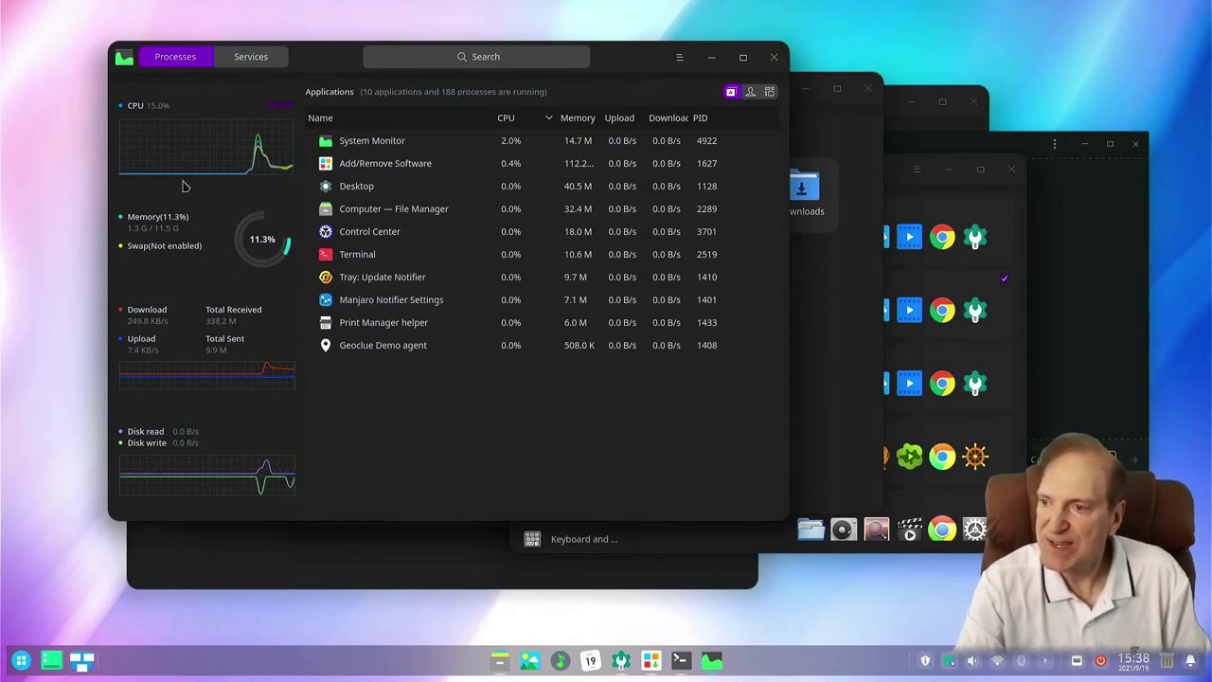
Step: Review System Monitor's services list, select the cups service, then return to the launcher
left_click(250, 56)
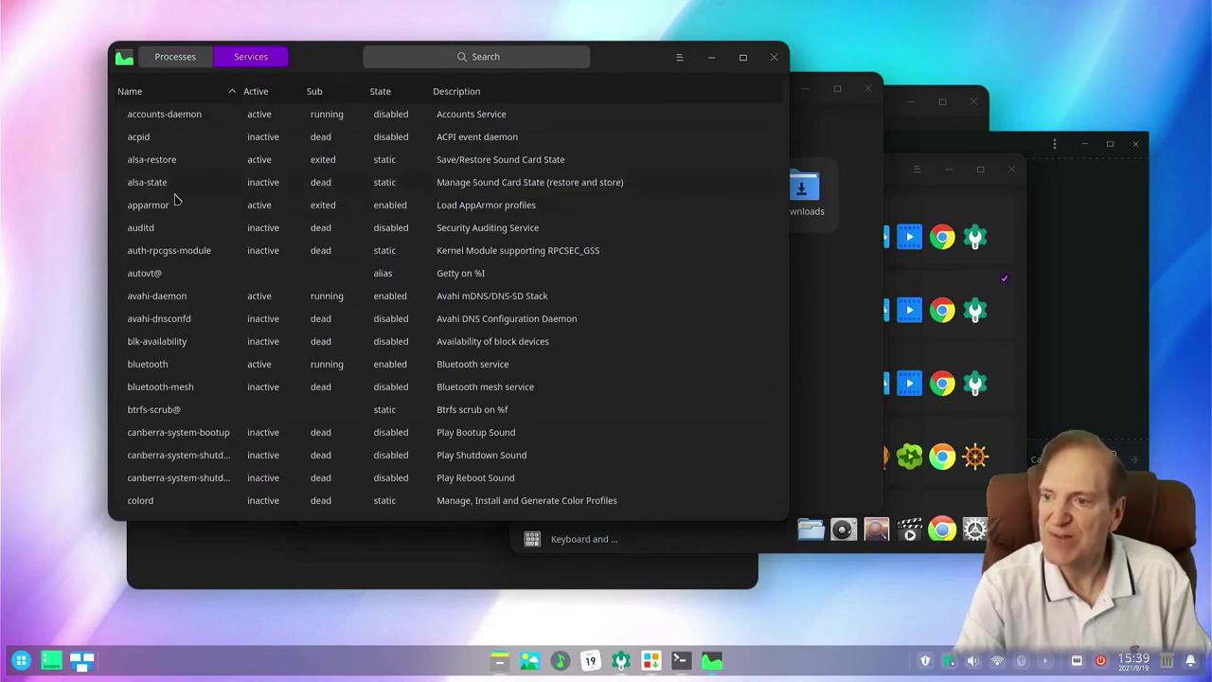
scroll(161, 355, "down", 5)
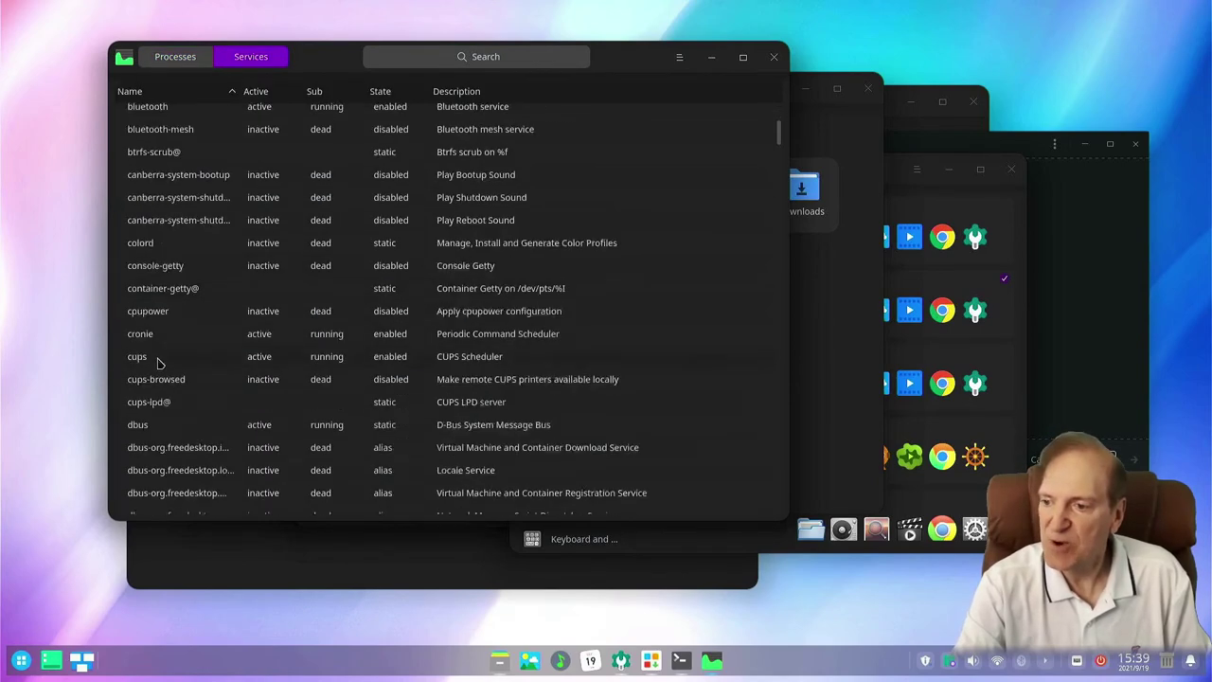
scroll(159, 359, "down", 2)
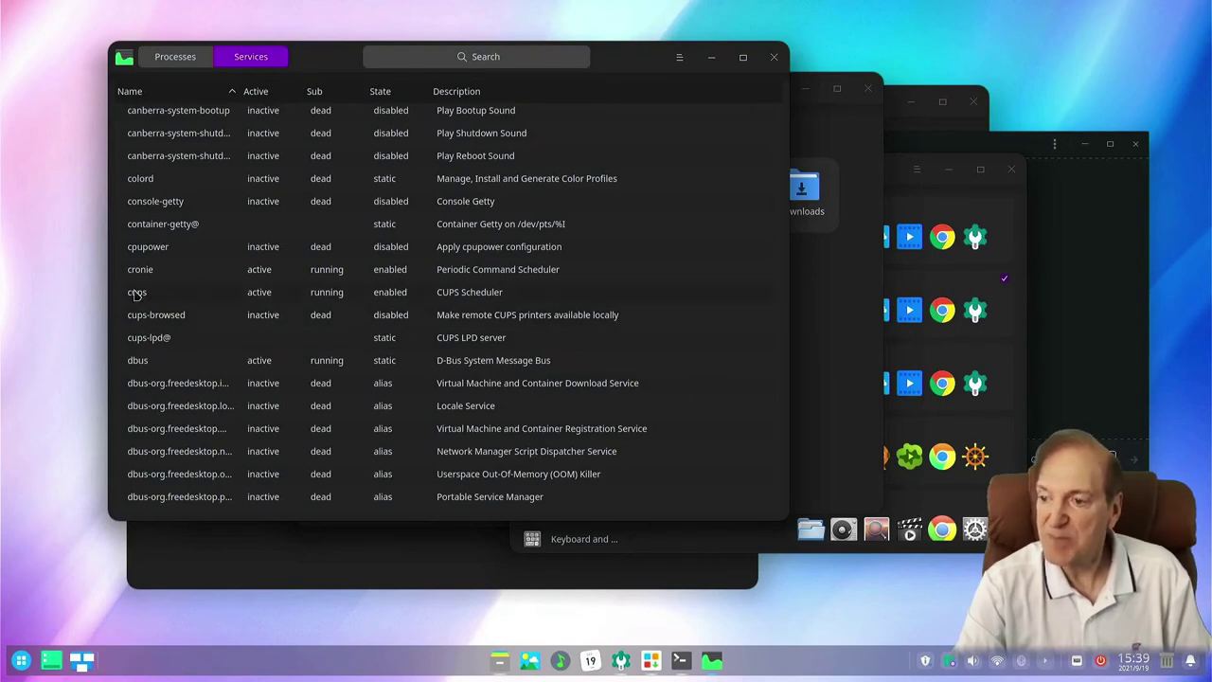
left_click(142, 294)
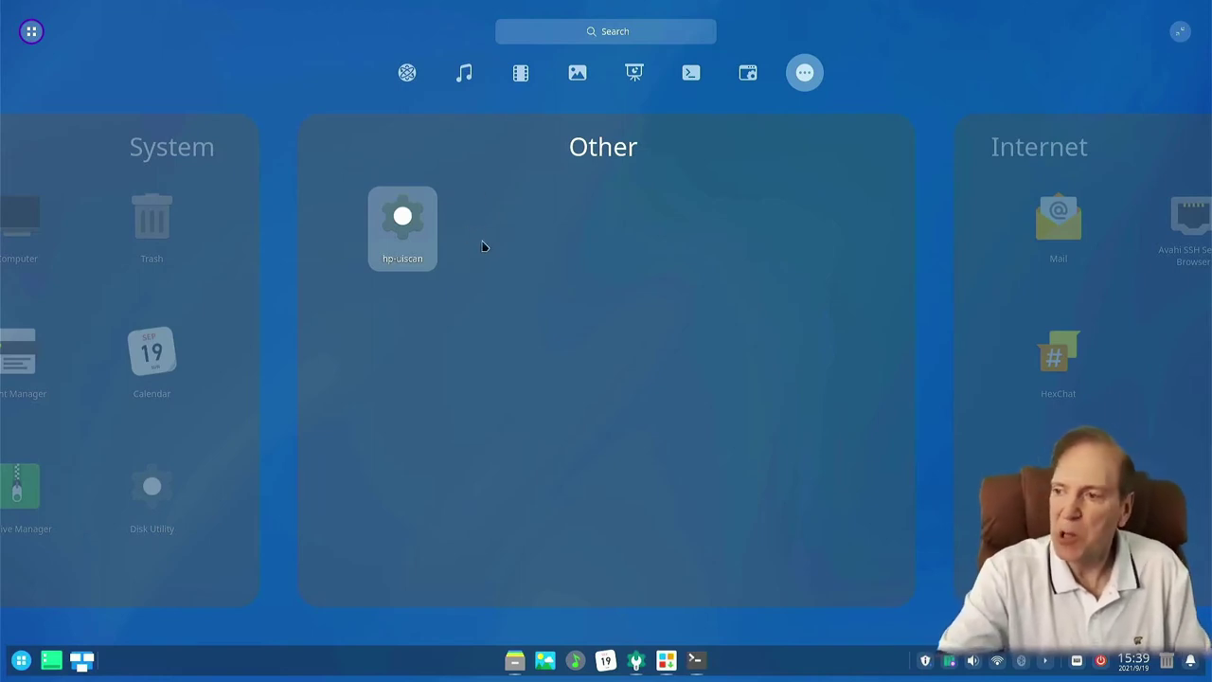
left_click(598, 32)
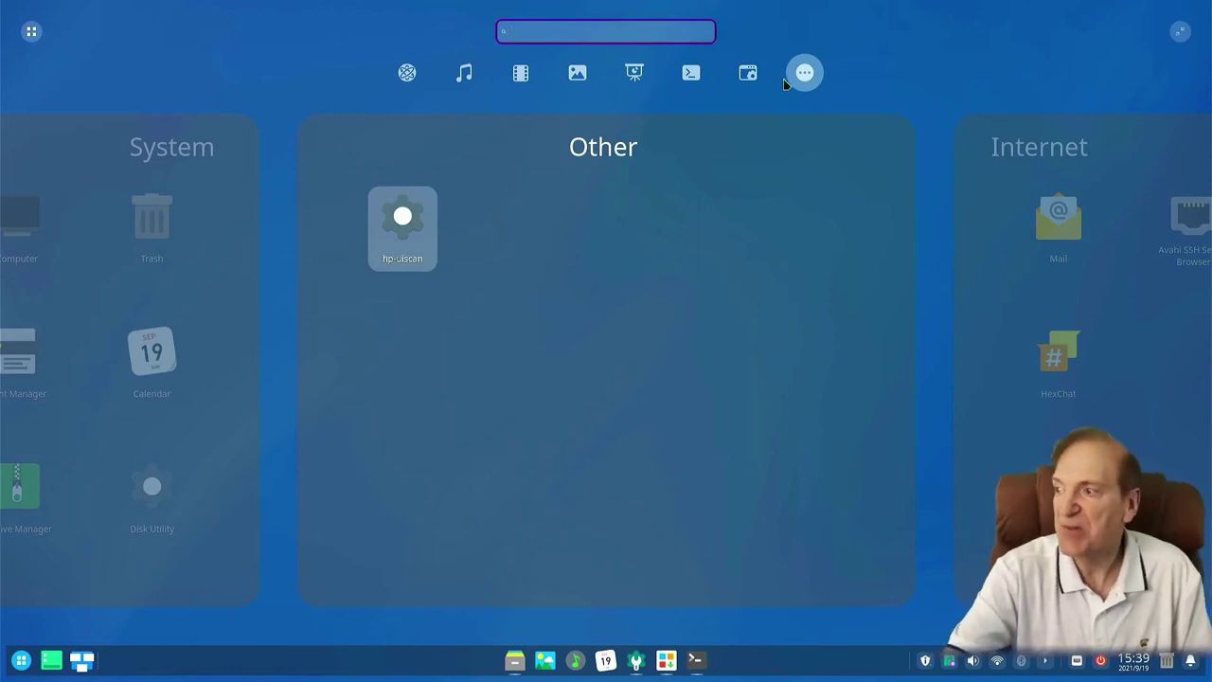
Step: Leave the launcher search, show the Internet category, and close the launcher
left_click(887, 86)
left_click(408, 74)
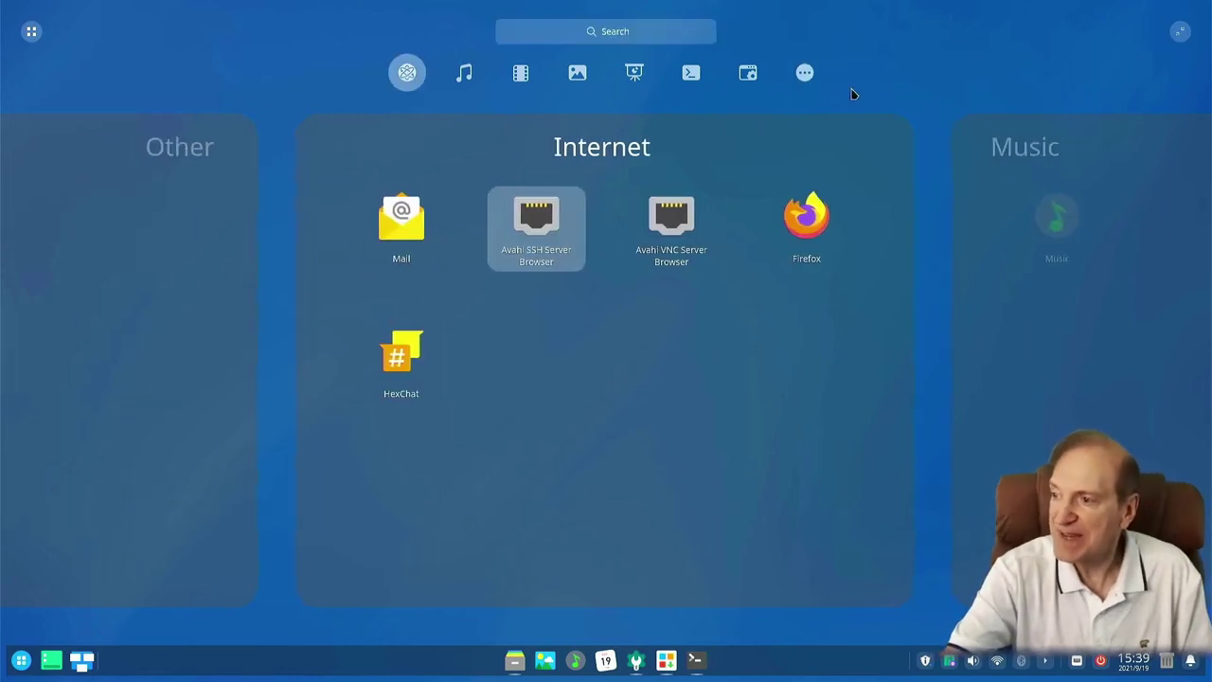
left_click(280, 446)
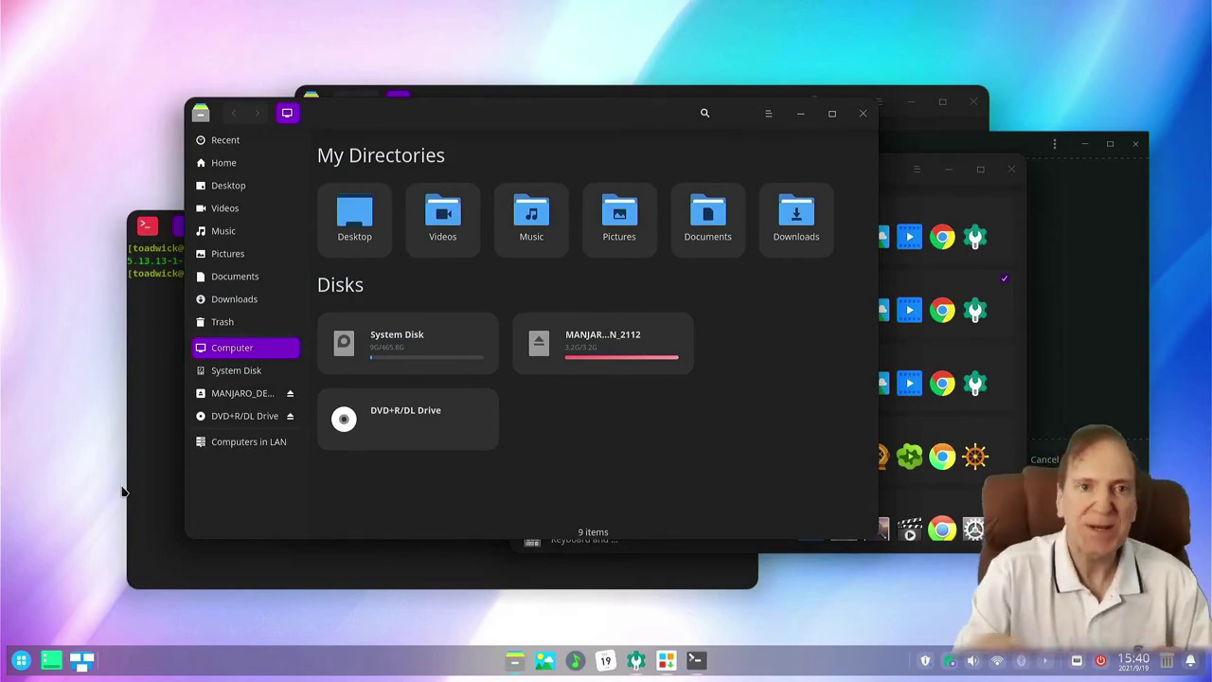
Step: Bring the terminal showing kernel 5.13.13-1-MANJARO to the front and reposition it
left_click(137, 472)
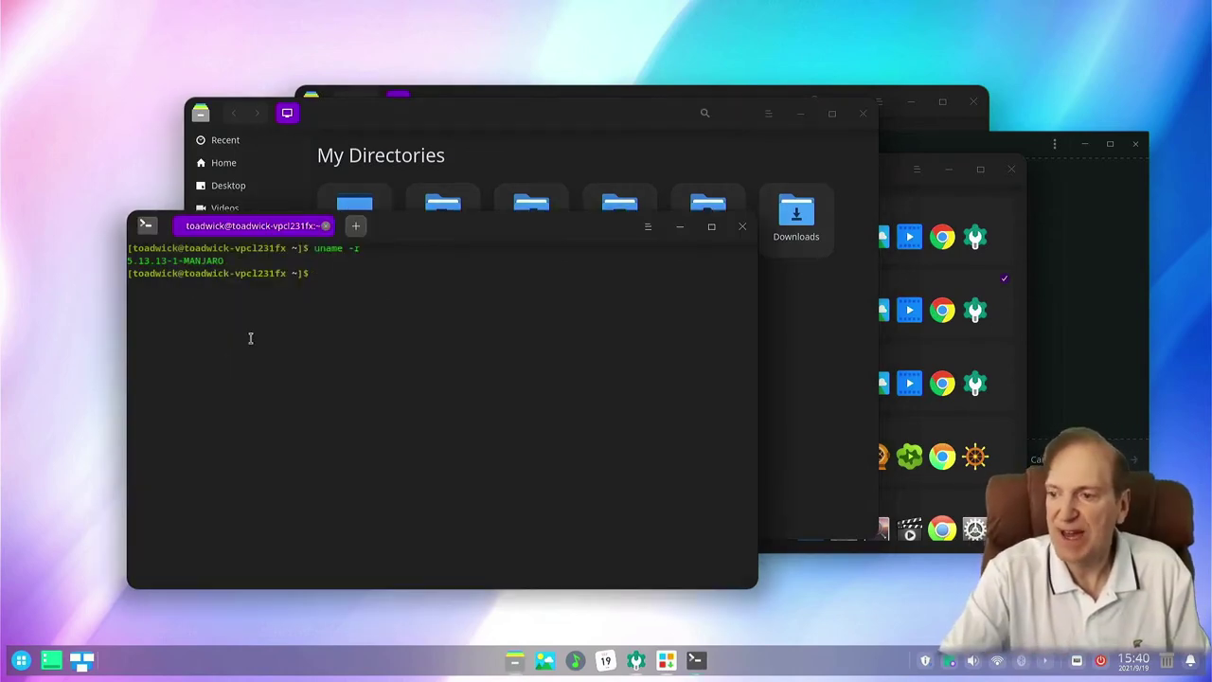
left_click_drag(427, 237, 446, 168)
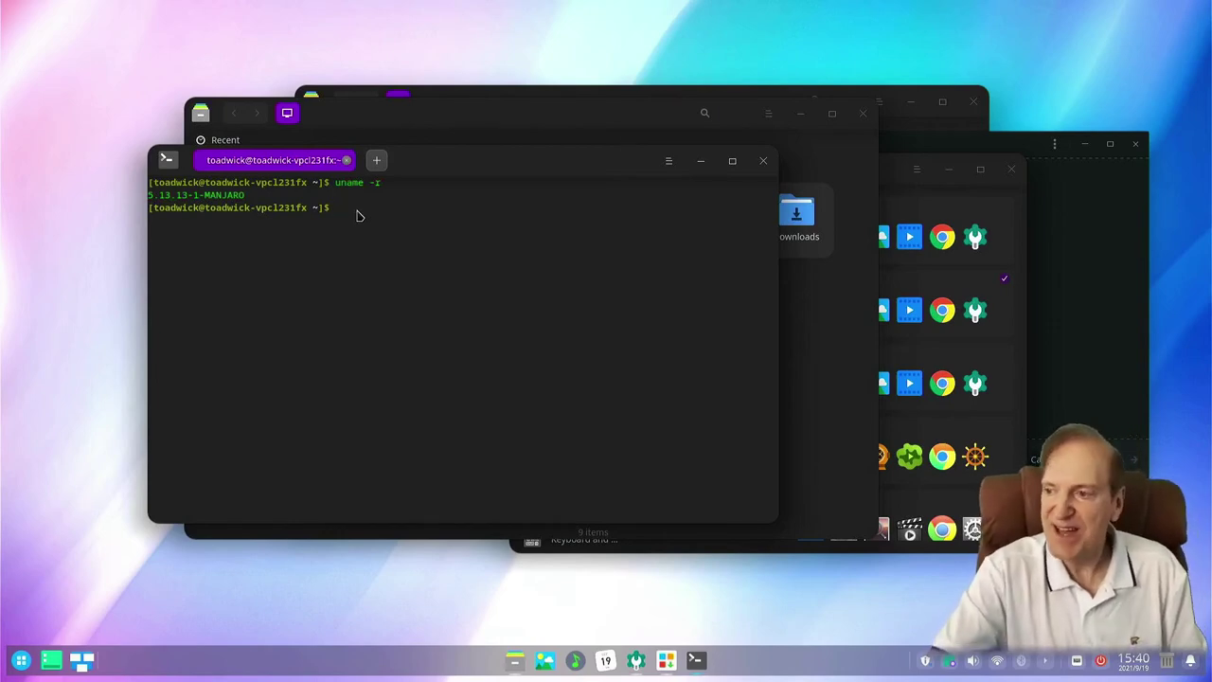
left_click_drag(532, 168, 481, 237)
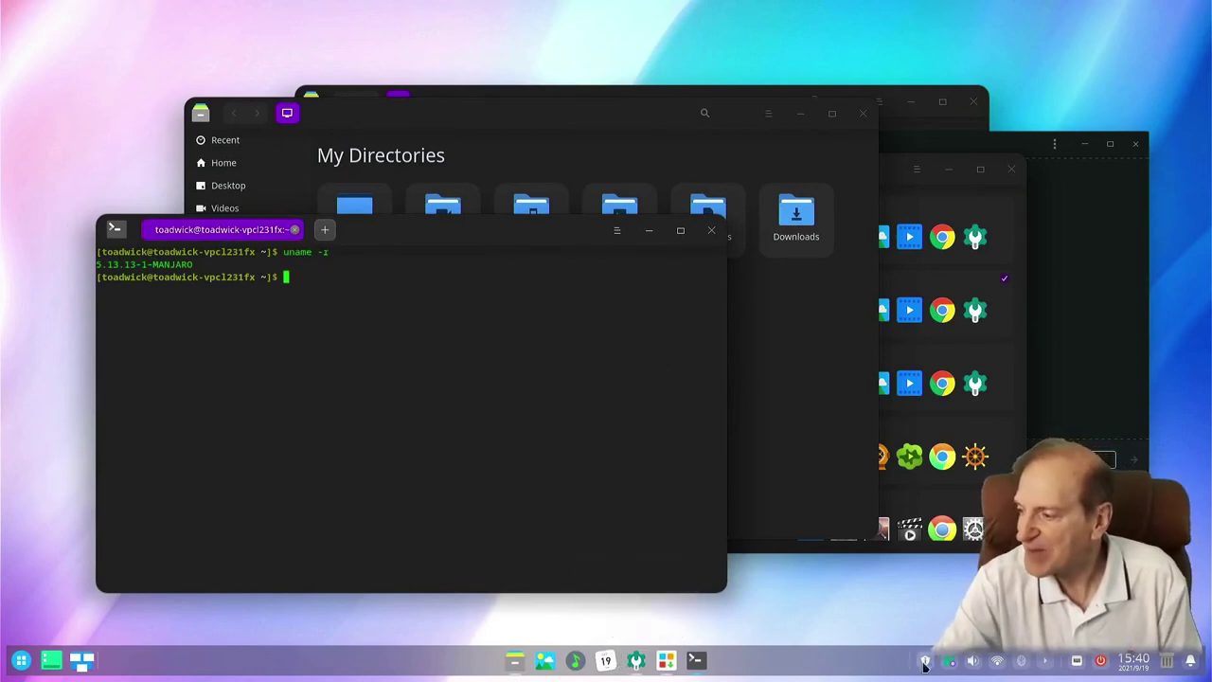
left_click(953, 663)
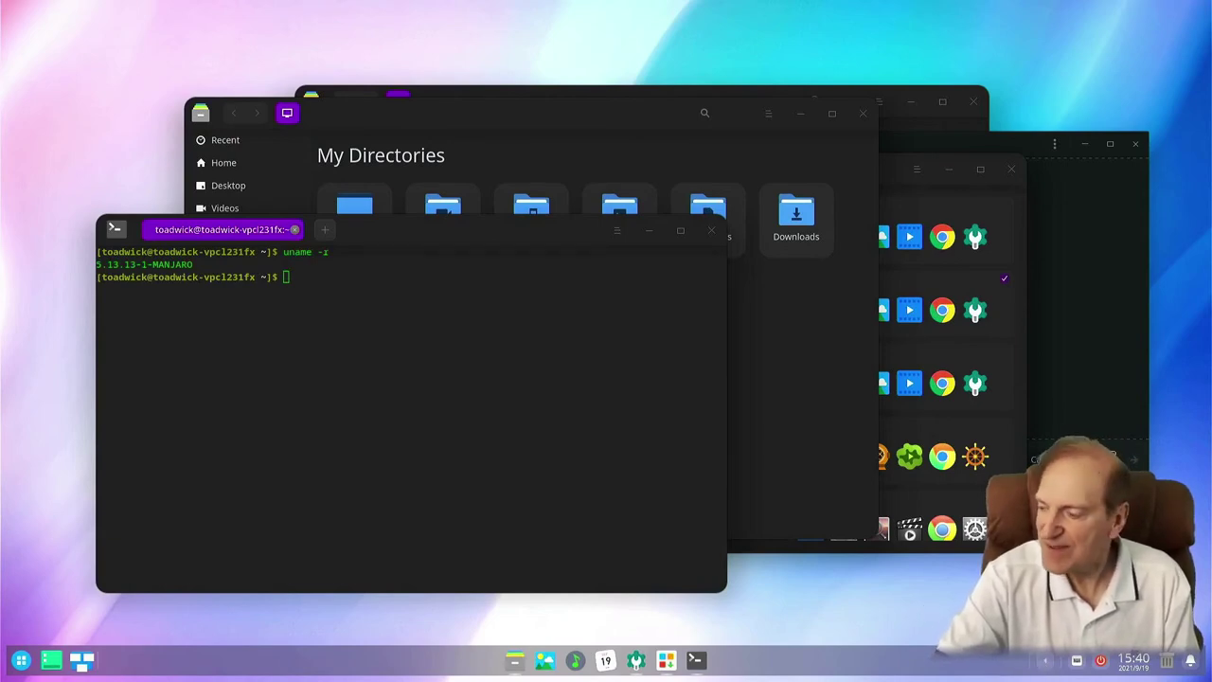
Step: Lower the volume slightly from the tray speaker popup, then view and cancel the power options
left_click(1045, 663)
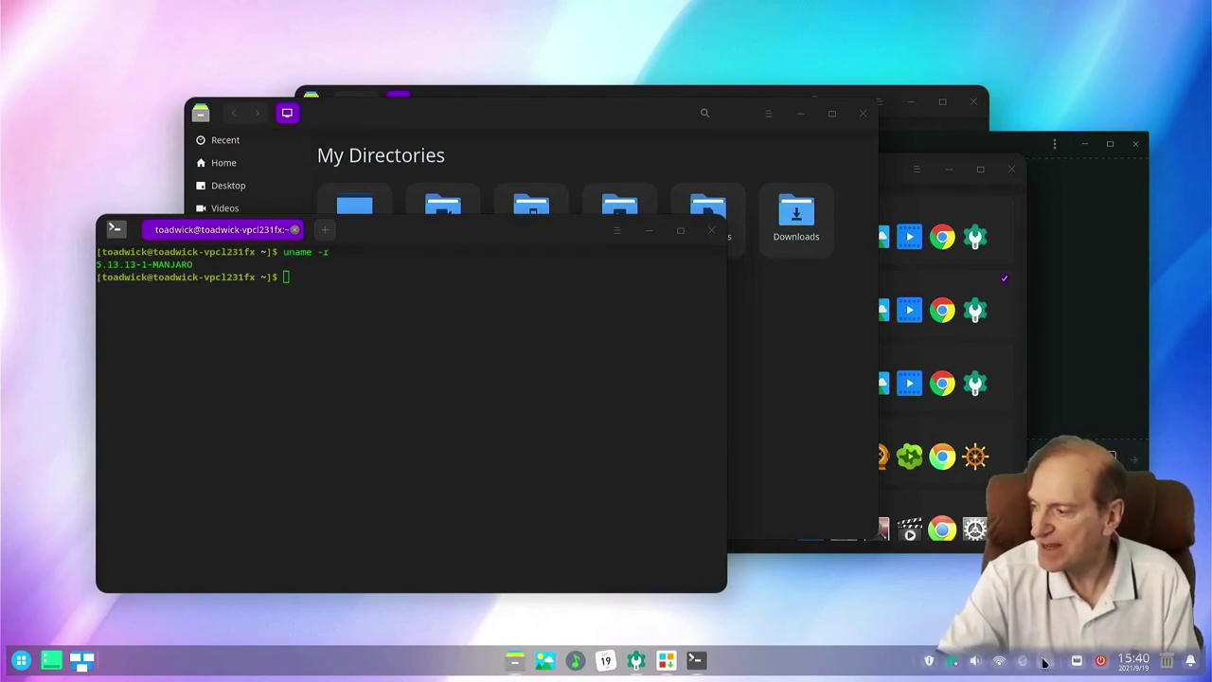
left_click(973, 661)
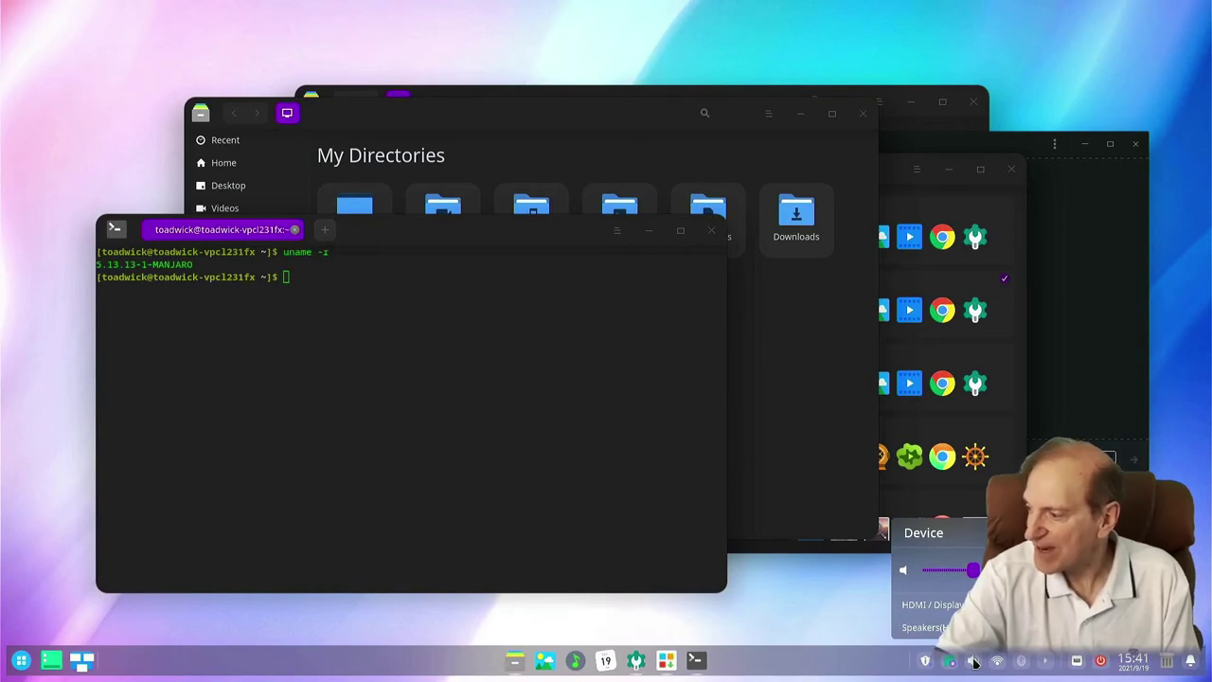
left_click_drag(973, 570, 950, 575)
left_click(1058, 655)
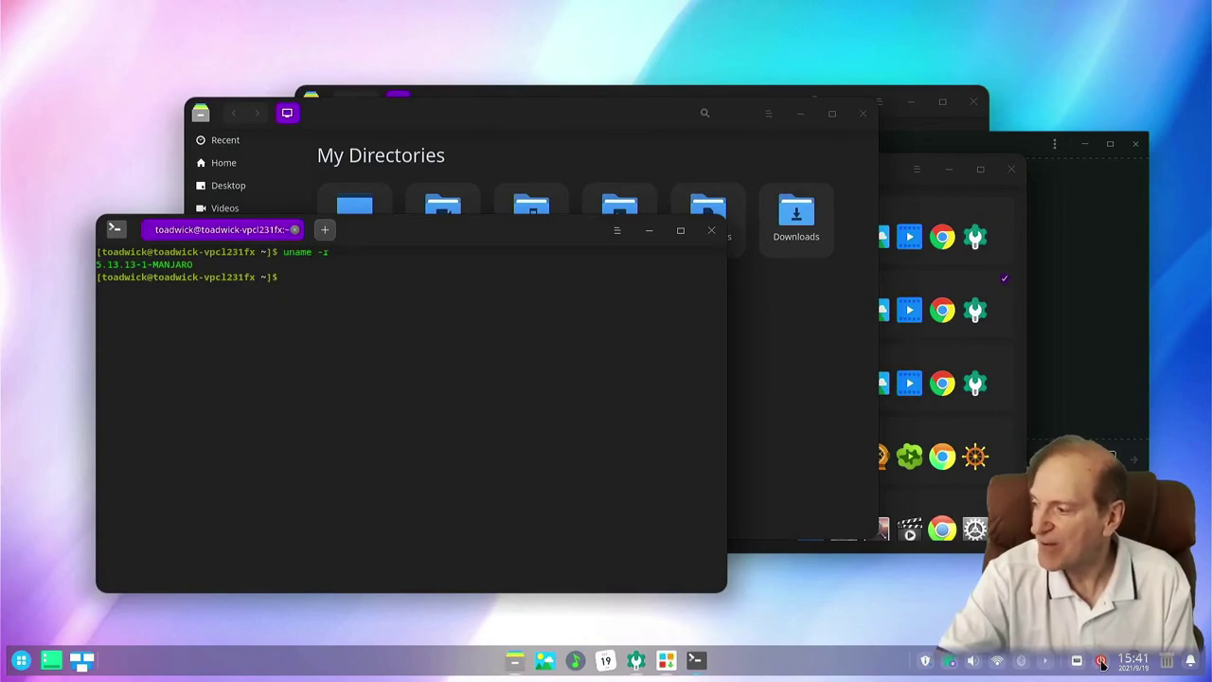
left_click(1101, 661)
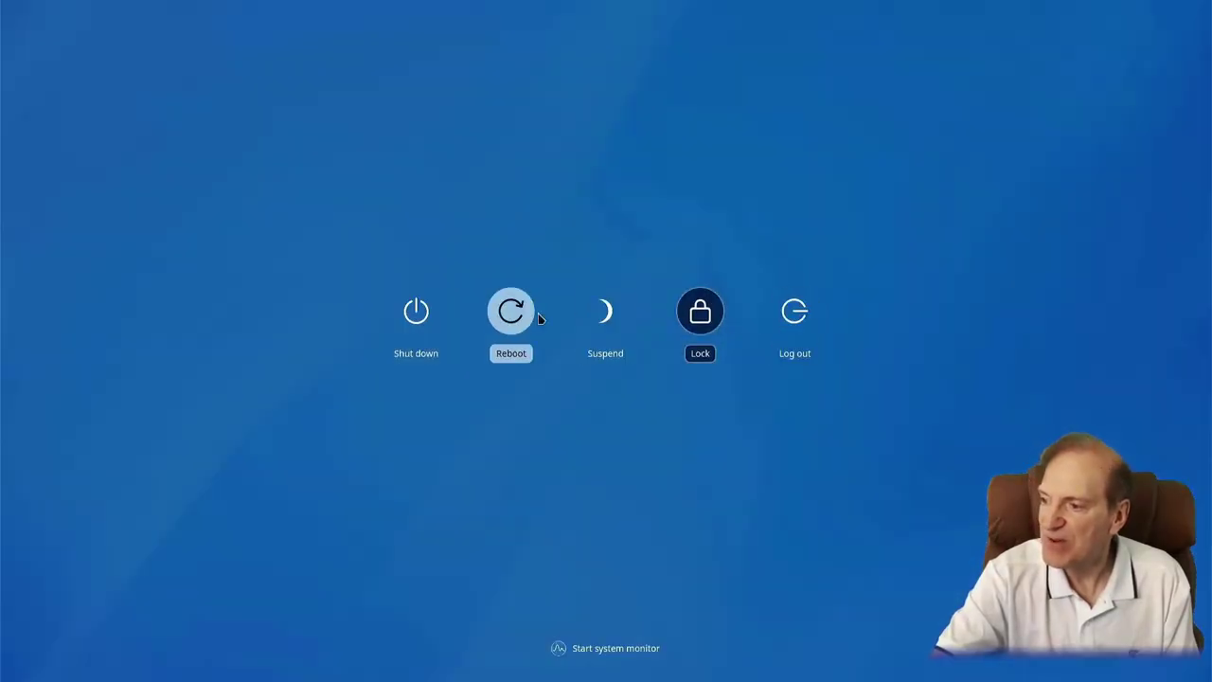
left_click(746, 470)
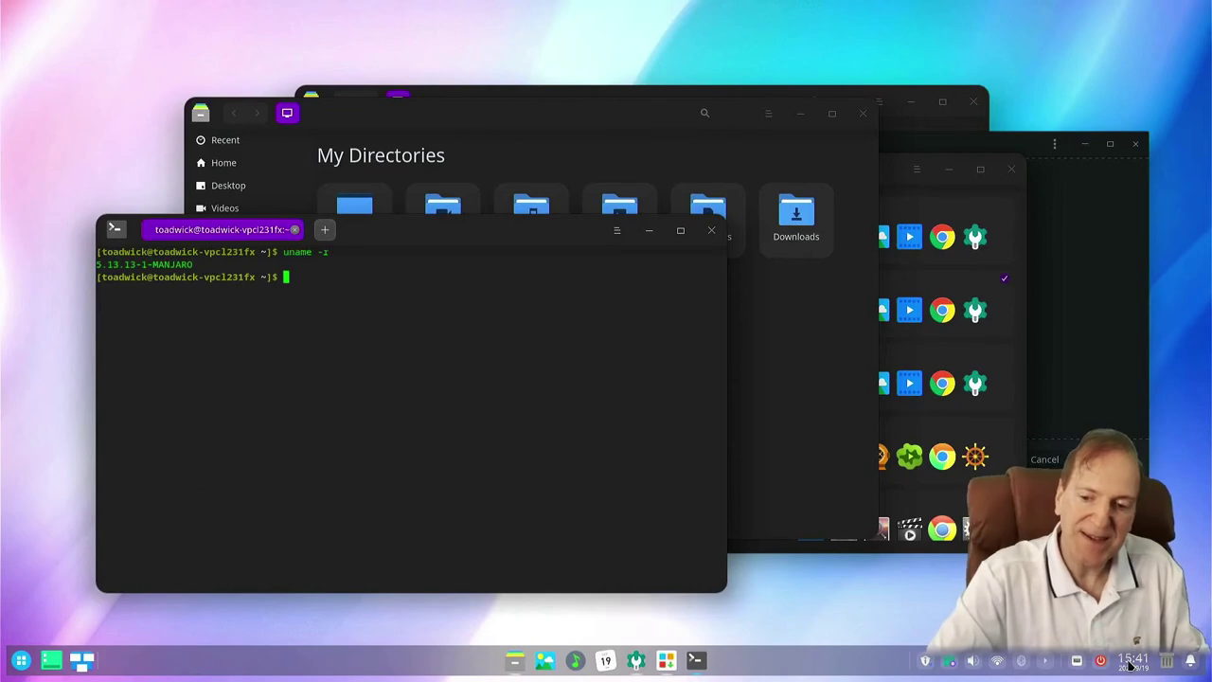
Step: Open the month calendar, clear away the other windows, and drag it toward the upper left
left_click(1132, 662)
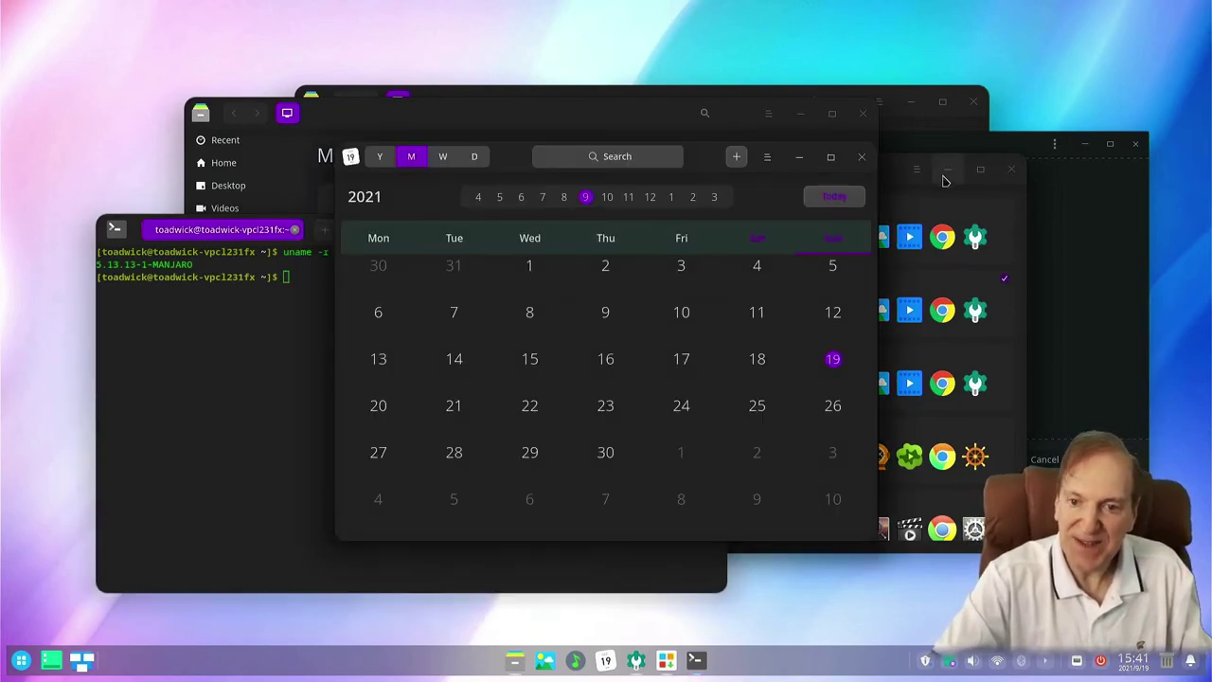
left_click(1012, 169)
left_click(1085, 143)
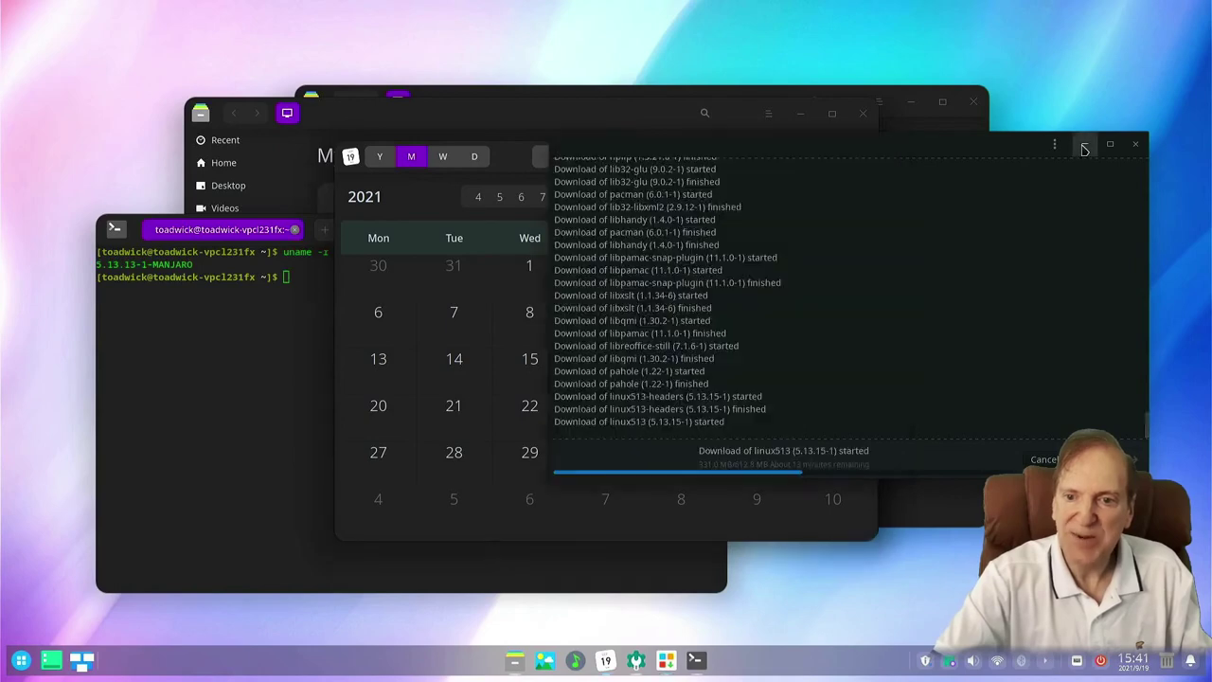
left_click(909, 108)
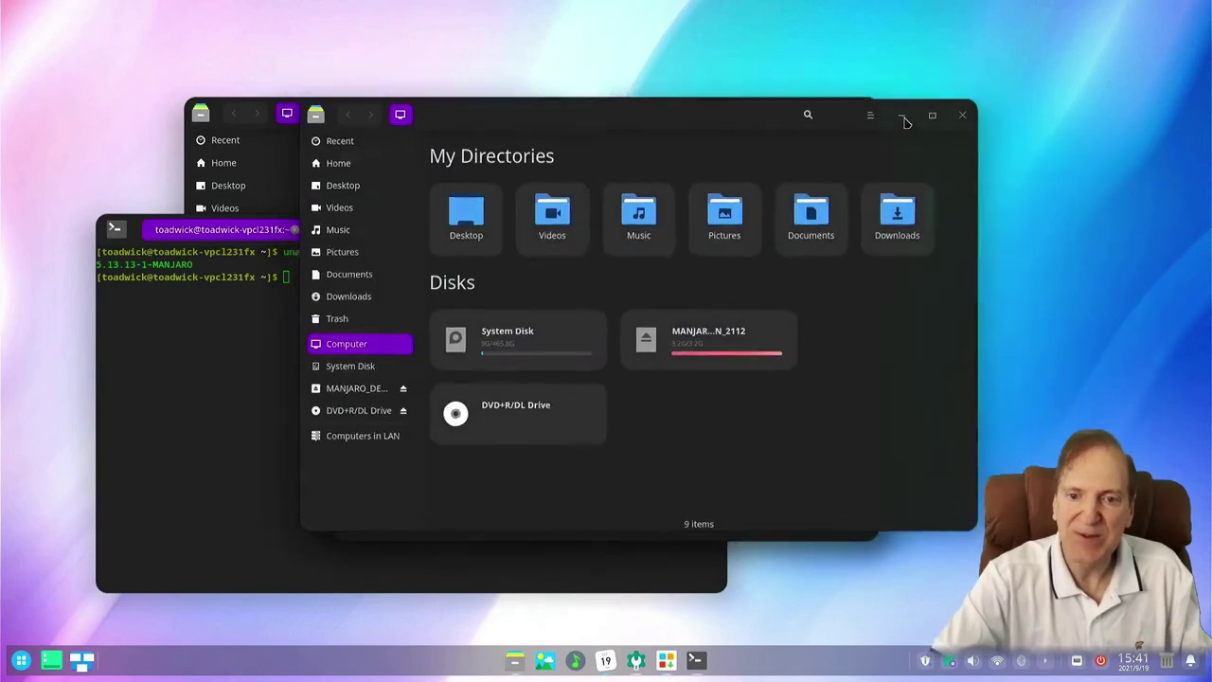
left_click(239, 319)
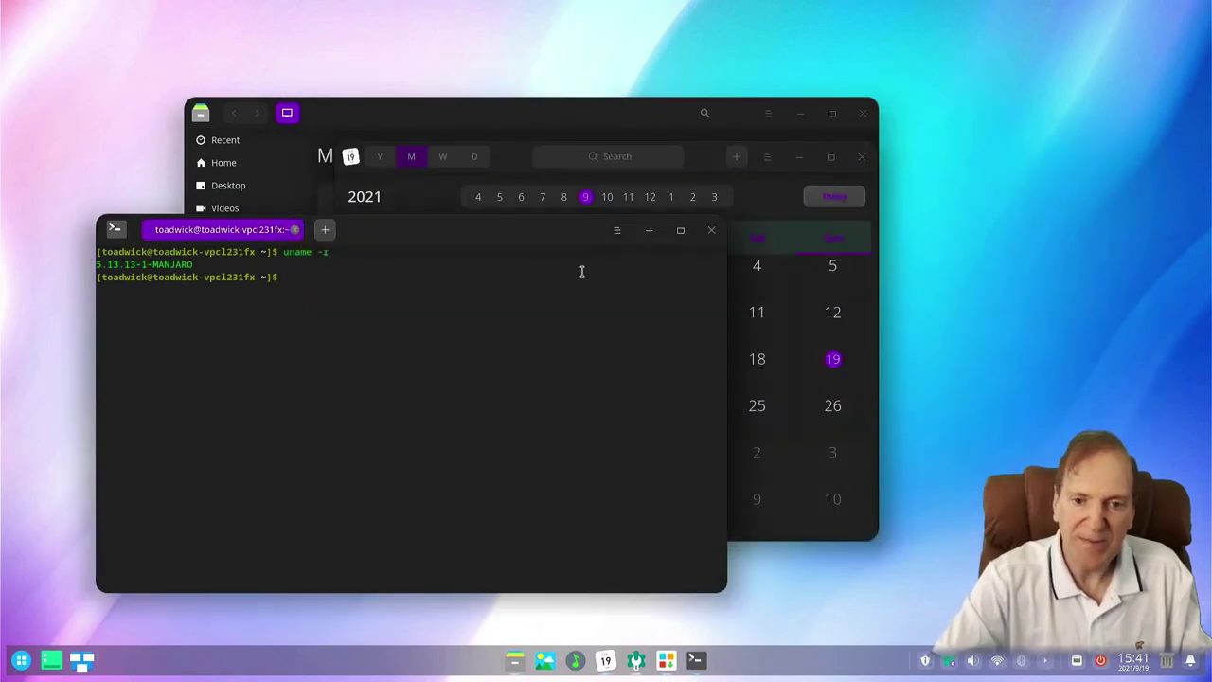
left_click(647, 230)
left_click(800, 112)
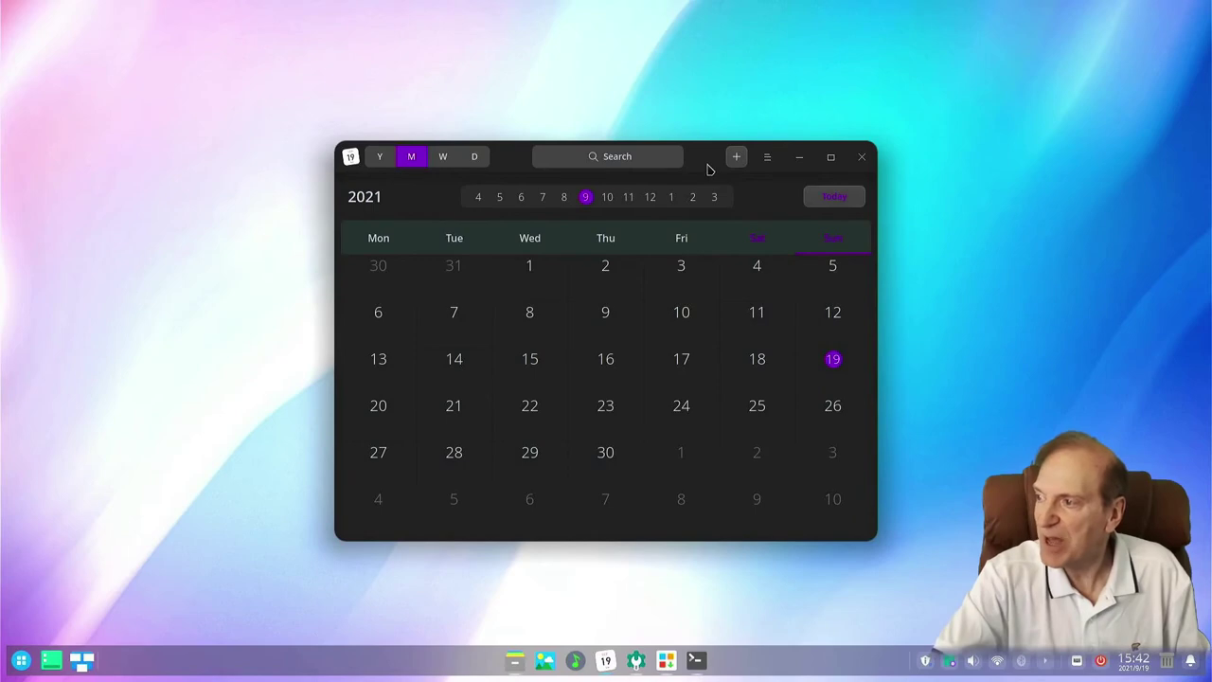
left_click_drag(709, 168, 619, 184)
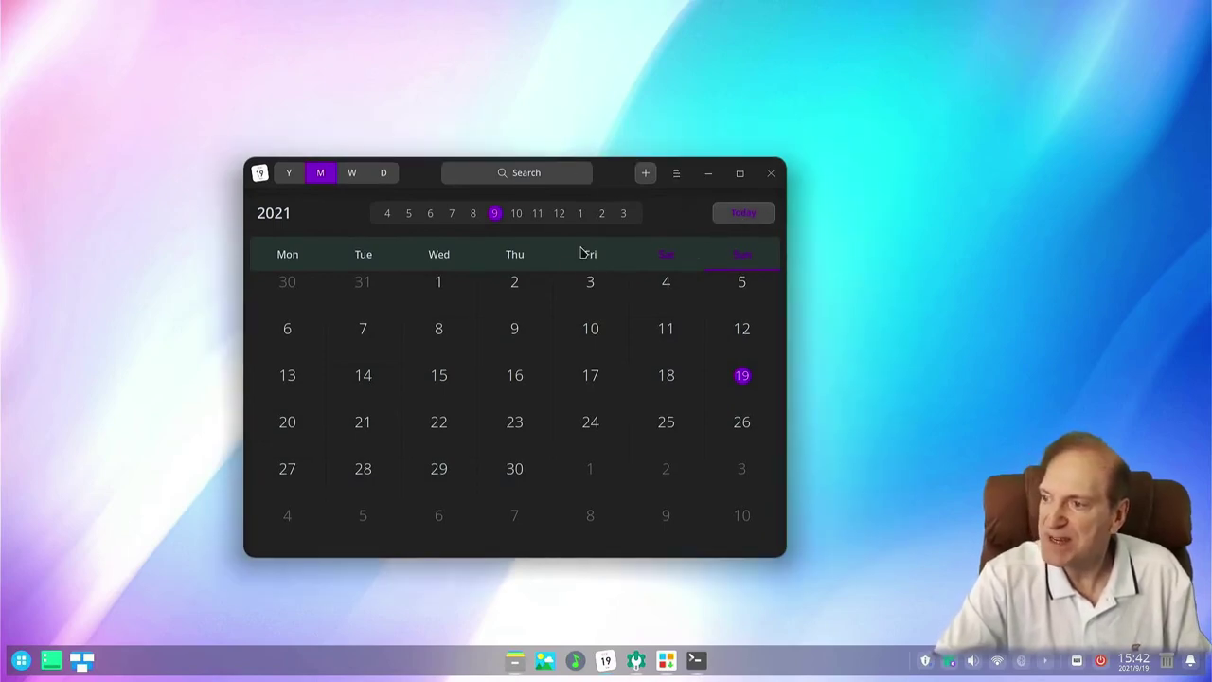
left_click_drag(609, 178, 486, 104)
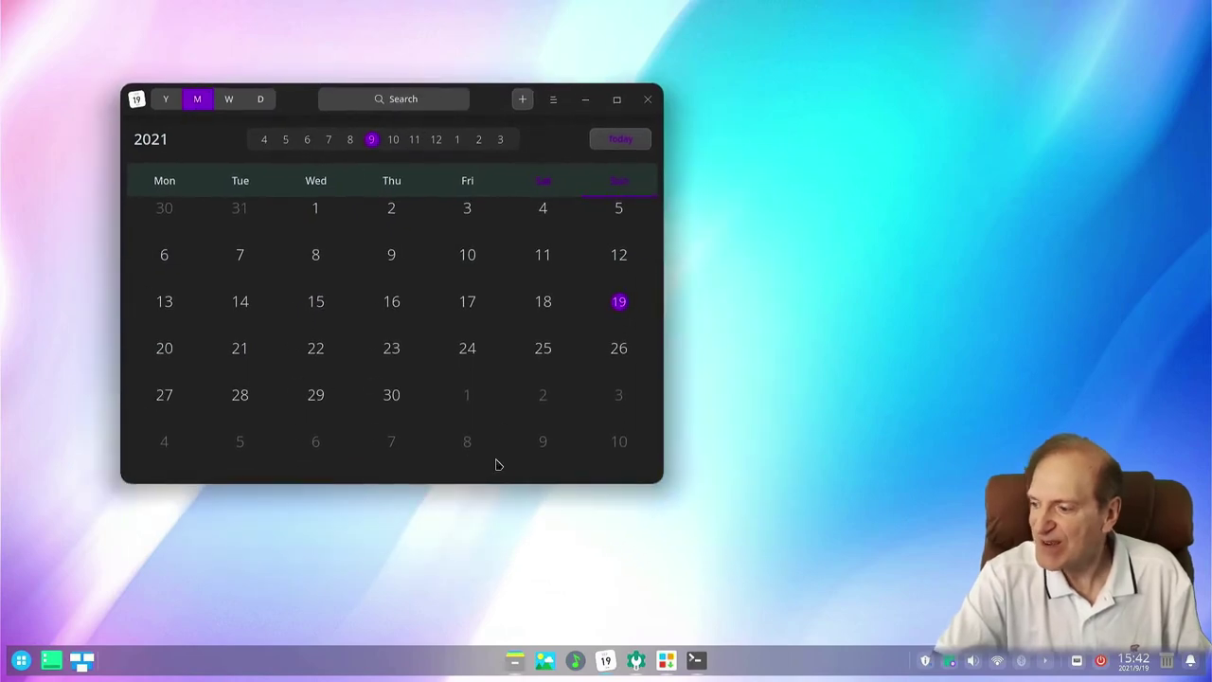
Step: In Personalization > General, try pink and yellow, then settle on the green accent colour
left_click(638, 663)
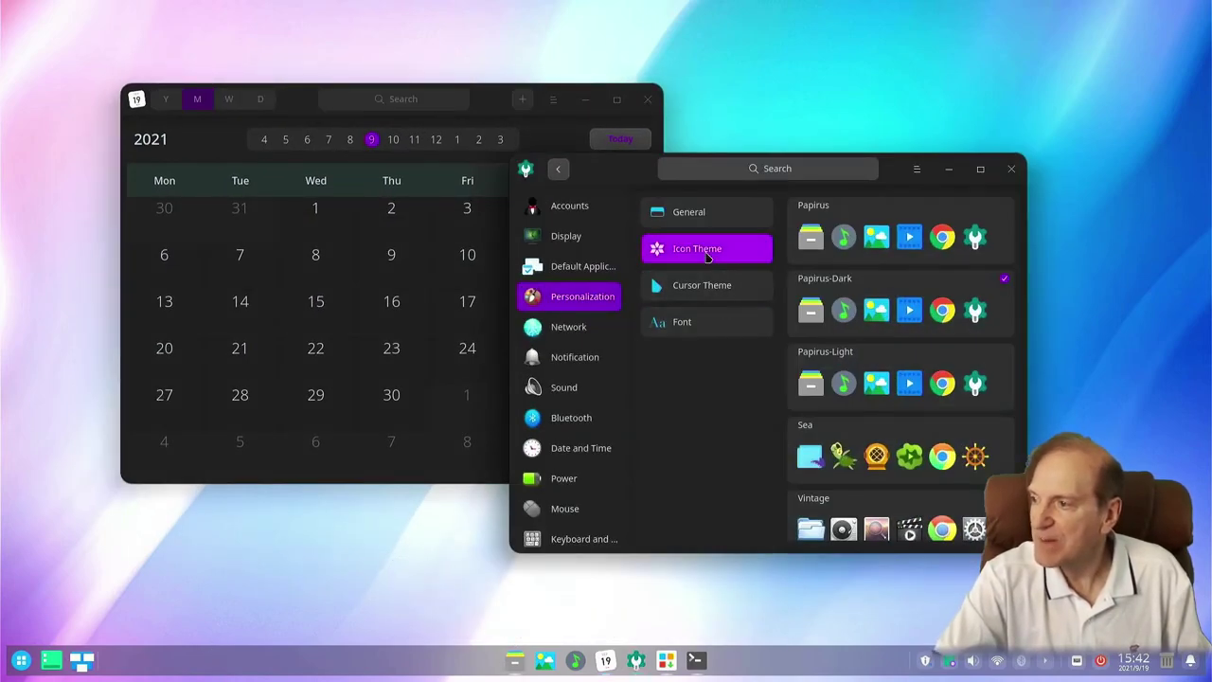
left_click(700, 212)
left_click(805, 308)
left_click_drag(896, 171, 1015, 271)
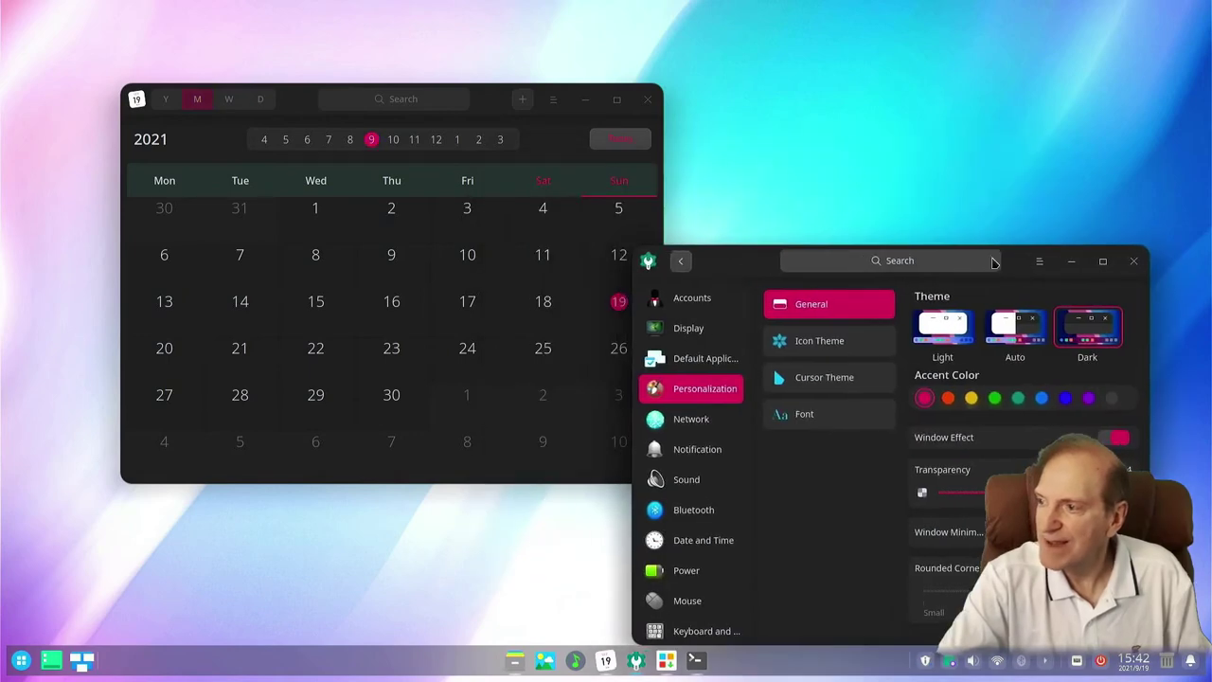
left_click(994, 398)
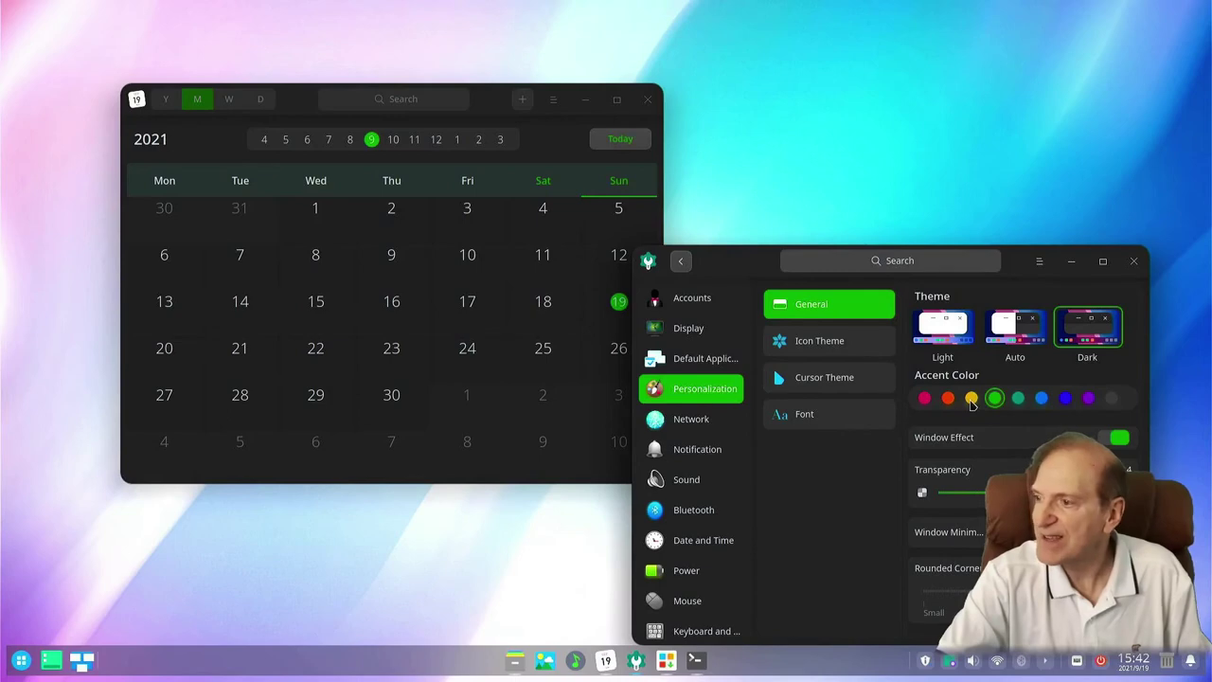
left_click(971, 398)
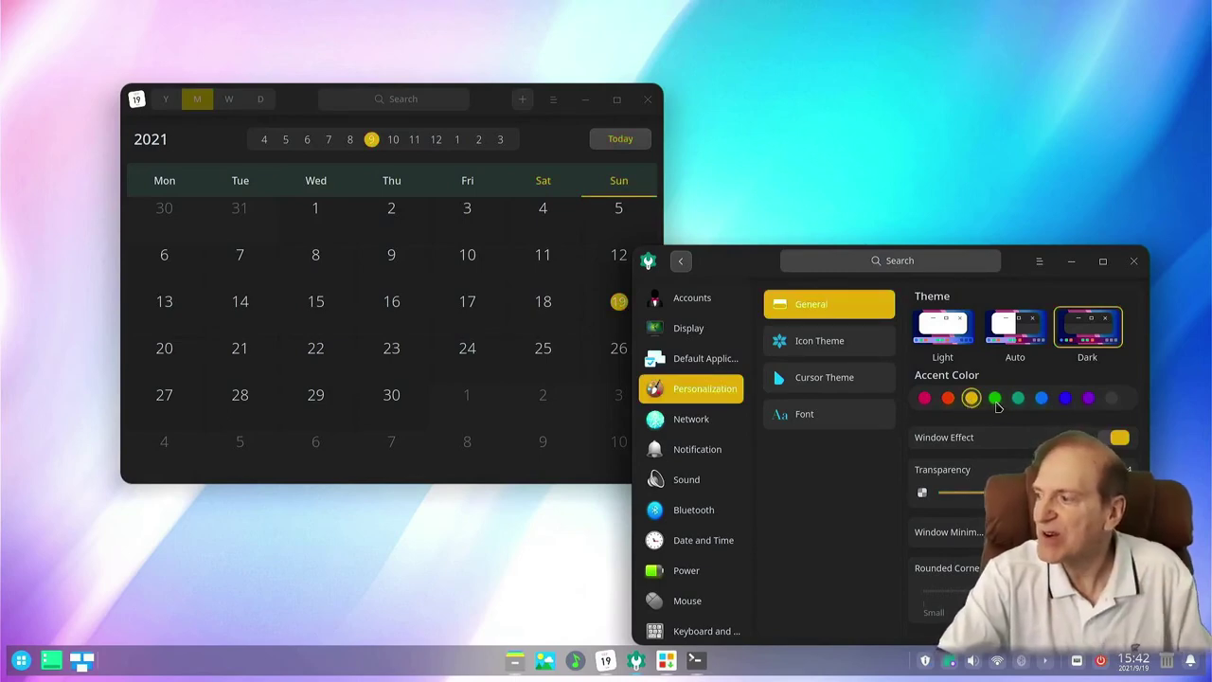
left_click(995, 398)
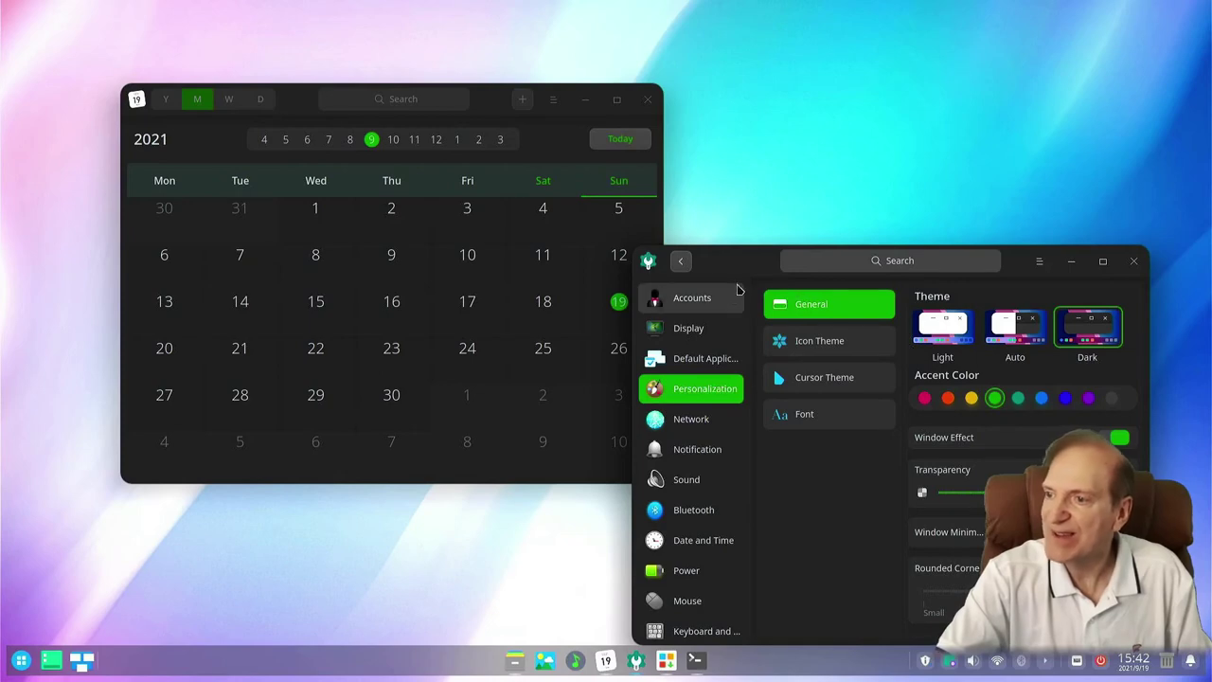
Step: Close the Settings window and move the calendar window right and down
mouse_move(743, 272)
left_mouse_down()
mouse_move(761, 271)
mouse_move(746, 257)
left_mouse_up()
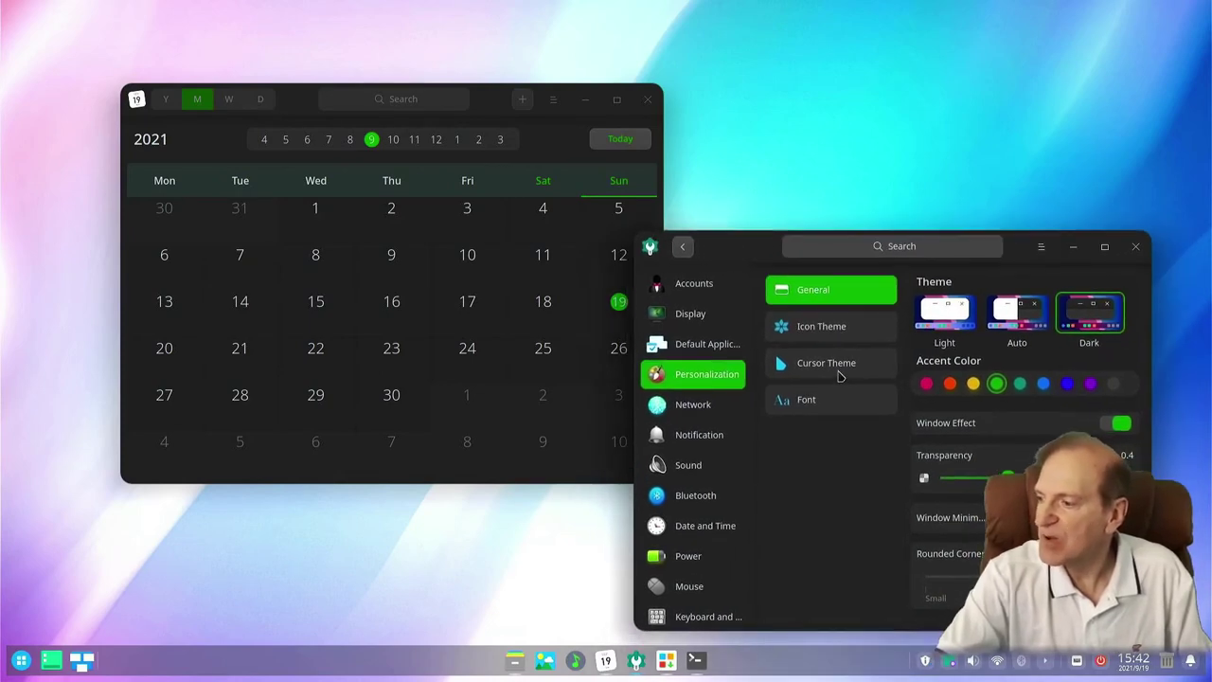
left_click(1137, 249)
left_click_drag(490, 105, 566, 148)
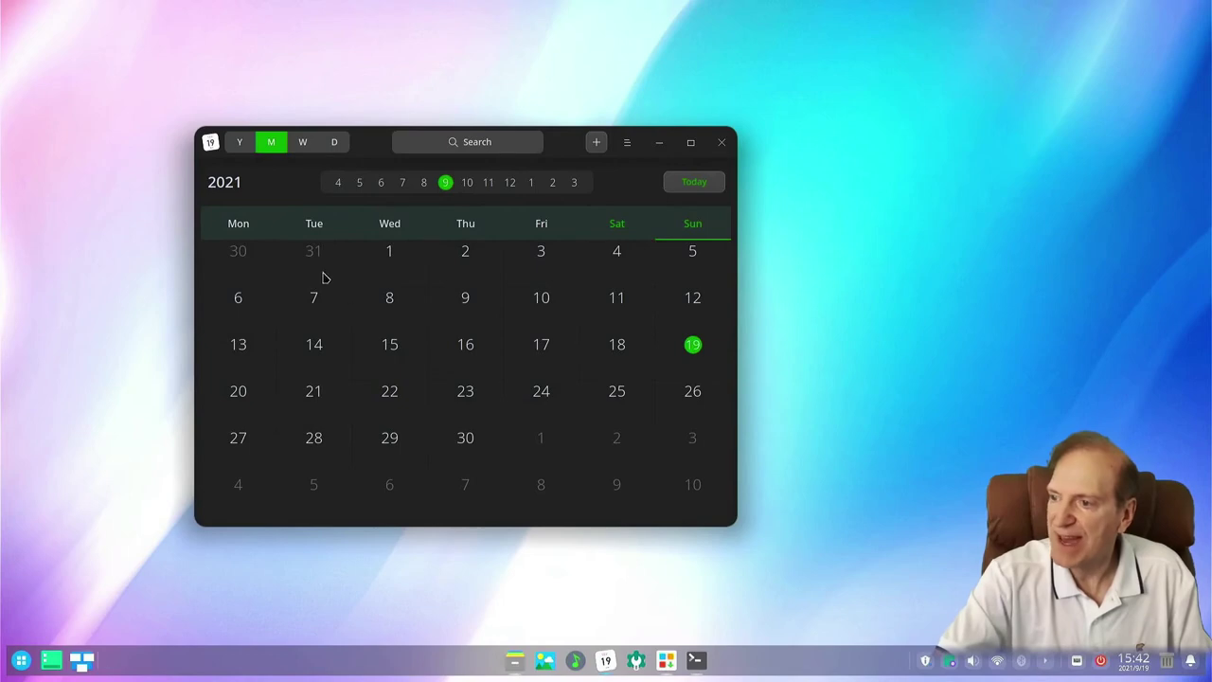
Step: Cycle the calendar through week, year and month views, ending on day view
left_click(303, 144)
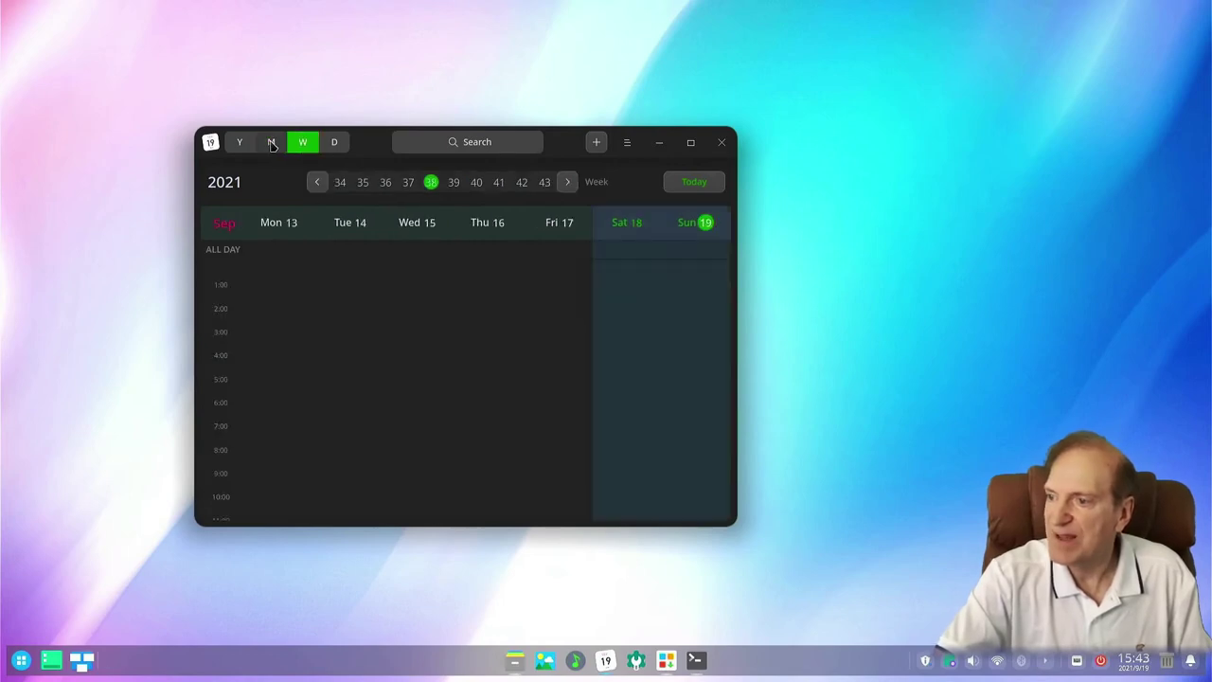
key("ctrl+d")
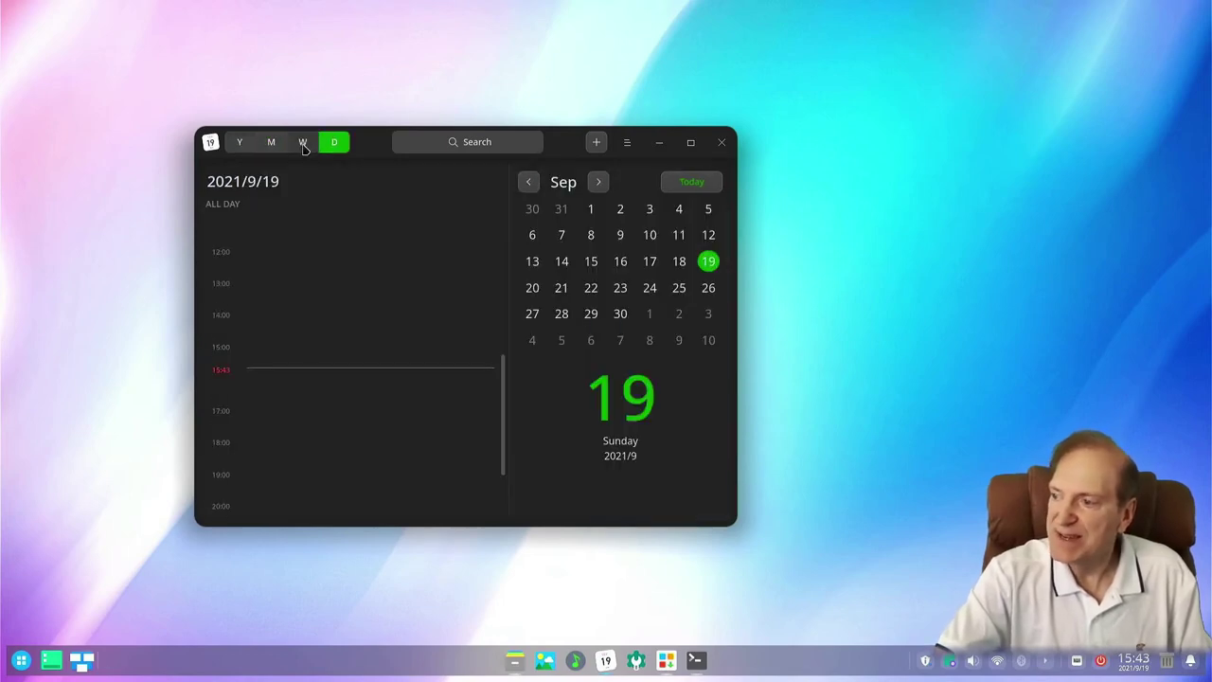
key("ctrl+y")
key("ctrl+m")
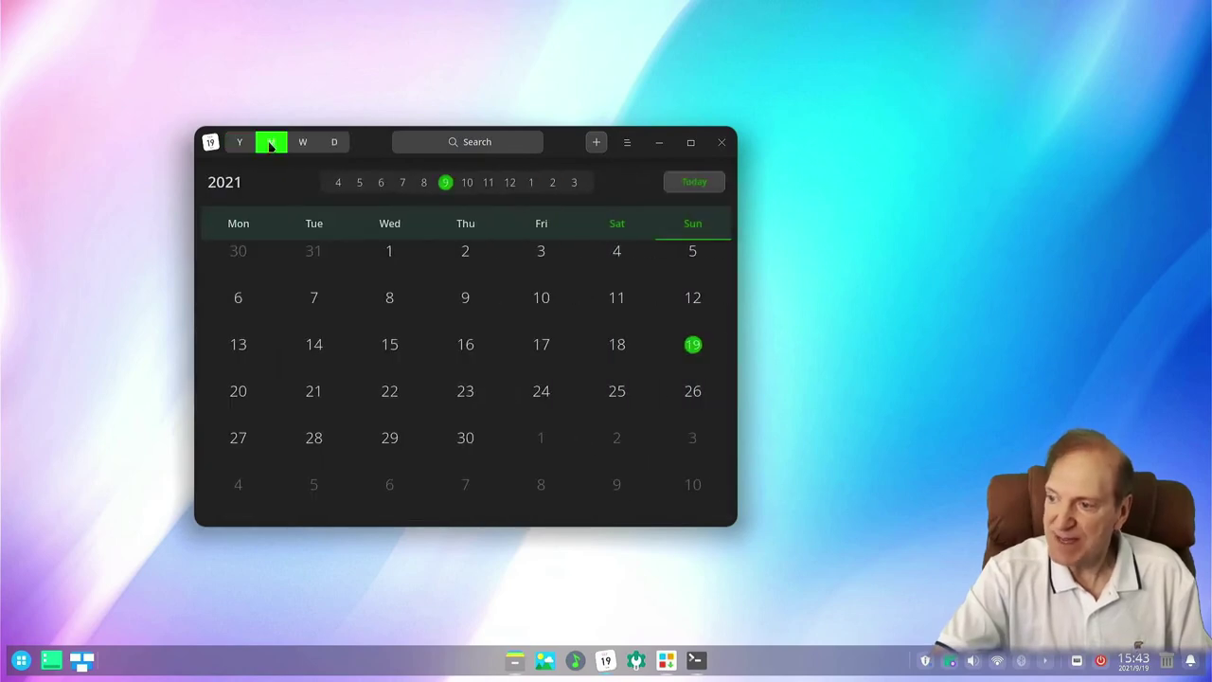
left_click(303, 143)
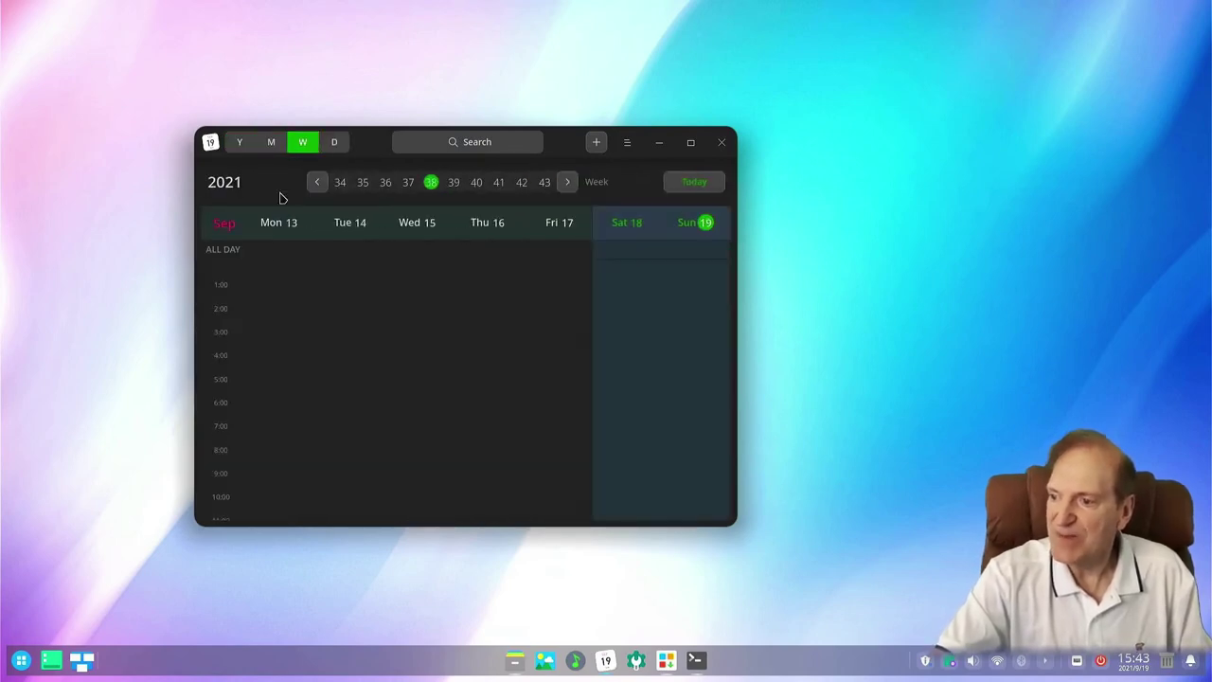
left_click(333, 142)
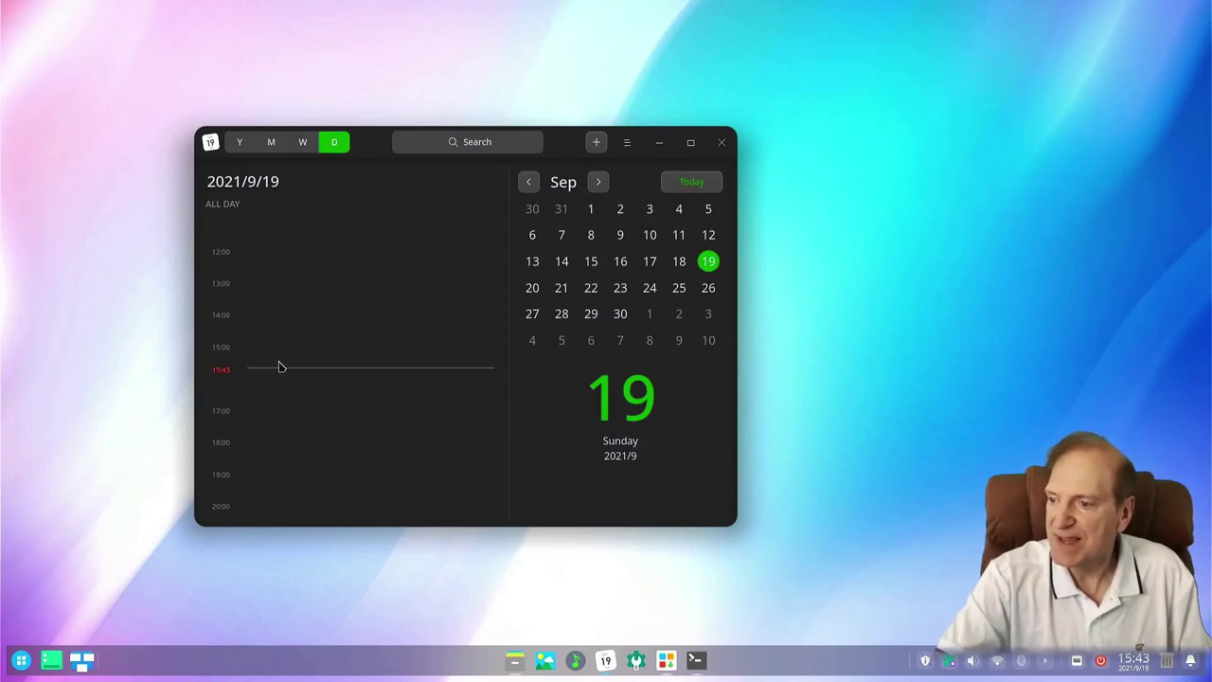
Step: Show Sunday 26 September in day view and open the main menu's Theme choices
left_click(680, 263)
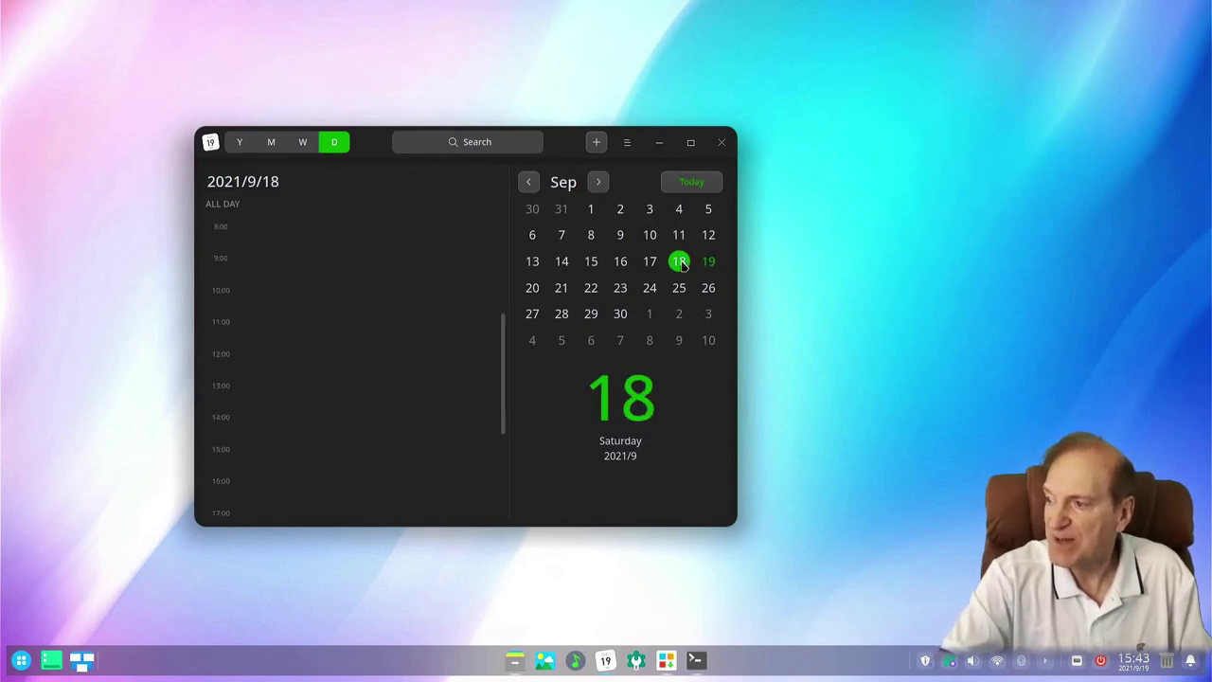
left_click(621, 262)
left_click(708, 288)
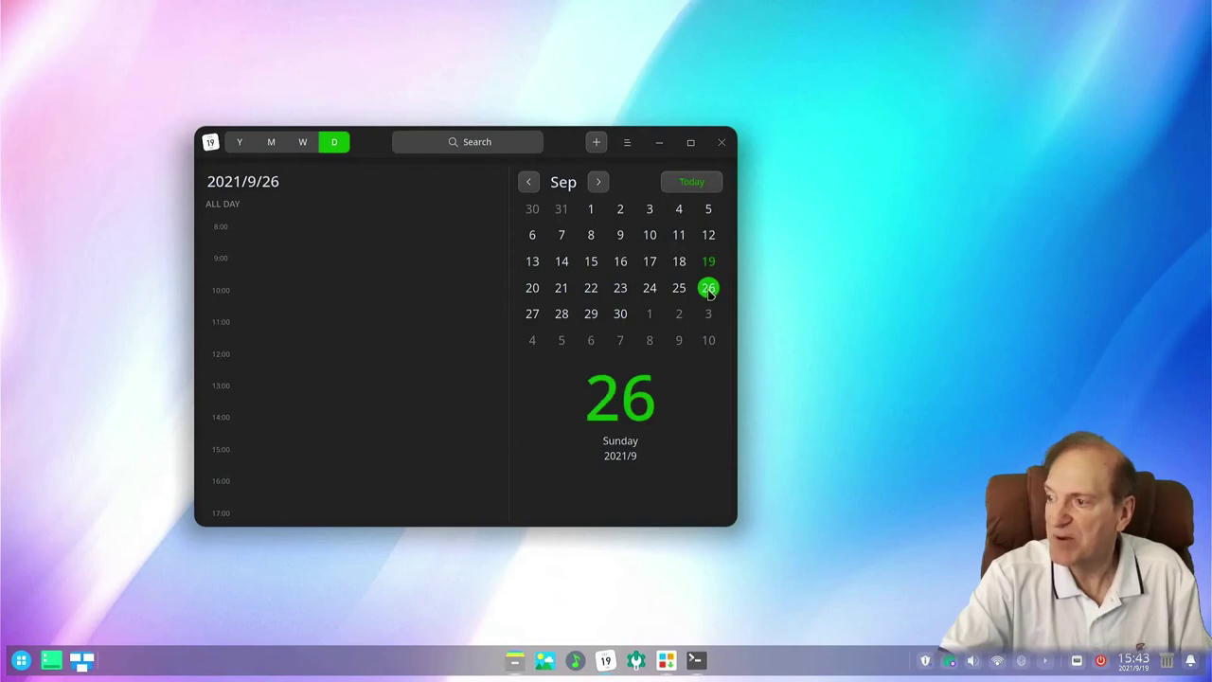
left_click(627, 142)
mouse_move(633, 170)
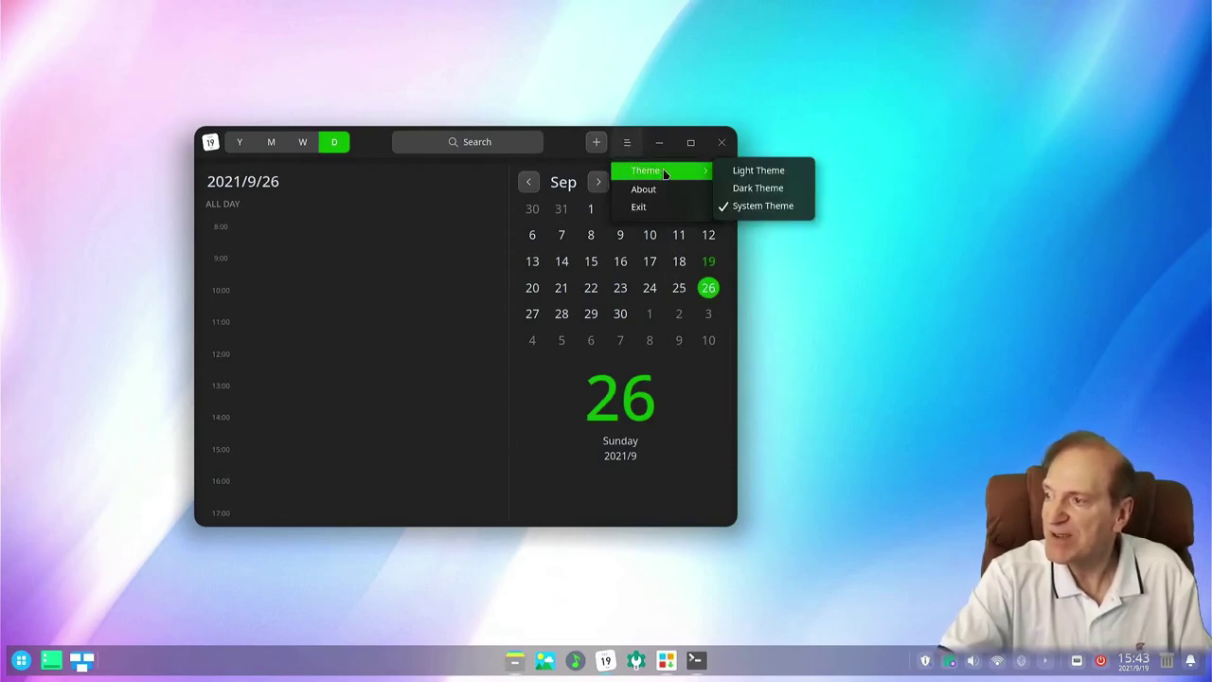
Step: Choose Light Theme from the calendar's Theme submenu
left_click(745, 171)
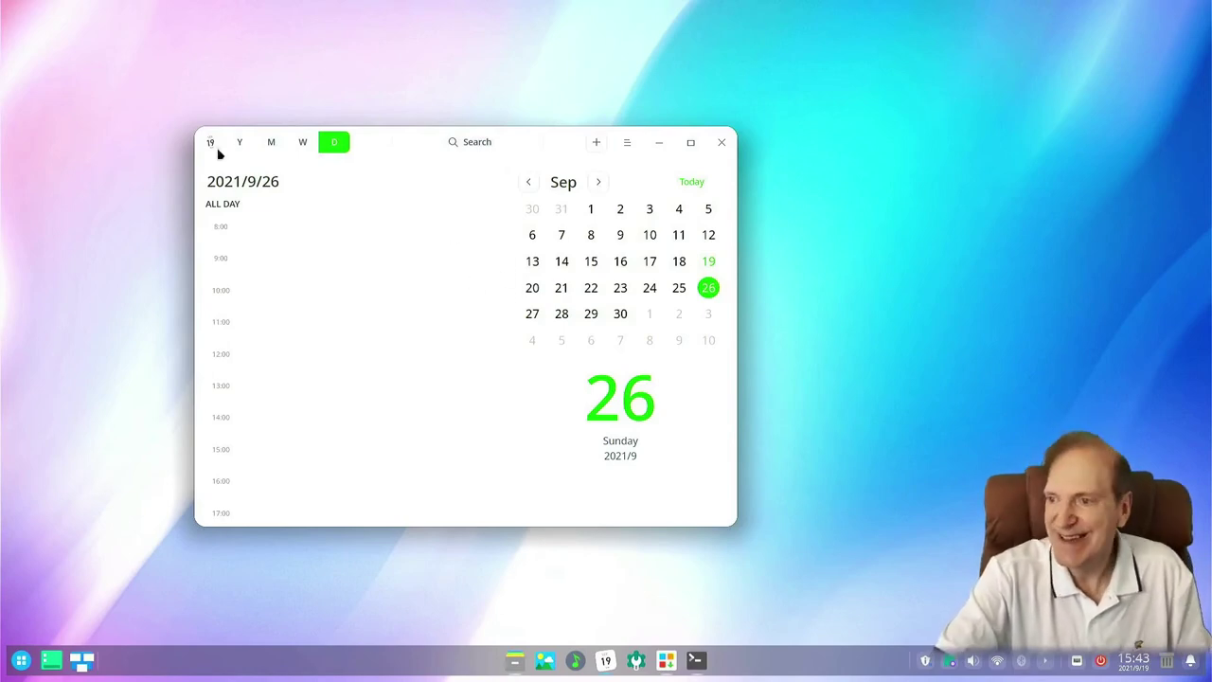
Step: Discard a stray new-event form on the 26th and select 30 September
double_click(338, 261)
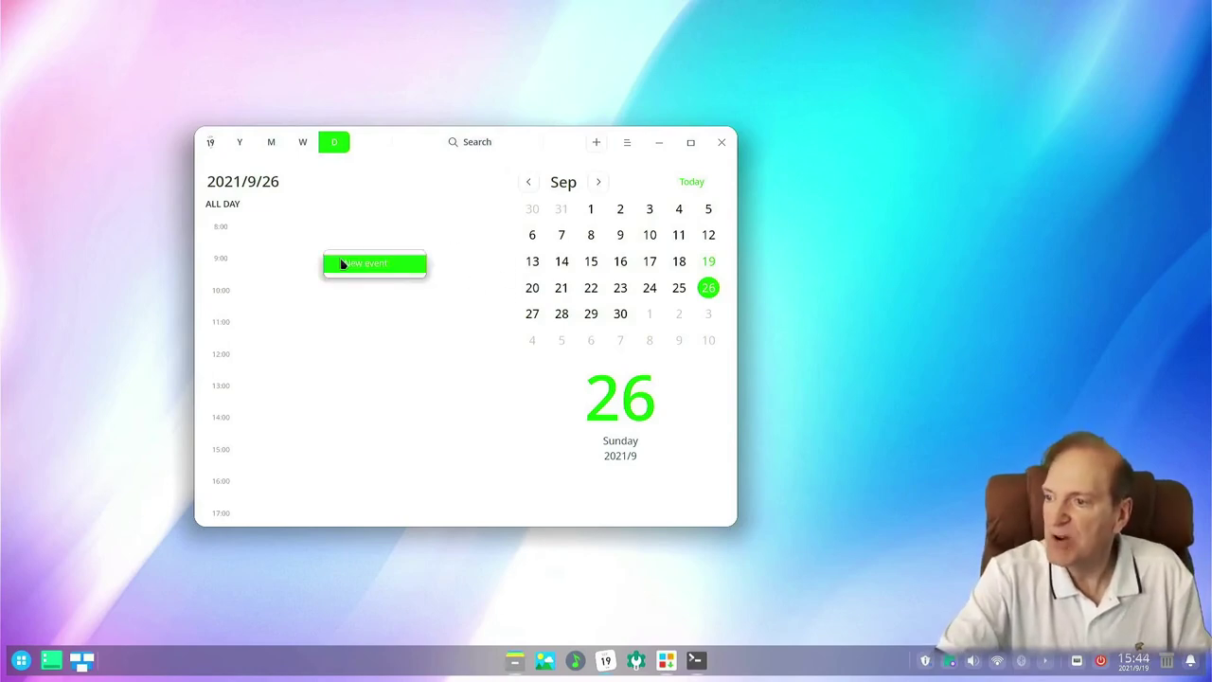
double_click(350, 270)
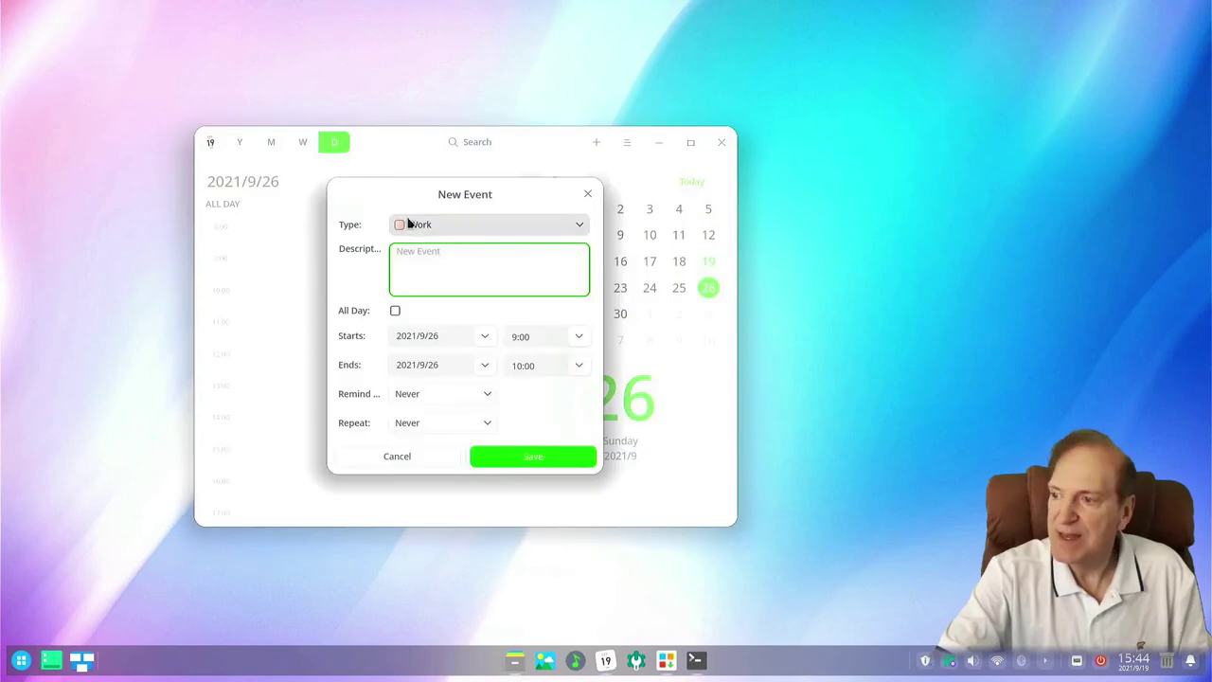
left_click_drag(420, 197, 285, 246)
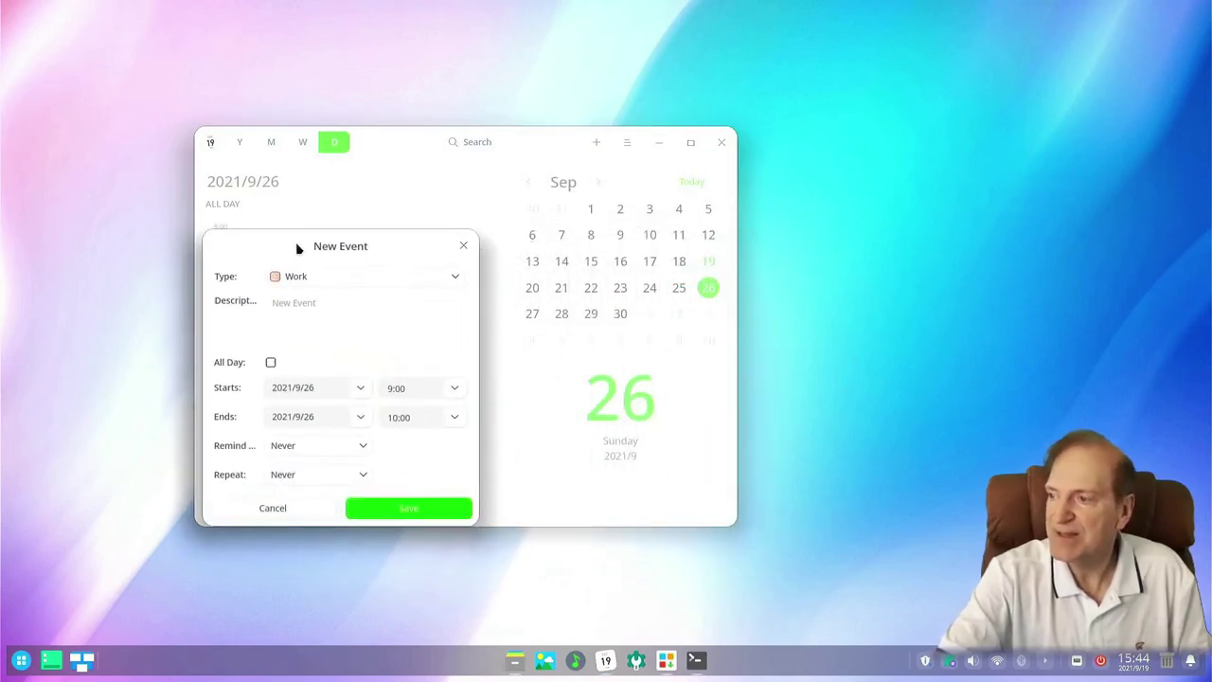
left_click(463, 248)
left_click(620, 314)
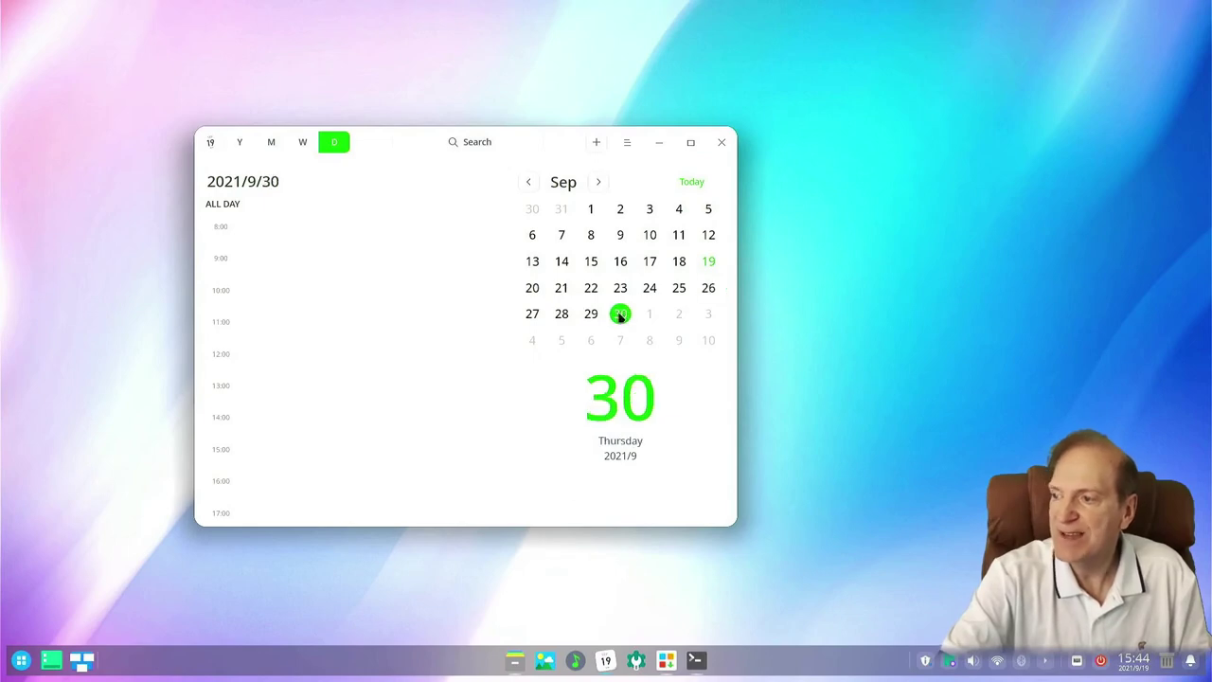
Step: Save a 'Dentist Appointment' event on 30 September from 1:00 to 4:00
double_click(291, 284)
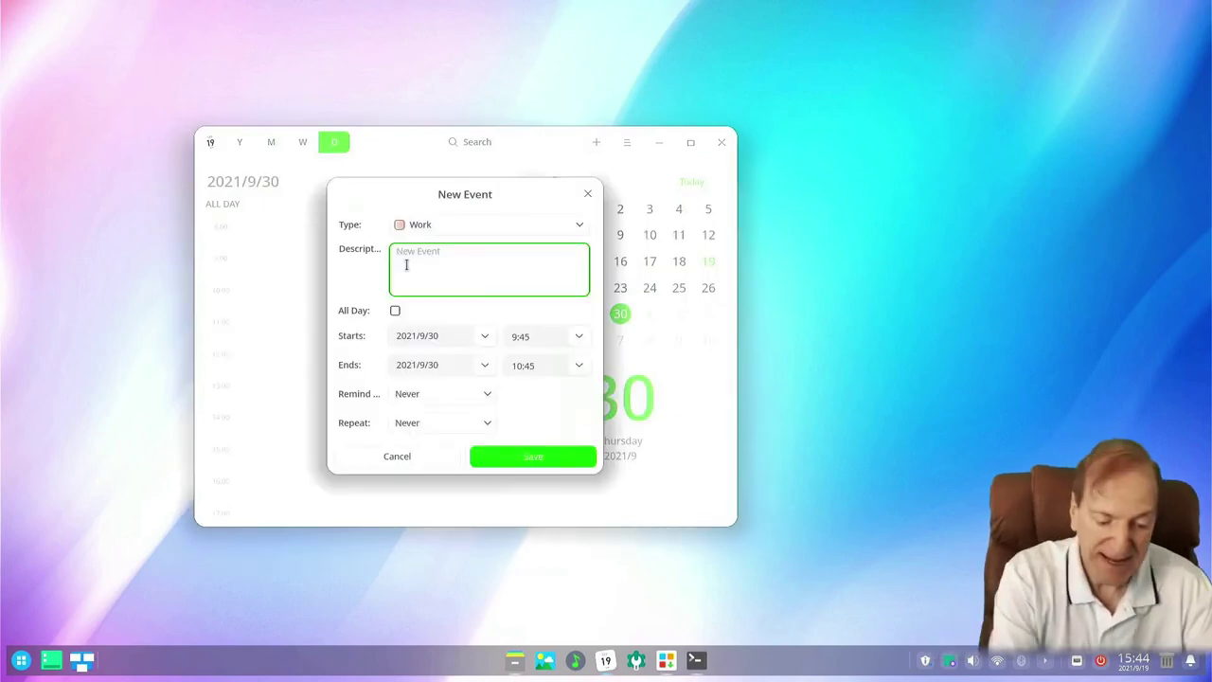
type("Dentist Appointment")
left_click(578, 336)
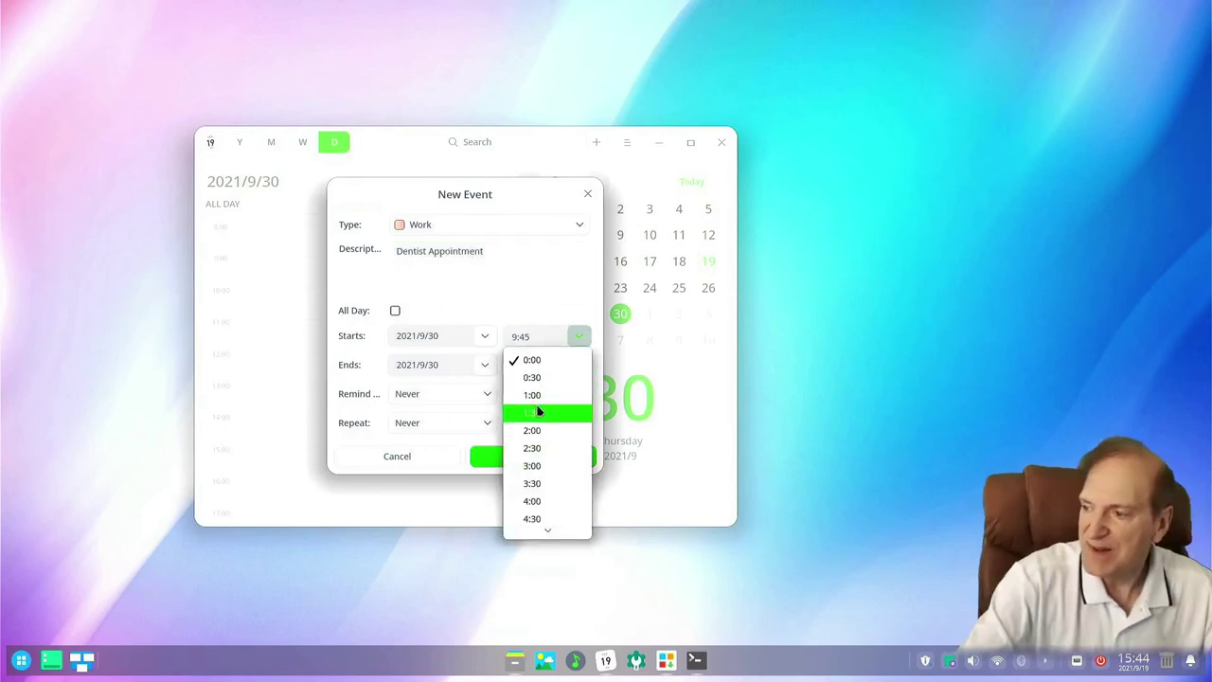
left_click(537, 400)
left_click(578, 367)
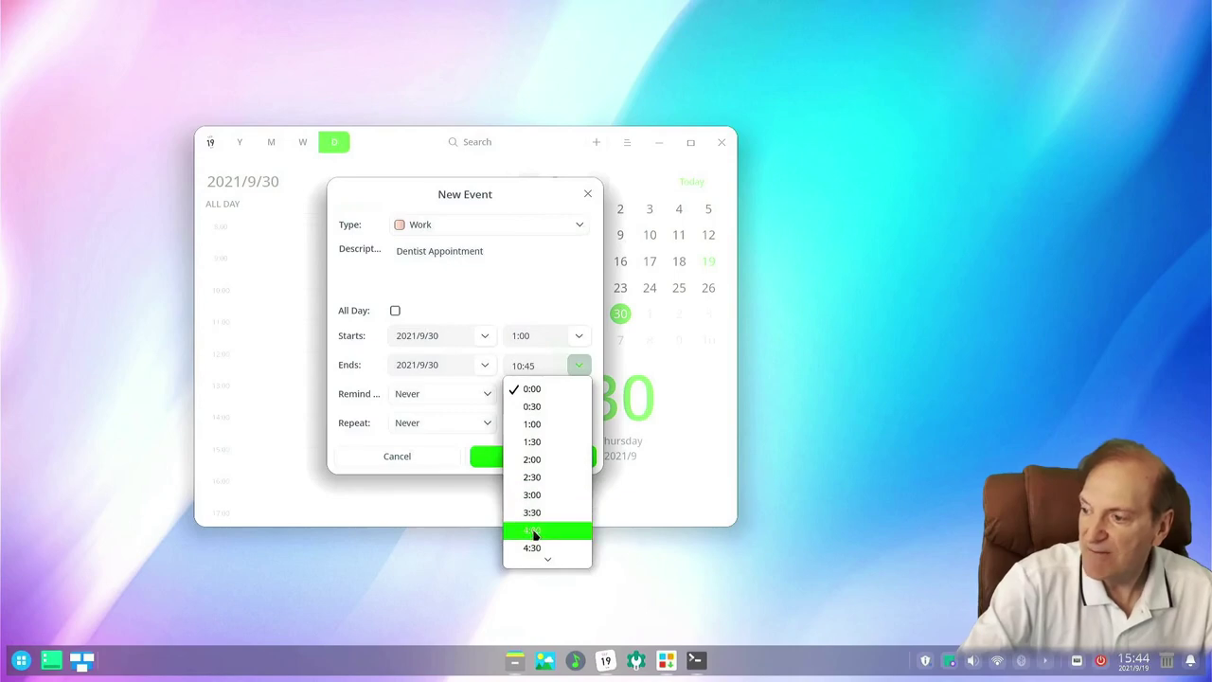
left_click(533, 530)
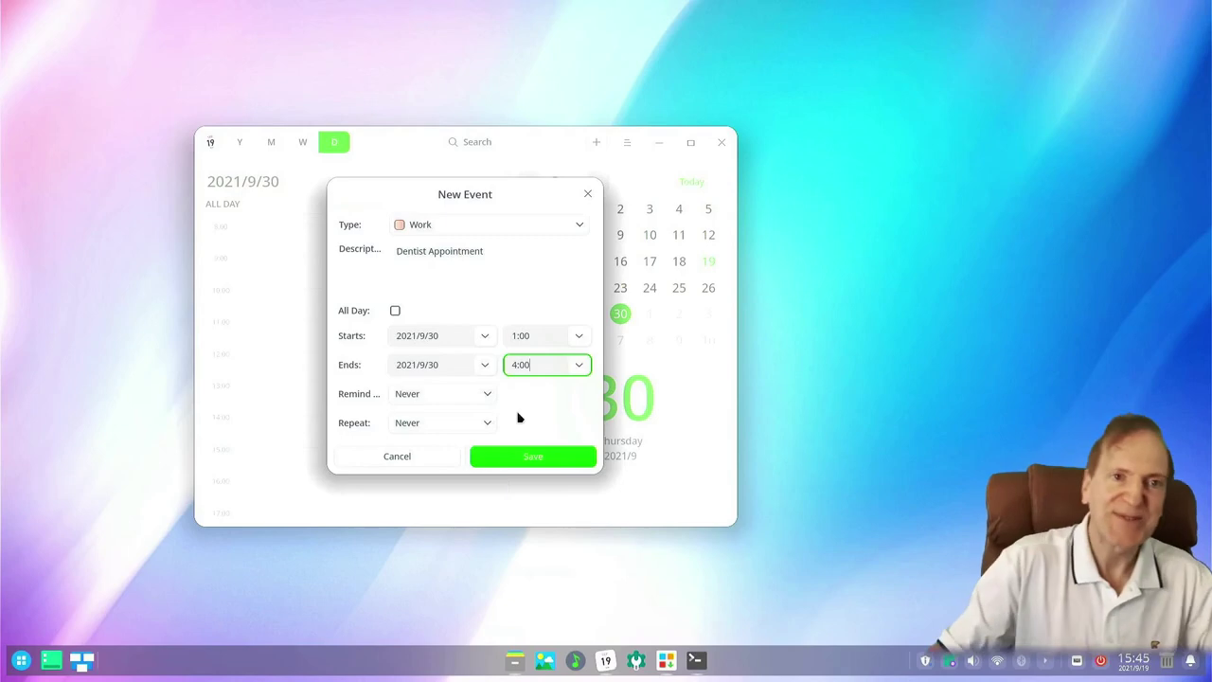
left_click(522, 453)
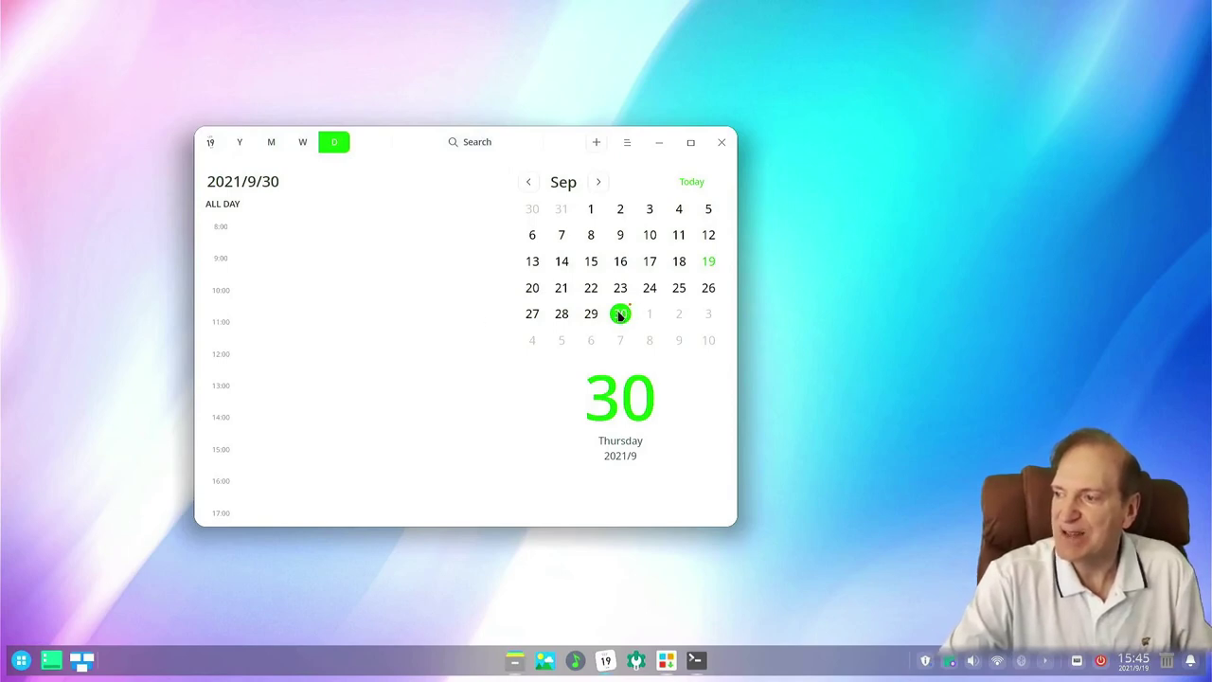
Step: Check days 24, 27 and 30, confirming the Dentist Appointment on the 30th, then close Calendar
scroll(437, 304, "down", 3)
scroll(437, 304, "up", 10)
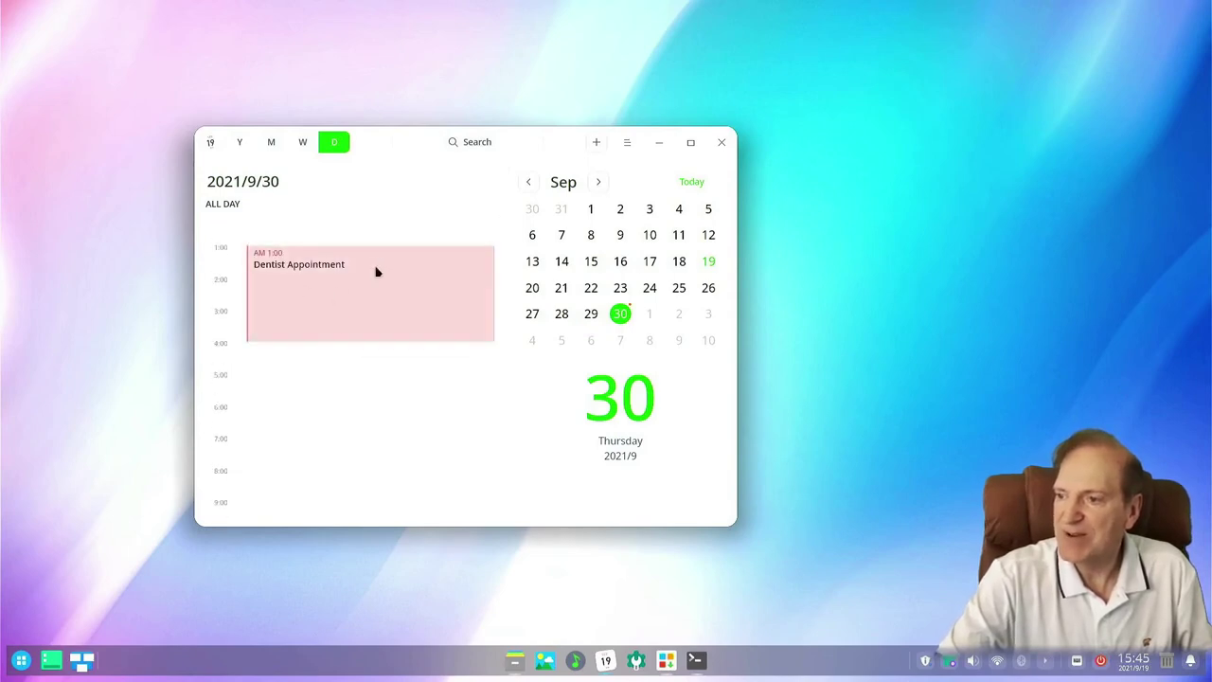
left_click(650, 288)
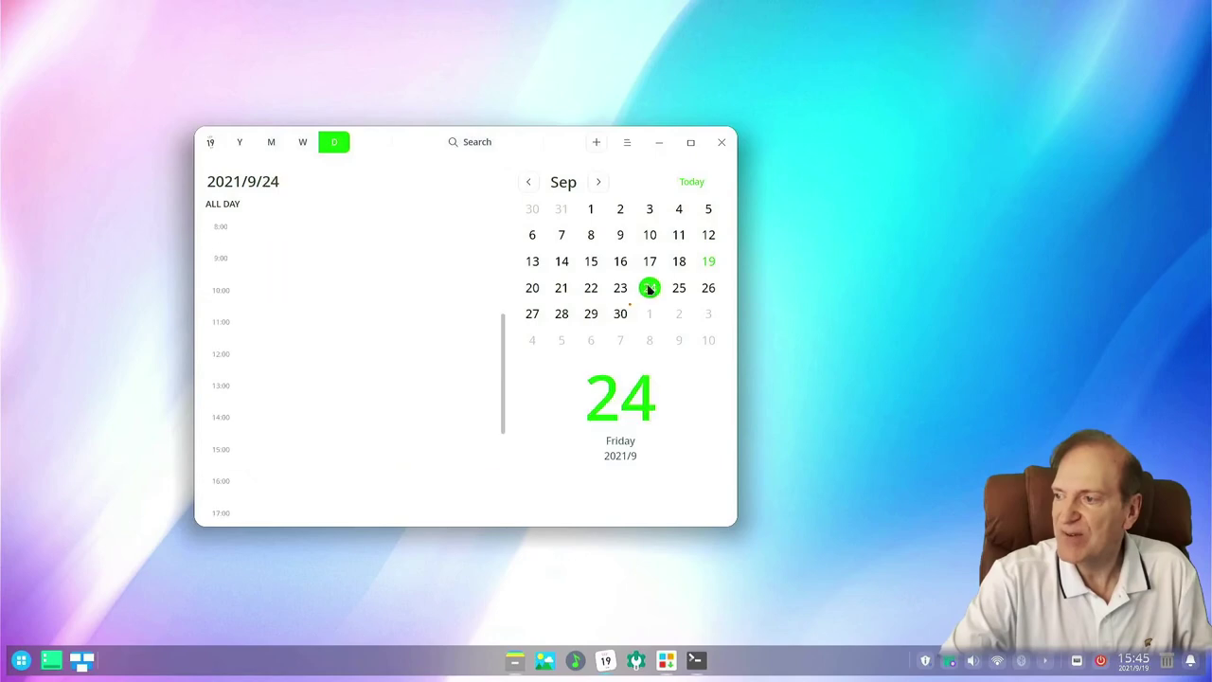
left_click(534, 314)
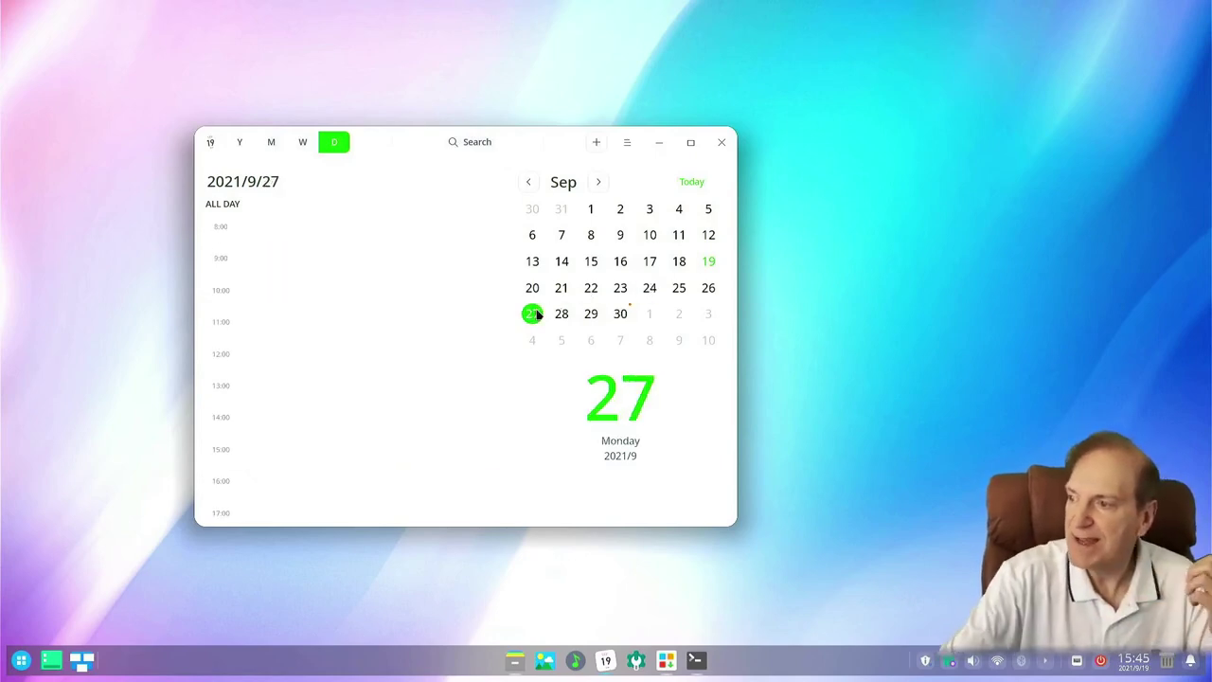
left_click(620, 315)
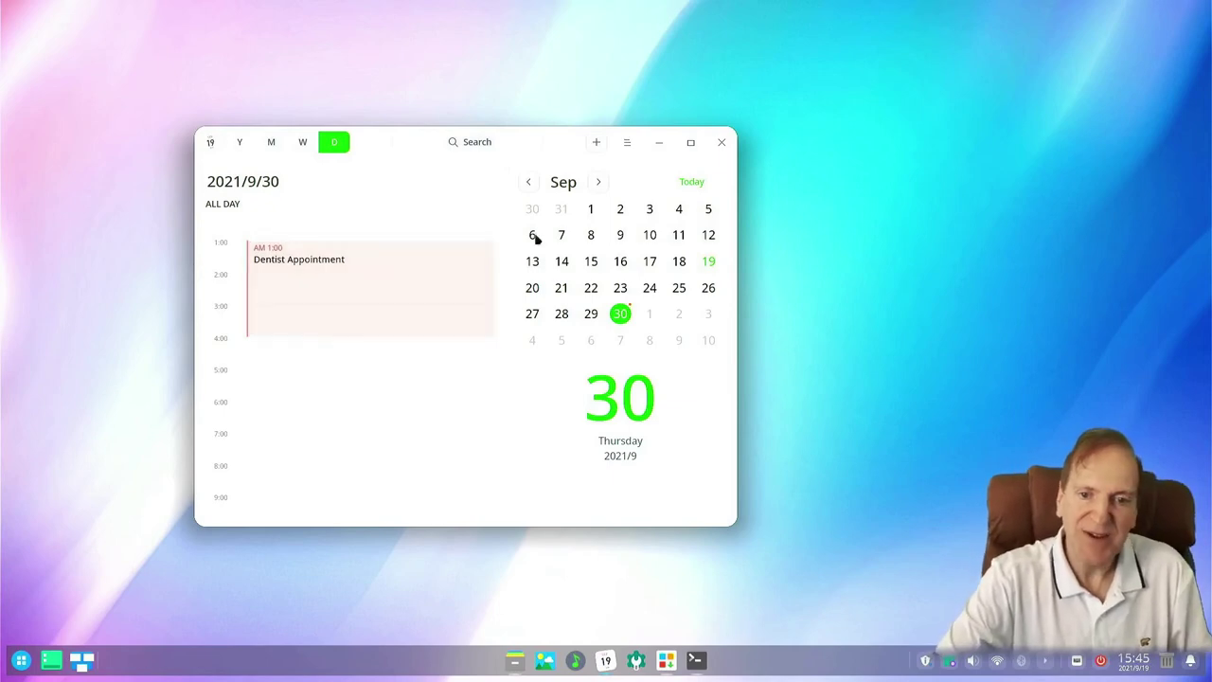
left_click(722, 142)
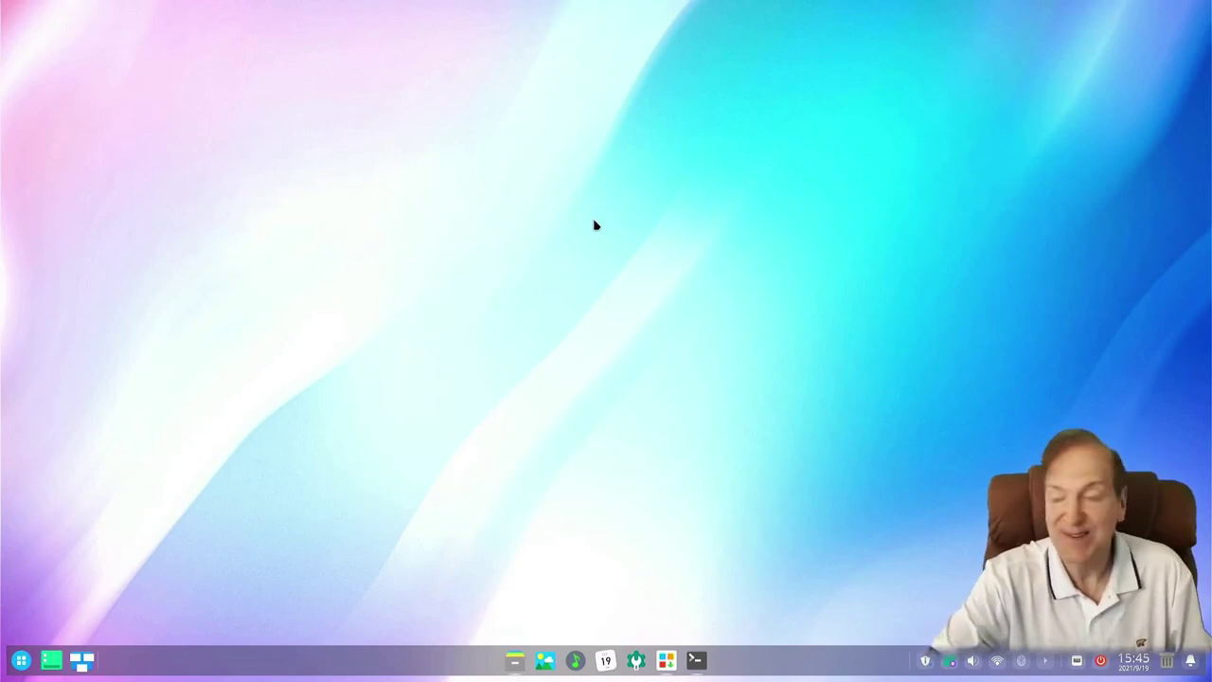
Step: Bring up the package download window, then open Control Center and move it up-left
left_click(667, 663)
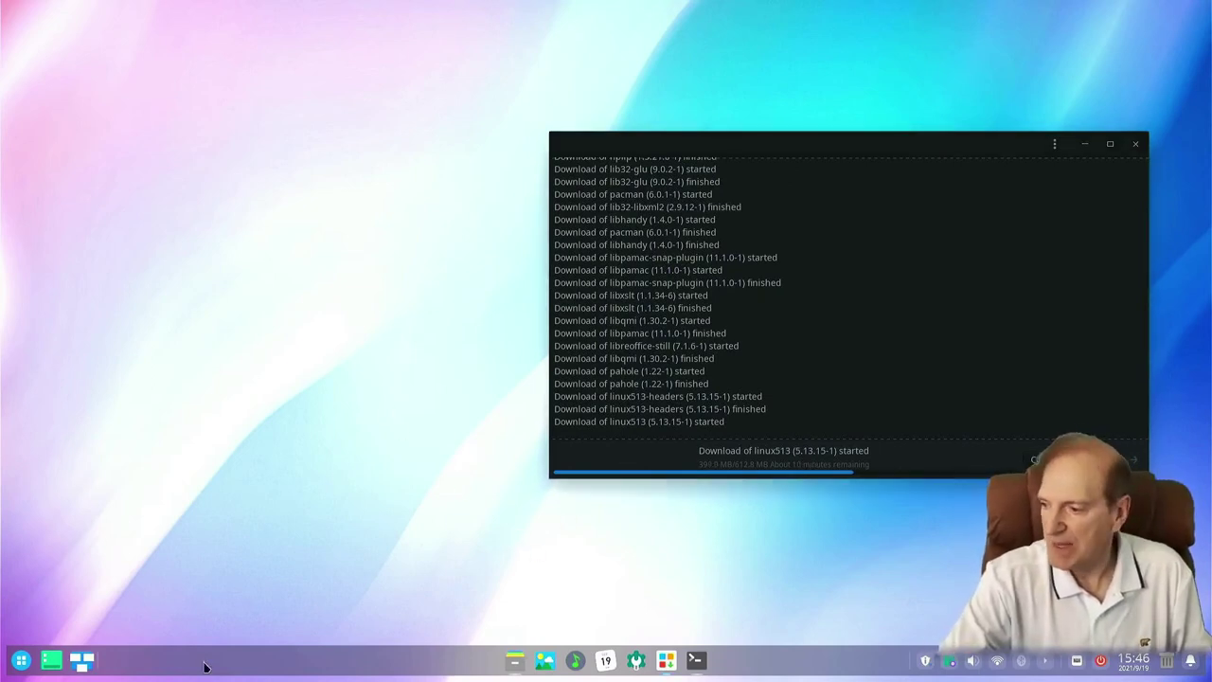
left_click(636, 662)
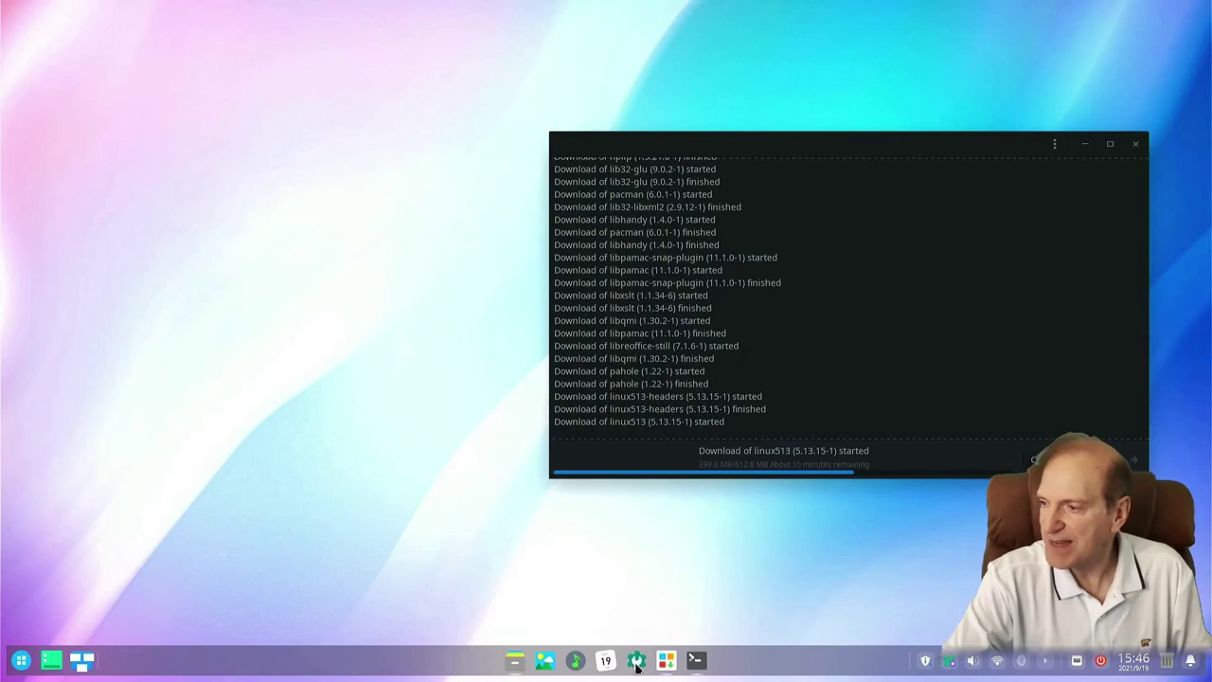
left_click_drag(449, 162, 296, 99)
Step: Apply the bloom-classic icon theme under Personalization > Icon Theme
left_click(612, 185)
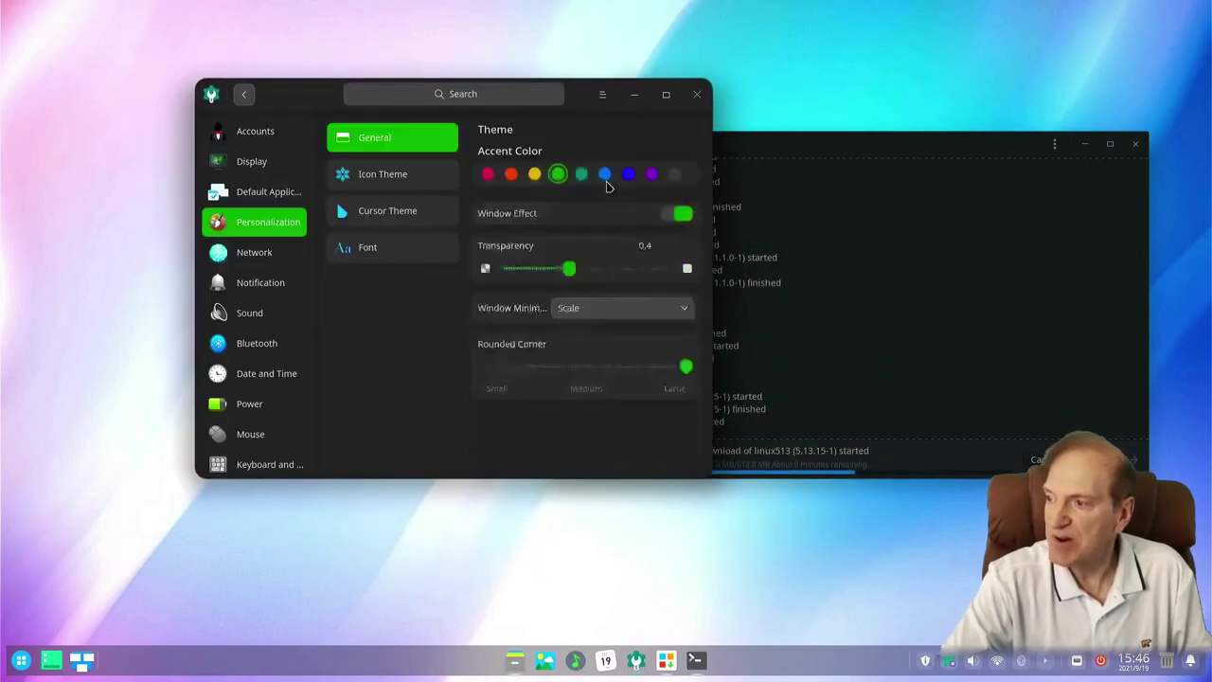
left_click(380, 178)
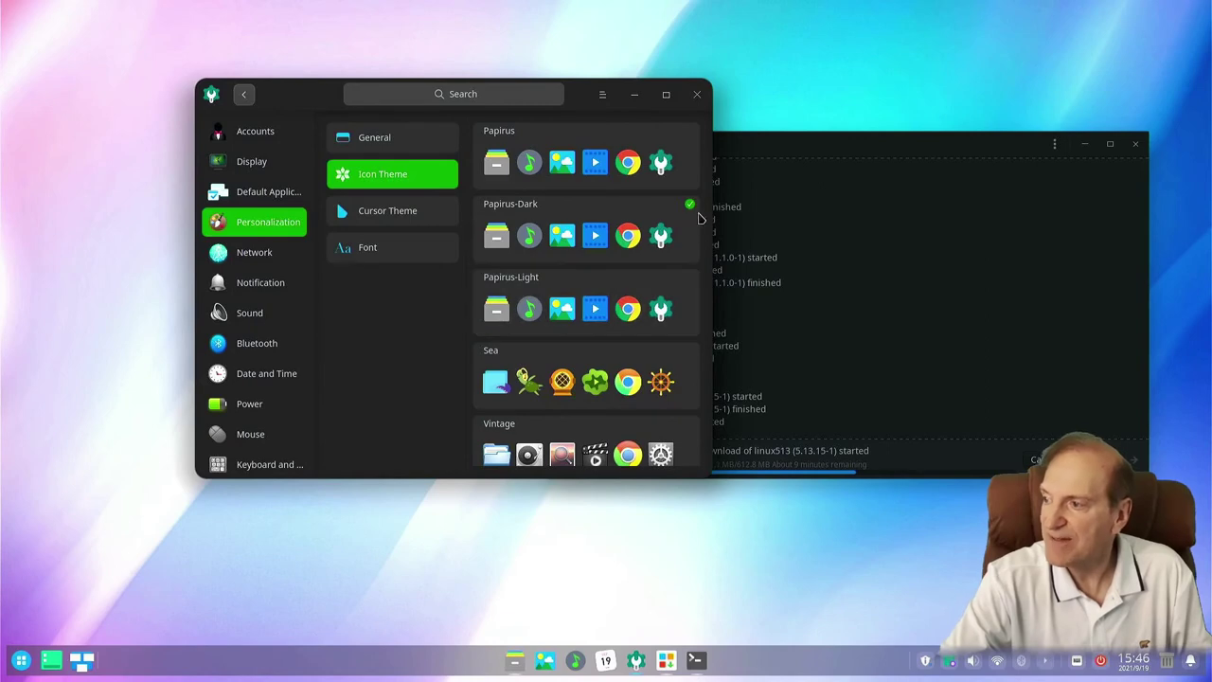
scroll(700, 218, "down", 5)
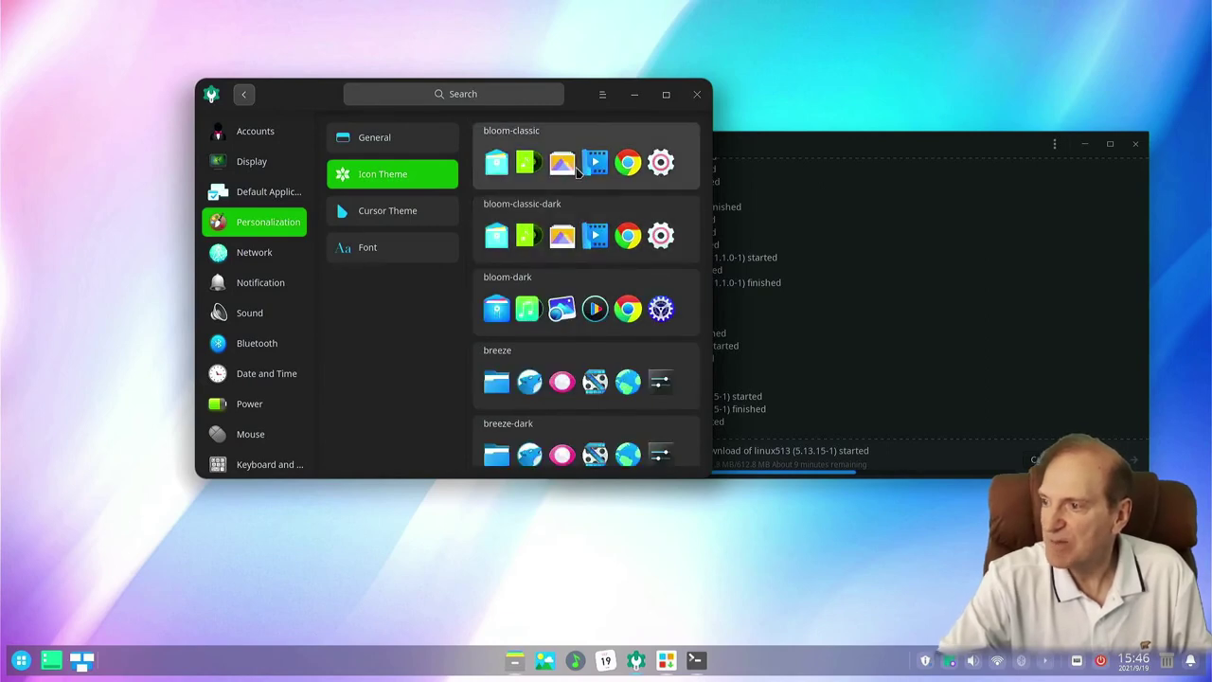
left_click(578, 169)
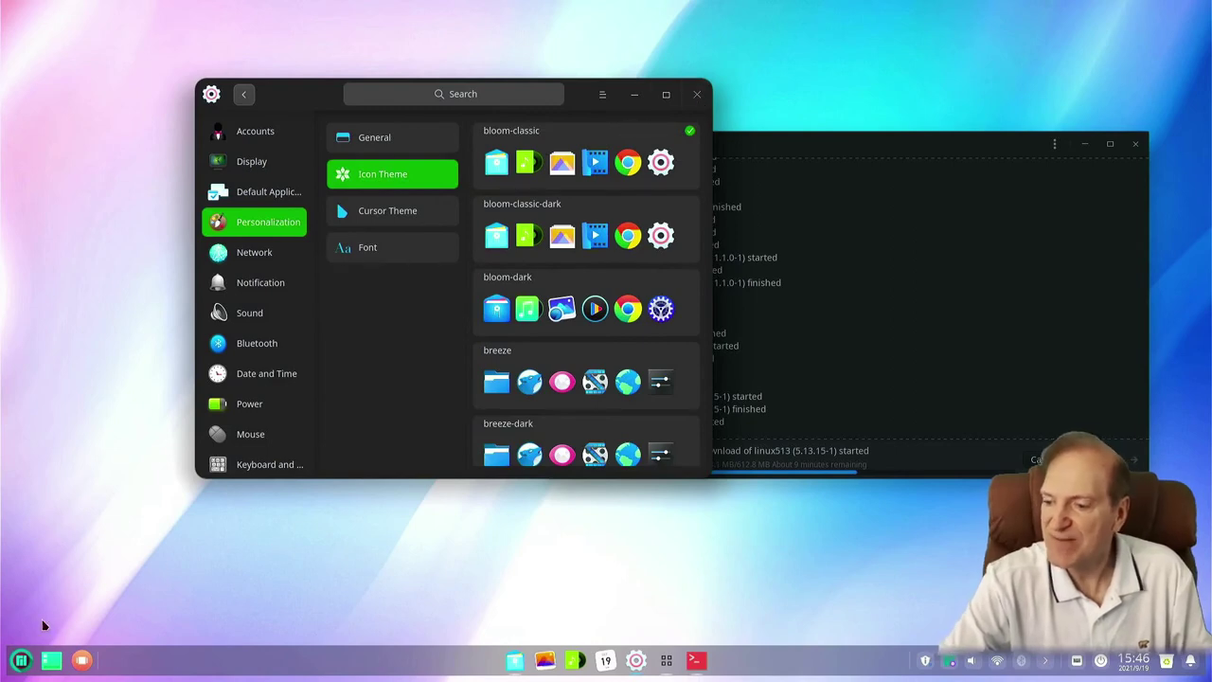
Step: Browse the launcher in full-screen and compact modes, including Graphics, to inspect the new icons
left_click(20, 660)
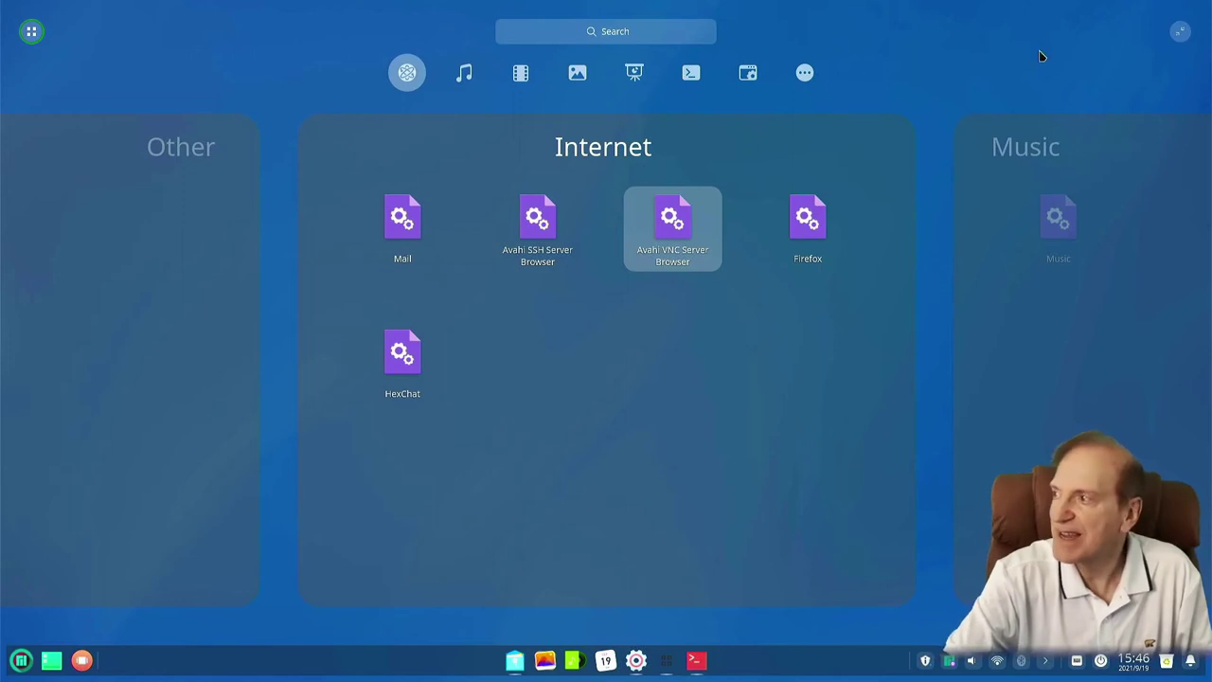
left_click(1182, 34)
left_click(375, 589)
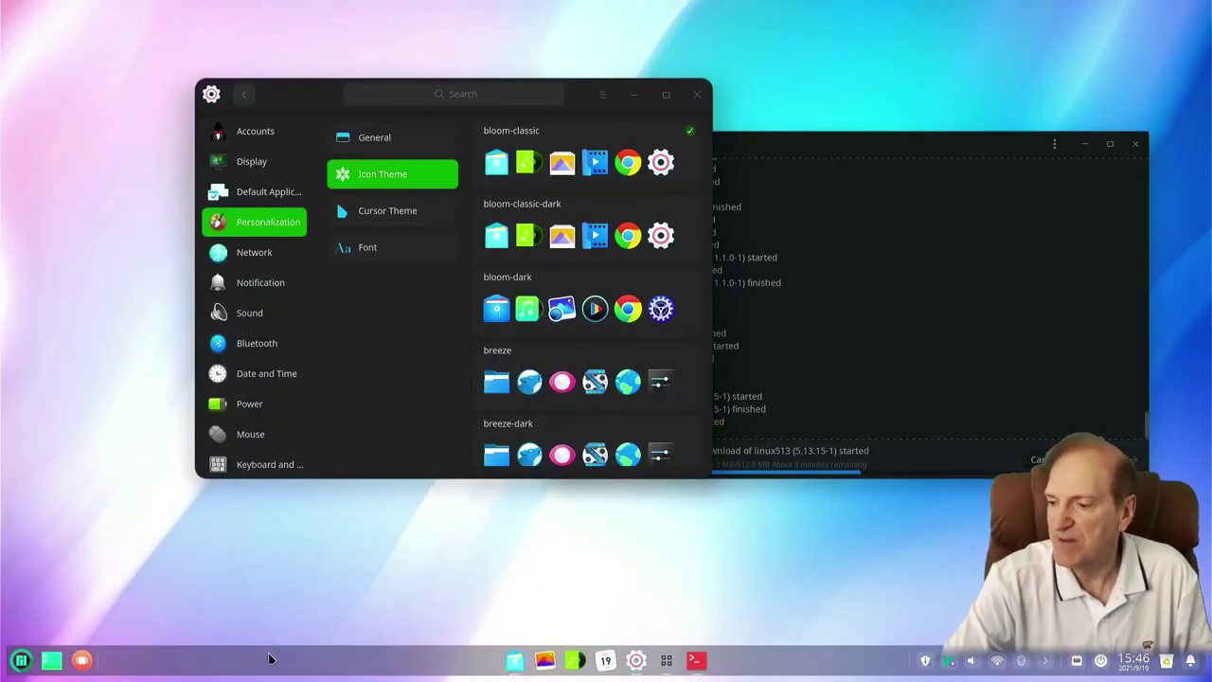
left_click(21, 660)
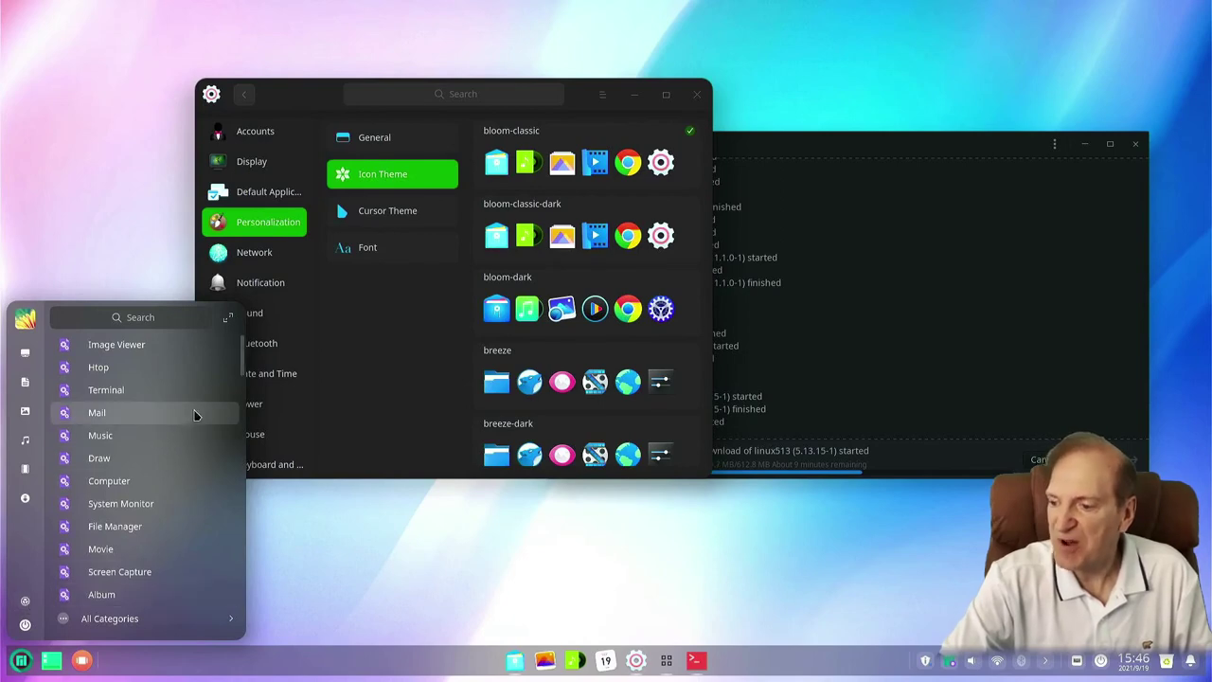
left_click(191, 621)
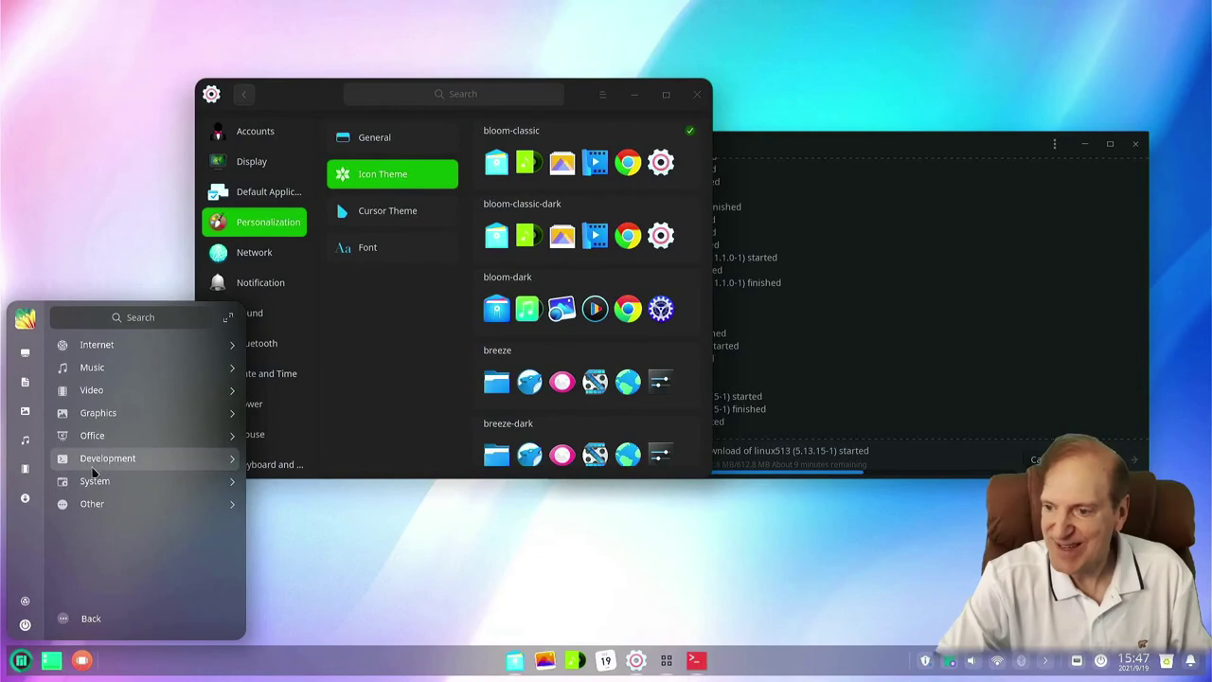
left_click(98, 414)
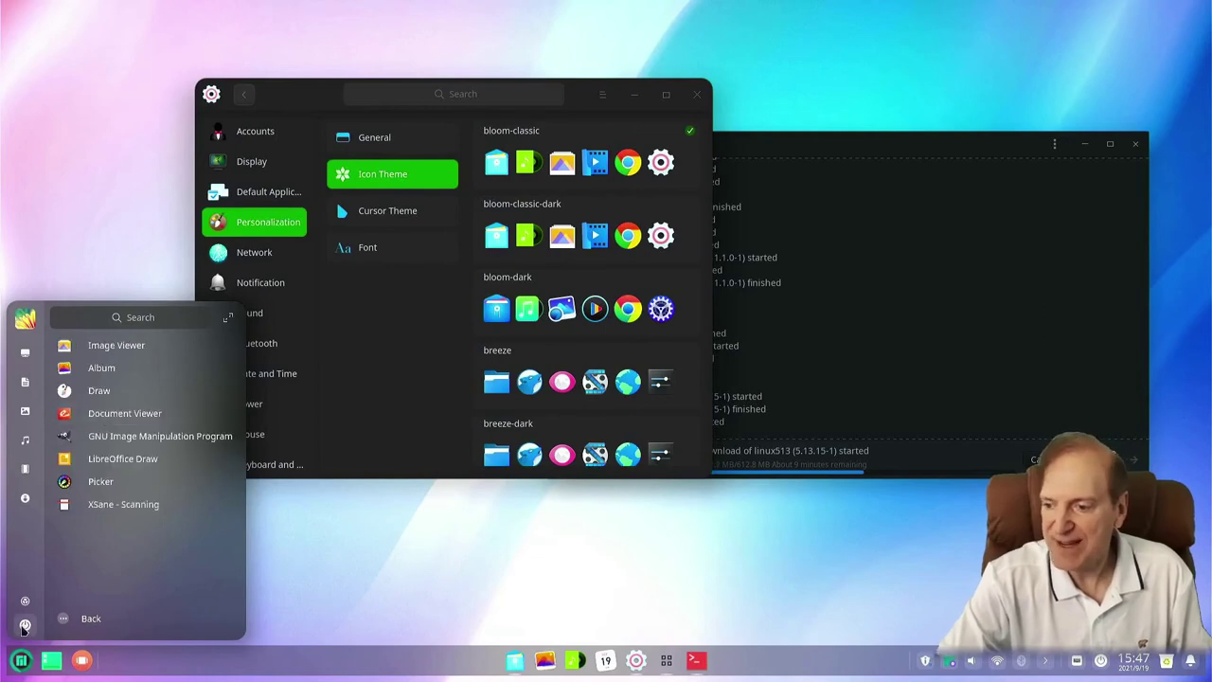
left_click(228, 318)
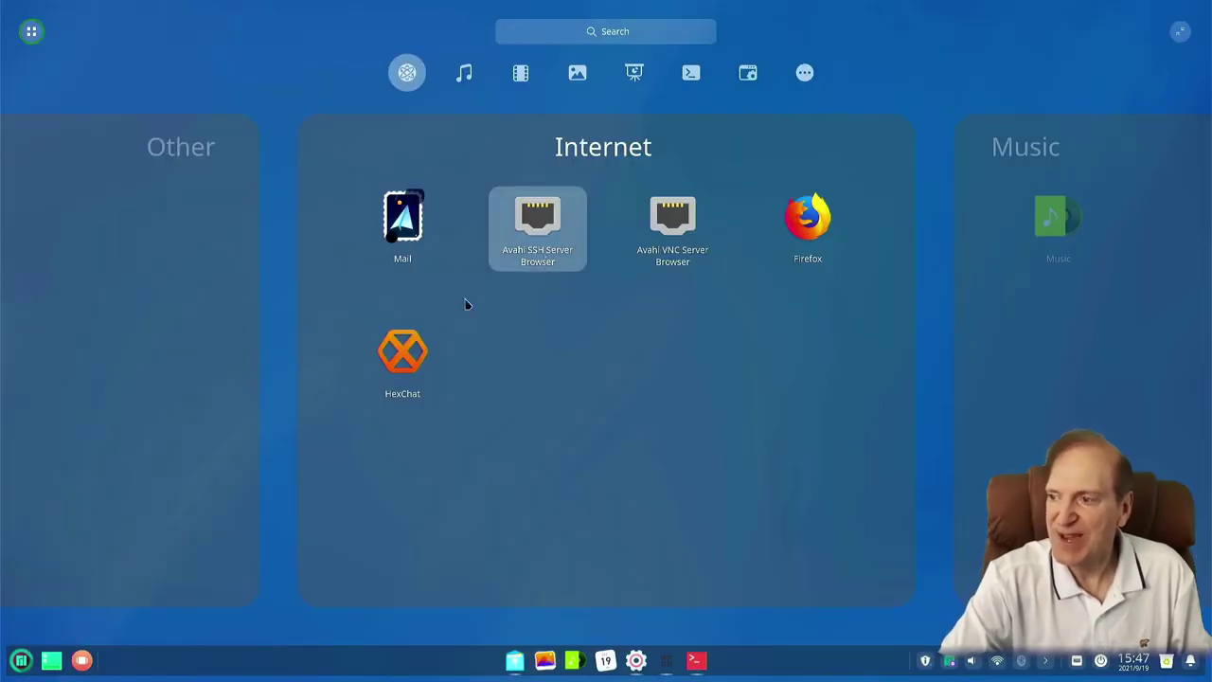
left_click(272, 373)
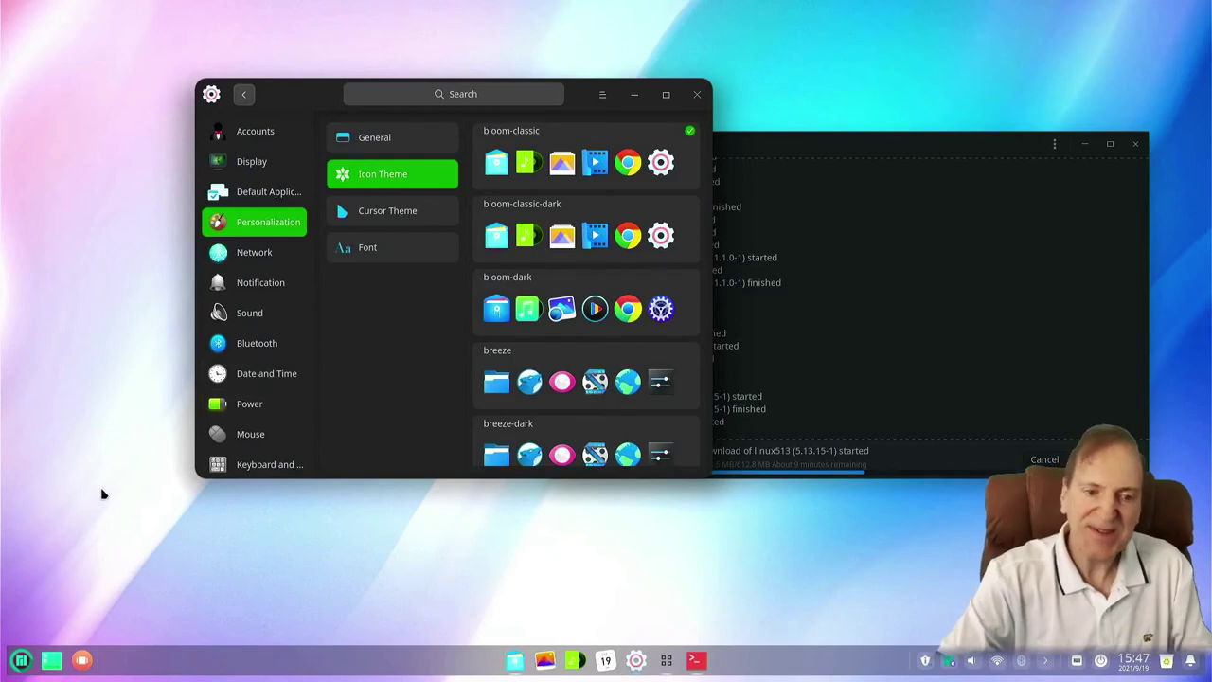
Step: View all apps in the launcher, return to compact mode, and apply the breeze icon theme
left_click(21, 663)
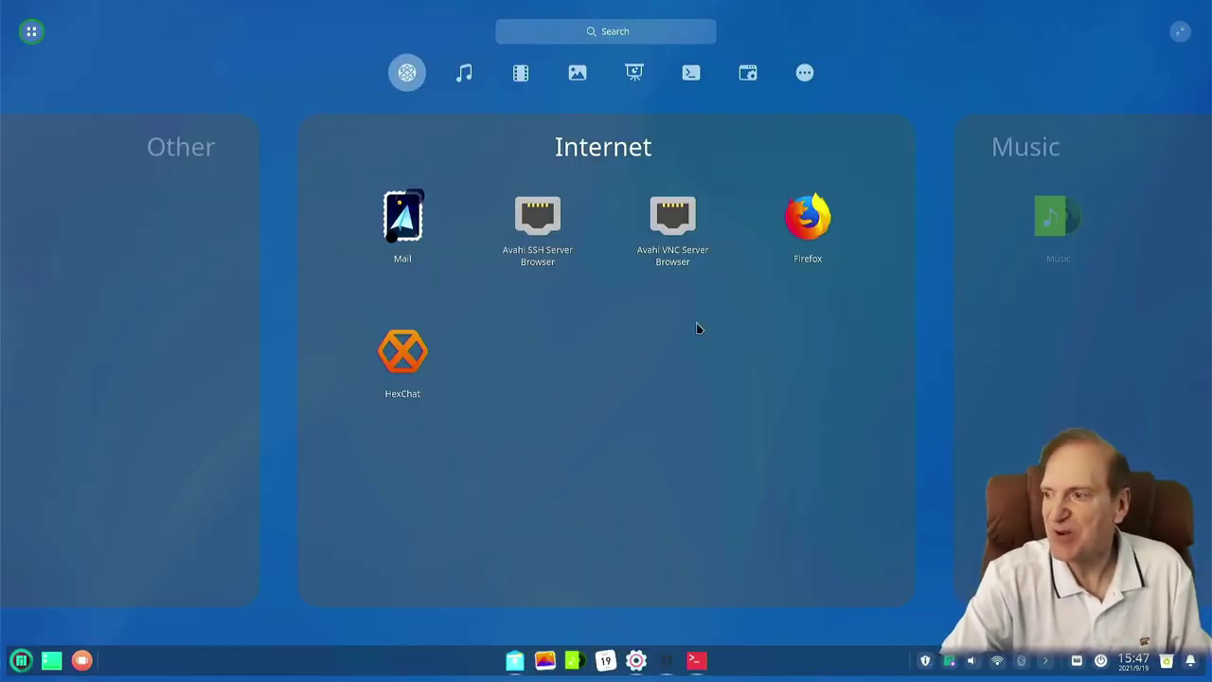
left_click(31, 34)
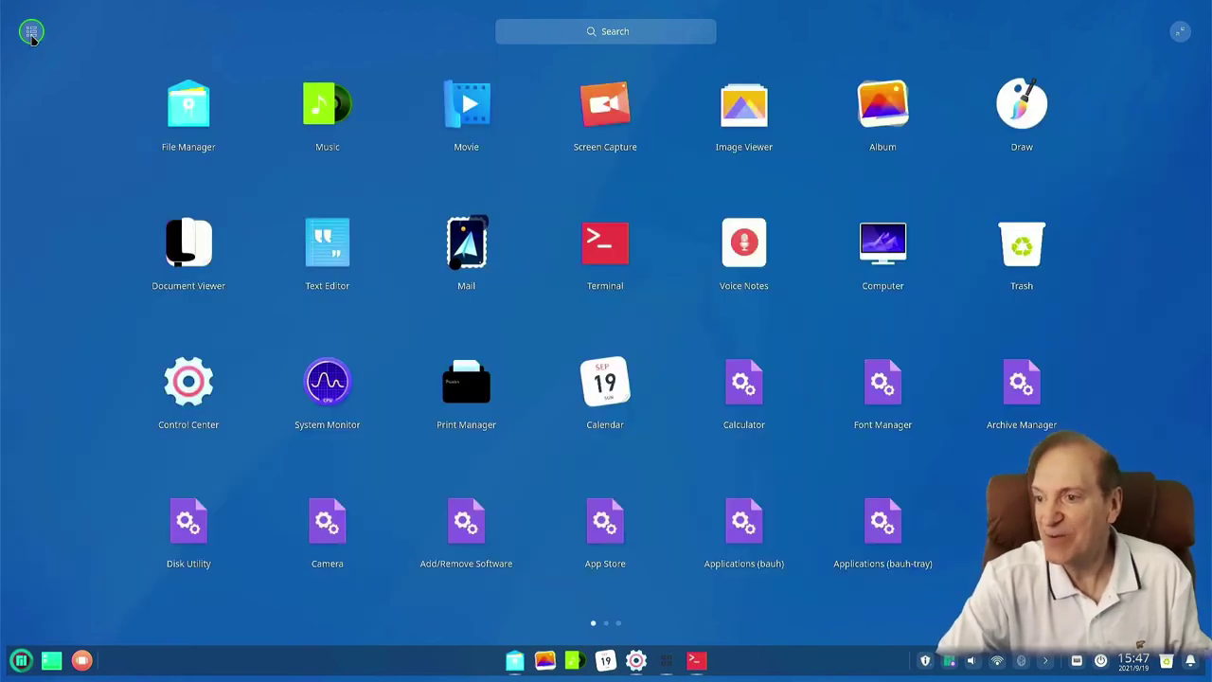
left_click(1178, 33)
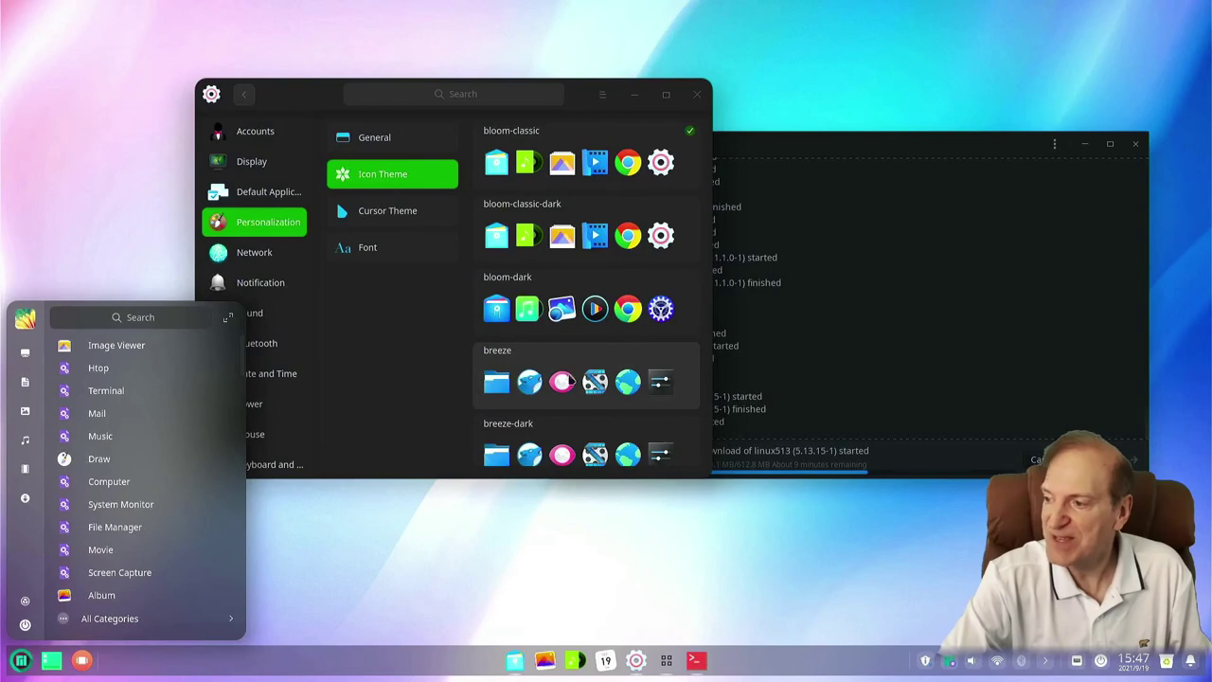
left_click(535, 380)
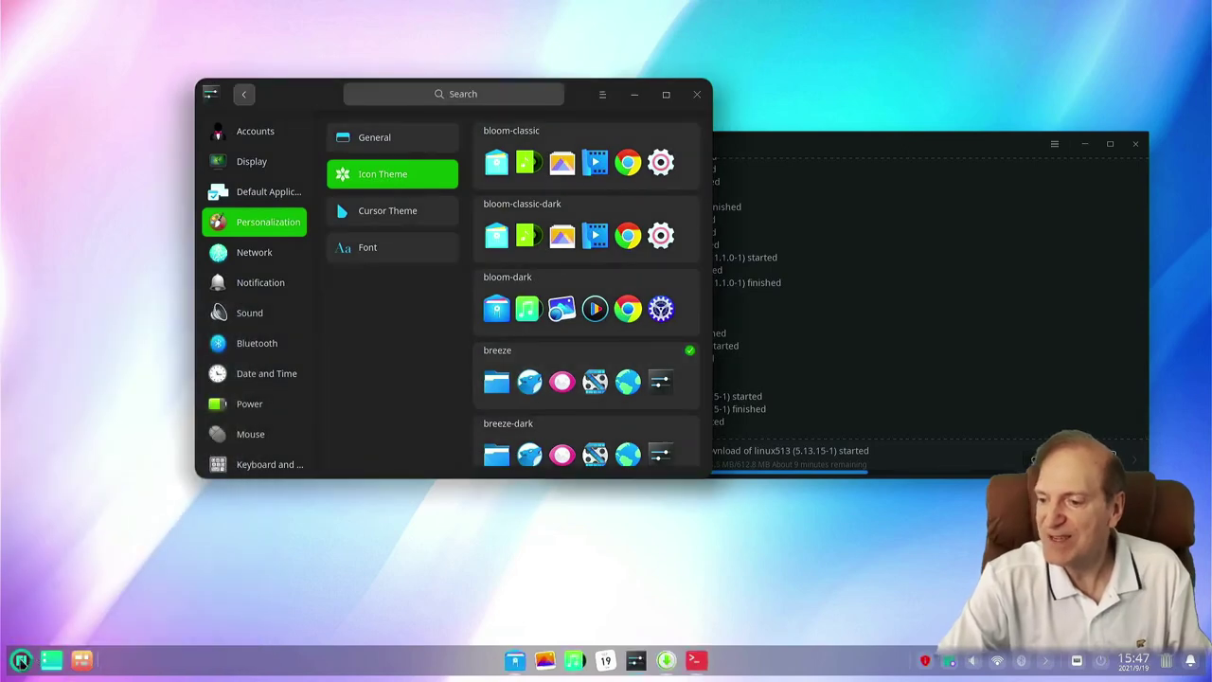
Step: Take a screenshot and try the breeze-dark icon theme
key("ctrl+alt+a")
left_click(271, 575)
key("Return")
left_click(21, 660)
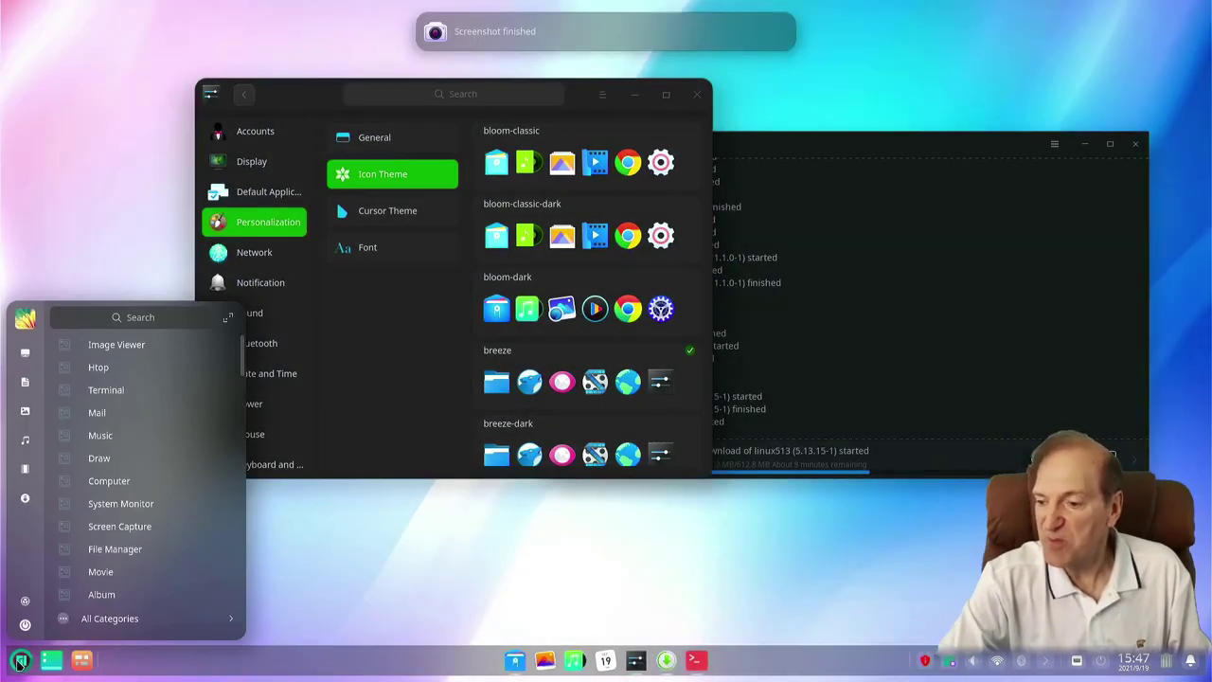
left_click(110, 618)
left_click(493, 445)
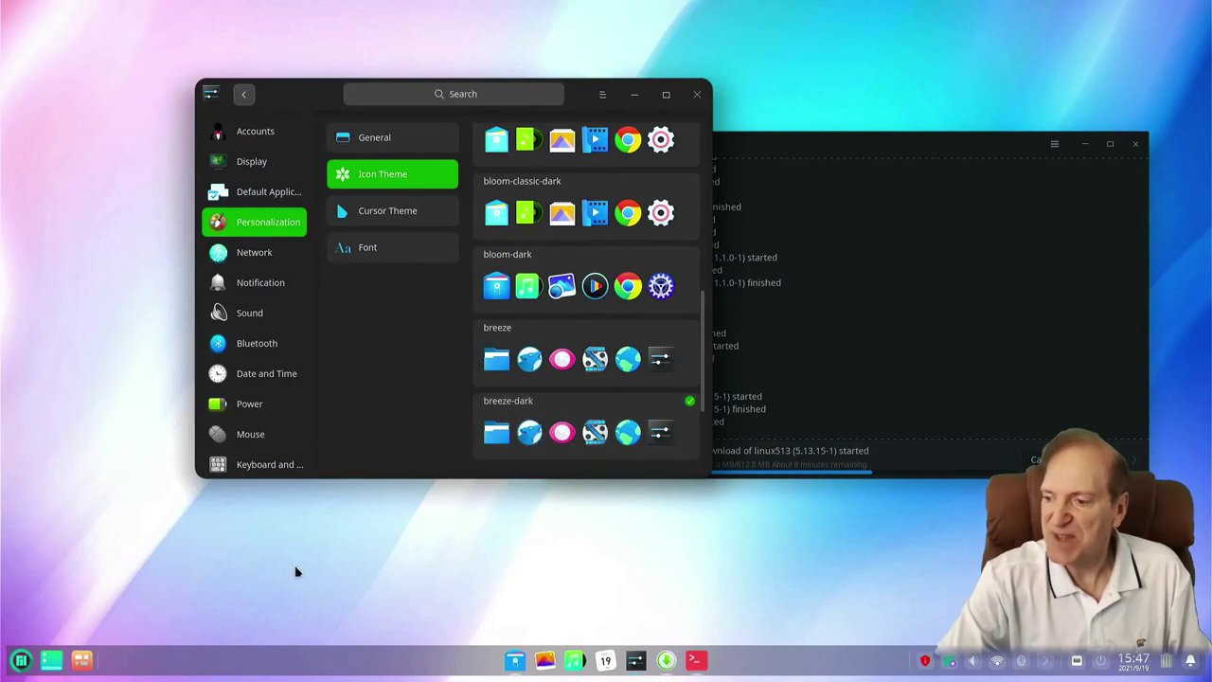
Step: Try bloom-dark, check the launcher icons, then apply the Sea icon theme
key("super")
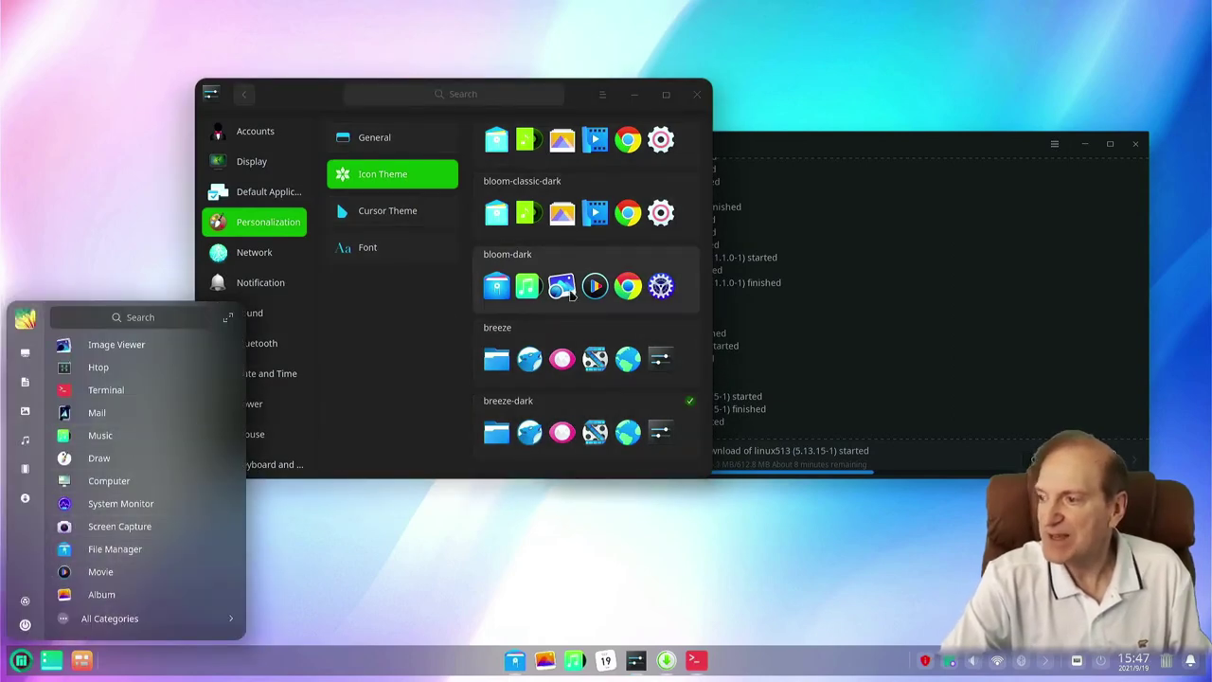
left_click(603, 290)
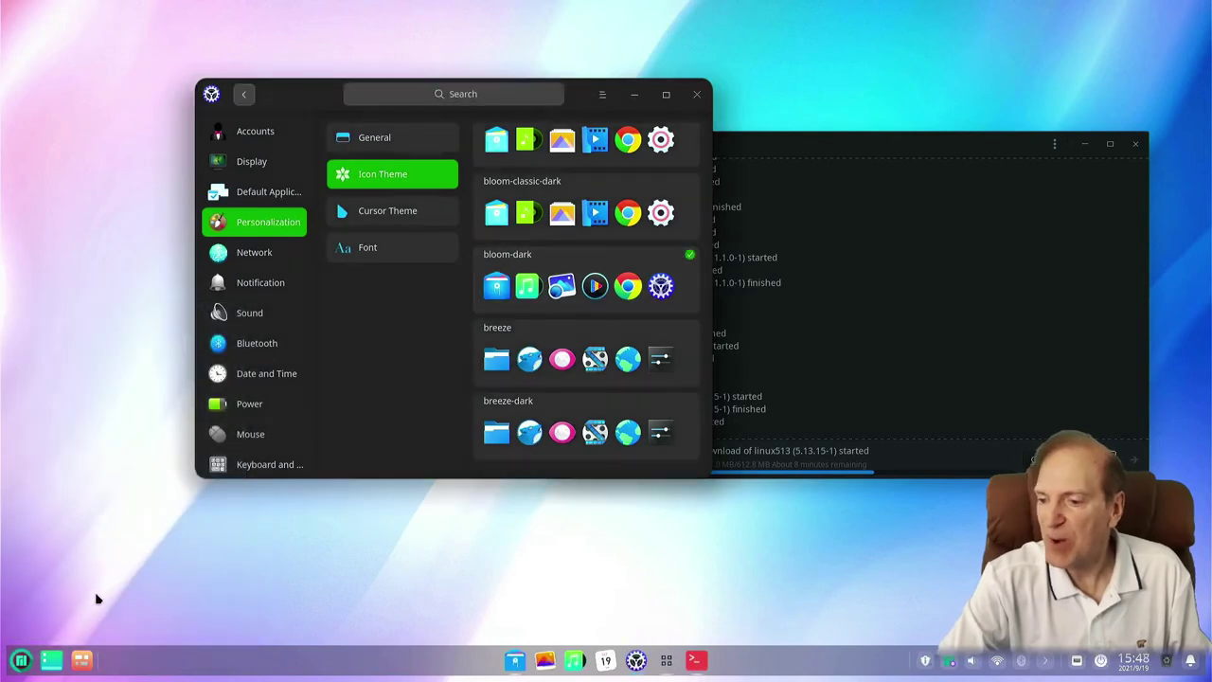
left_click(23, 660)
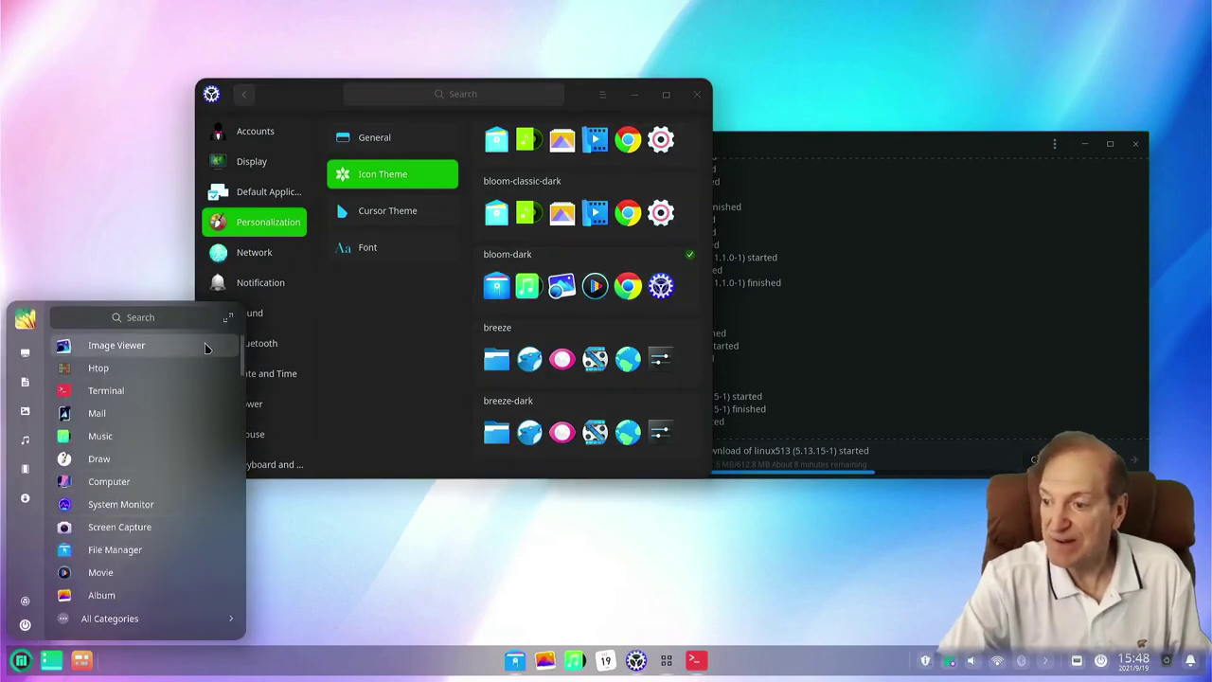
left_click(227, 316)
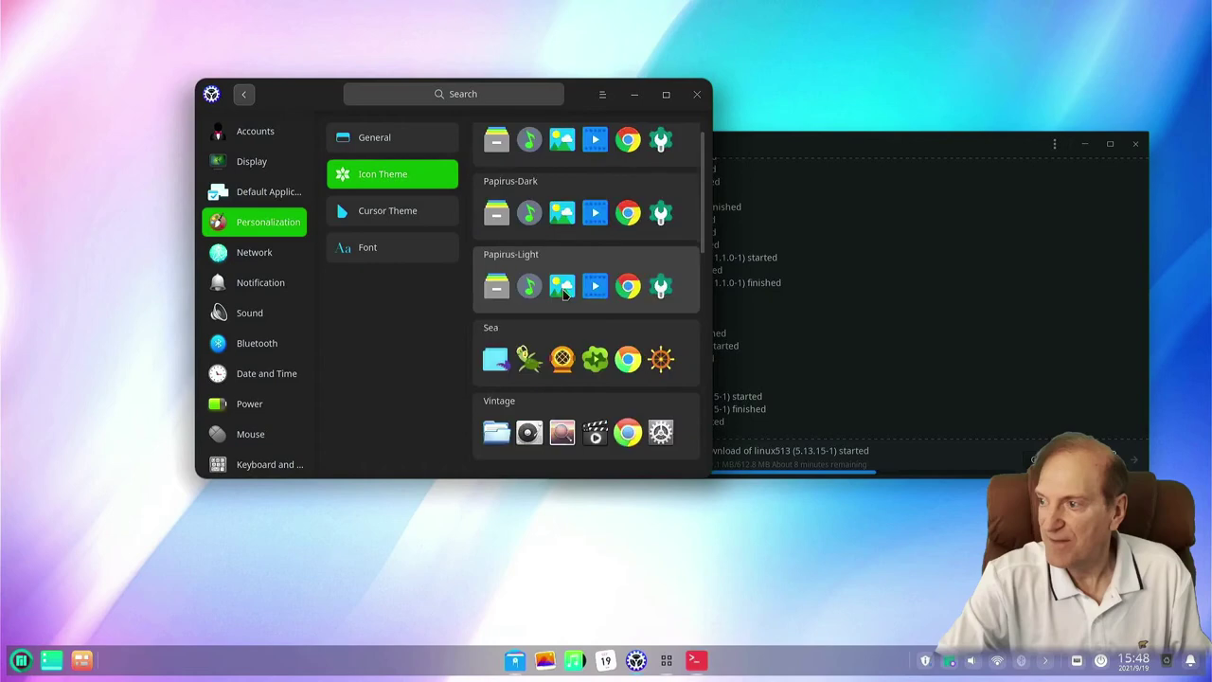
scroll(565, 294, "up", 1)
left_click(578, 377)
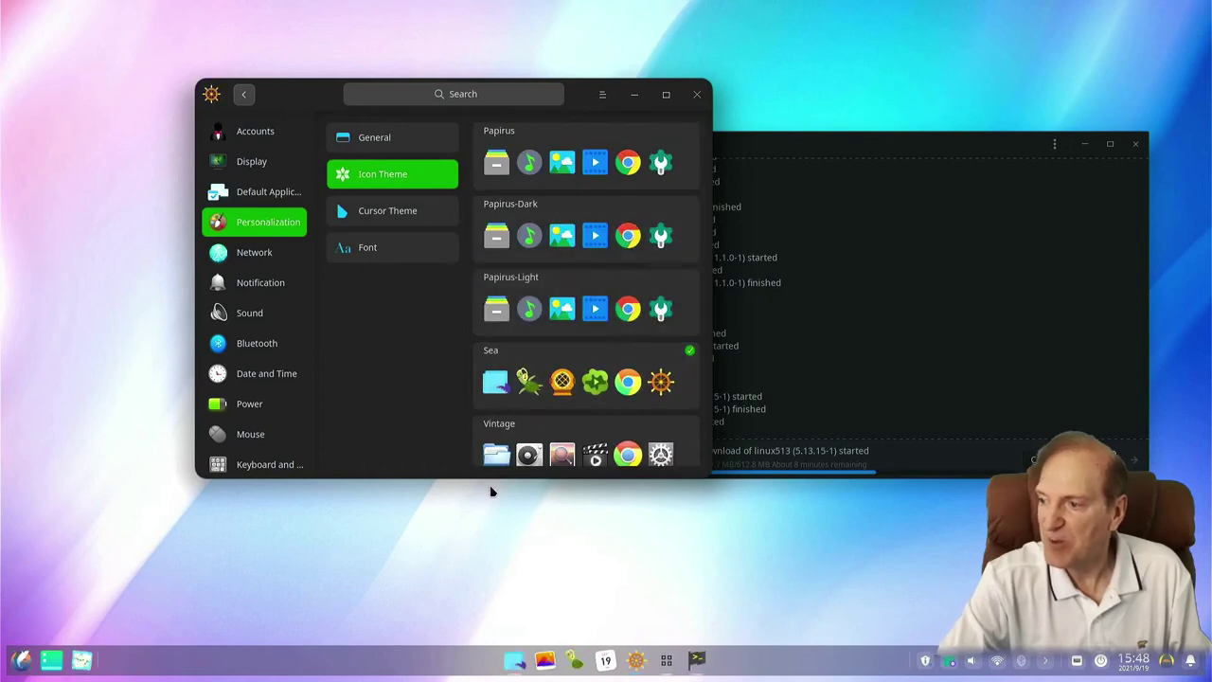
Step: Browse the Sea-themed launcher in full-screen, category and compact views
left_click(21, 667)
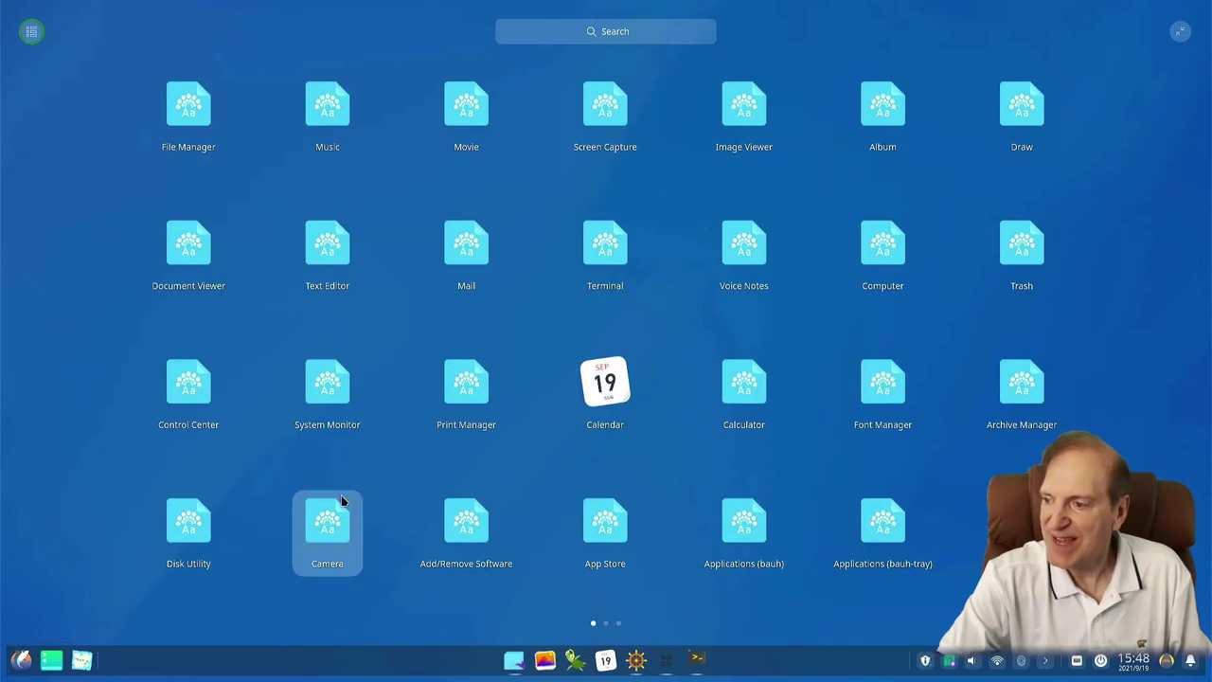
left_click(31, 33)
left_click(31, 33)
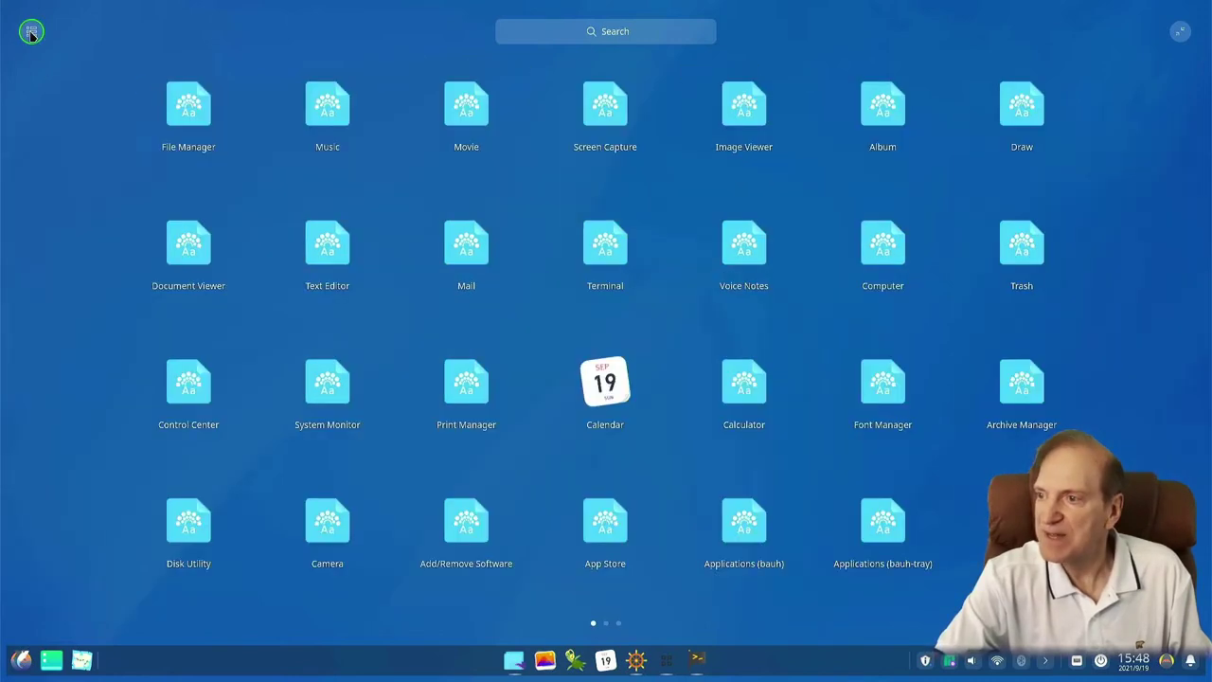
left_click(1180, 31)
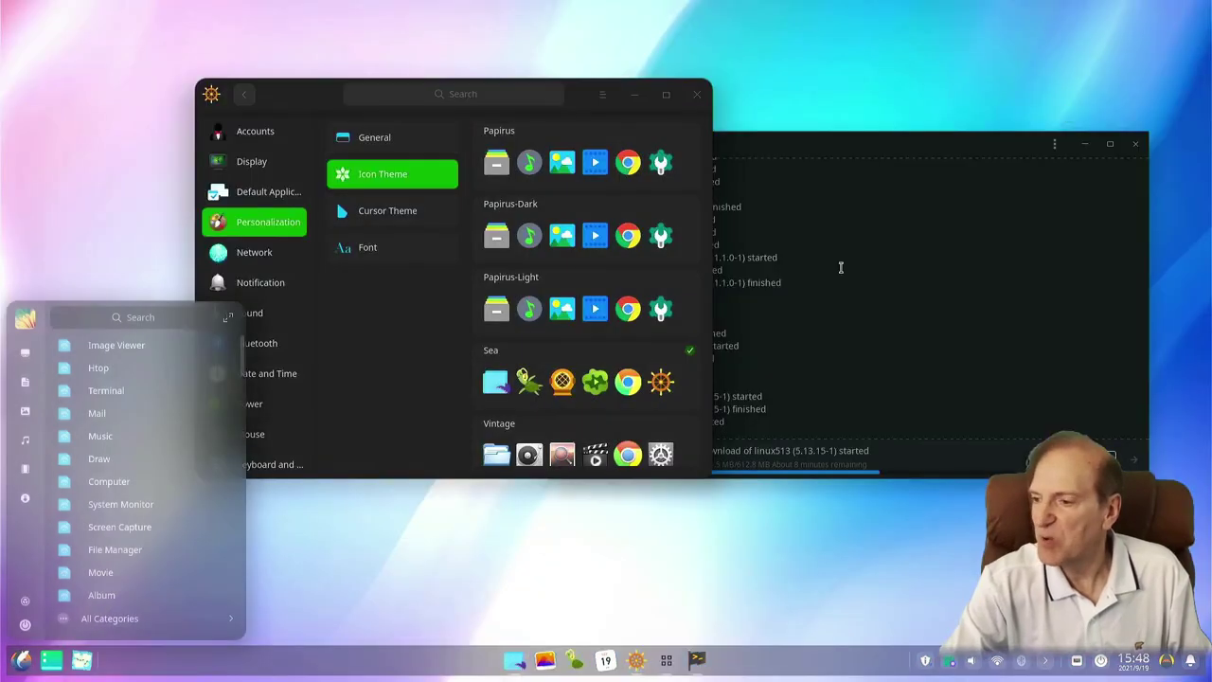
left_click(138, 620)
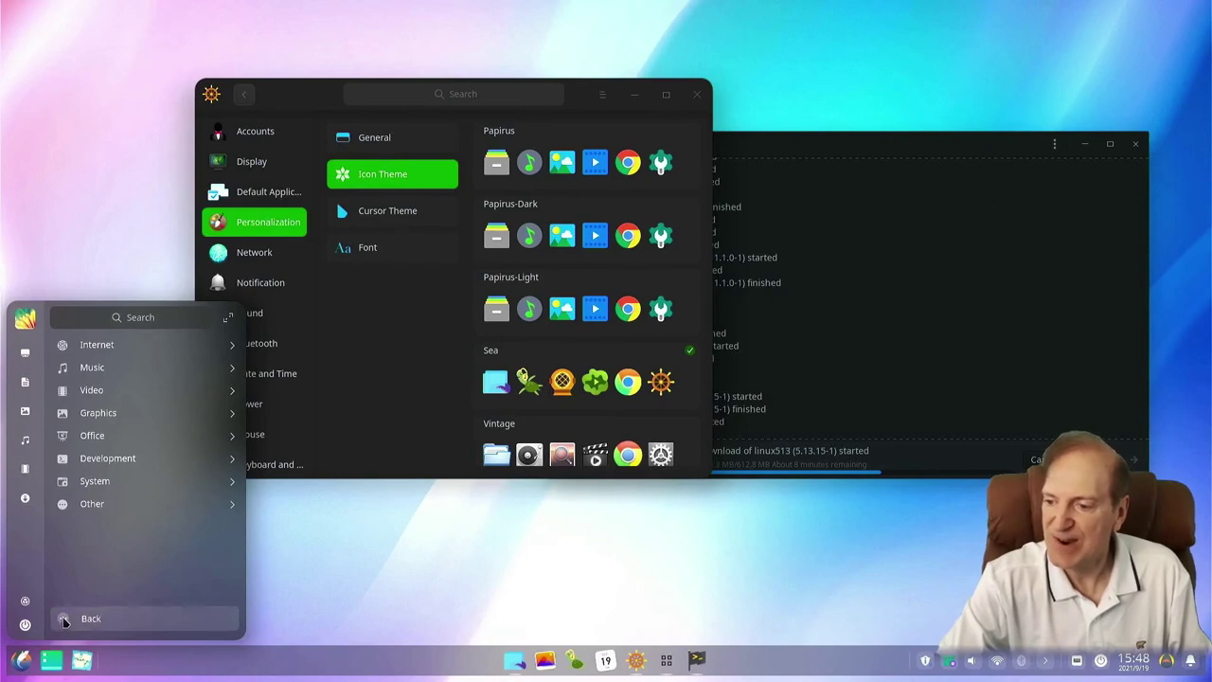
left_click(65, 620)
left_click(228, 318)
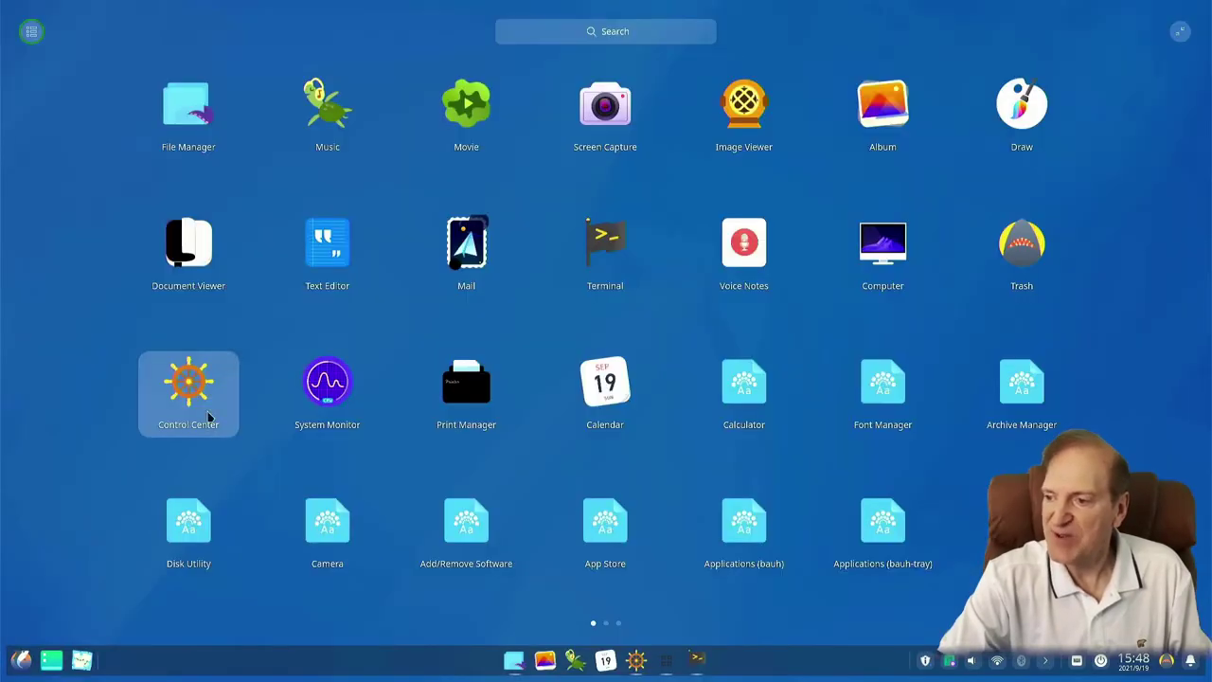
Step: Launch Disk Utility and flip the launcher between compact, category and full-screen views
left_click(242, 602)
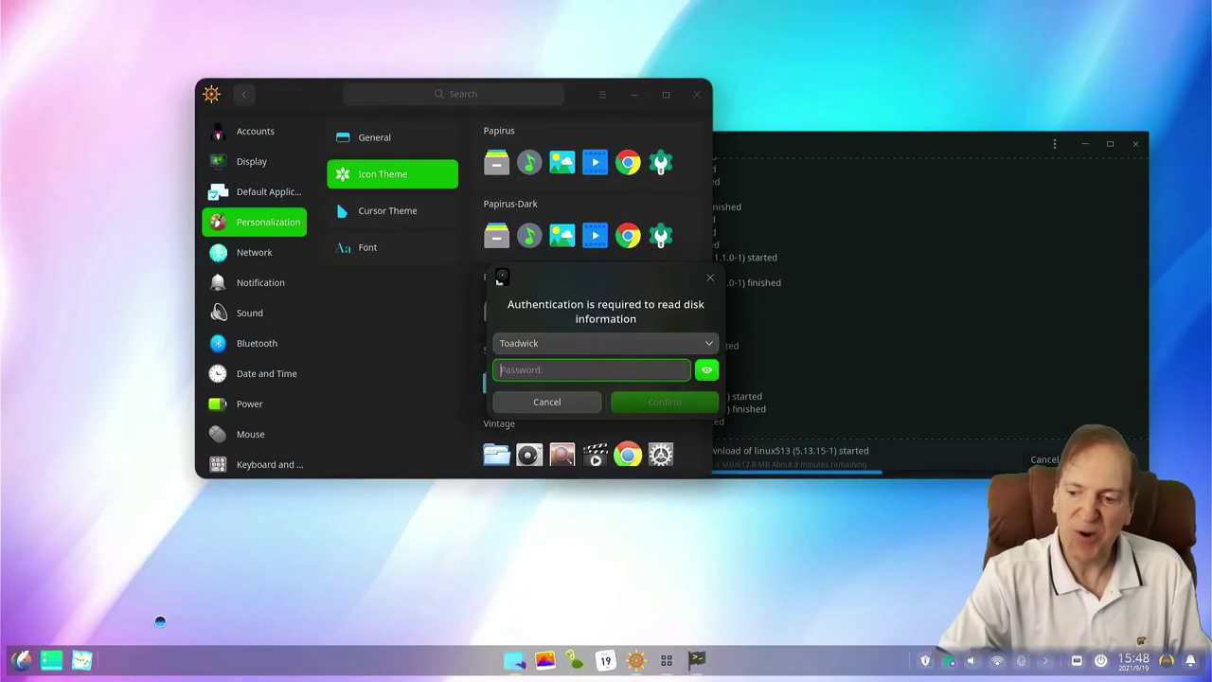
left_click(23, 661)
left_click(60, 585)
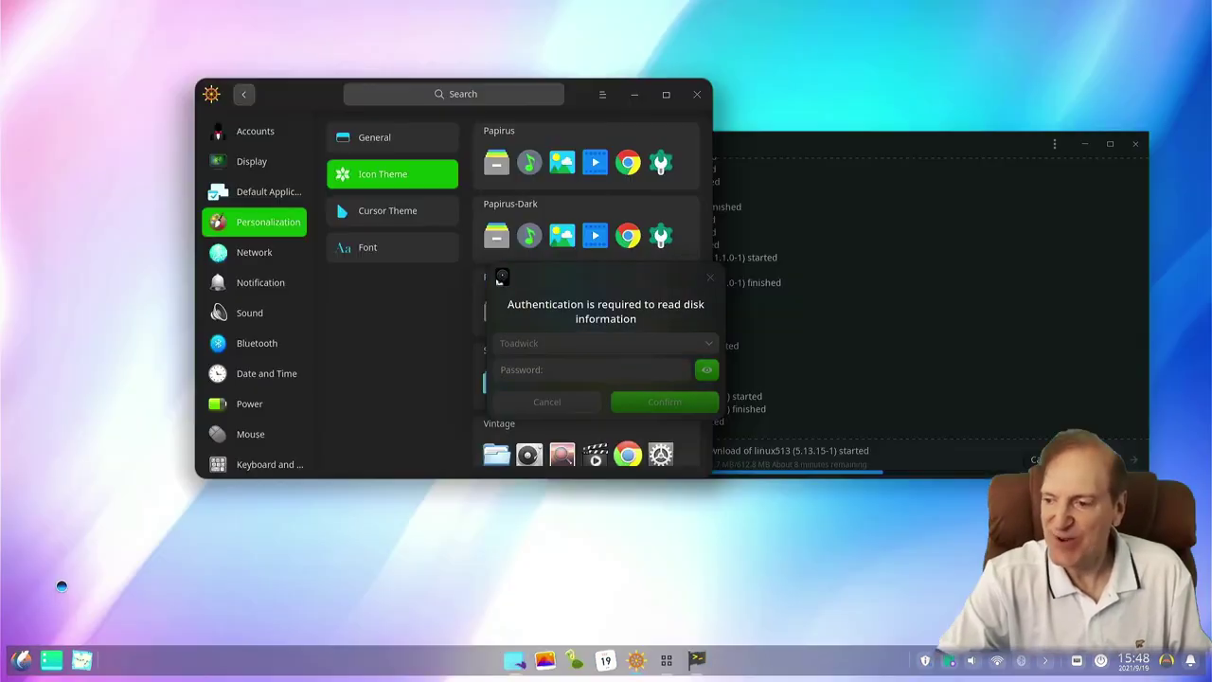
left_click(22, 660)
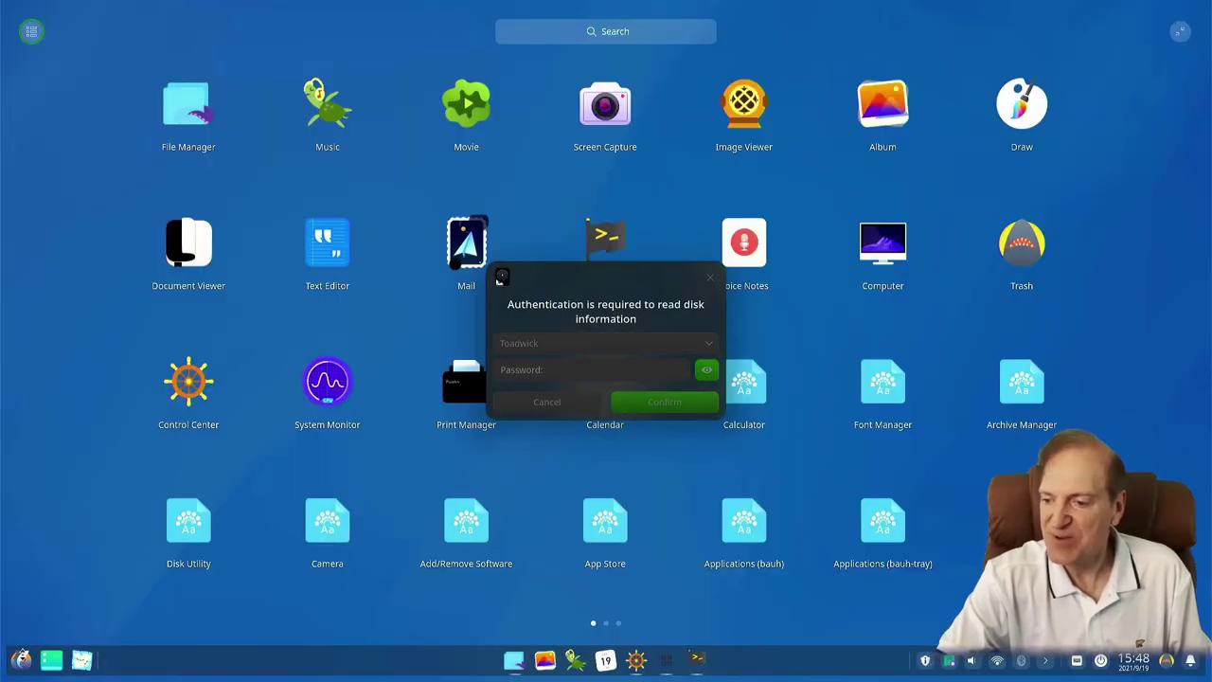
left_click(1180, 31)
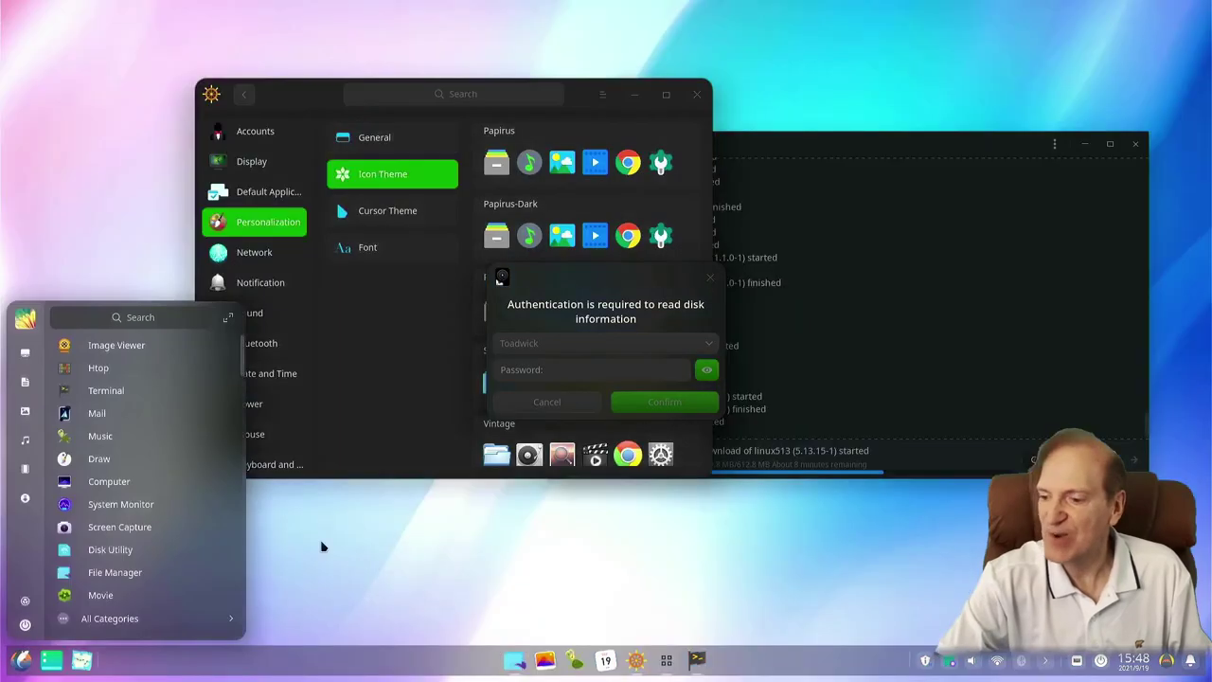
left_click(137, 620)
left_click(66, 623)
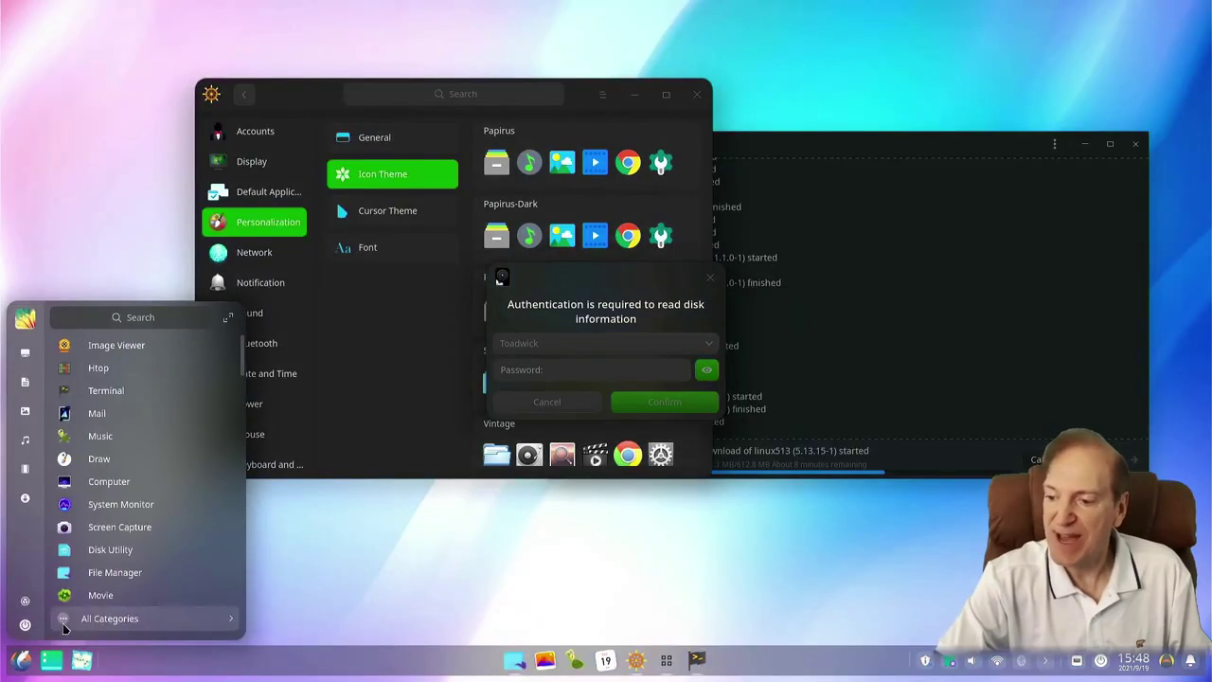
left_click(264, 614)
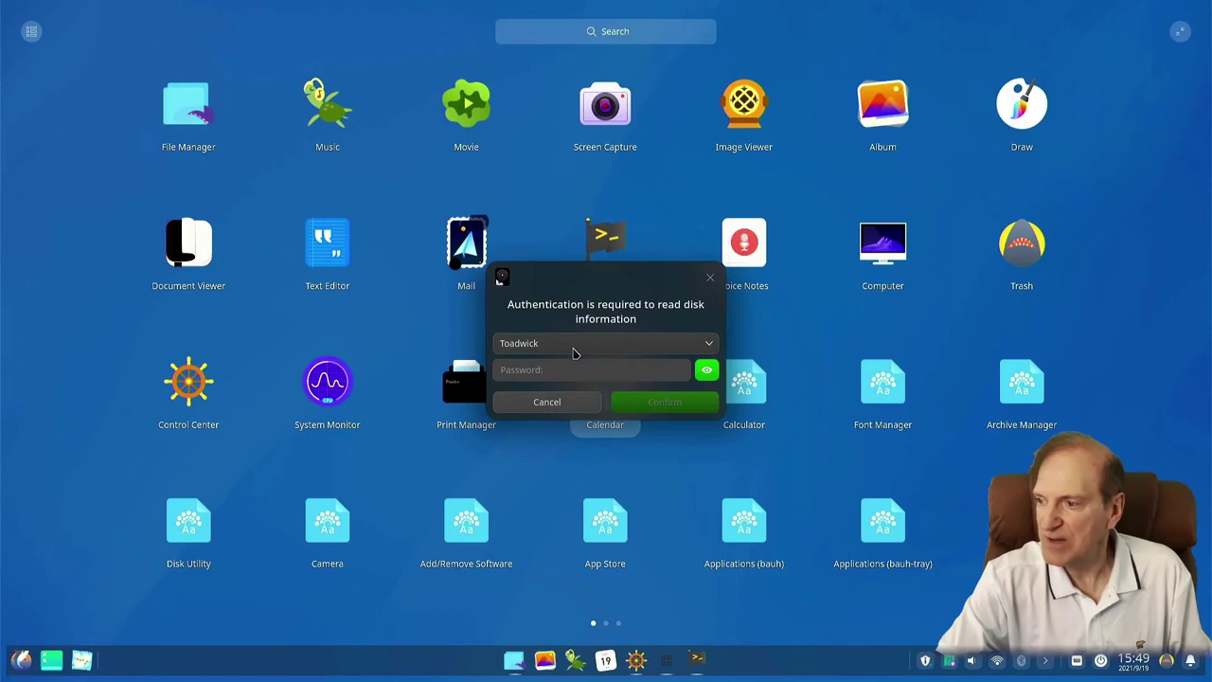
Step: Authenticate with the account password and reposition the Disk Utility window
left_click(571, 370)
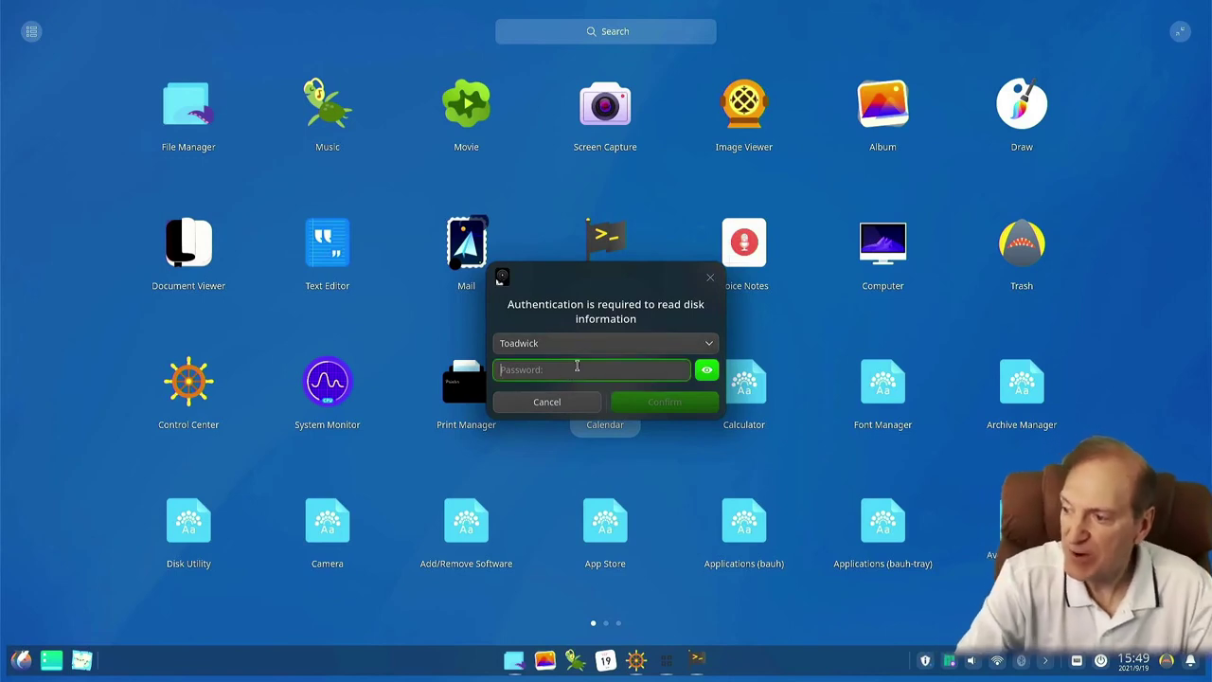
type("********")
key("Return")
left_click_drag(725, 155, 627, 219)
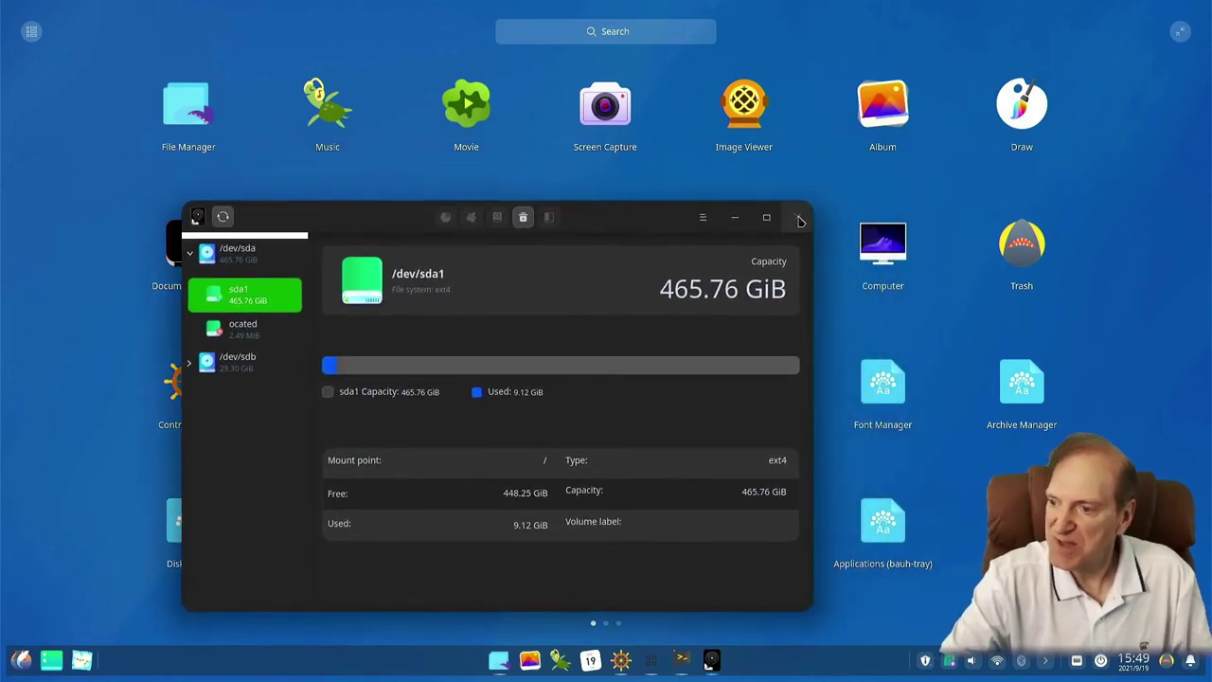
Step: View and close Disk Utility's About information
left_click_drag(800, 221, 769, 216)
left_click(672, 211)
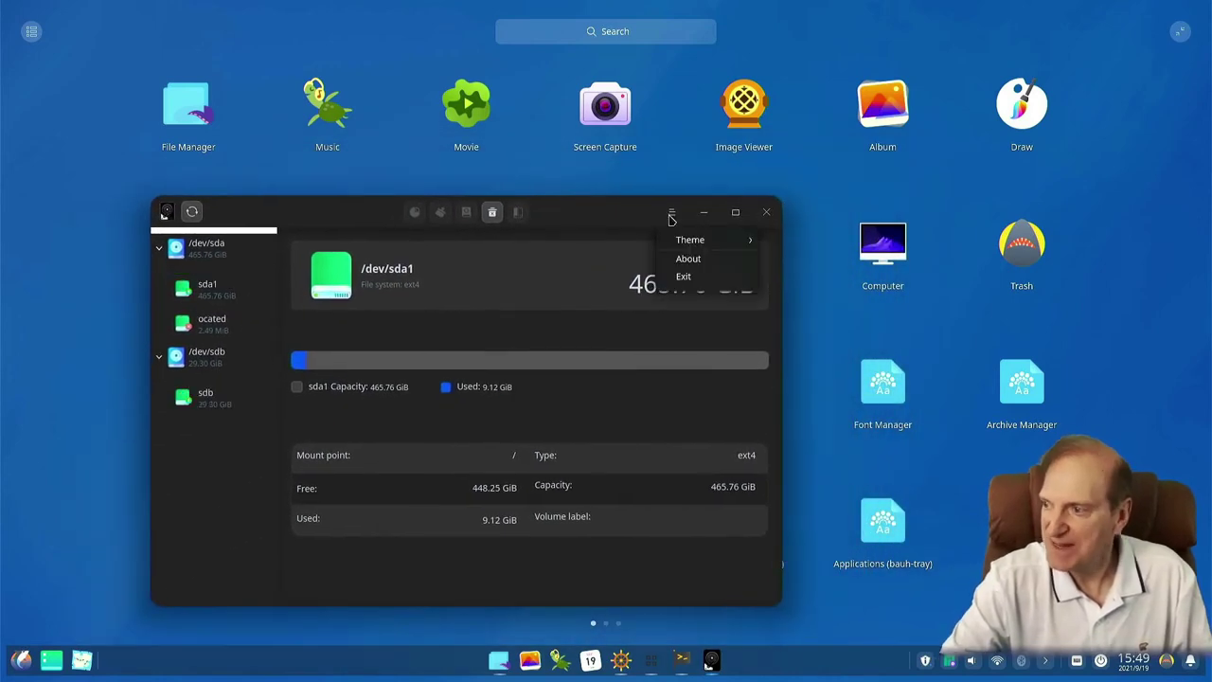
left_click(684, 259)
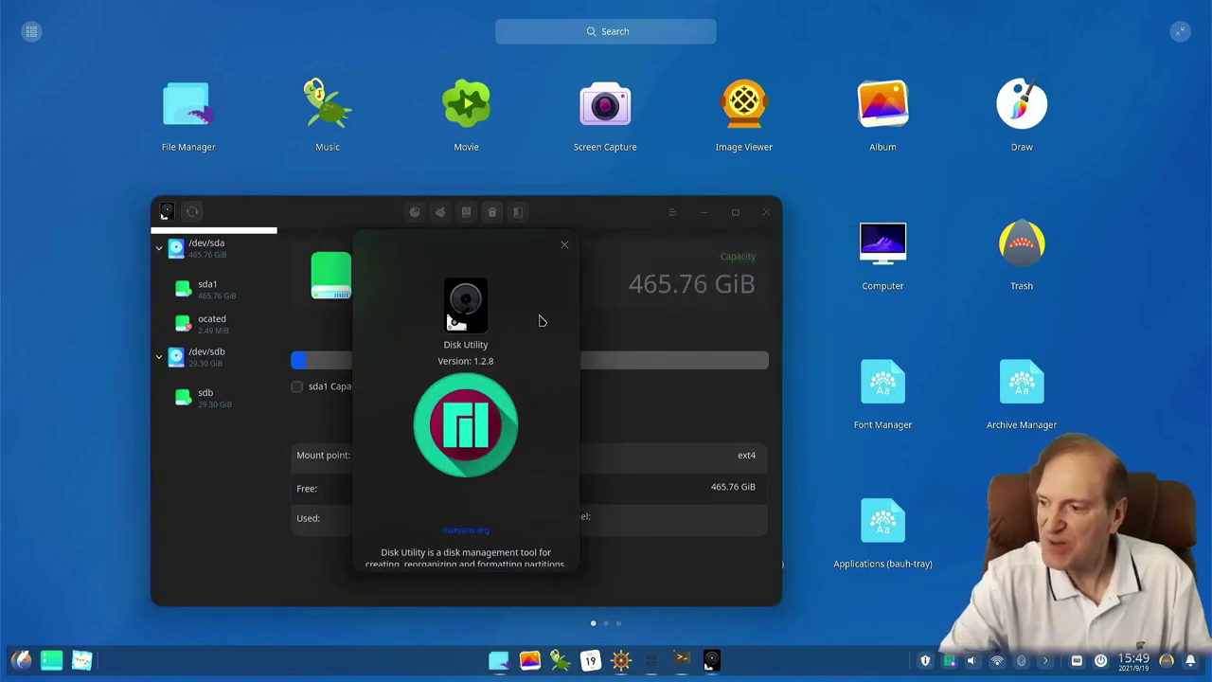
left_click(564, 245)
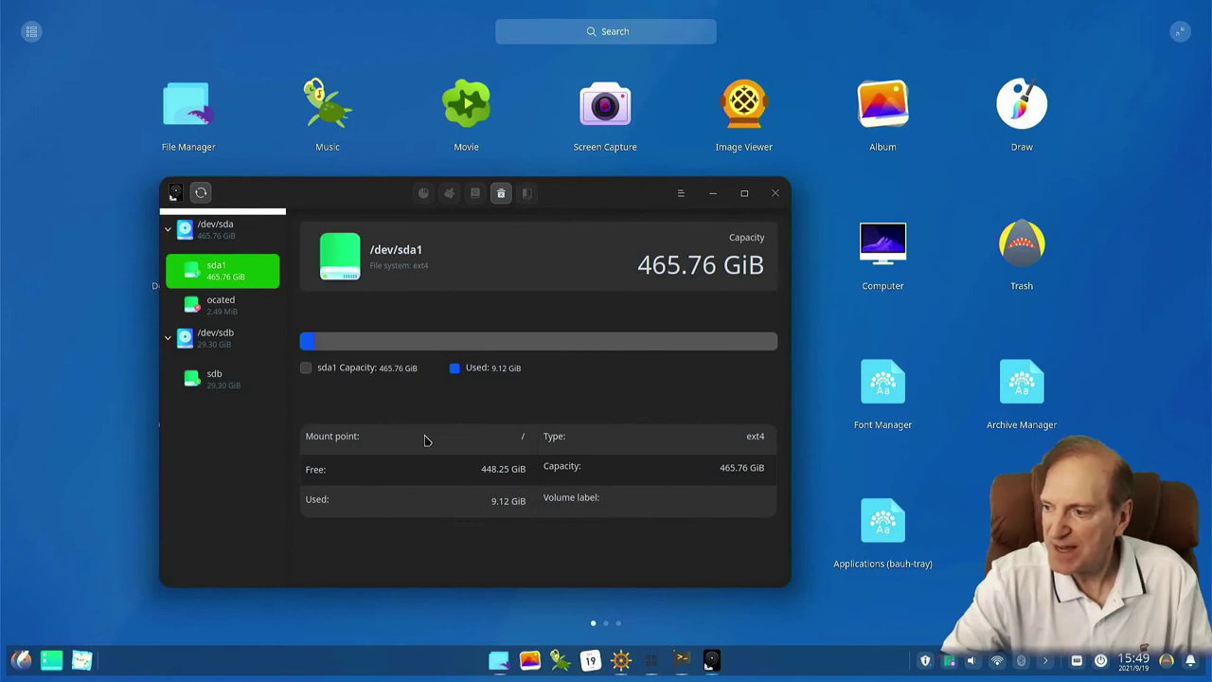
Step: Inspect the 29.30 GiB sdb drive, cancel formatting and mounting, then close Disk Utility
left_click(222, 378)
left_click(449, 192)
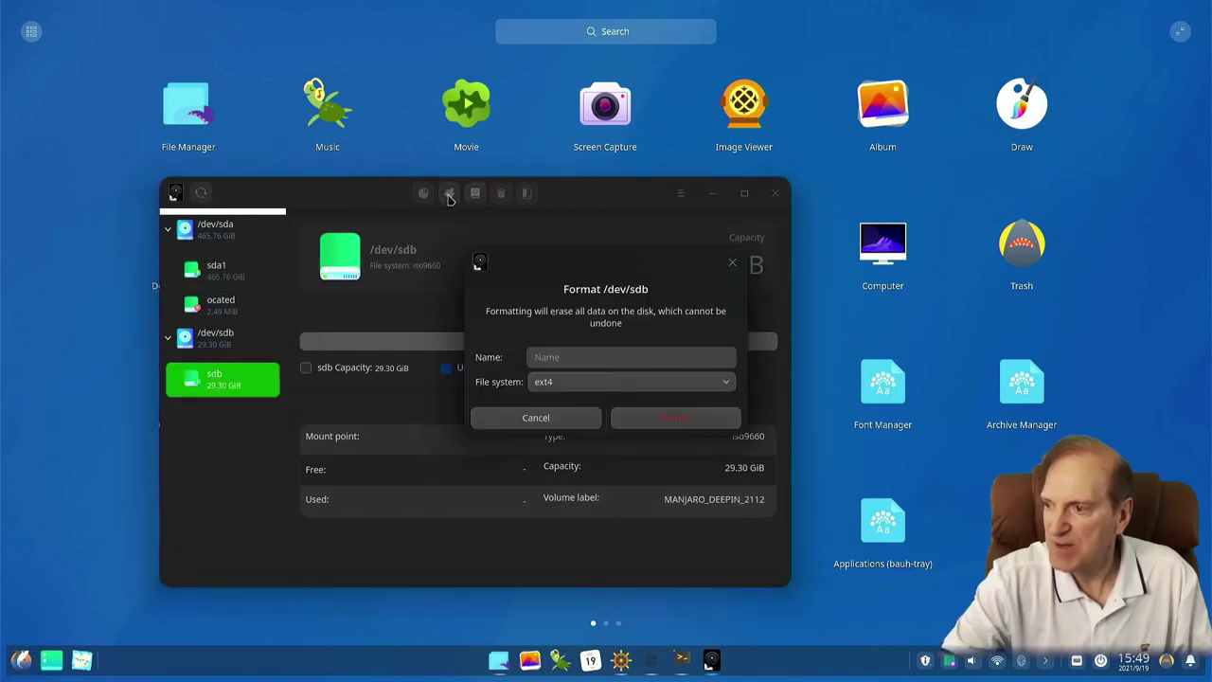
left_click(545, 421)
left_click(574, 399)
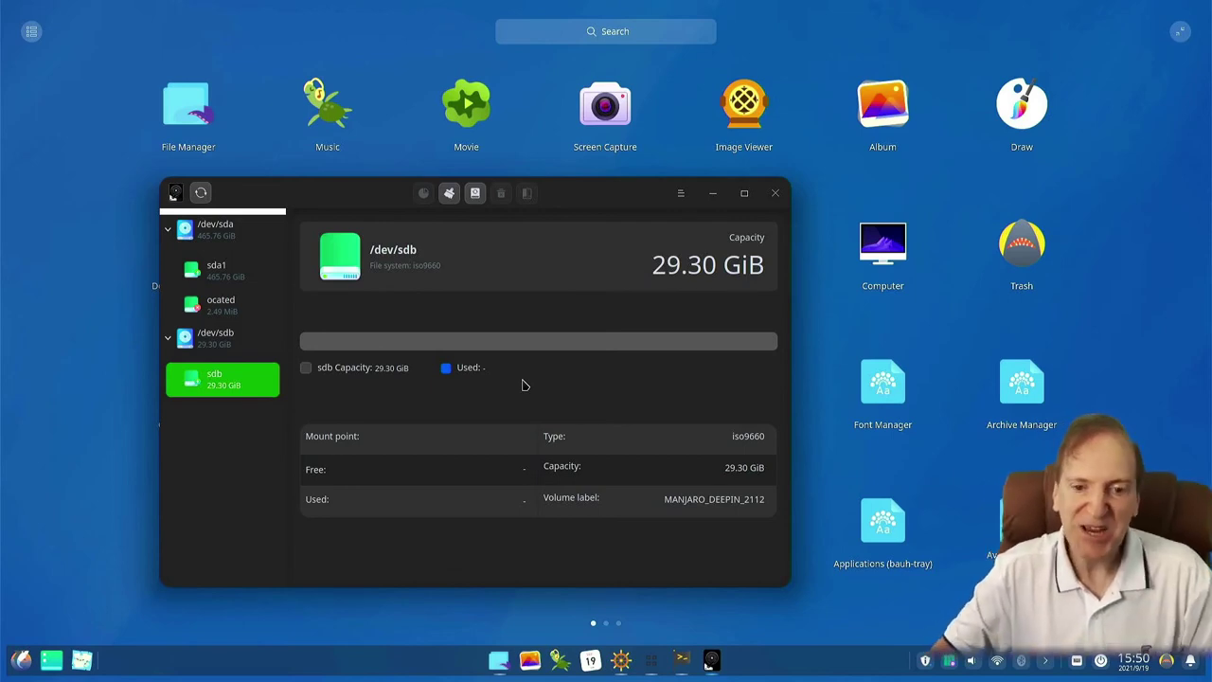
left_click(775, 193)
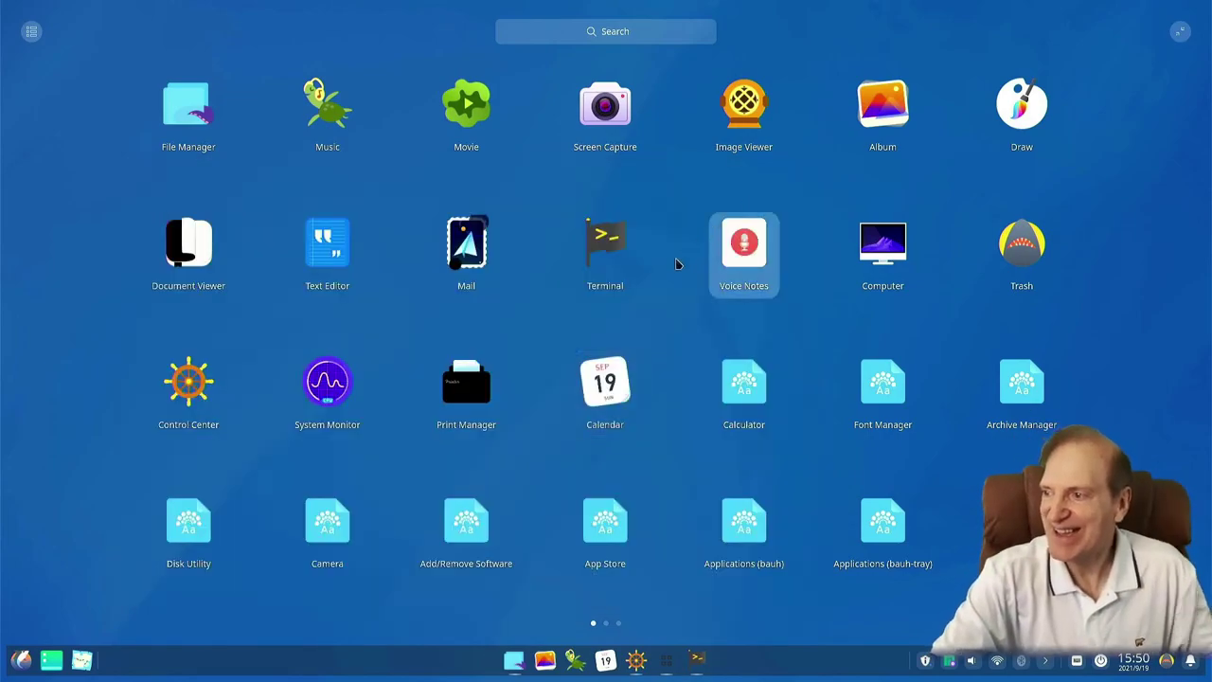
left_click(819, 156)
Step: Open Accounts in Control Center and set the room picture as the avatar
left_click_drag(817, 151, 533, 117)
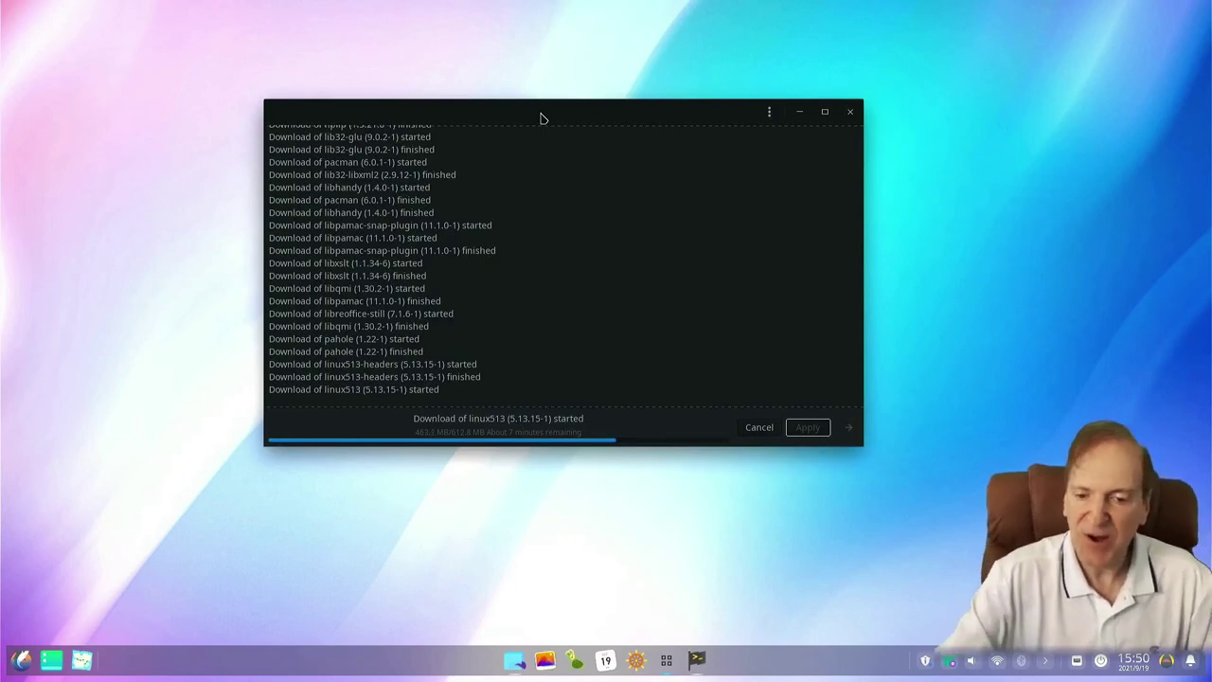
left_click(636, 659)
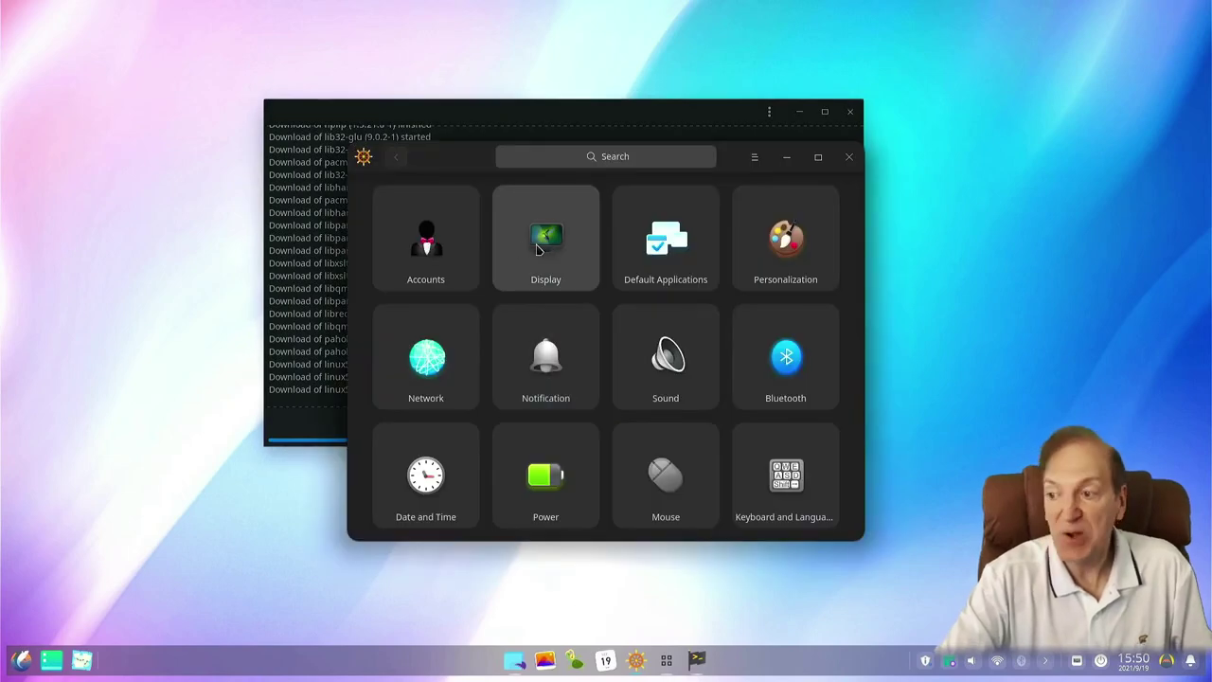
left_click(436, 250)
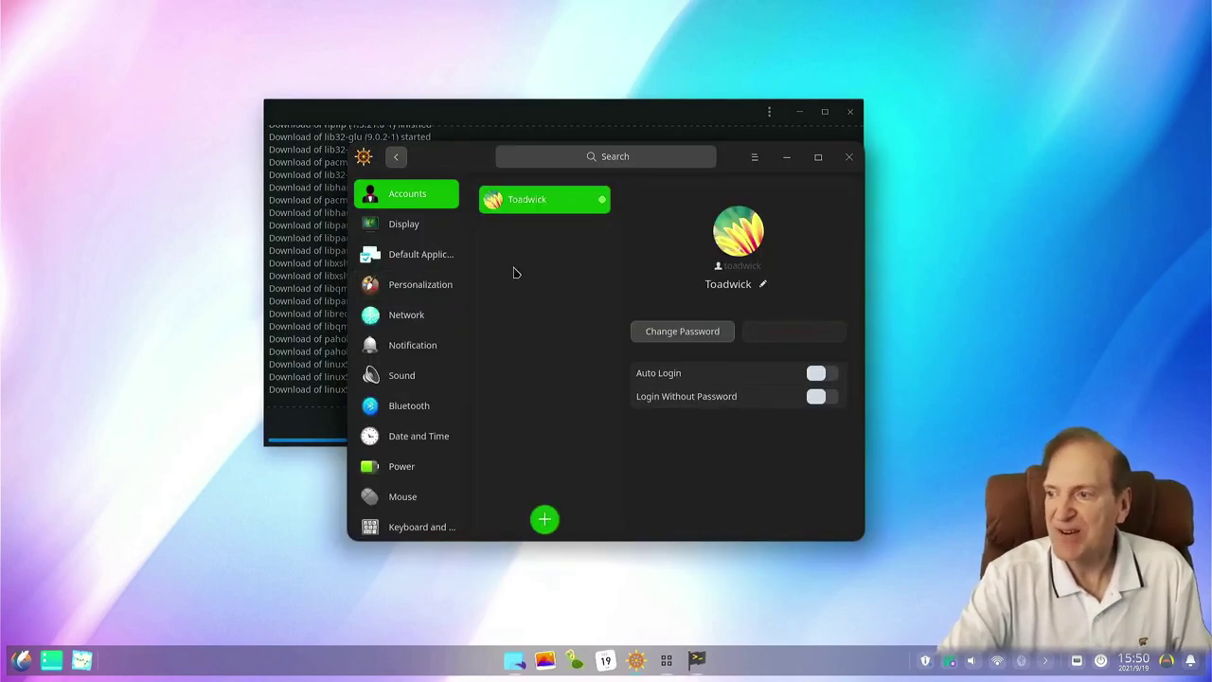
left_click(738, 234)
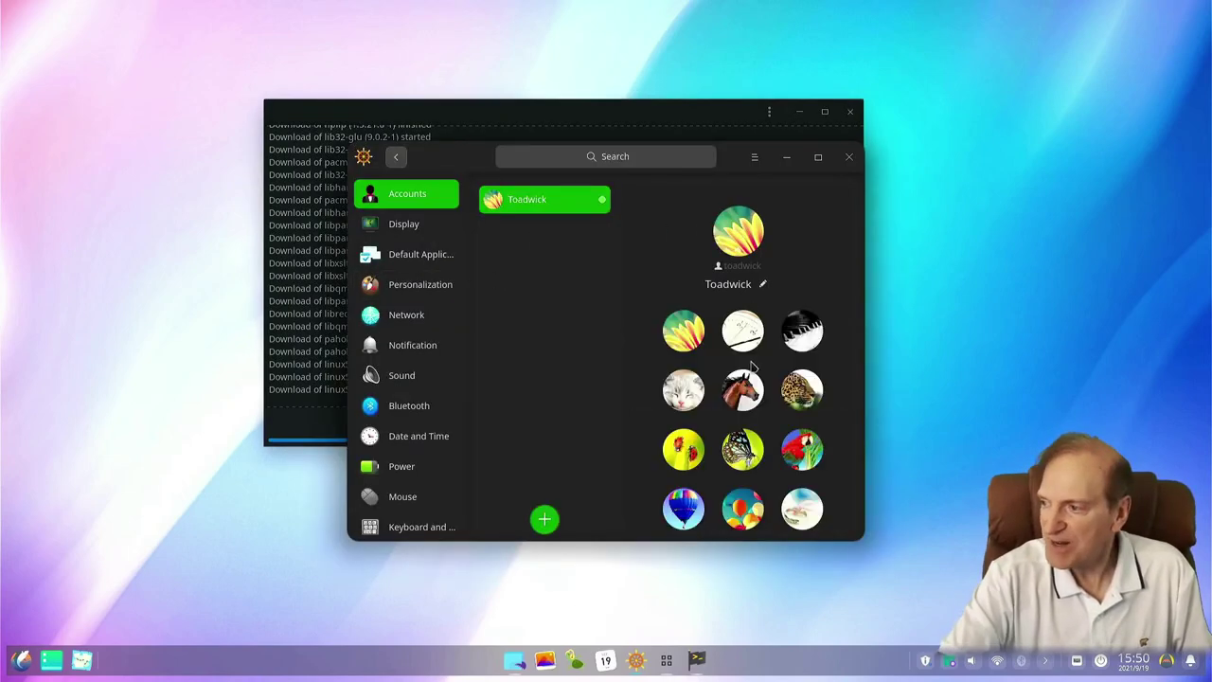
scroll(715, 369, "down", 4)
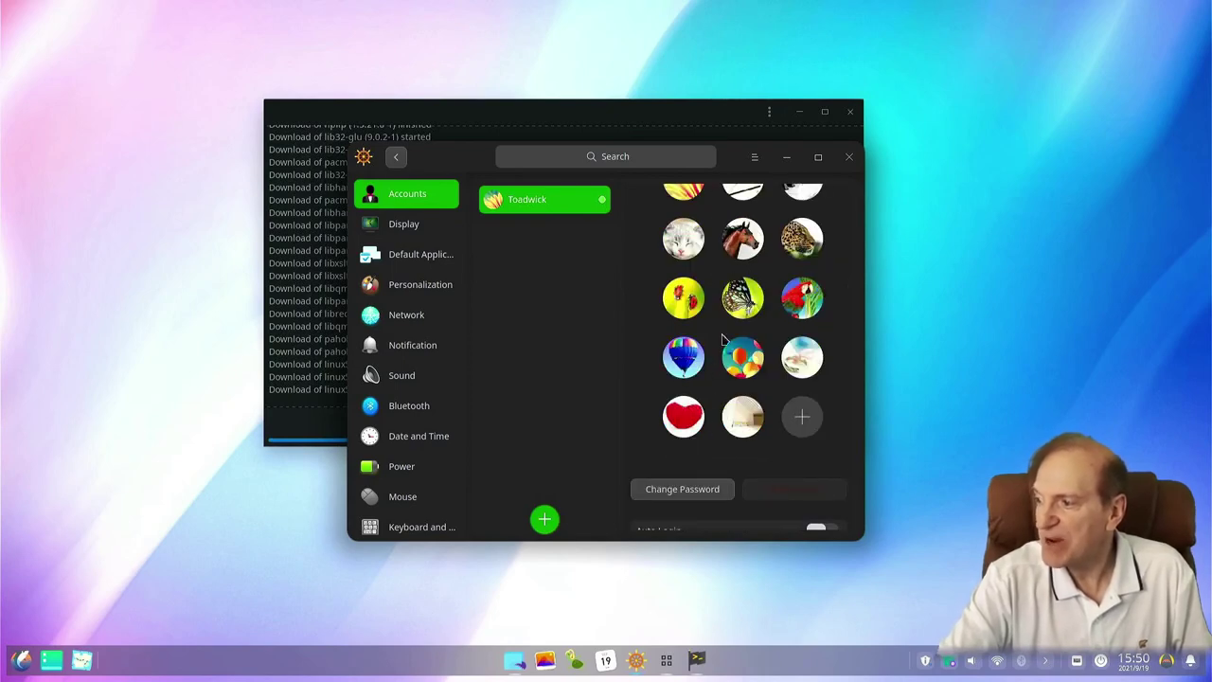
scroll(671, 466, "down", 2)
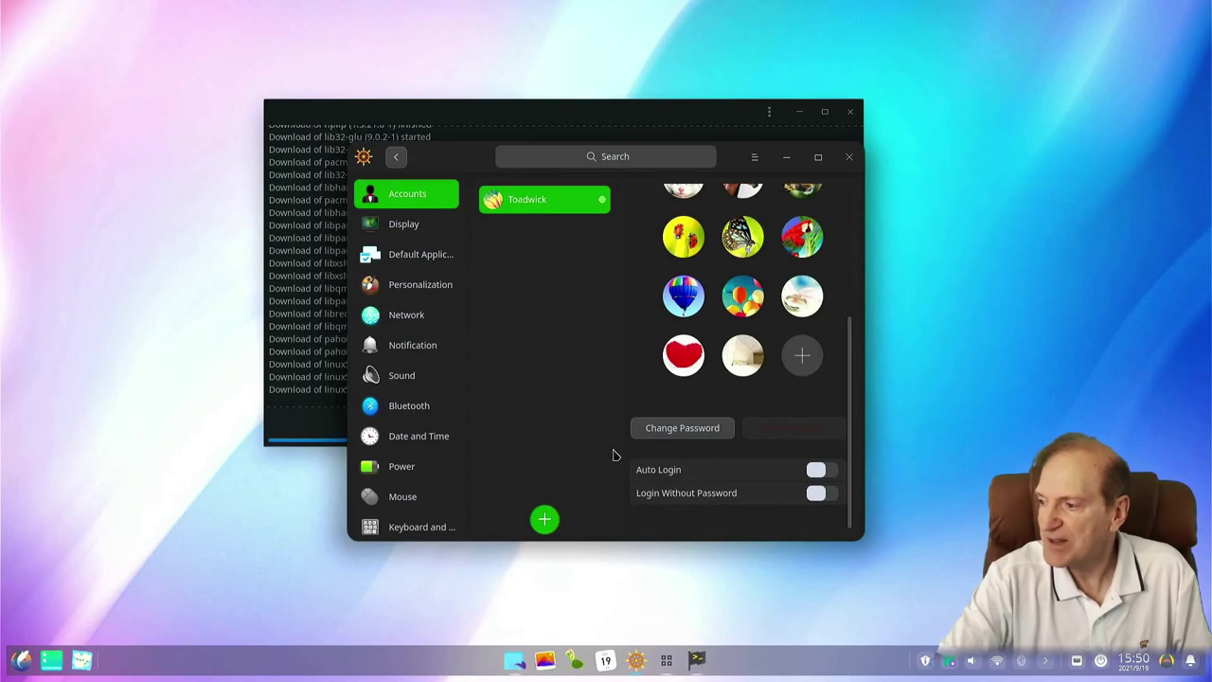
scroll(625, 458, "up", 3)
scroll(628, 452, "down", 3)
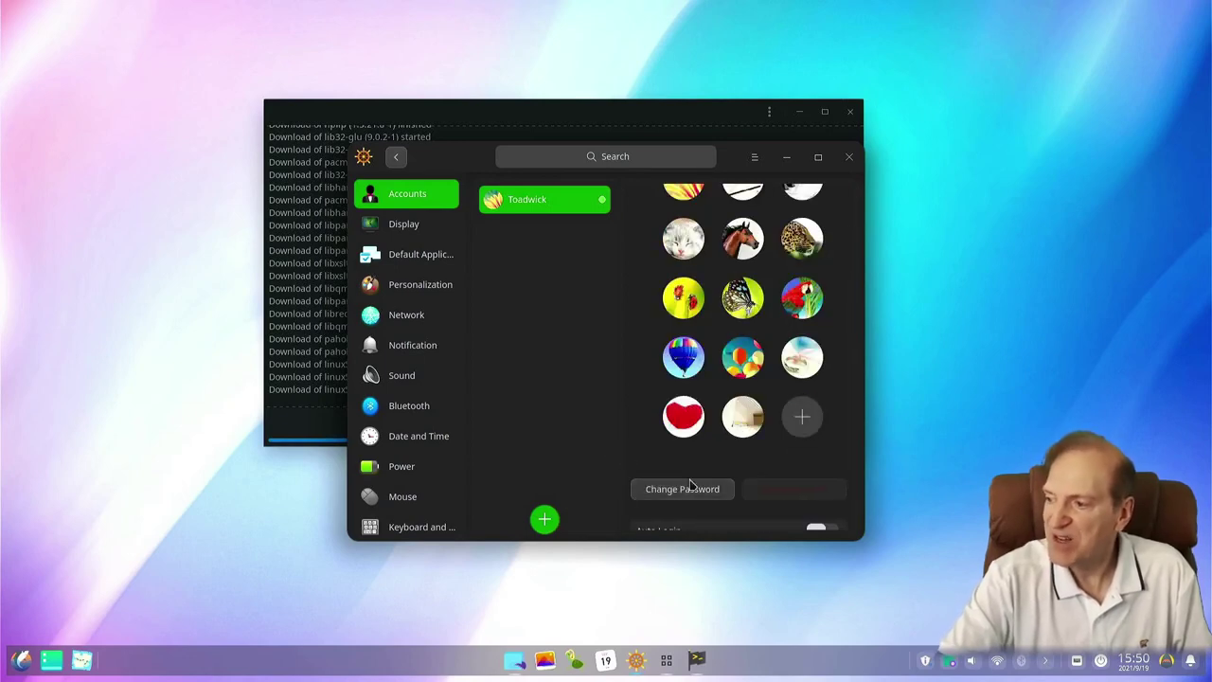
scroll(687, 486, "down", 2)
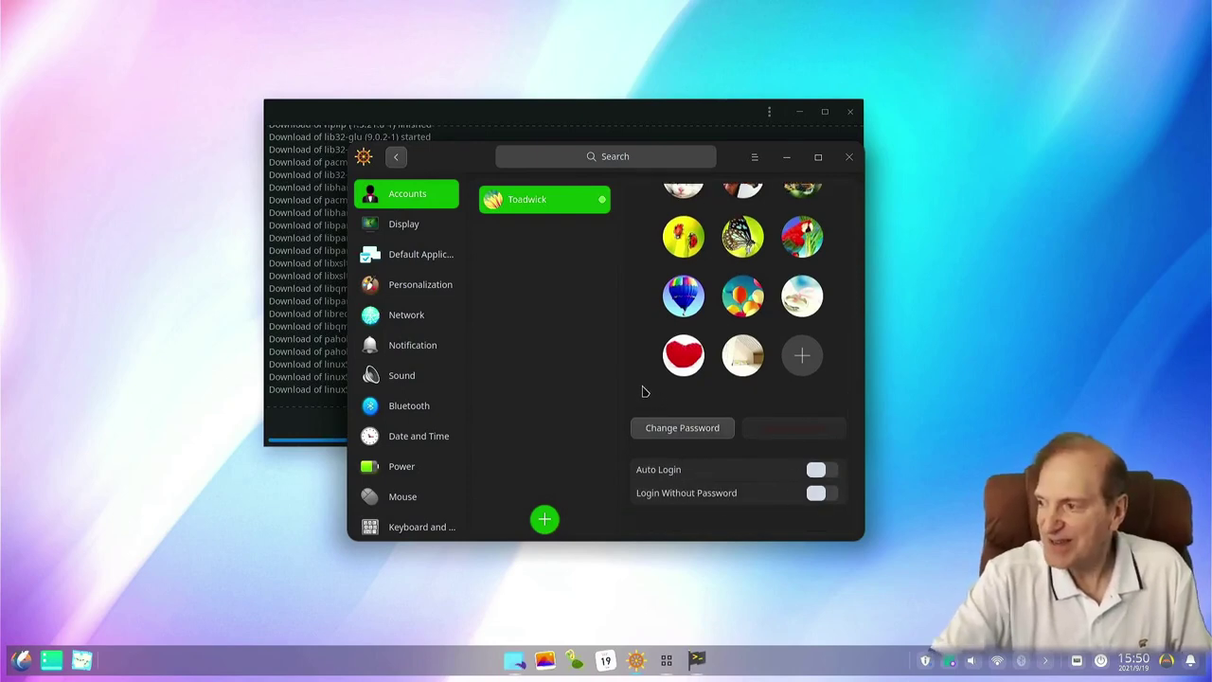
scroll(653, 396, "up", 3)
left_click(744, 432)
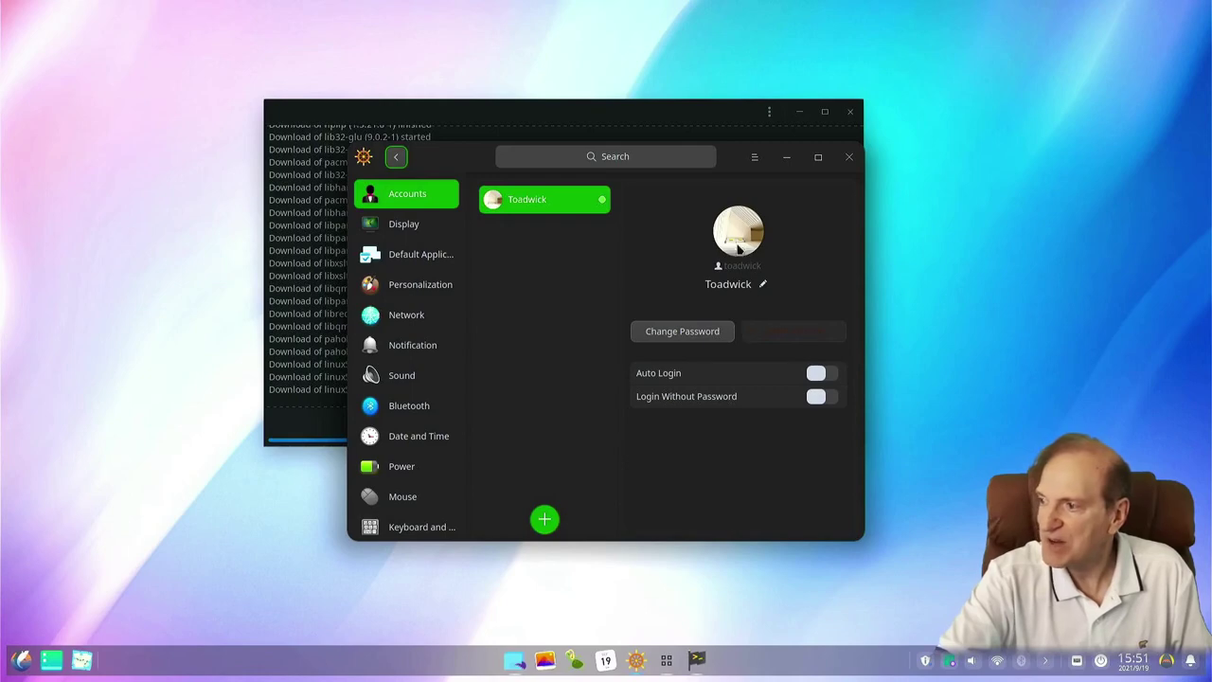
Step: Change the avatar to the piano picture, then the leopard, and open Display
left_click(739, 246)
left_click(802, 332)
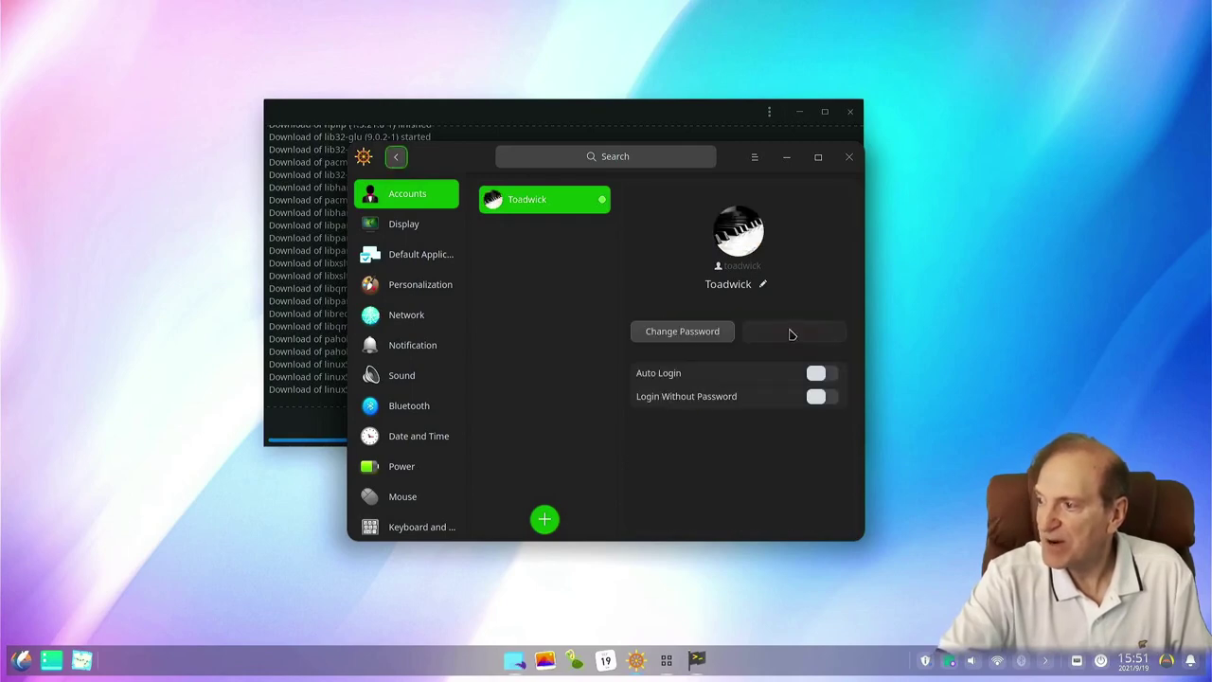
left_click(745, 244)
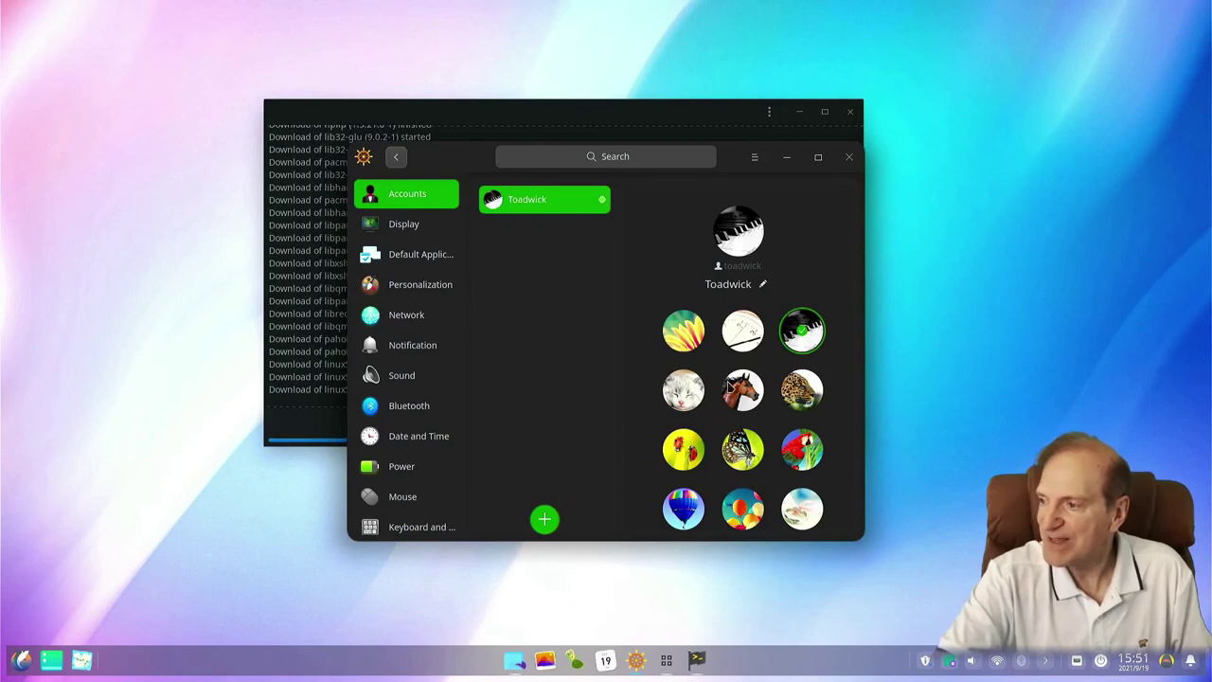
scroll(802, 420, "down", 1)
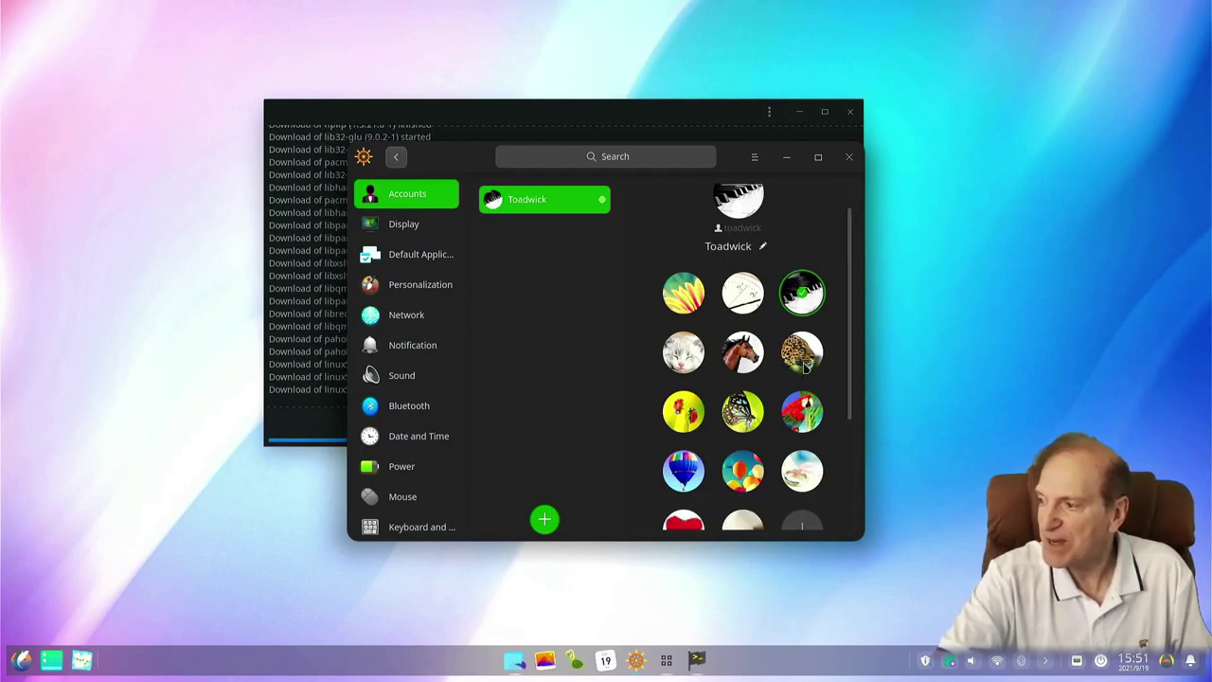
left_click(802, 353)
left_click(404, 223)
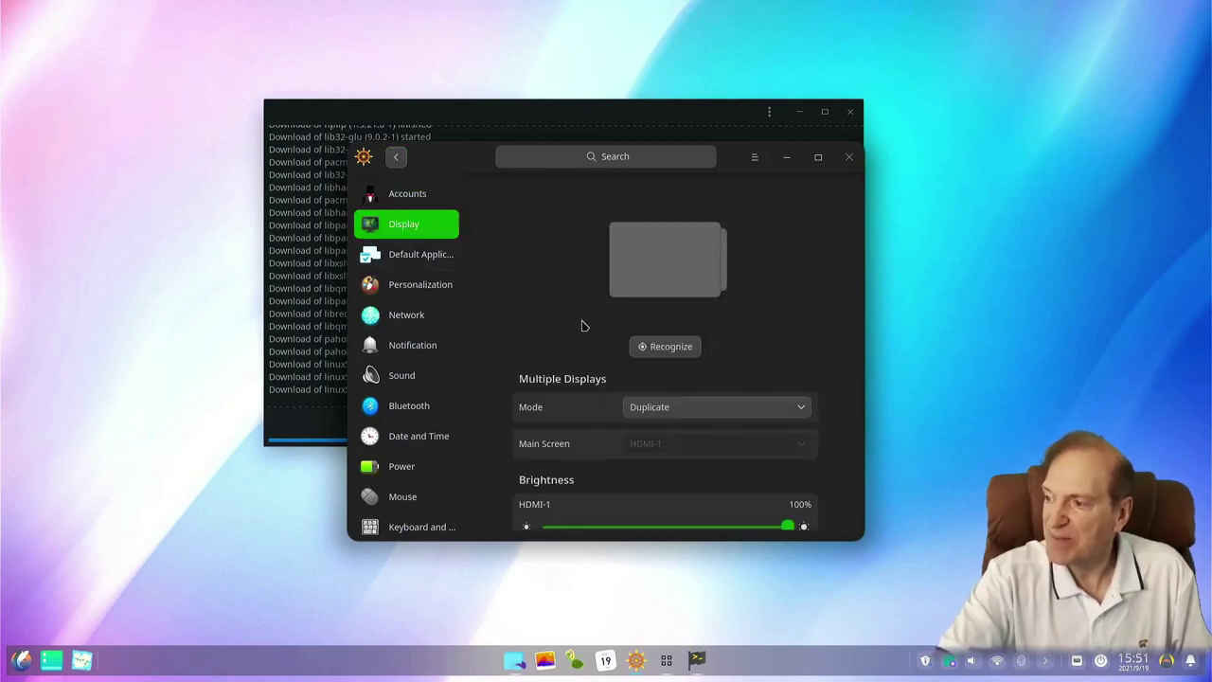
Step: Scroll through the Display settings, then open Default Applications
scroll(582, 324, "down", 2)
scroll(574, 328, "down", 2)
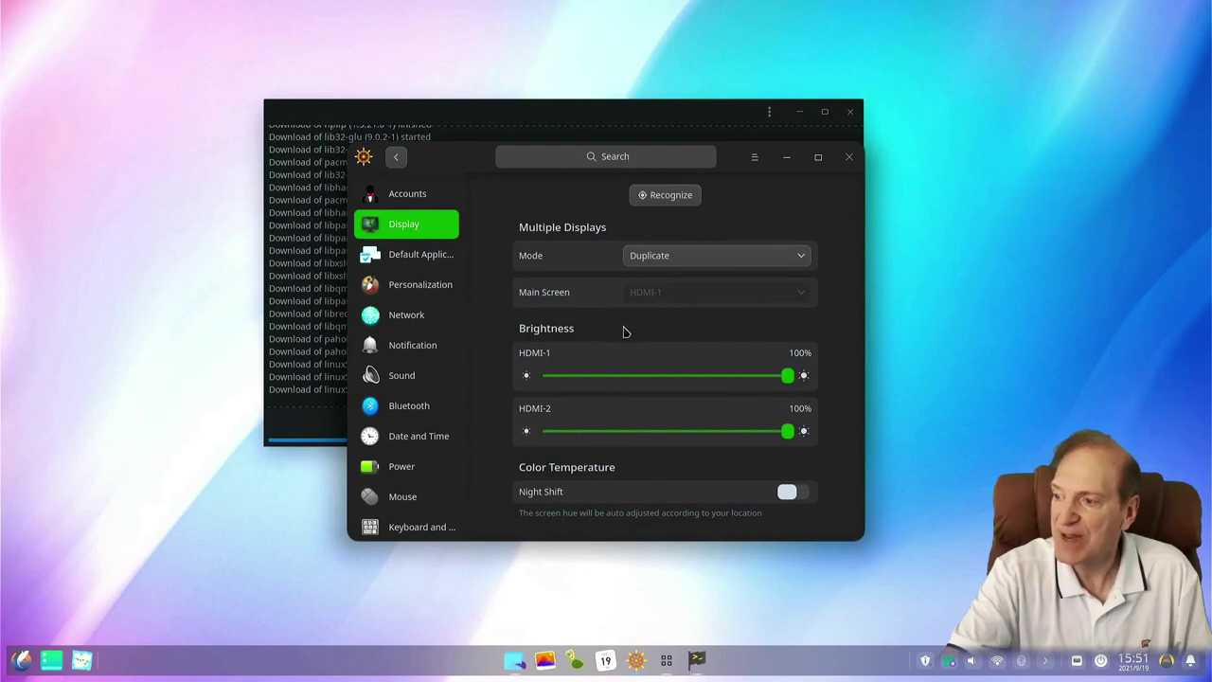
scroll(623, 332, "down", 5)
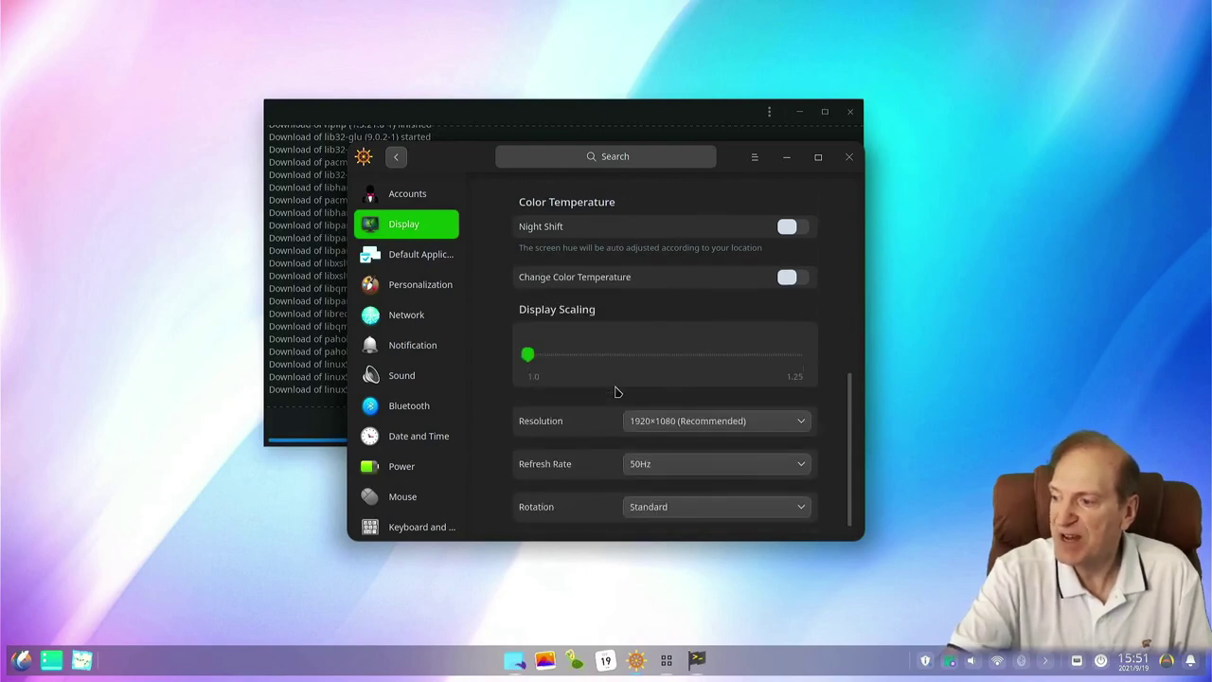
scroll(607, 393, "up", 5)
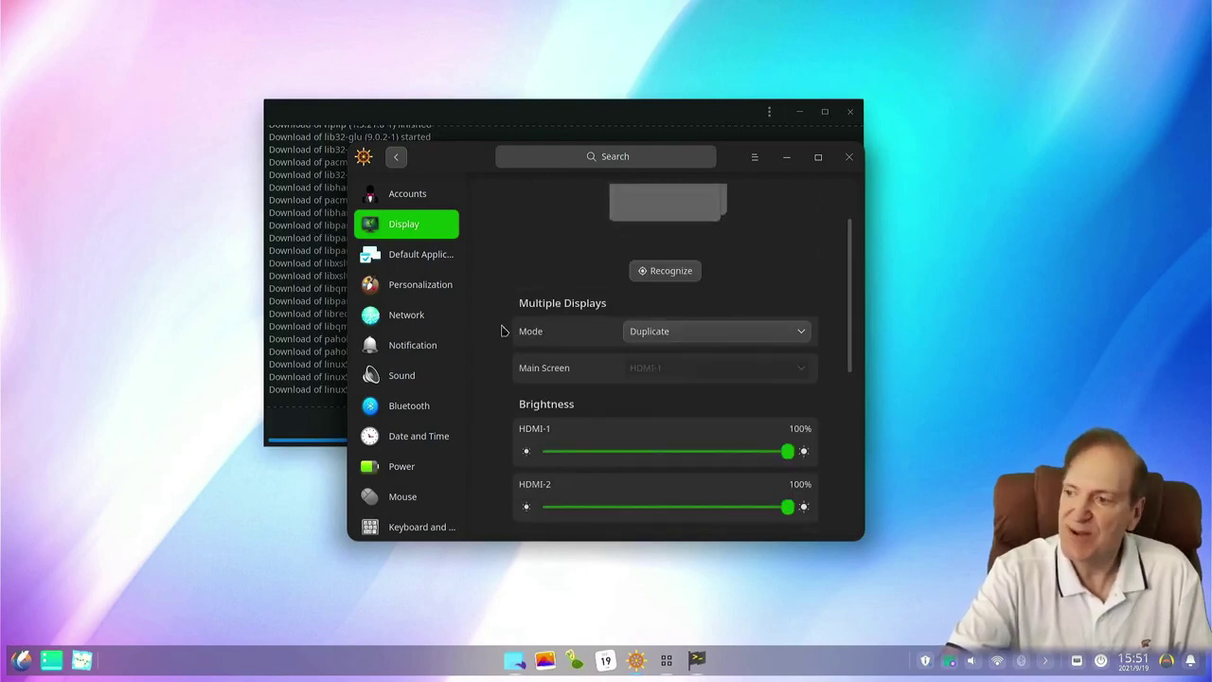
left_click(409, 263)
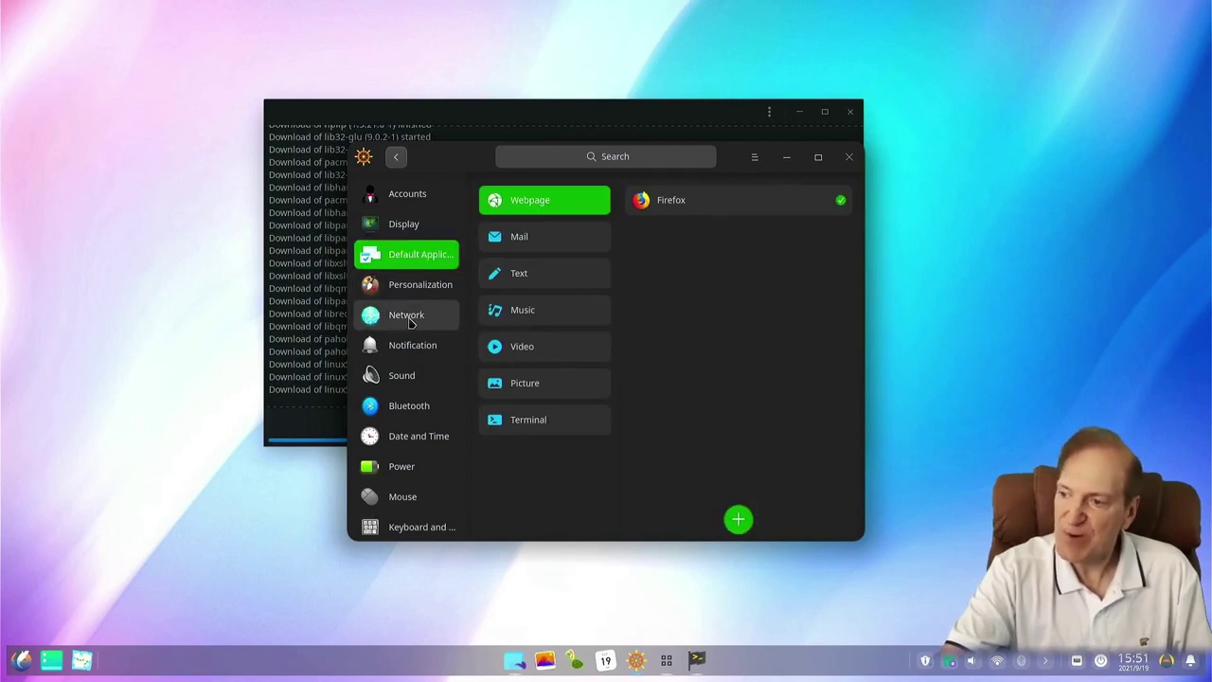
Step: Visit the Network, Notification and Sound settings pages
left_click(410, 320)
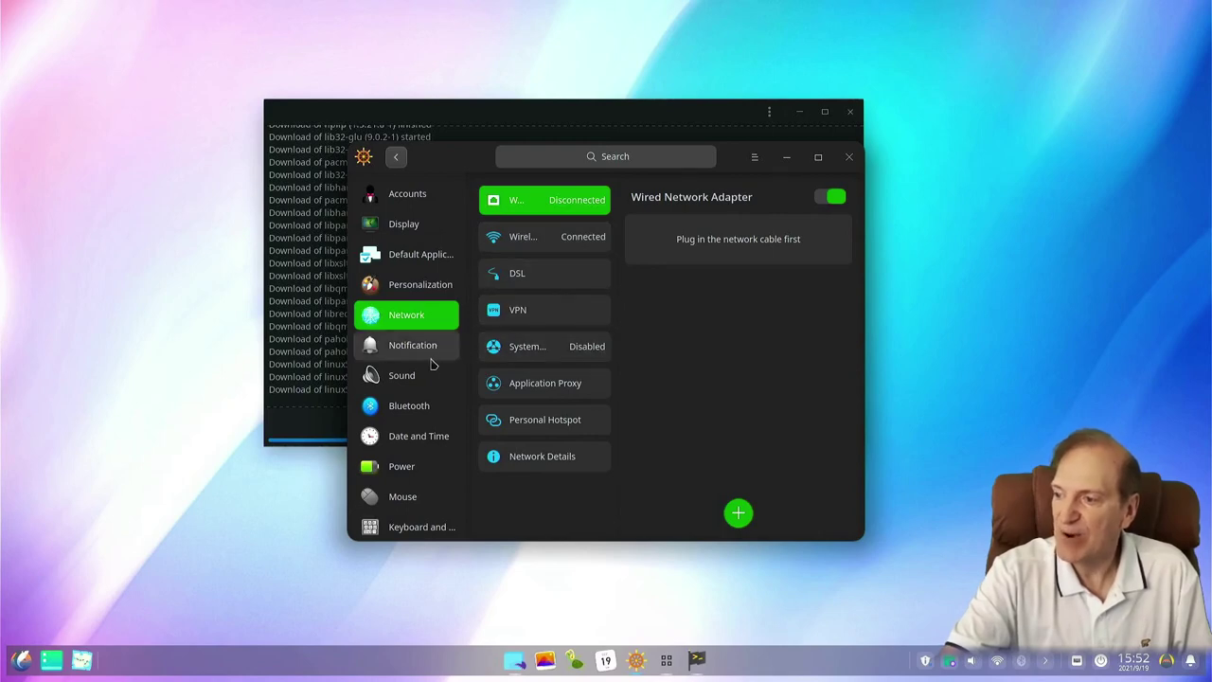
left_click(410, 351)
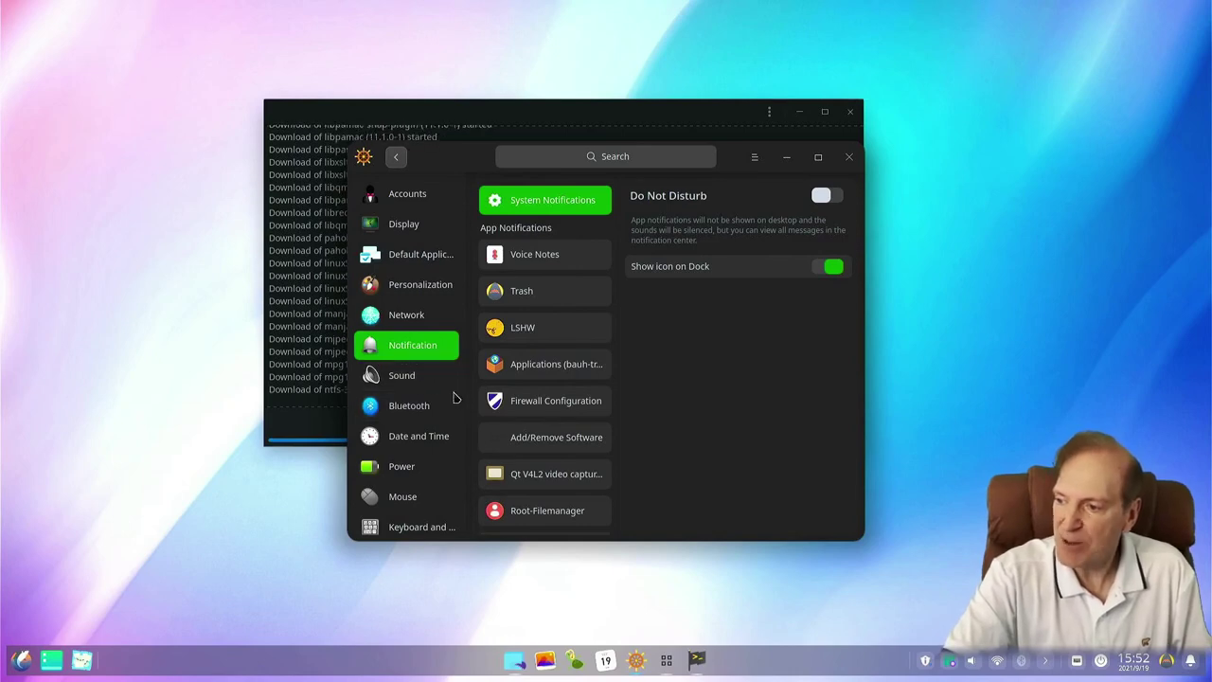
left_click(413, 382)
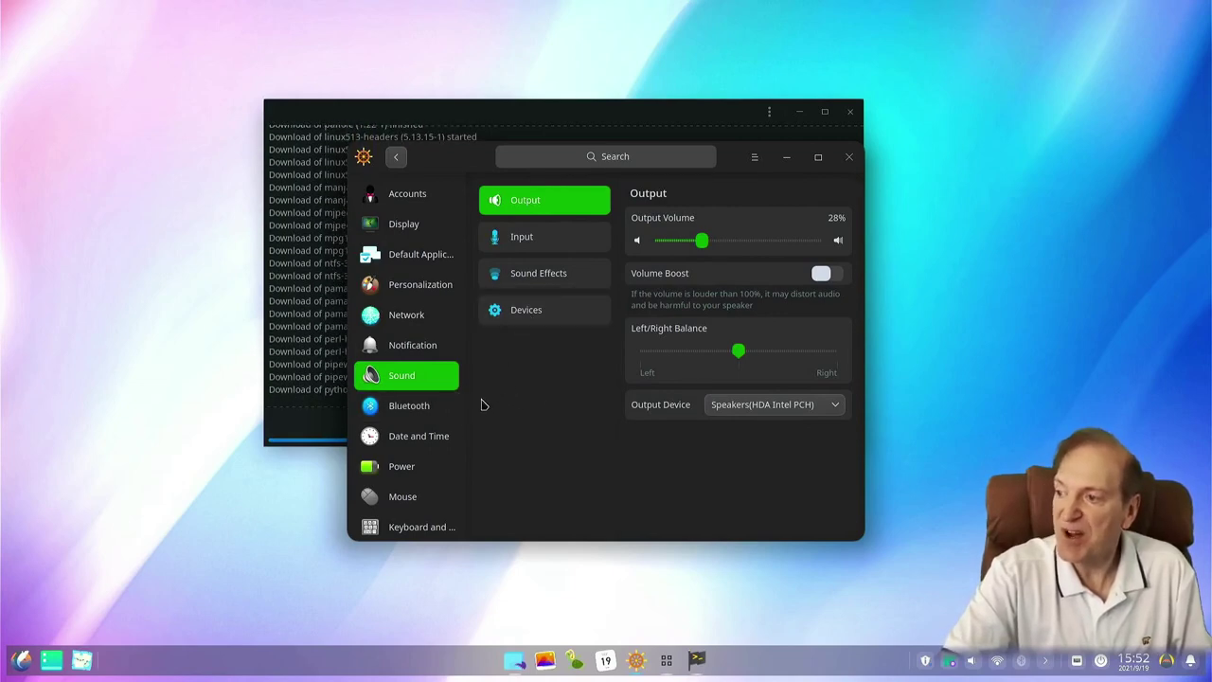
Step: Review the Date and Time page's time settings and time-format options
left_click(426, 438)
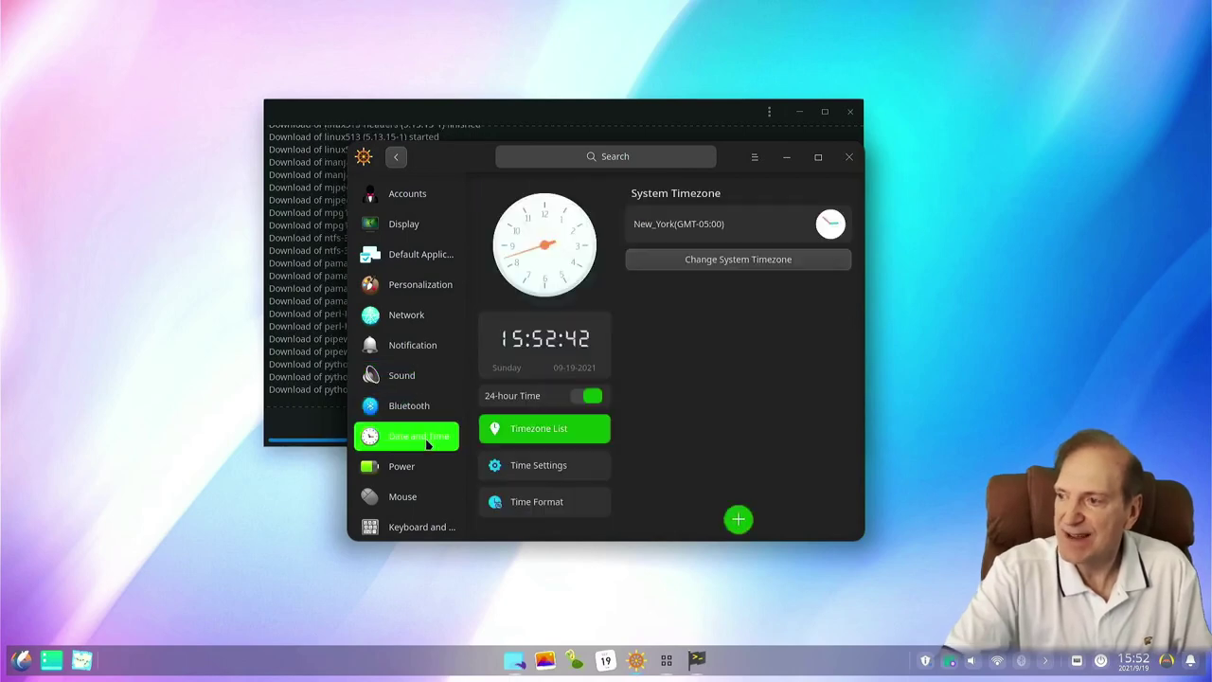
scroll(433, 441, "down", 2)
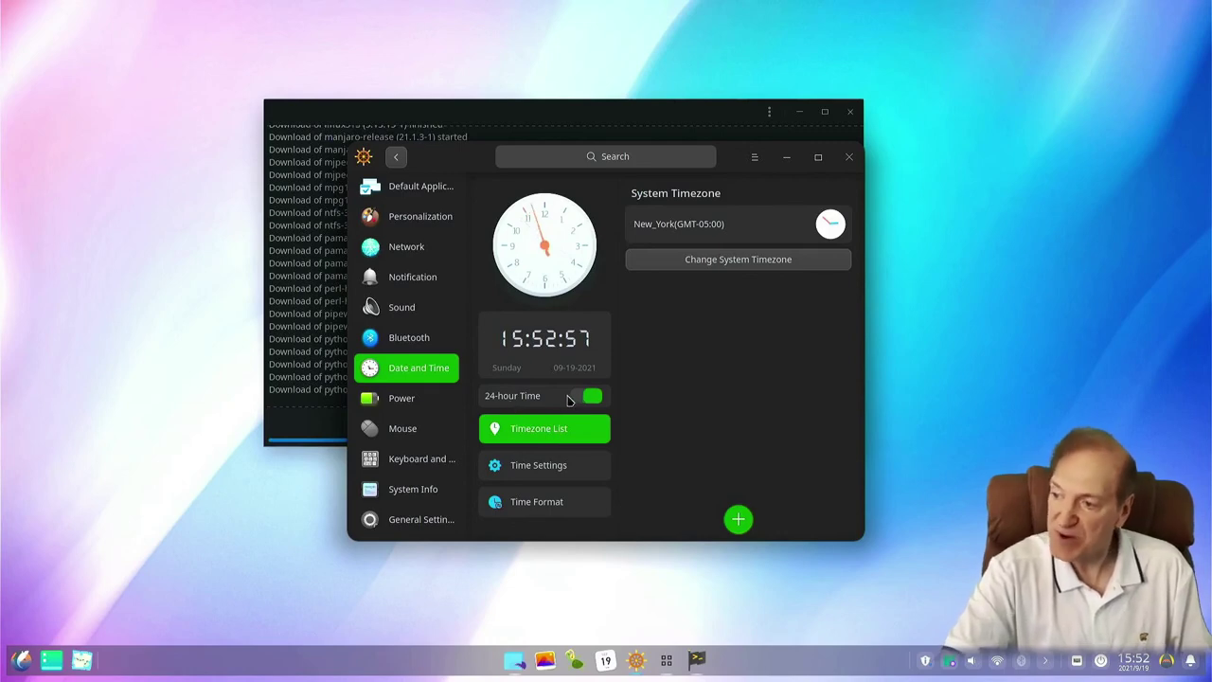
left_click(512, 467)
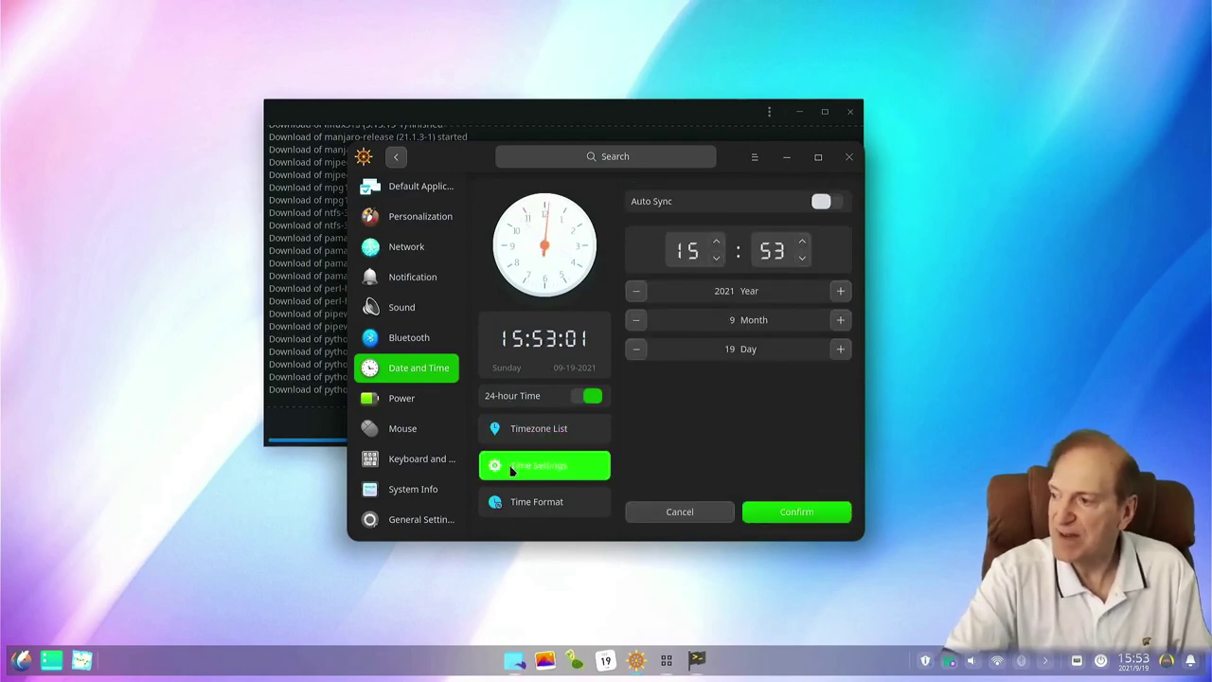
left_click(554, 504)
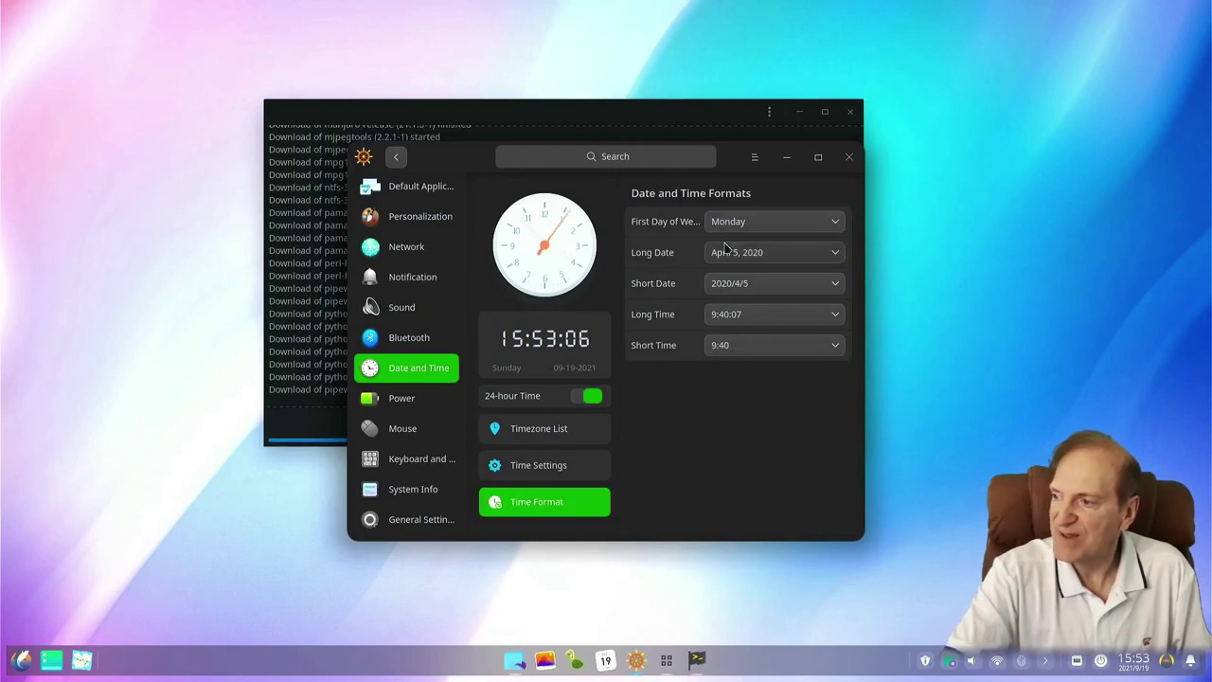
Step: Check the Plugged In and General power settings, then open Mouse settings
left_click(405, 401)
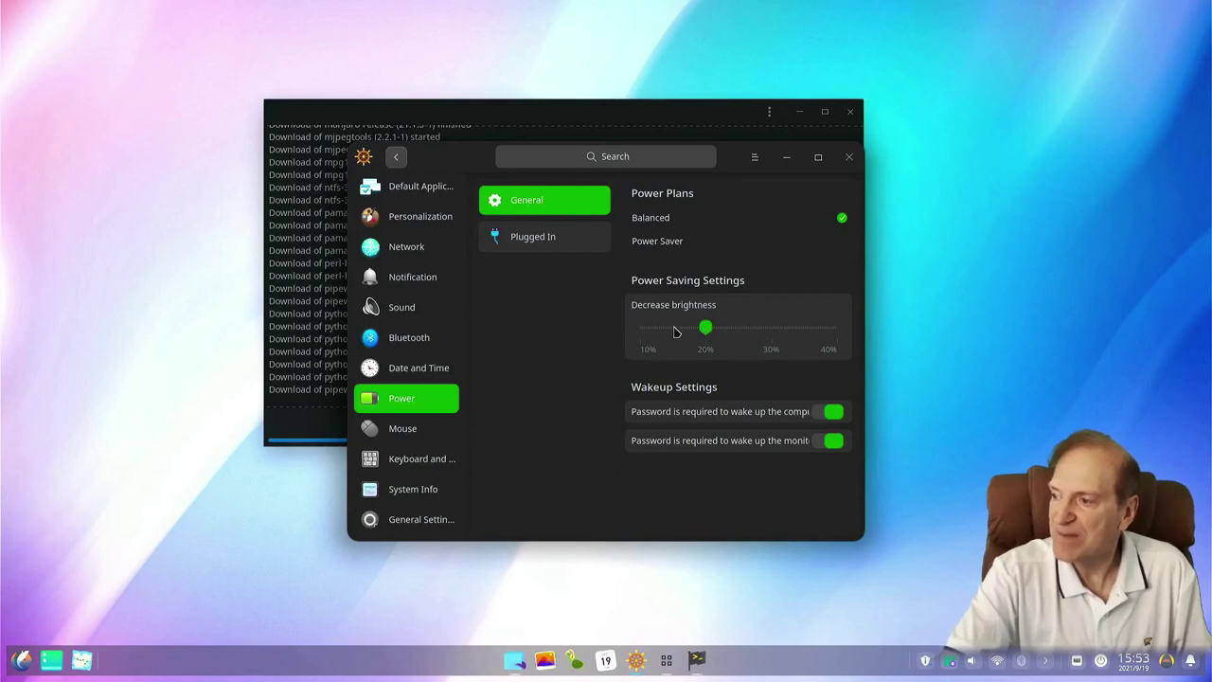
left_click(528, 244)
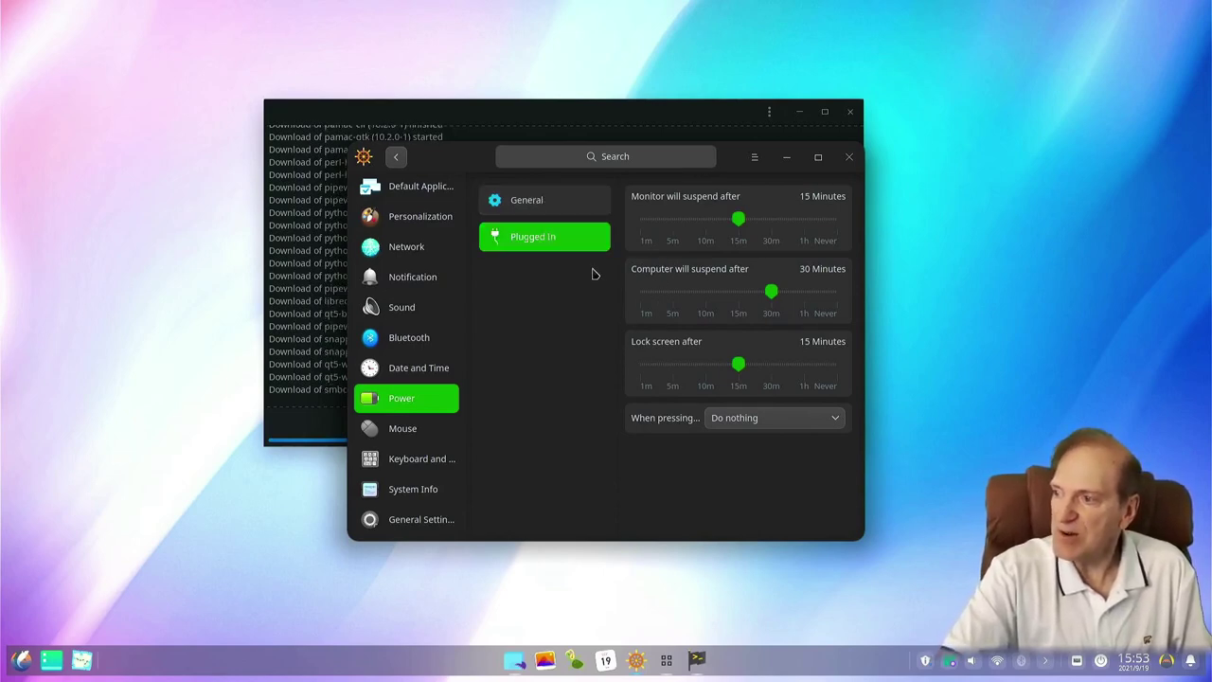
left_click(553, 201)
left_click(417, 428)
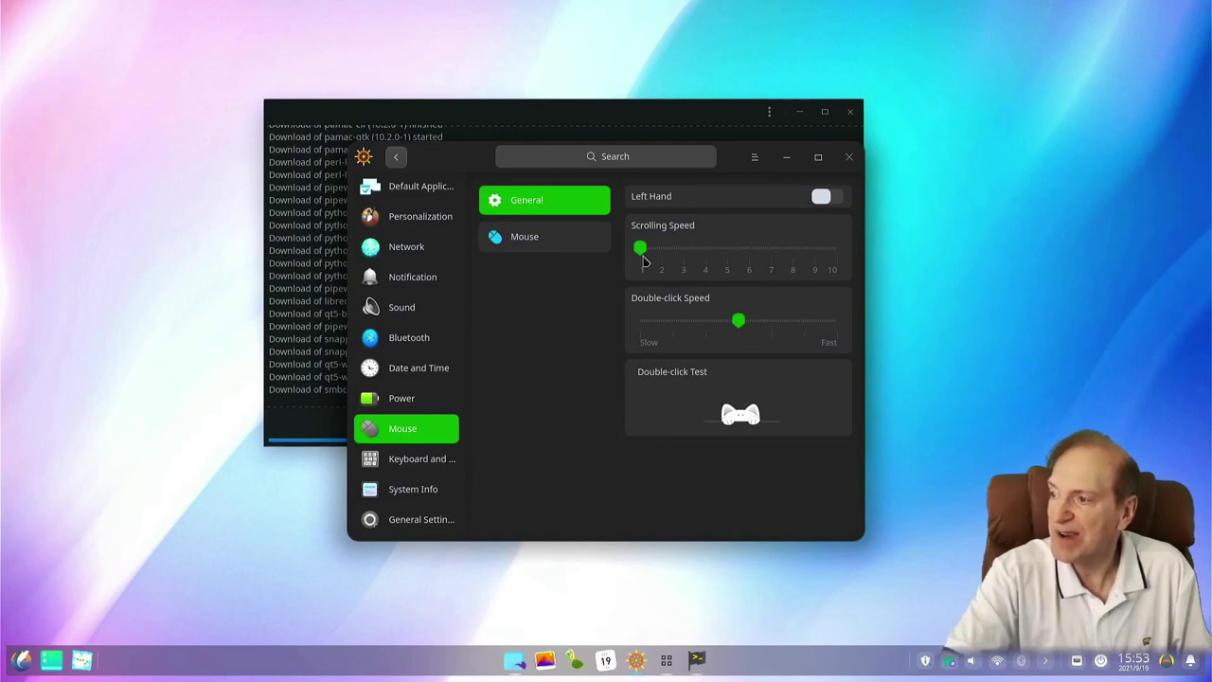
Step: Toggle Left Hand on and off, run the double-click test three times, then open Keyboard and Language
left_click(824, 199)
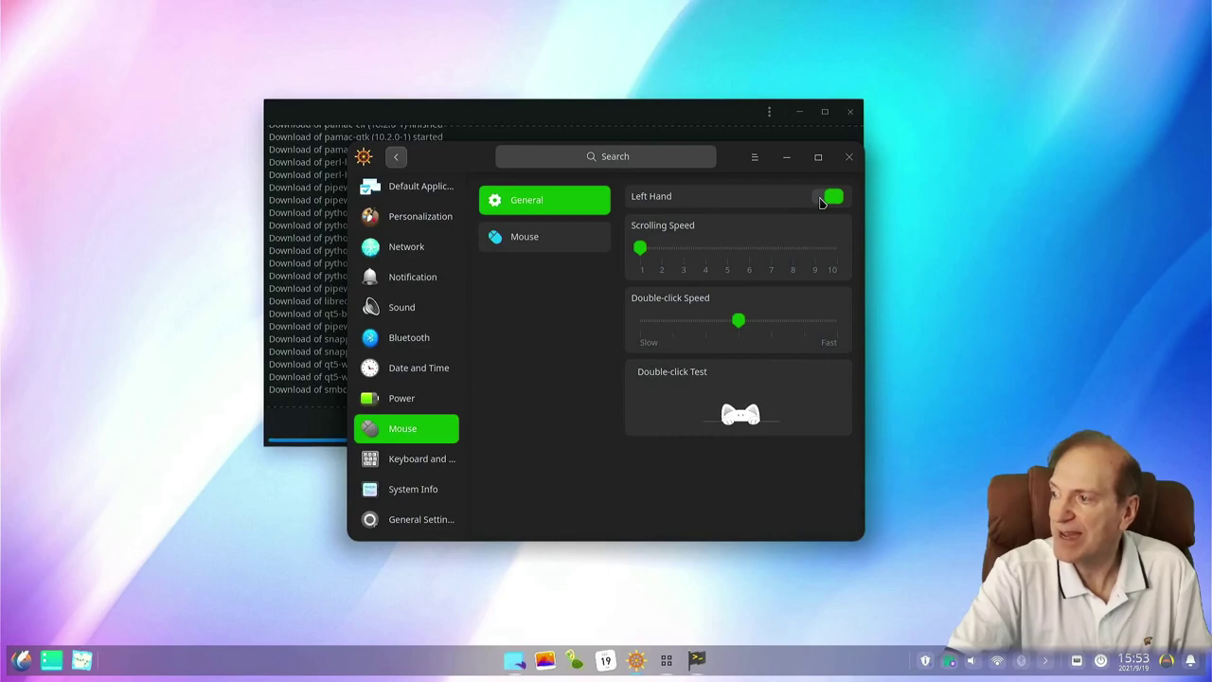
left_click(824, 199)
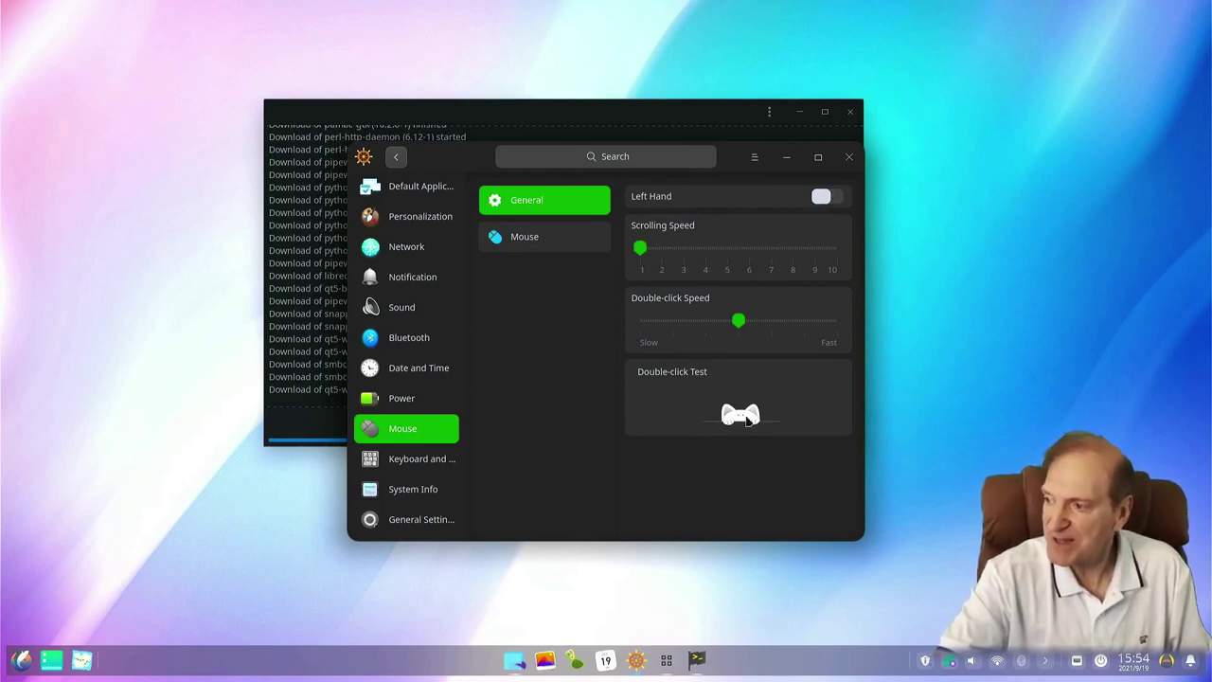
double_click(749, 416)
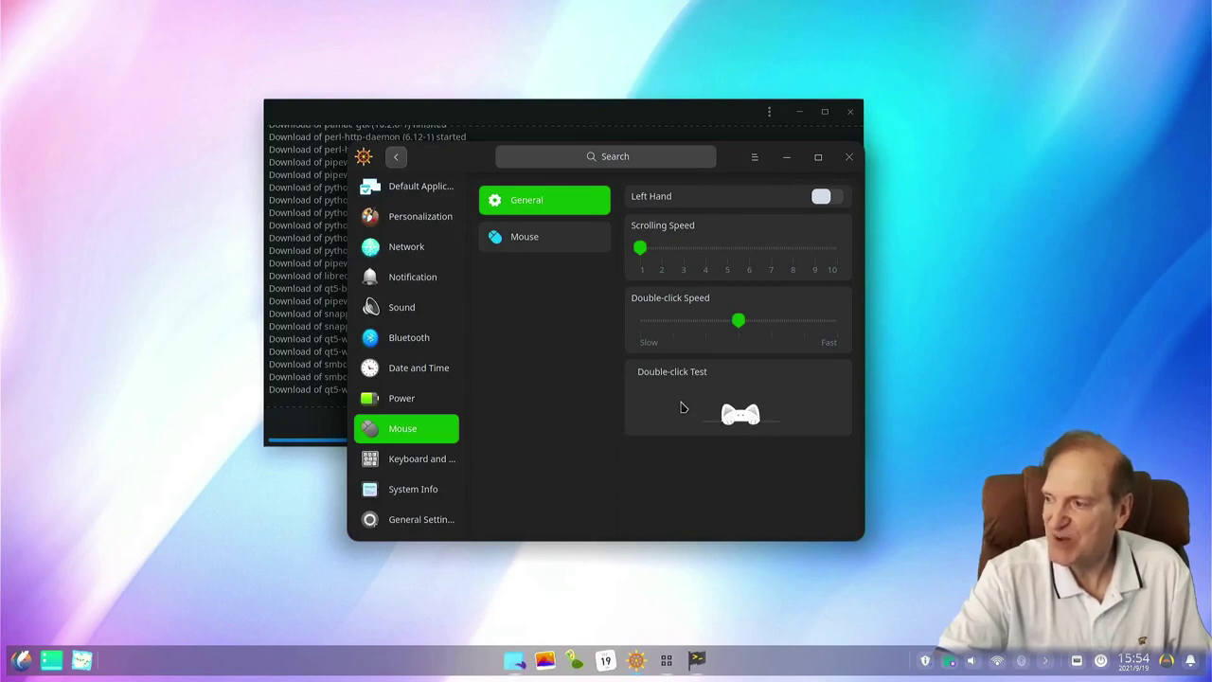
double_click(742, 420)
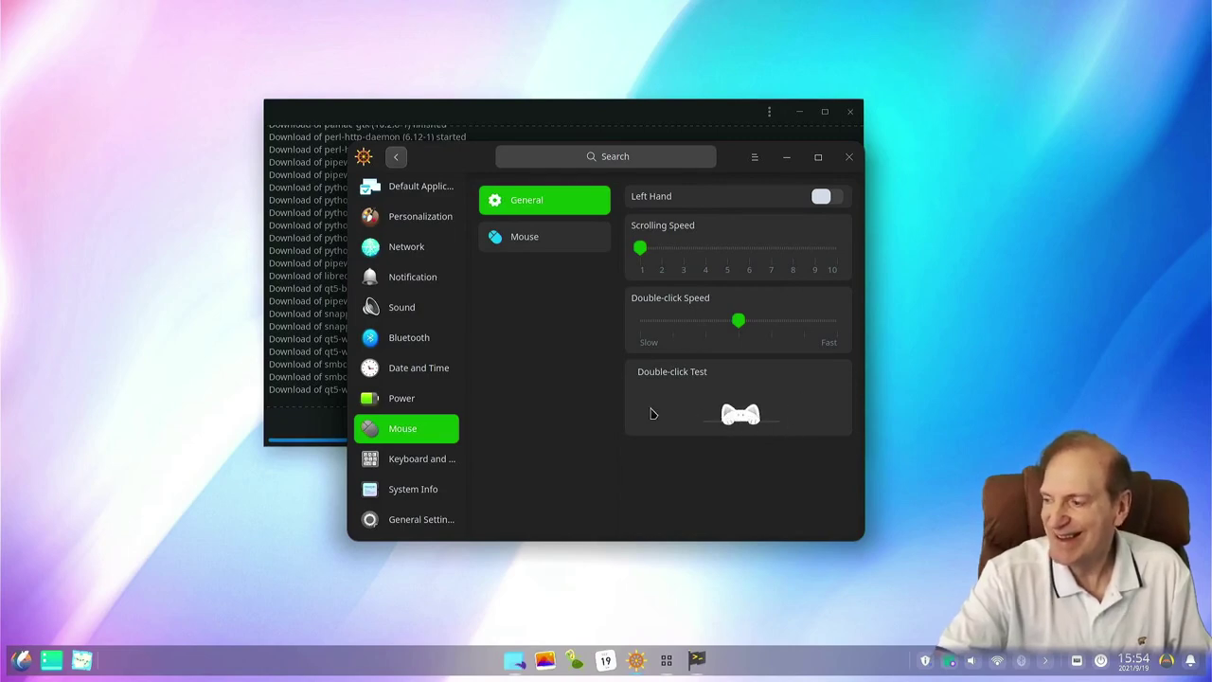
double_click(727, 424)
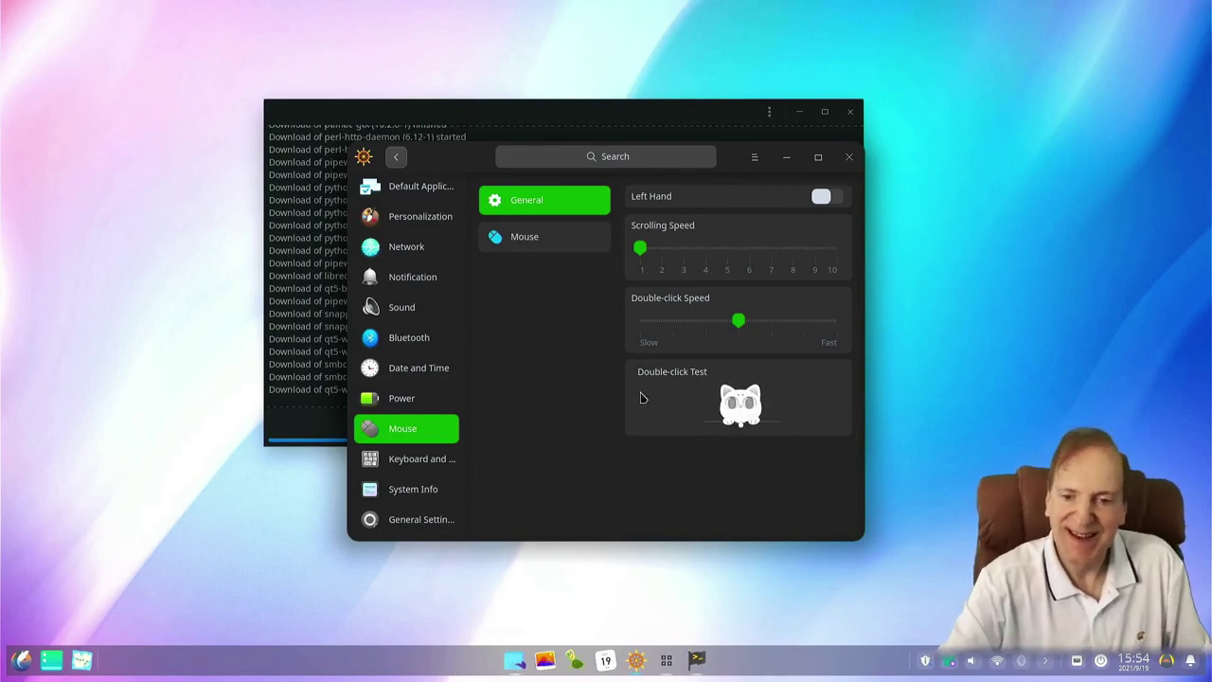
left_click(434, 464)
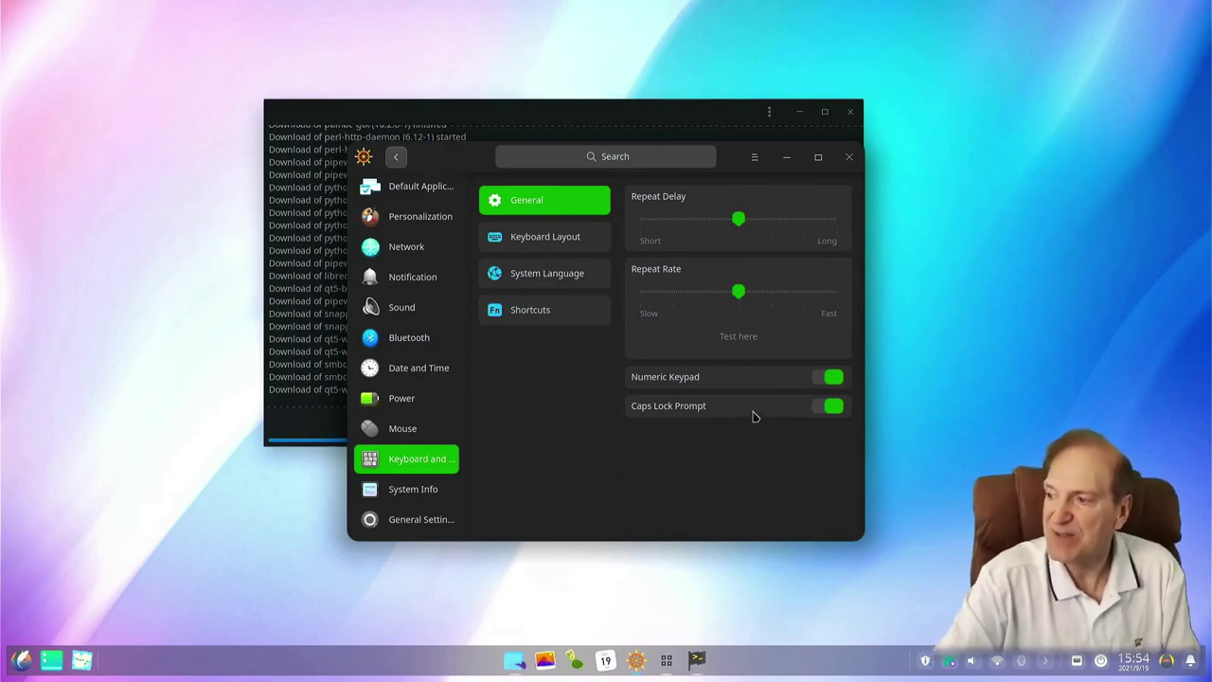
Step: Review Keyboard Layout, System Language and the full Shortcuts list, then hide Control Center
left_click(559, 247)
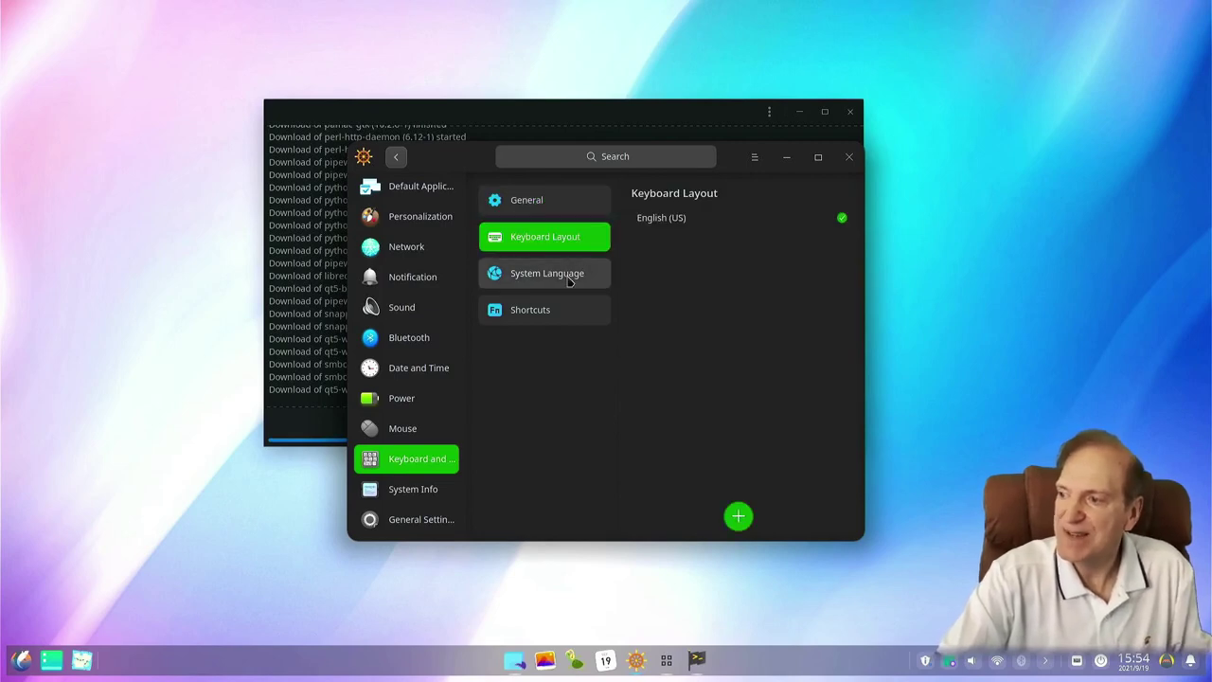
left_click(569, 278)
left_click(569, 319)
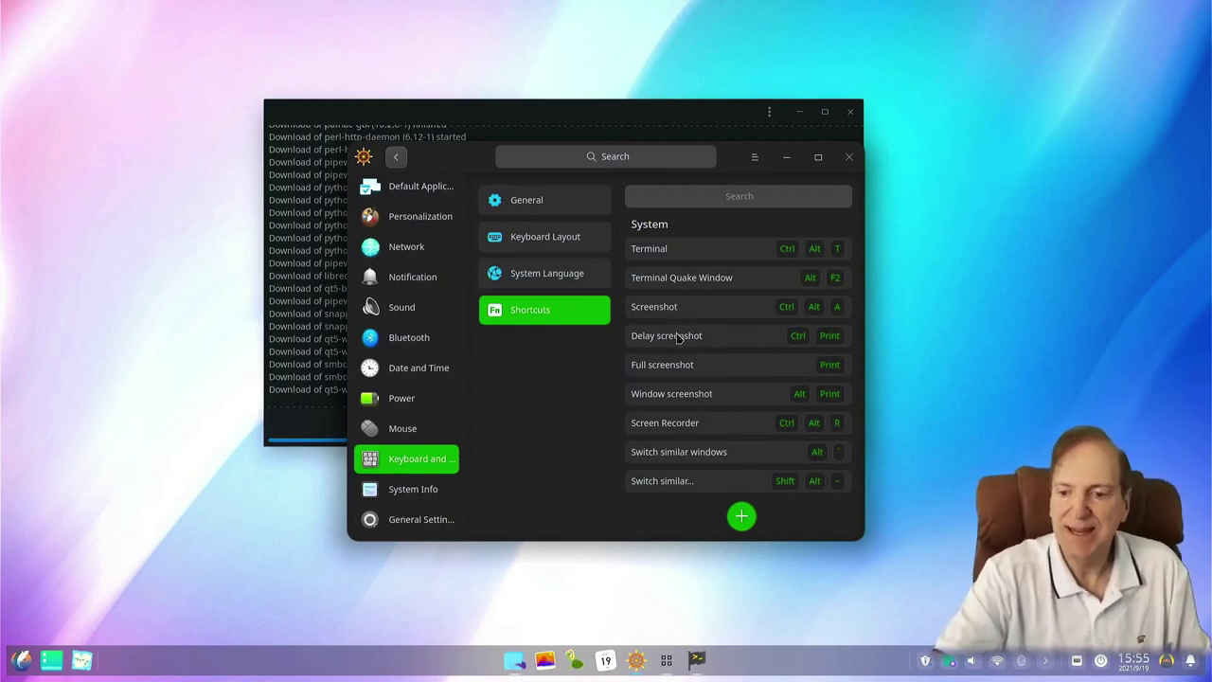
scroll(705, 393, "down", 10)
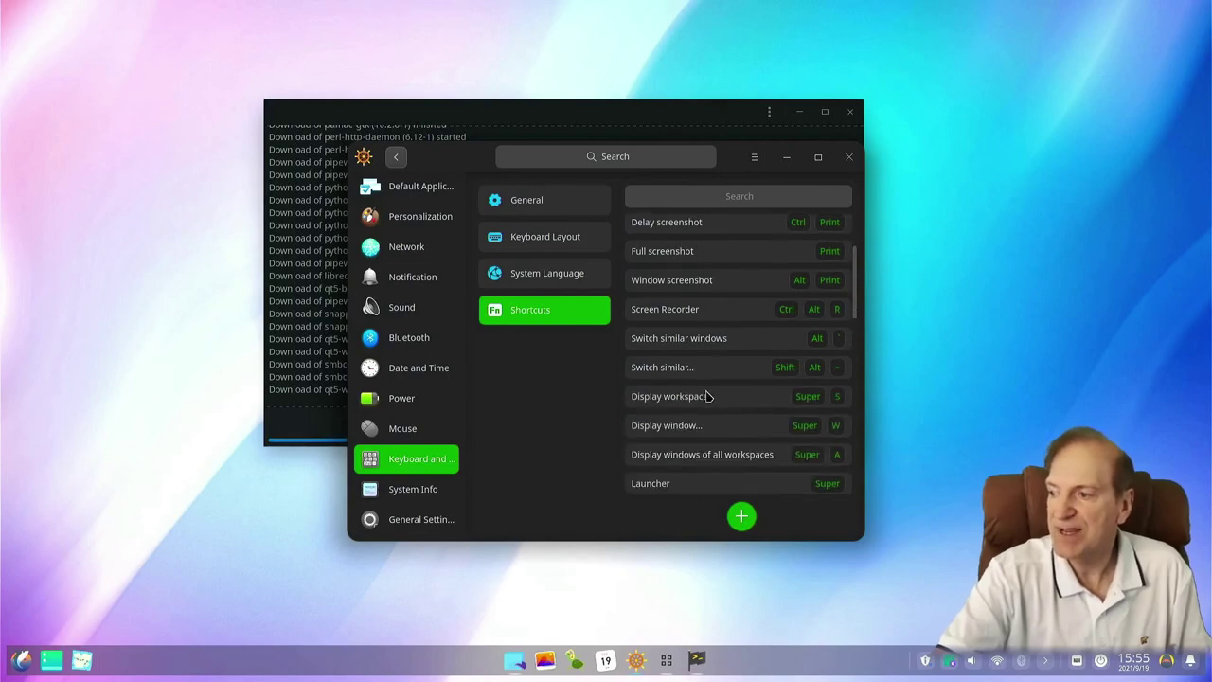
scroll(701, 398, "down", 2)
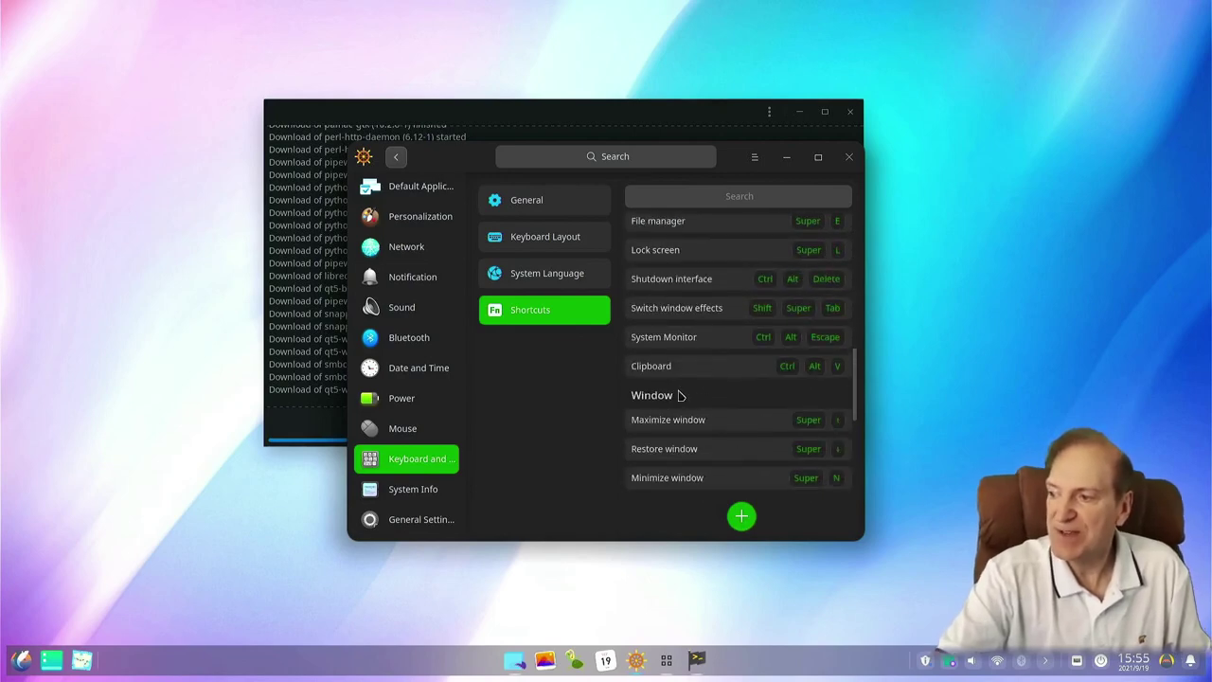
scroll(709, 398, "down", 7)
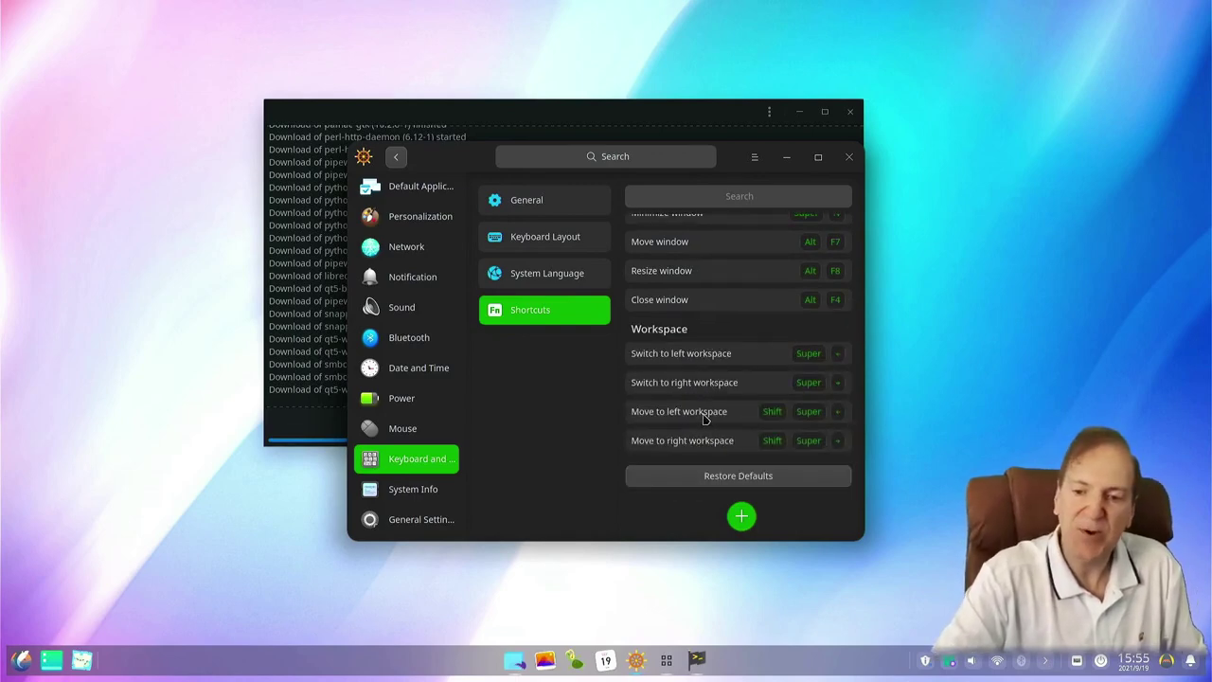
scroll(729, 407, "up", 12)
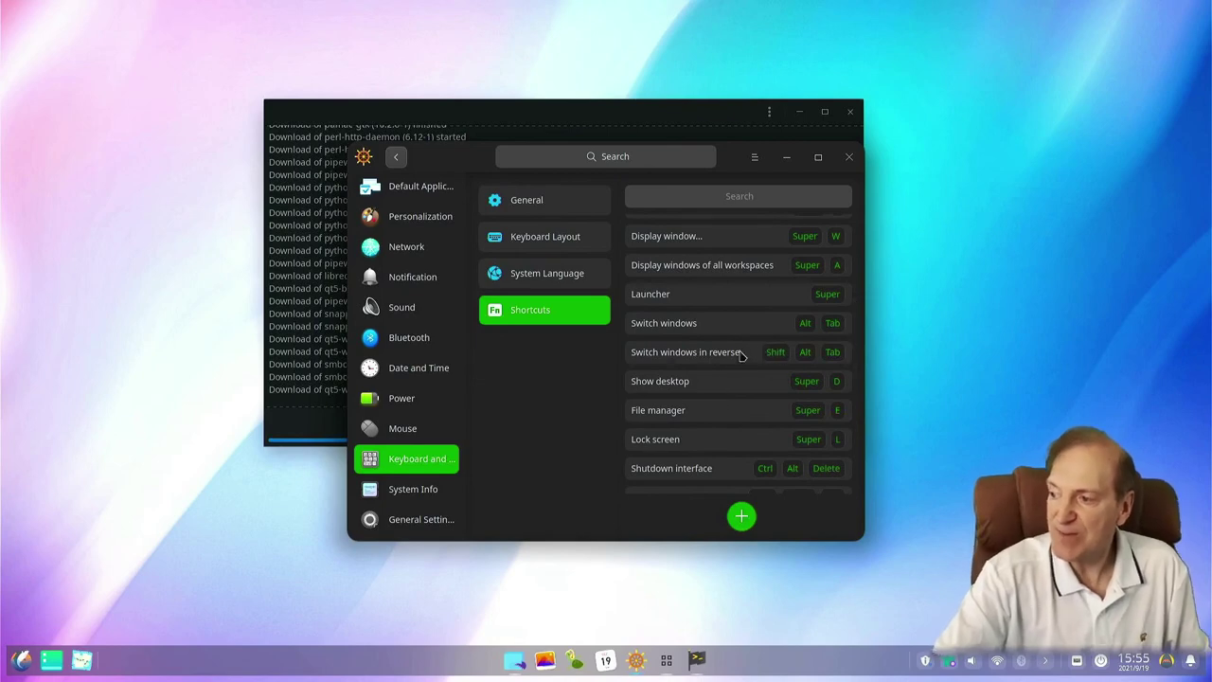
scroll(739, 379, "up", 5)
scroll(690, 402, "up", 1)
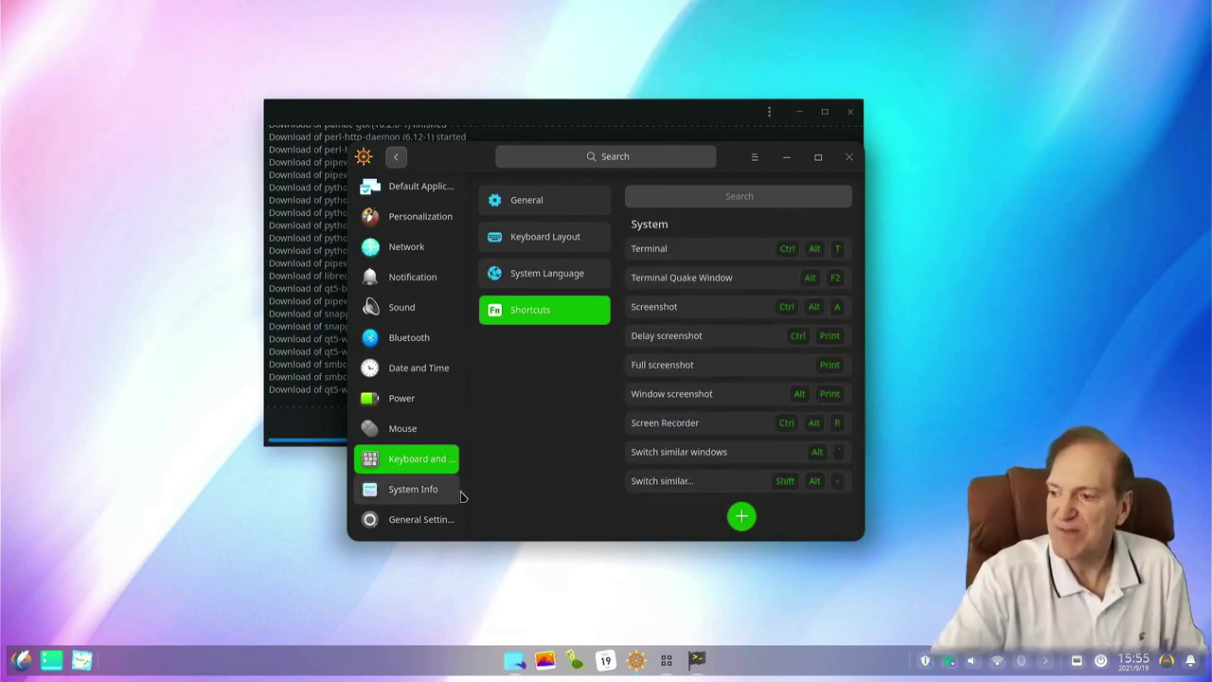
left_click(642, 670)
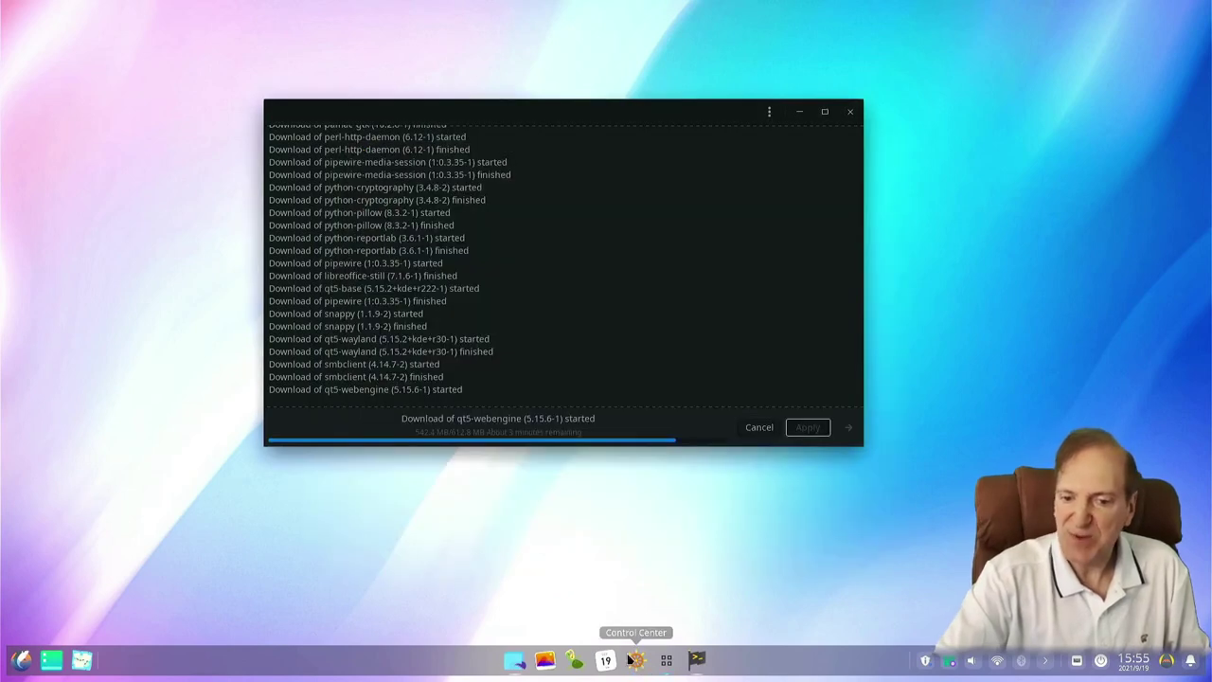
Step: View the Boot Menu page under General Settings in Control Center, then close the window
left_click(631, 661)
scroll(600, 463, "down", 2)
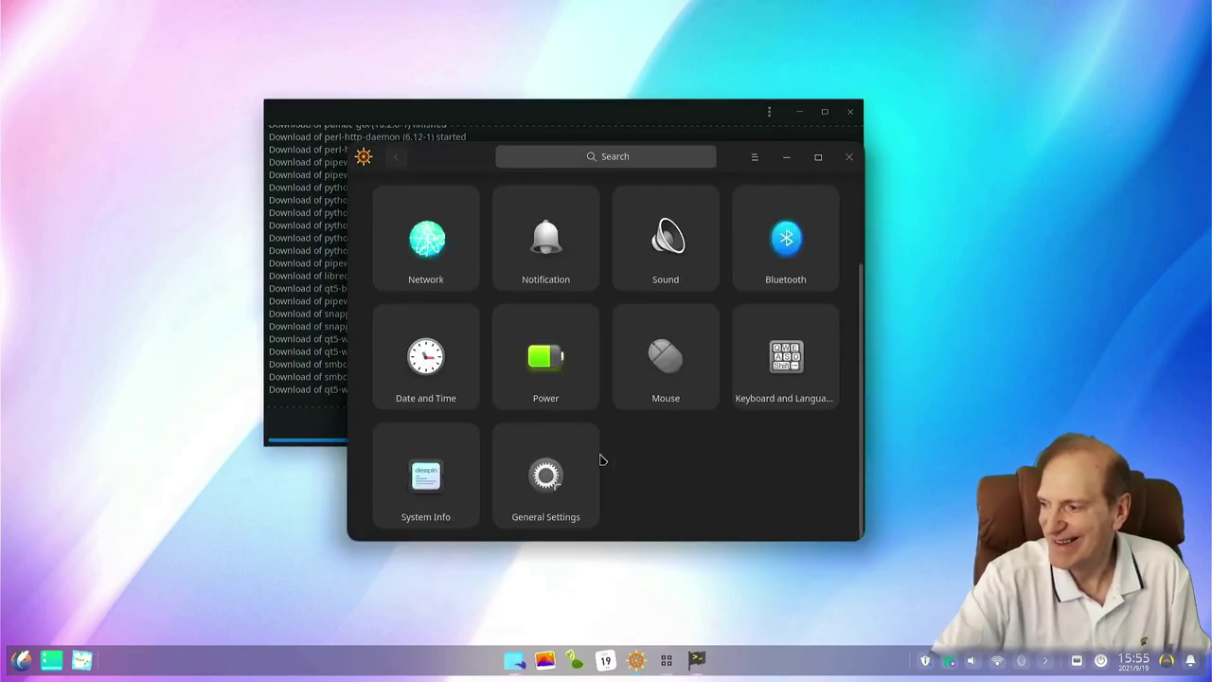
left_click(441, 480)
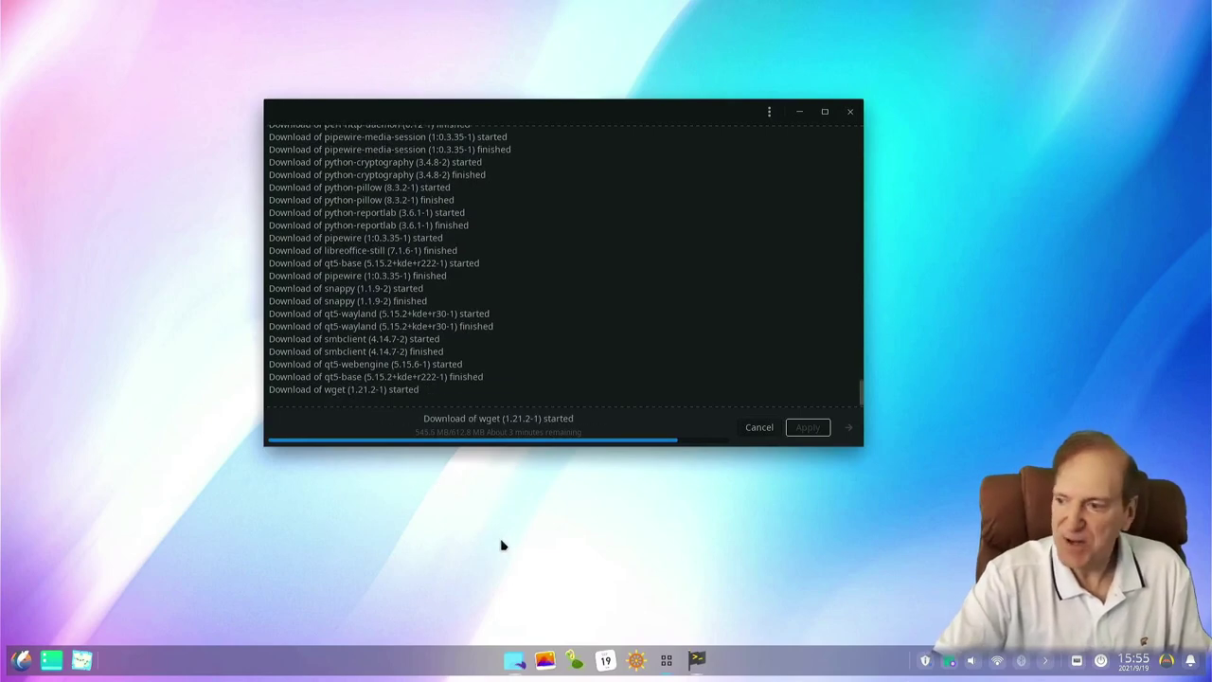
left_click(636, 660)
left_click(600, 483)
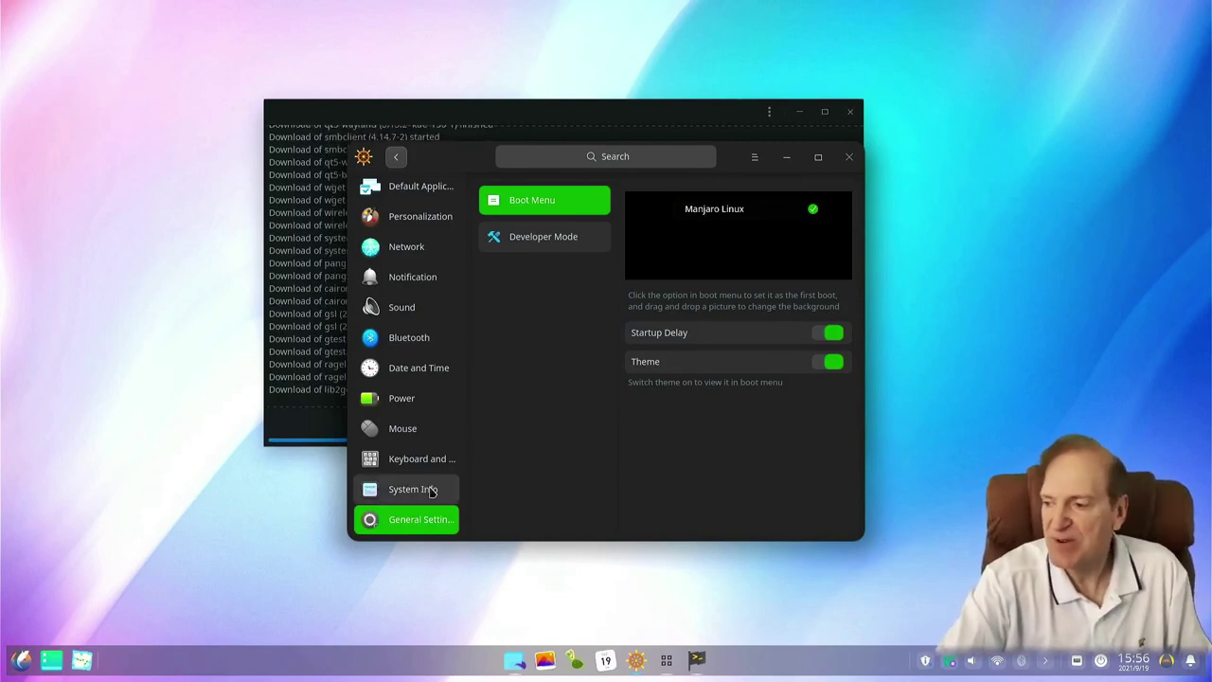
key("alt+F4")
Step: Reopen Control Center and bring the inkscape 1.1-6 download window in front of it
left_click_drag(500, 126, 540, 150)
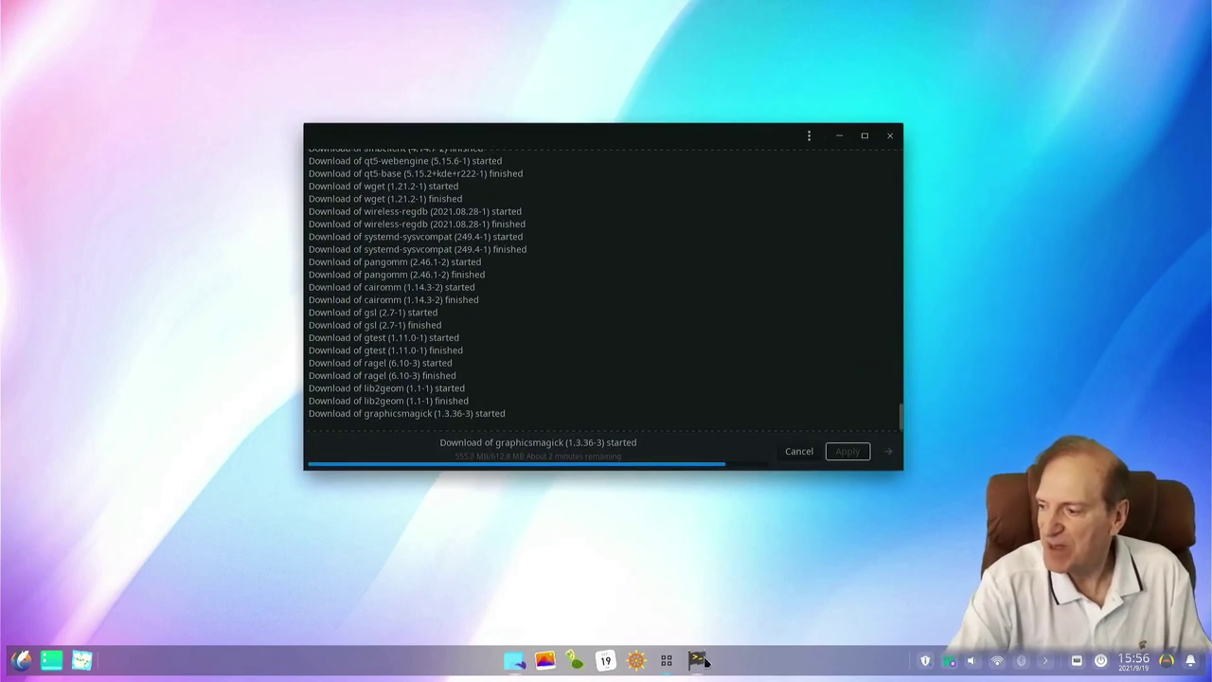
left_click(635, 660)
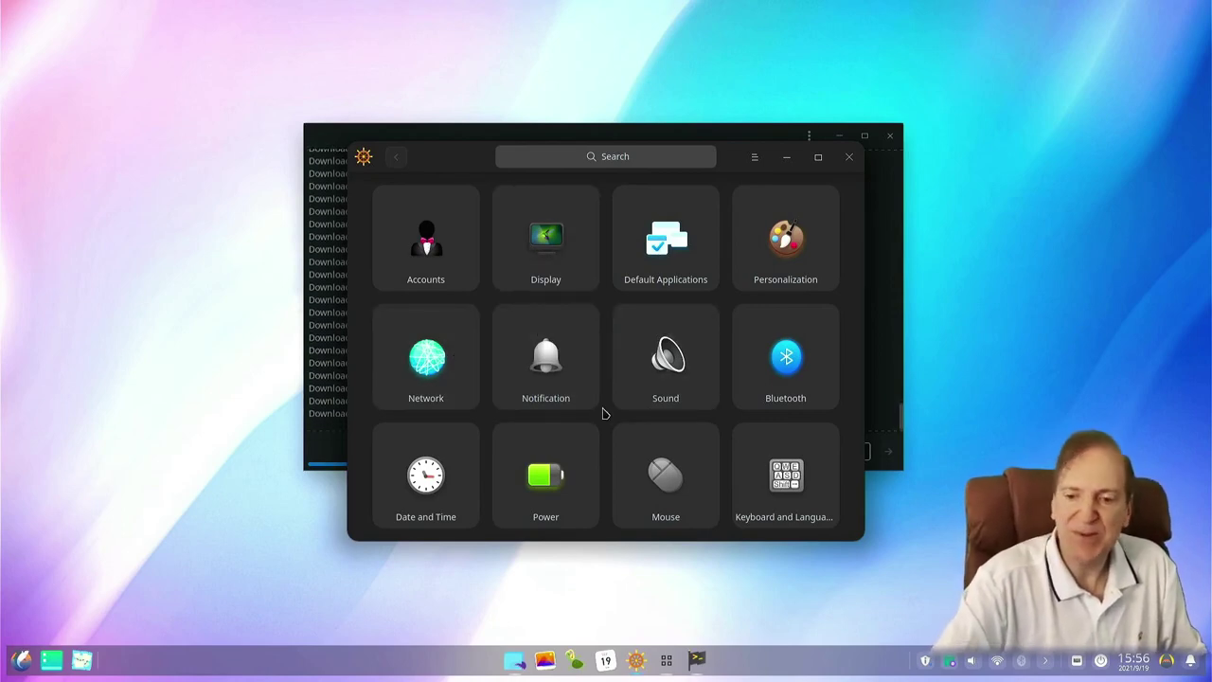
scroll(604, 411, "down", 2)
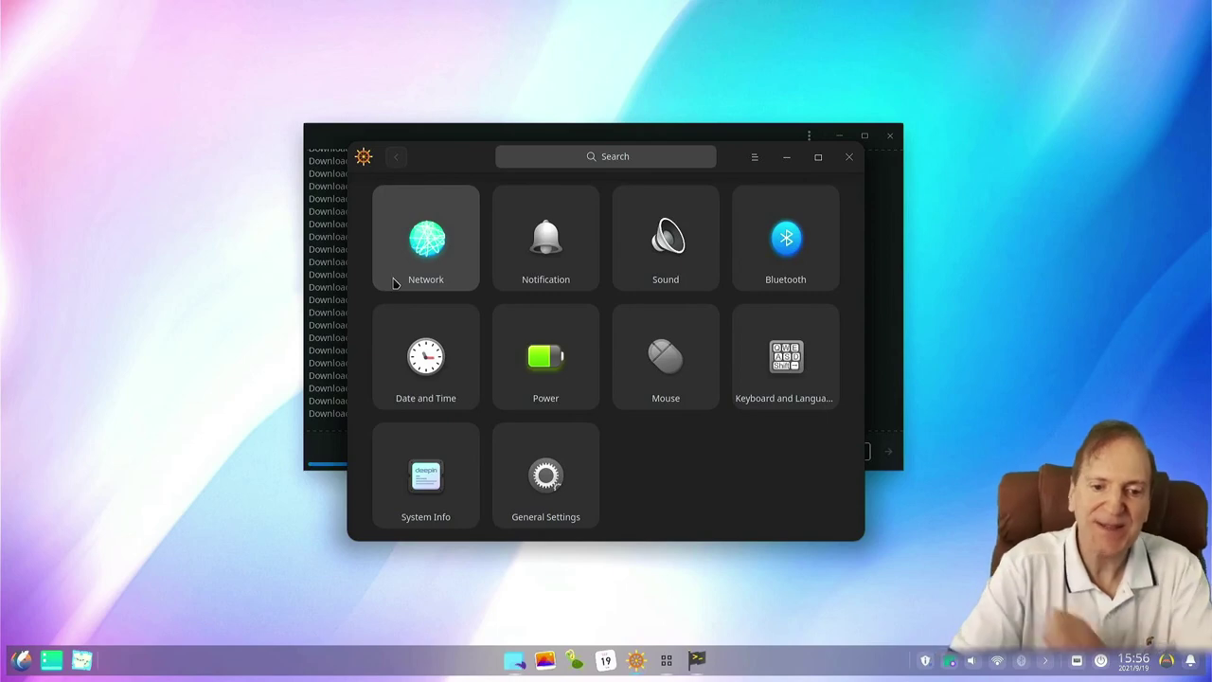
left_click(329, 136)
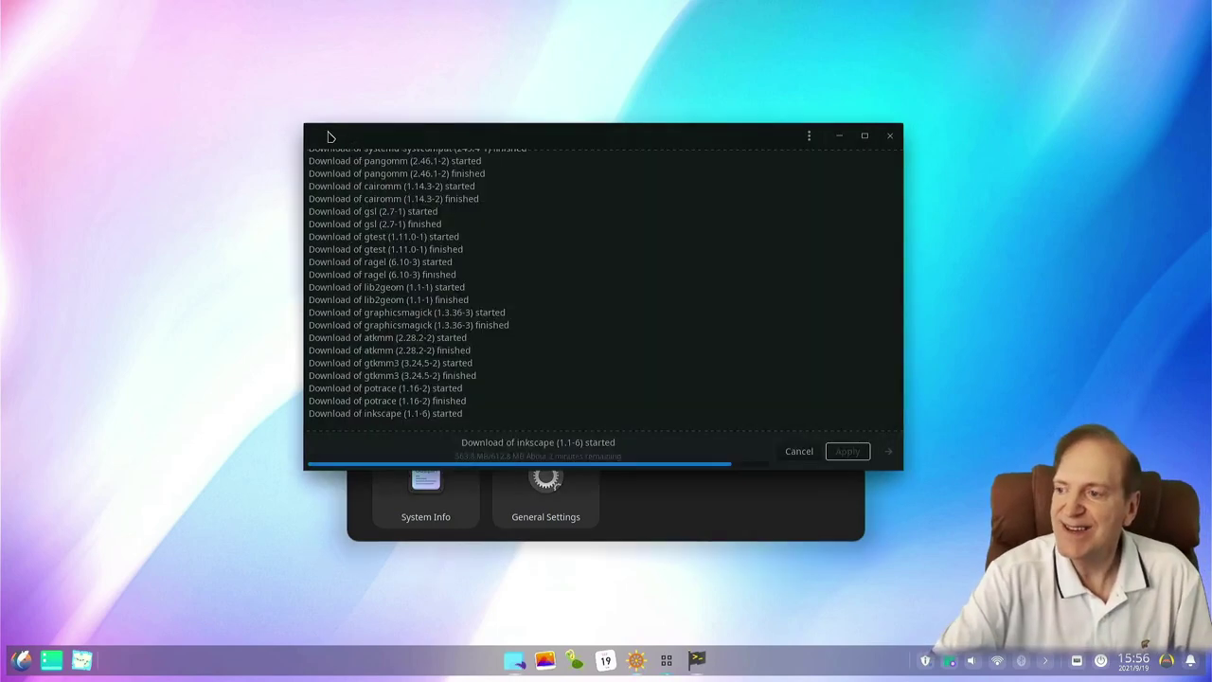
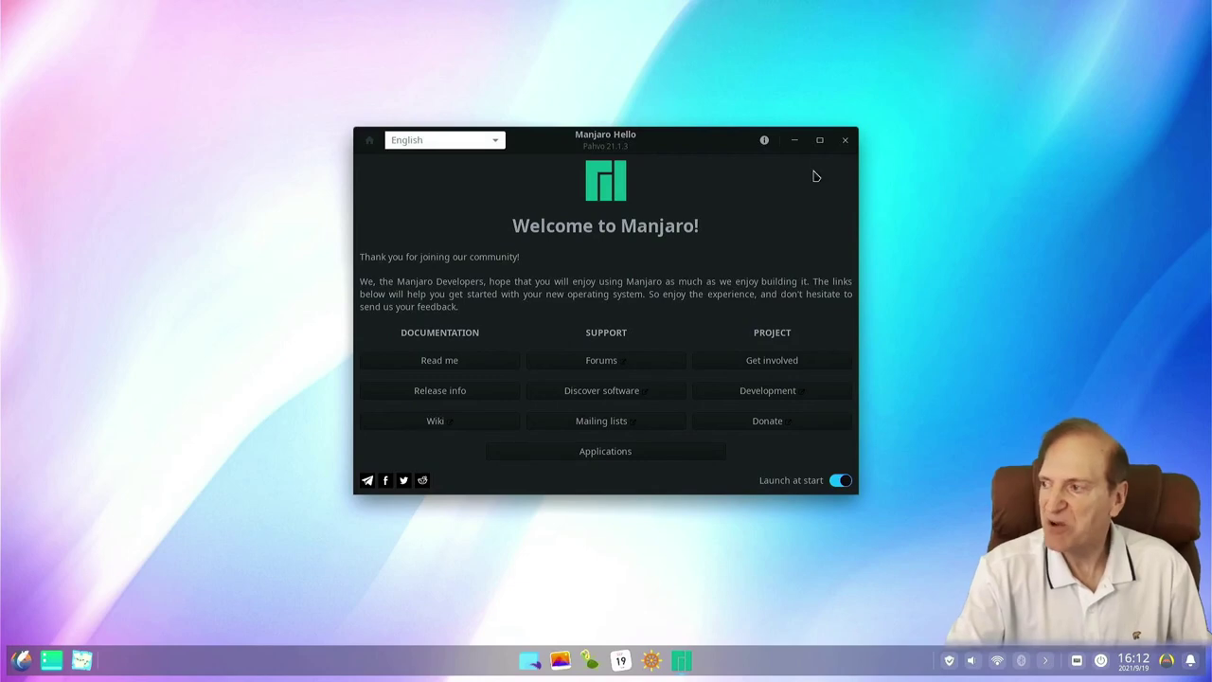
Step: Close Manjaro Hello, view the System Info page in Control Center, and toggle the launcher
left_click(846, 141)
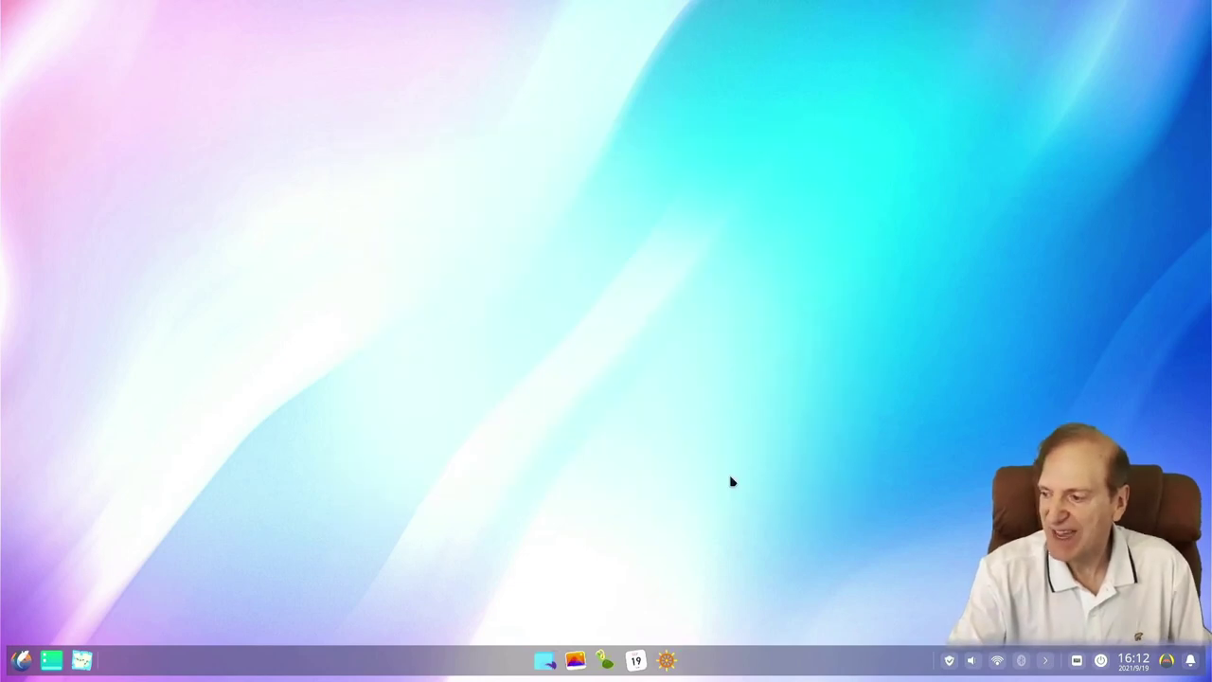
left_click(666, 660)
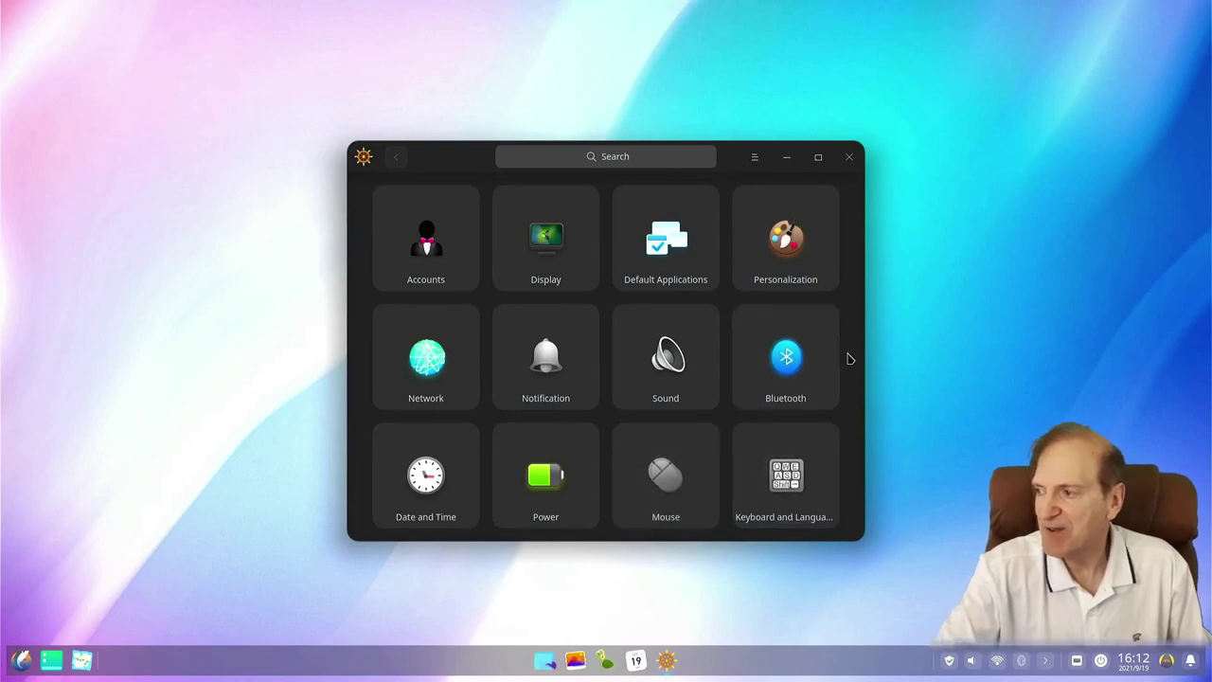
scroll(834, 379, "down", 2)
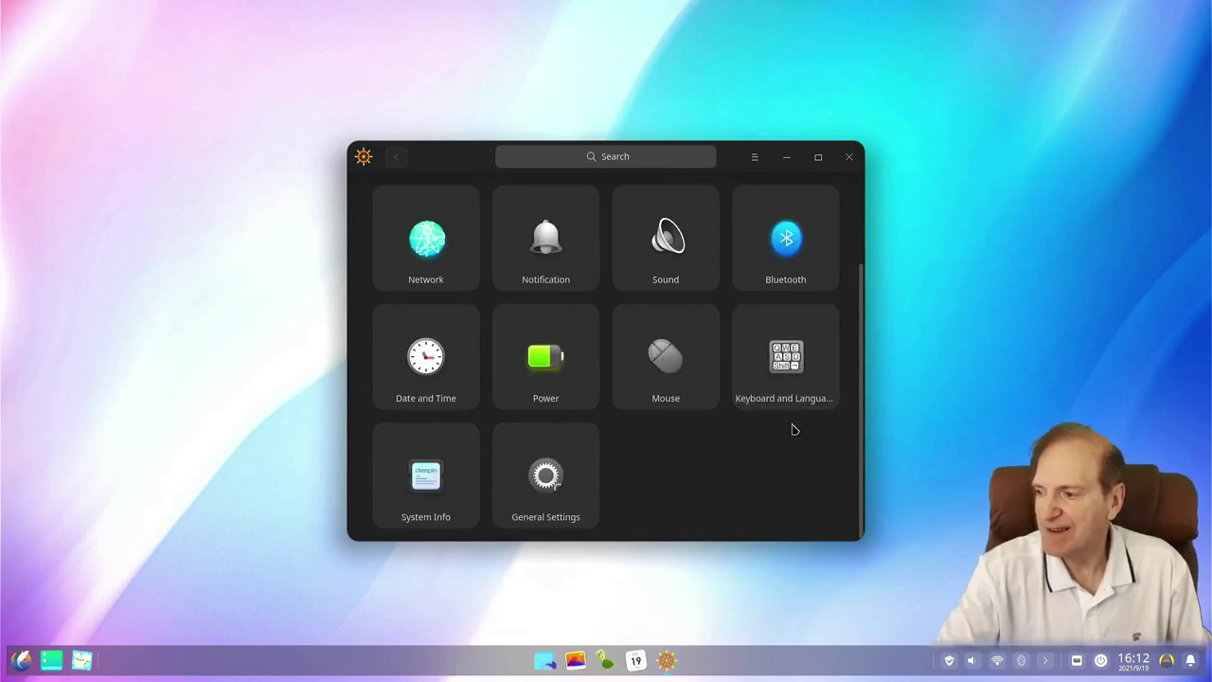
left_click(425, 487)
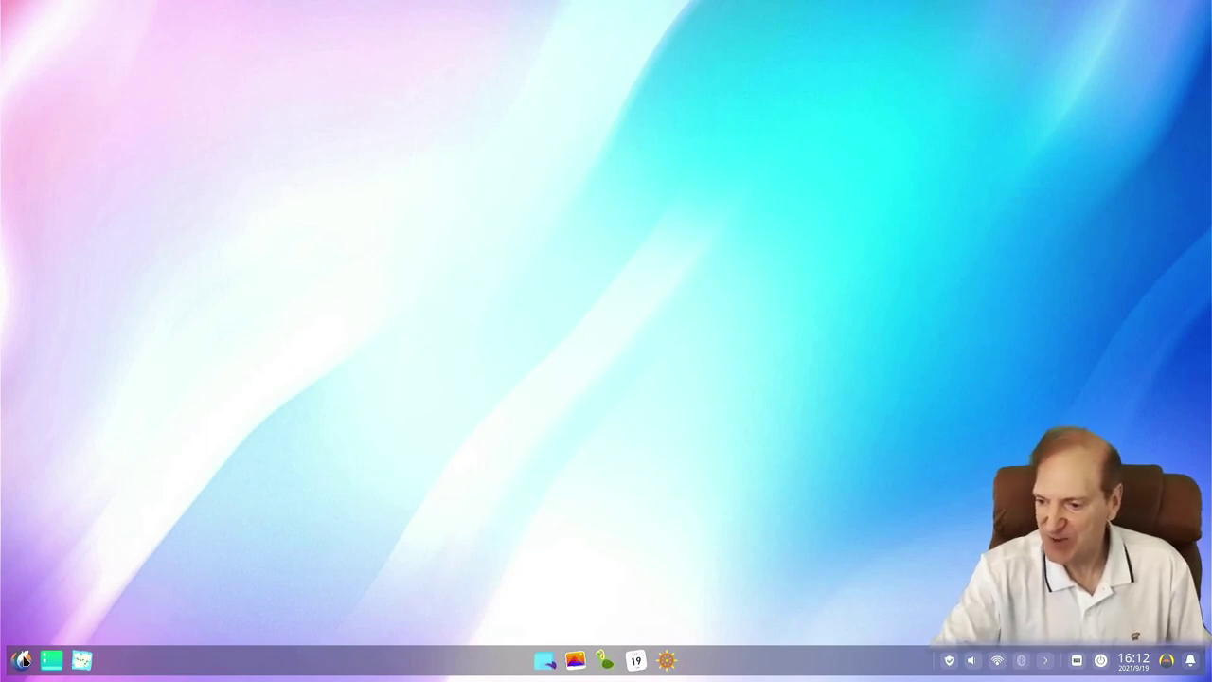
left_click(23, 660)
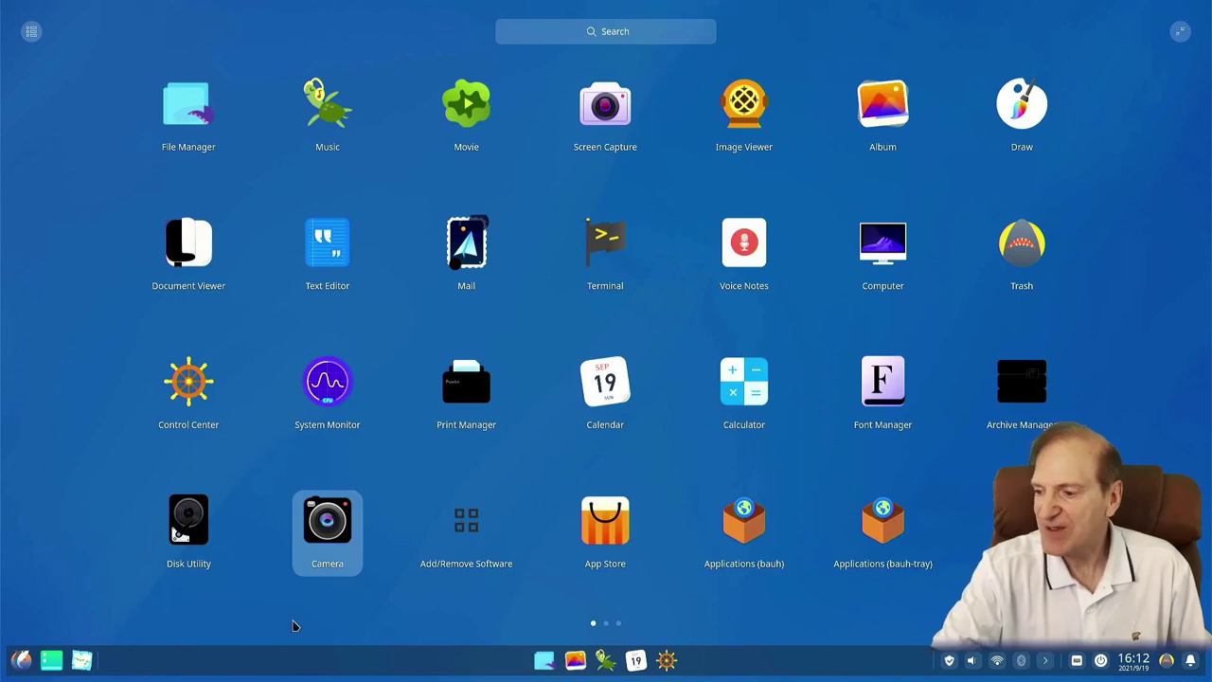
left_click(666, 661)
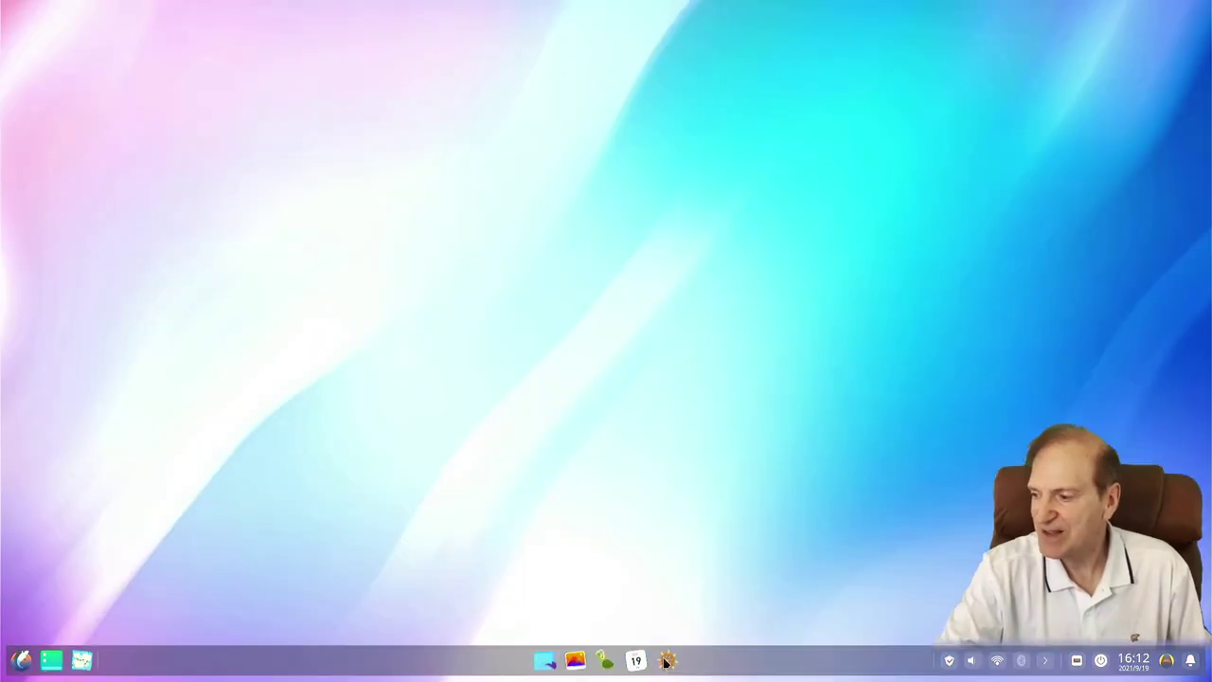
Step: Switch the icon theme to bloom-dark in Personalization
left_click(791, 254)
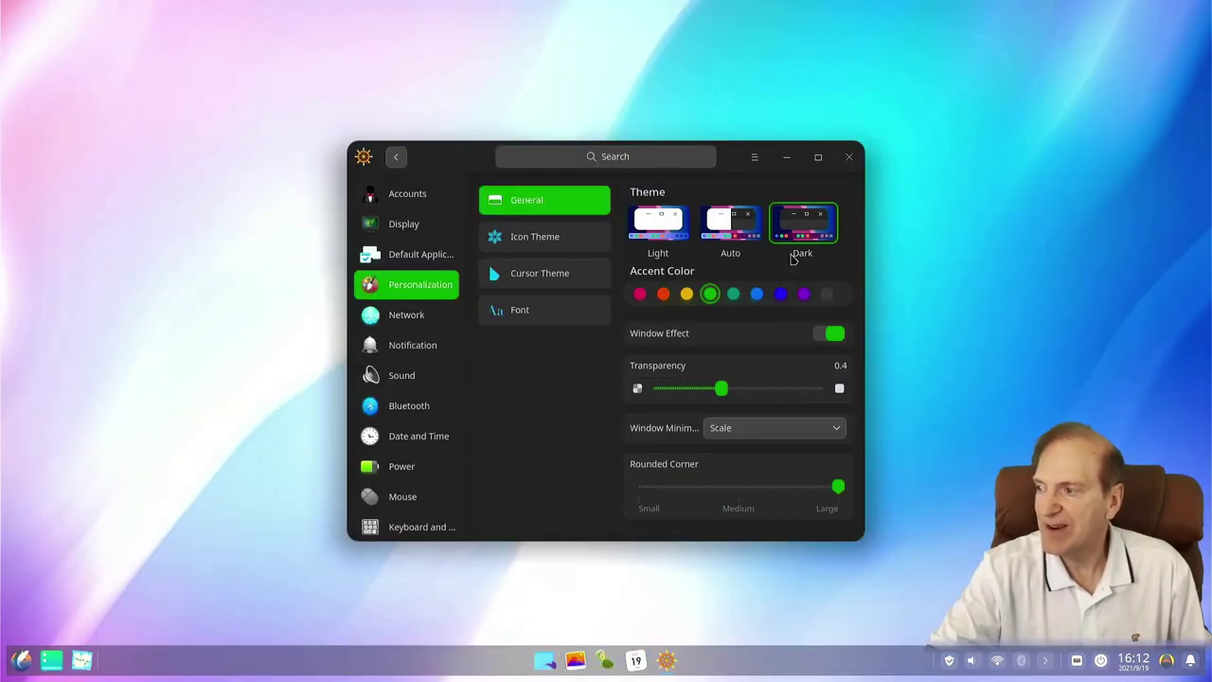
left_click(540, 237)
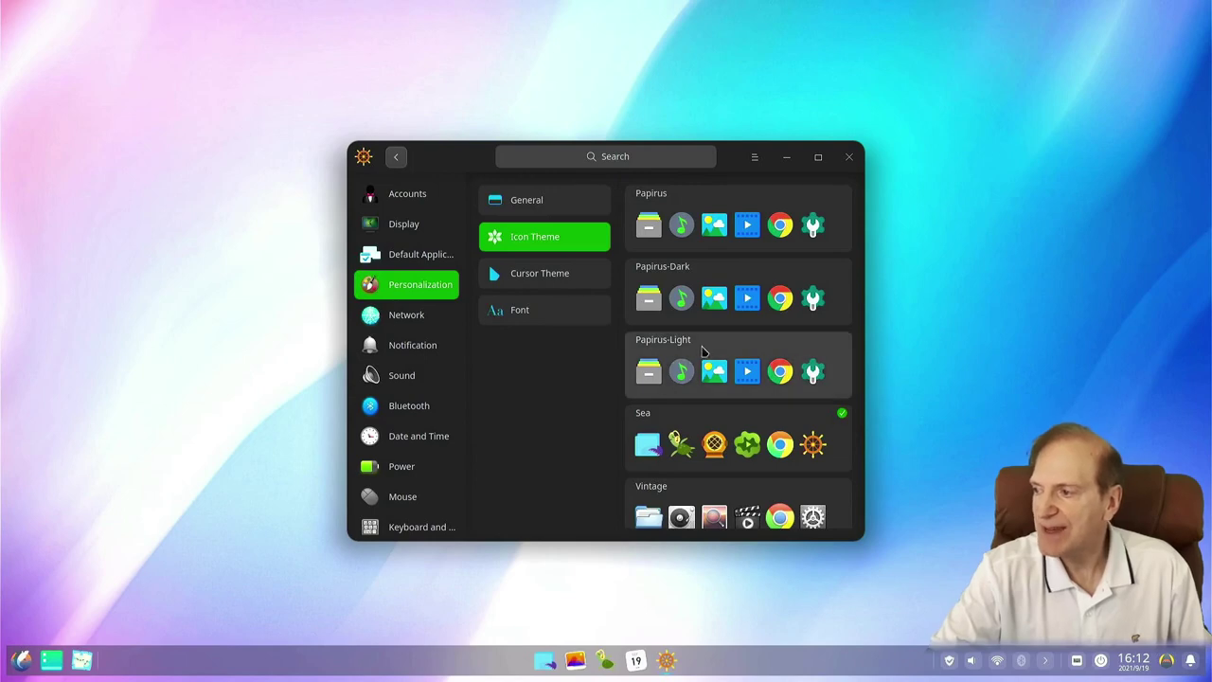
scroll(742, 438, "up", 10)
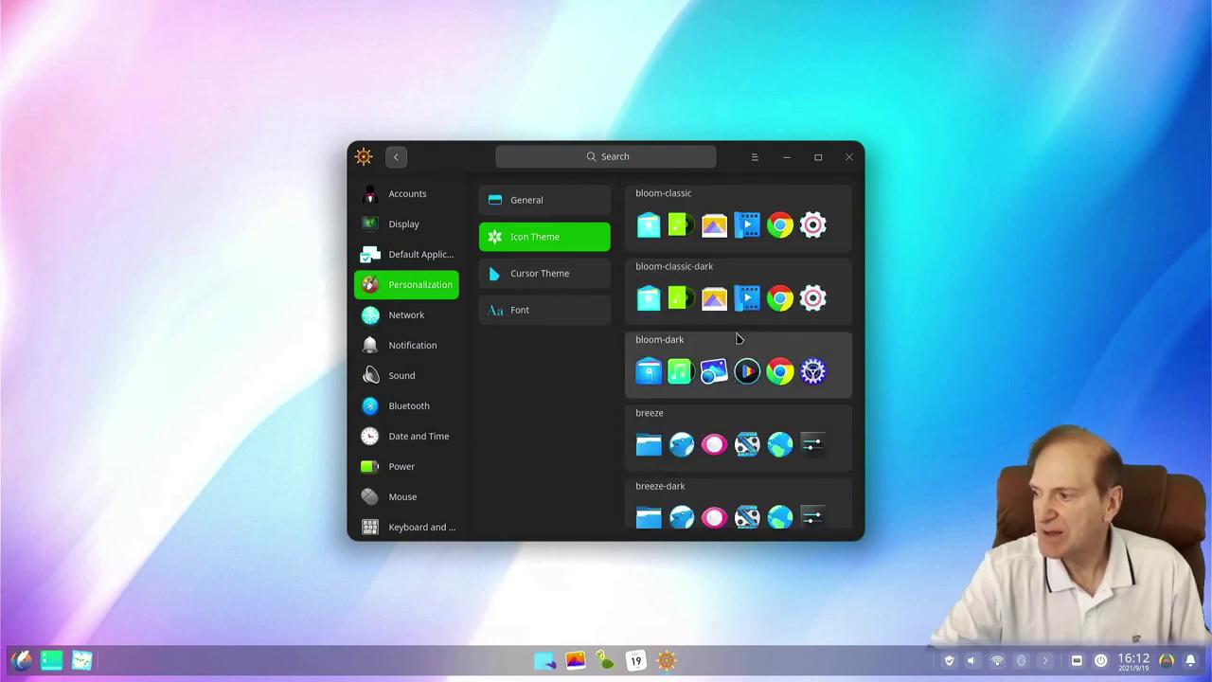
left_click(737, 360)
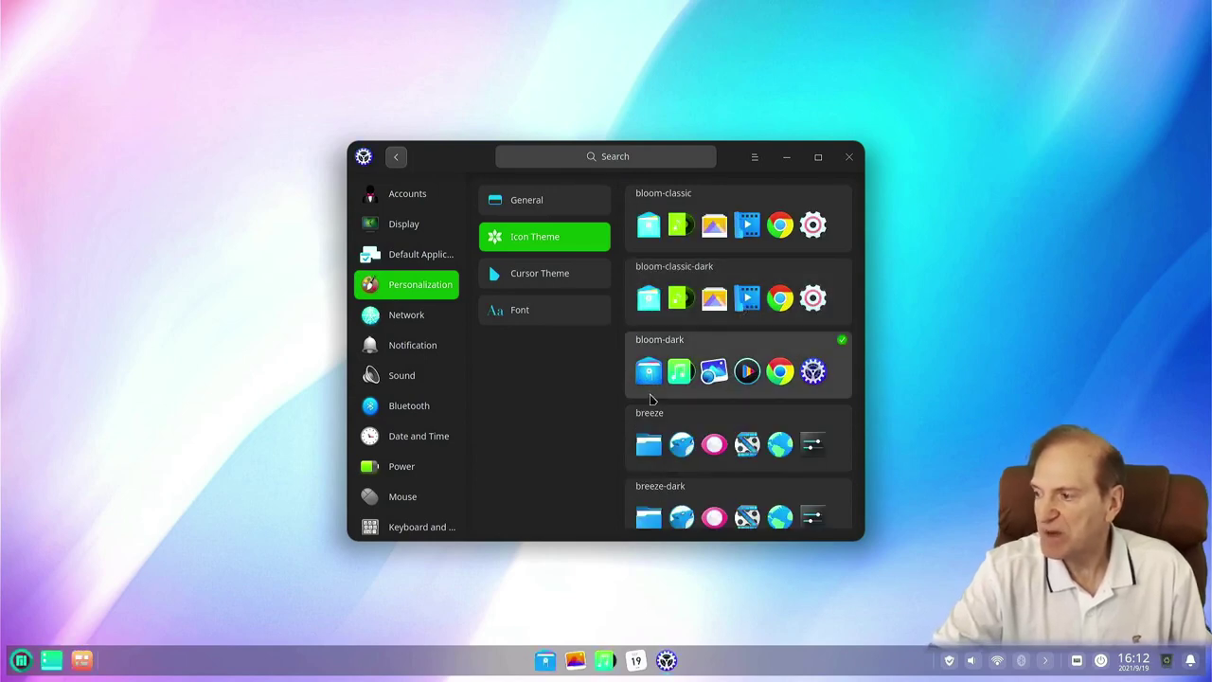
Step: Preview the new icons in the compact launcher and its categories, then return to full-screen mode
left_click(21, 660)
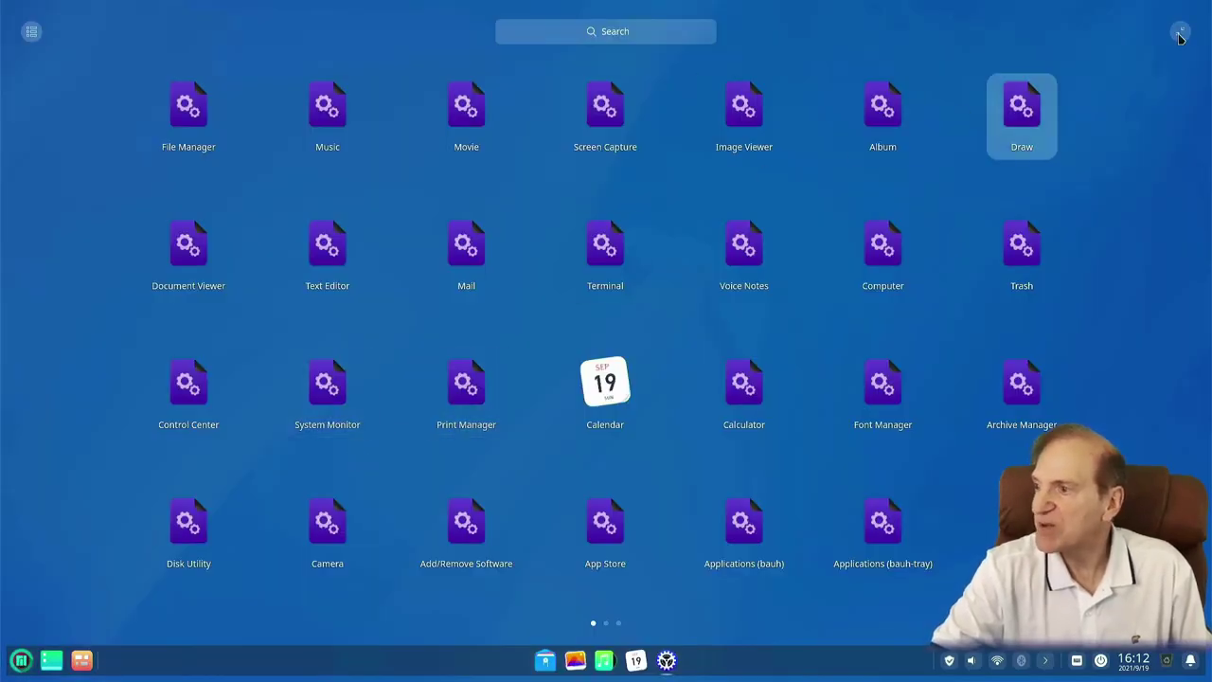
left_click(1179, 33)
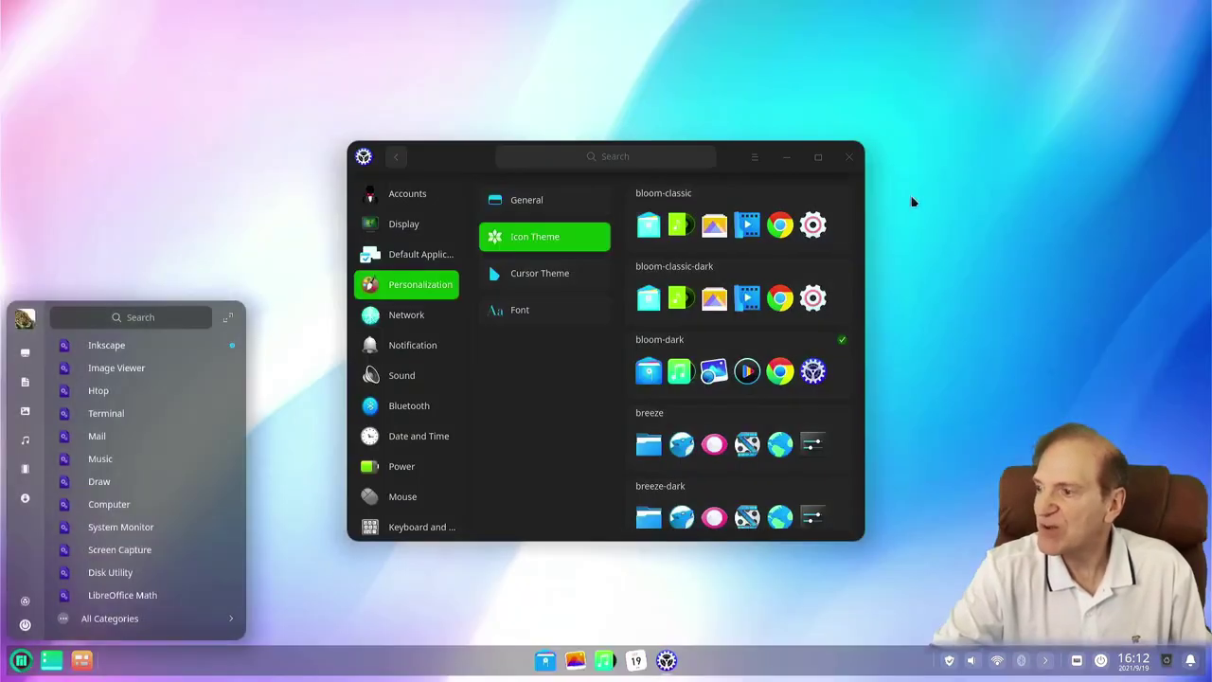
left_click(113, 621)
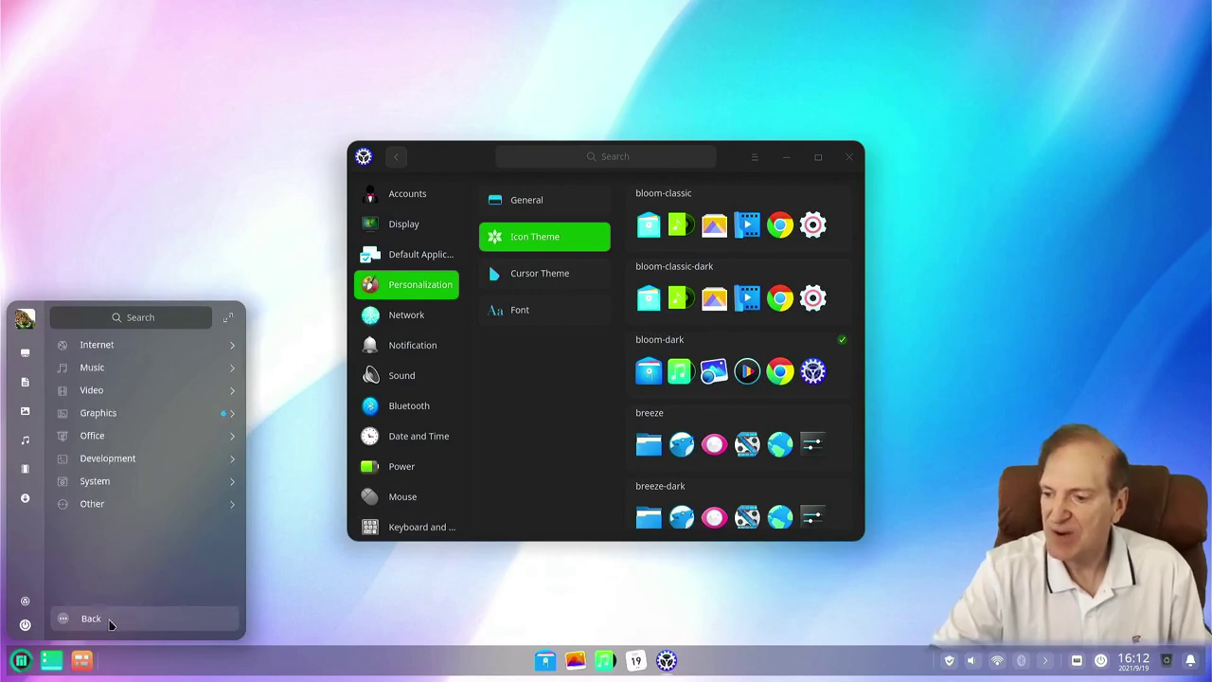
left_click(91, 621)
left_click(227, 317)
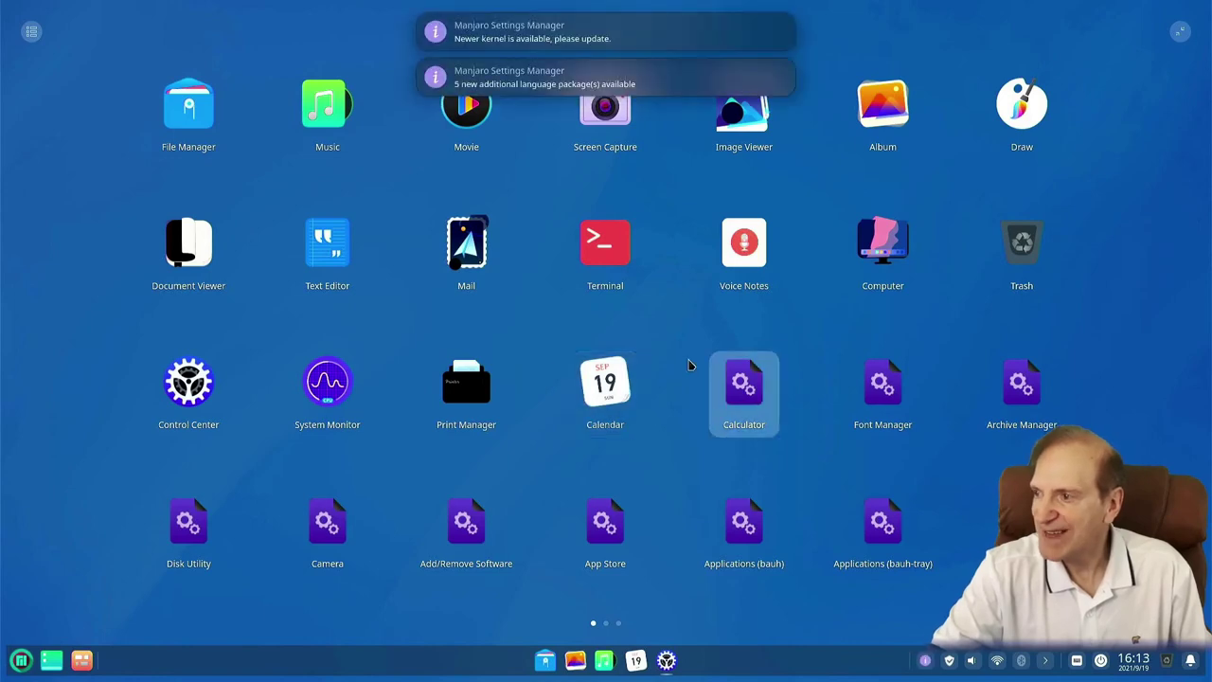
Step: Close the launcher and change the icon theme to Sea in Control Center
mouse_move(557, 35)
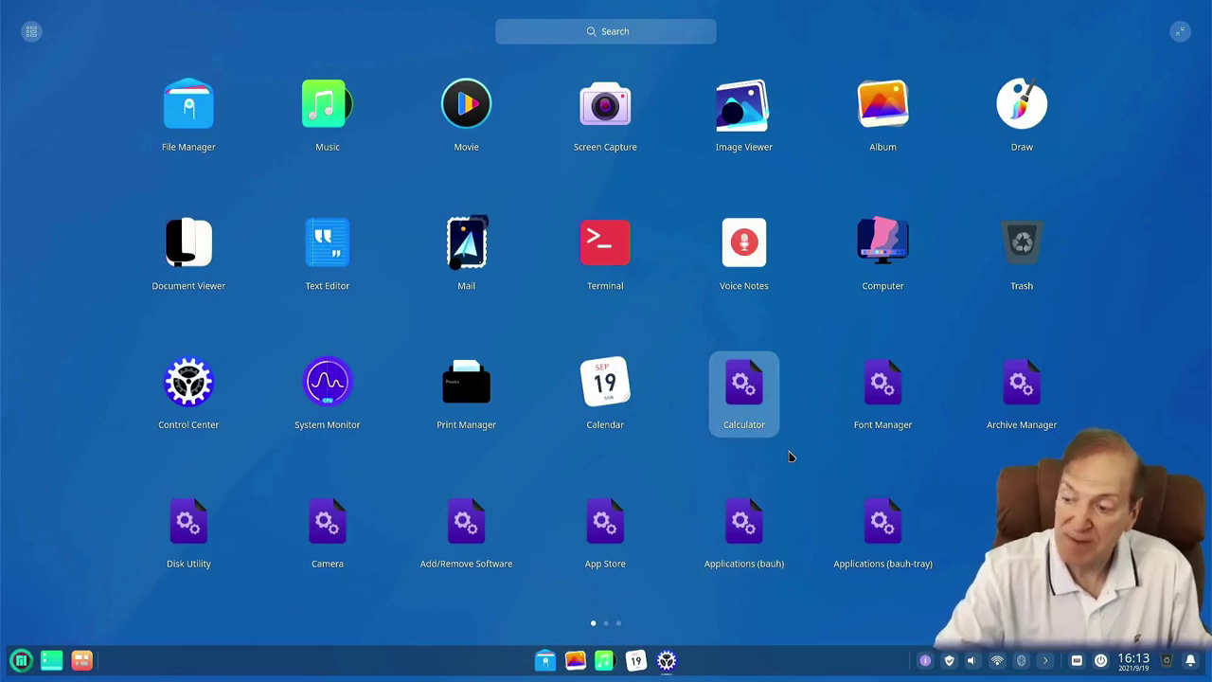
left_click(21, 660)
left_click(21, 660)
left_click(667, 660)
left_click(667, 660)
left_click(667, 660)
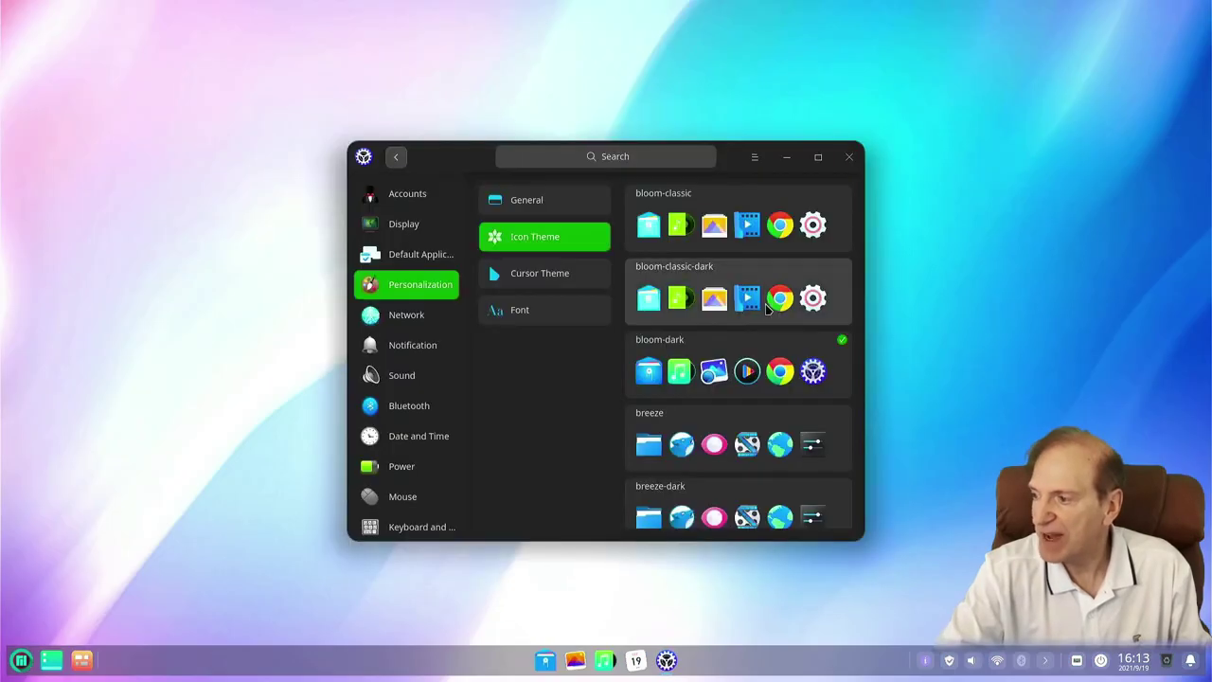
scroll(753, 360, "down", 10)
left_click(666, 443)
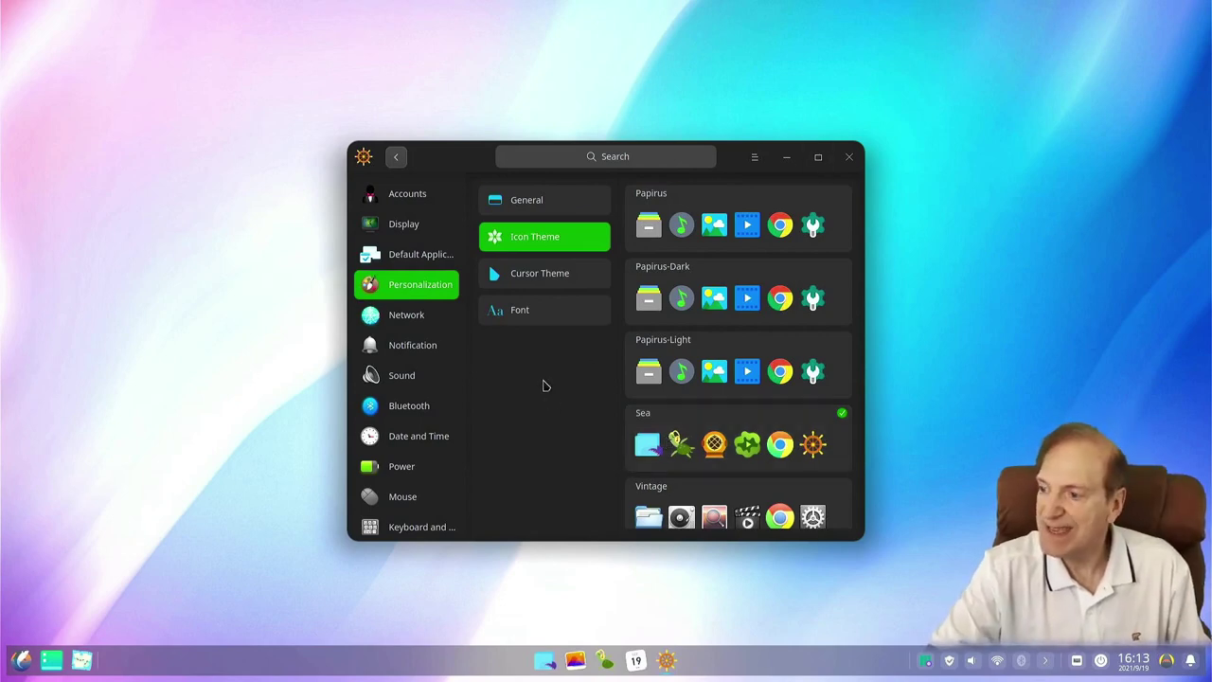
Step: Change the accent colour to red, then purple, and show the compact launcher menu
left_click(539, 236)
left_click(536, 201)
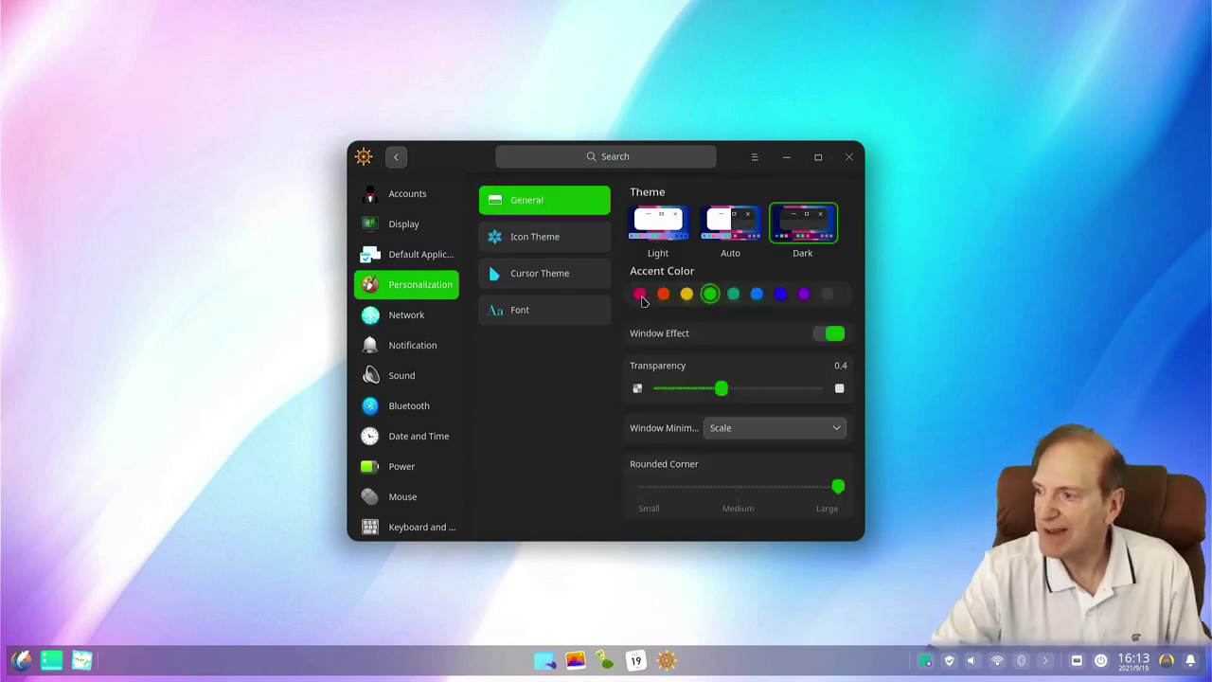
left_click(640, 295)
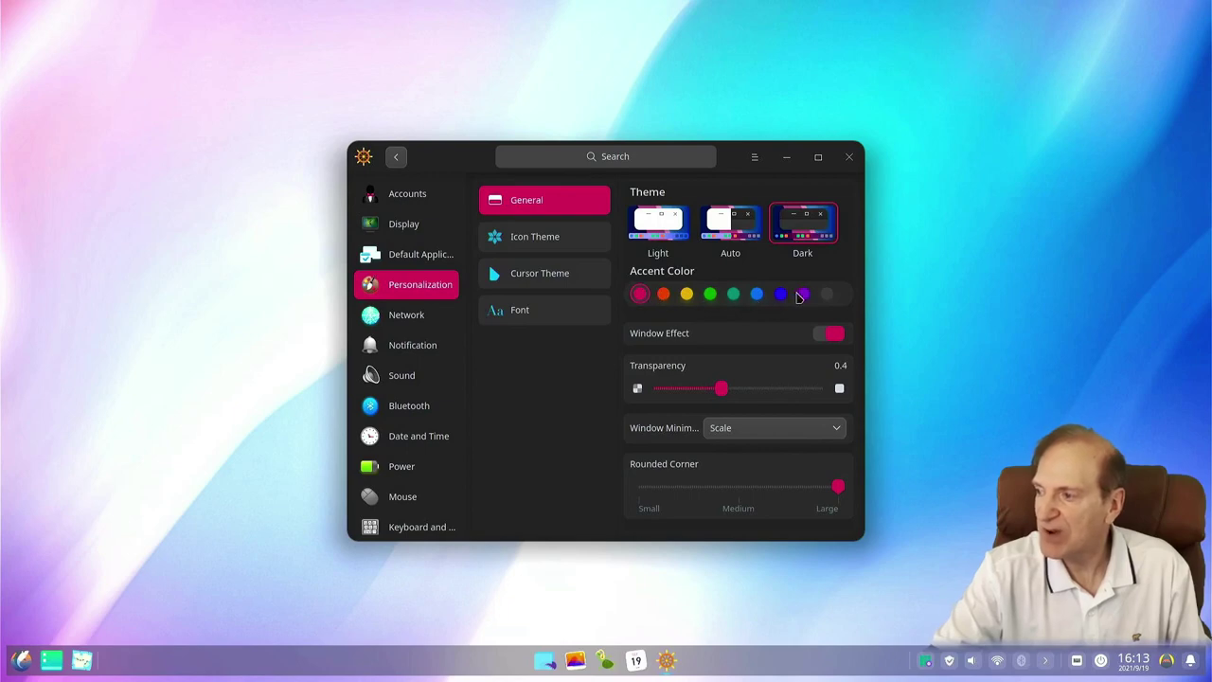
left_click(803, 294)
key("super")
left_click(28, 35)
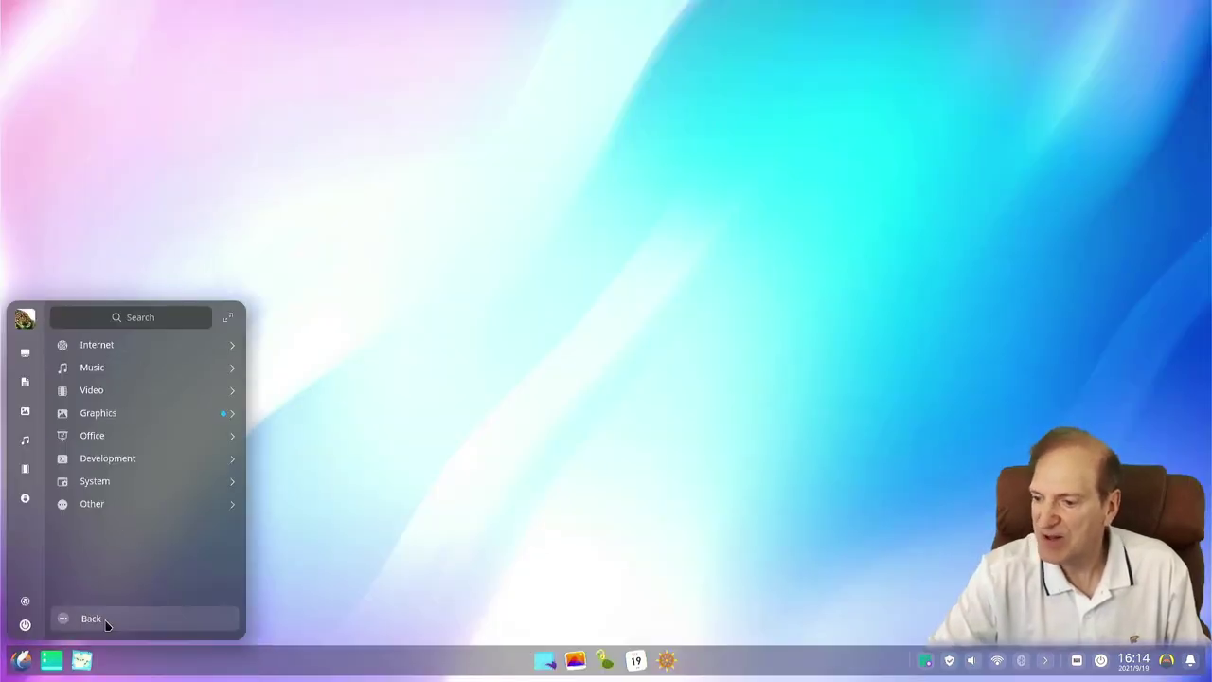
Step: Browse the Development category and the all-apps list, then expand the launcher to full screen
left_click(95, 460)
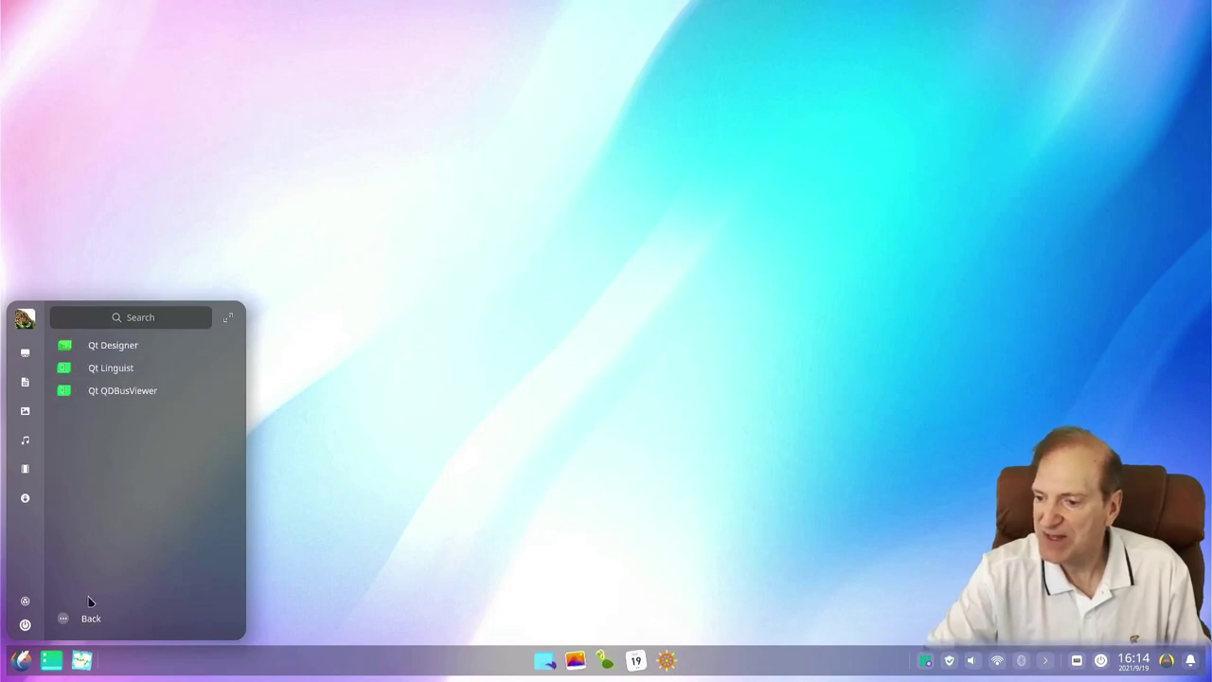
left_click(69, 619)
left_click(68, 619)
scroll(118, 481, "down", 6)
scroll(118, 473, "down", 5)
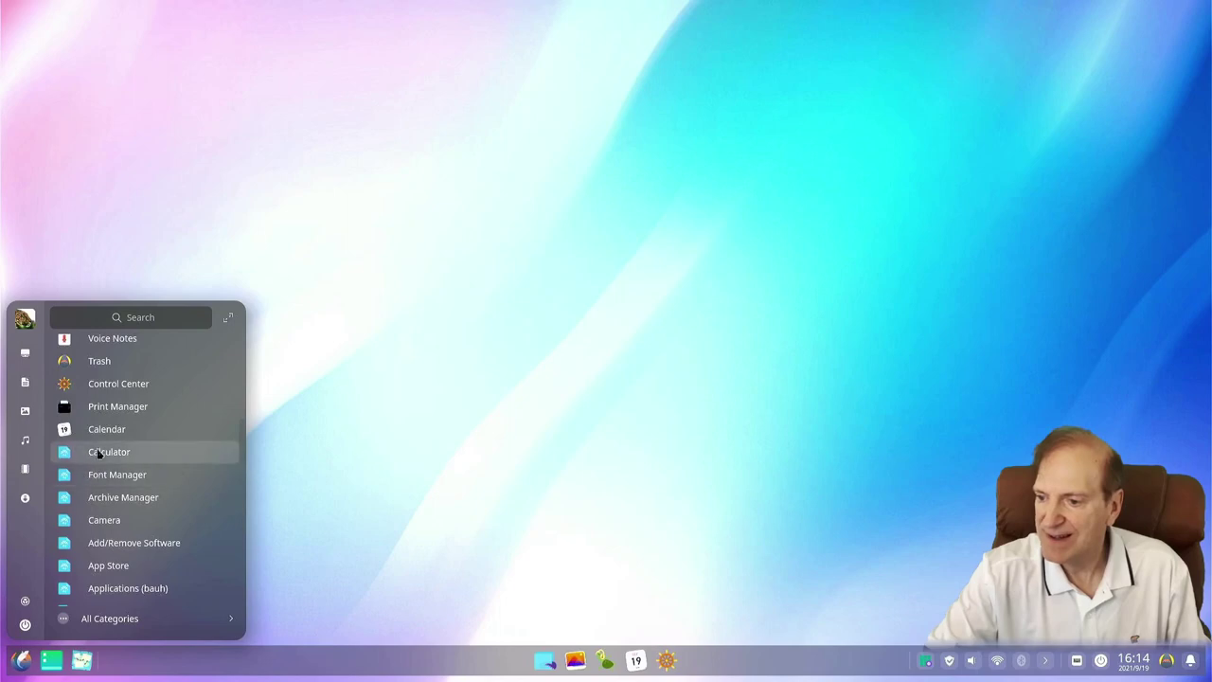
left_click(227, 317)
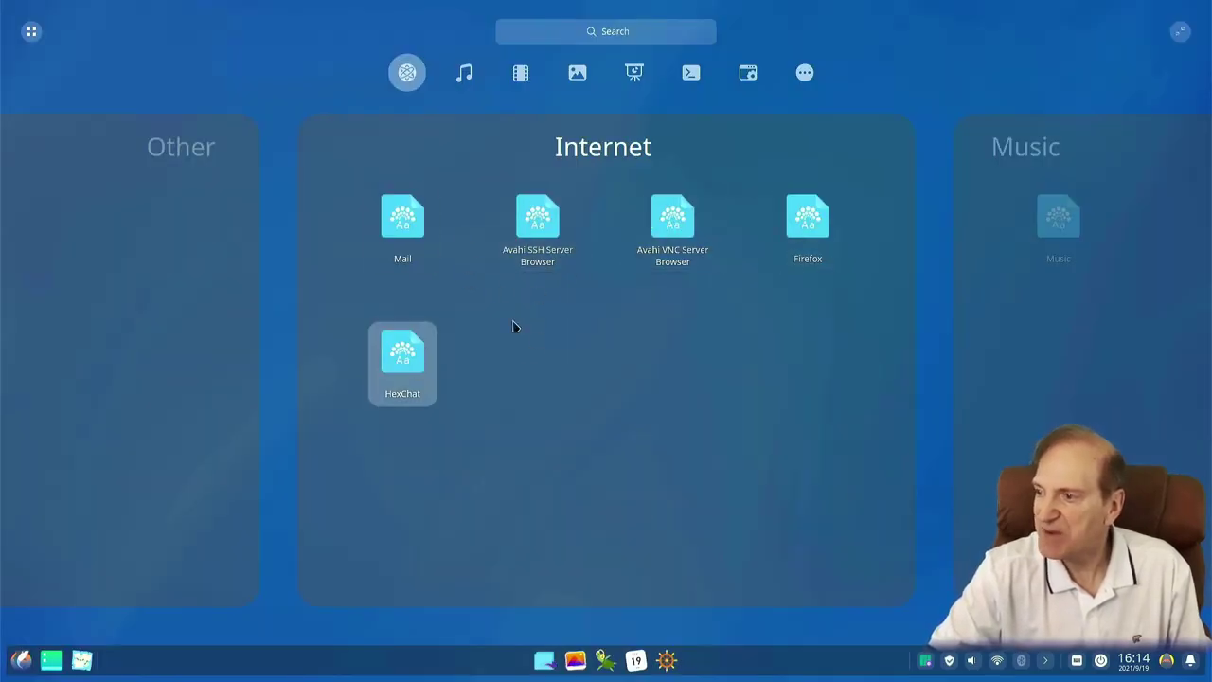
Step: View the Music, System, Video and Graphics categories in the full-screen launcher
scroll(398, 208, "down", 2)
left_click(464, 72)
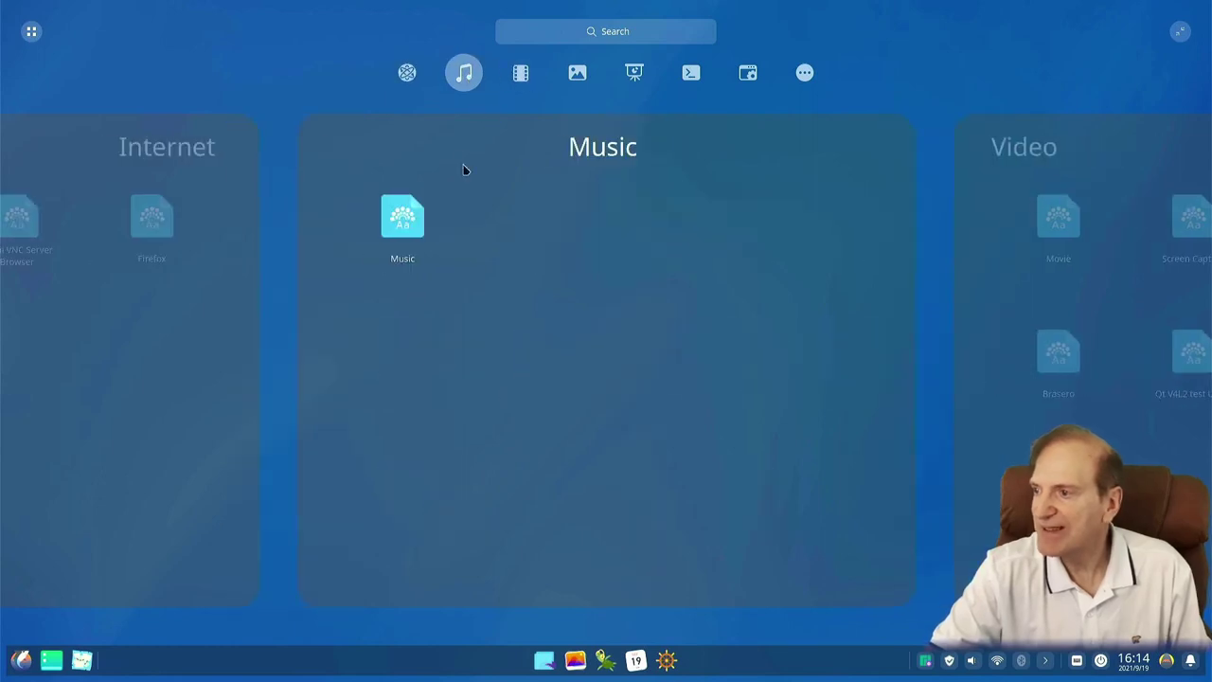
left_click(748, 76)
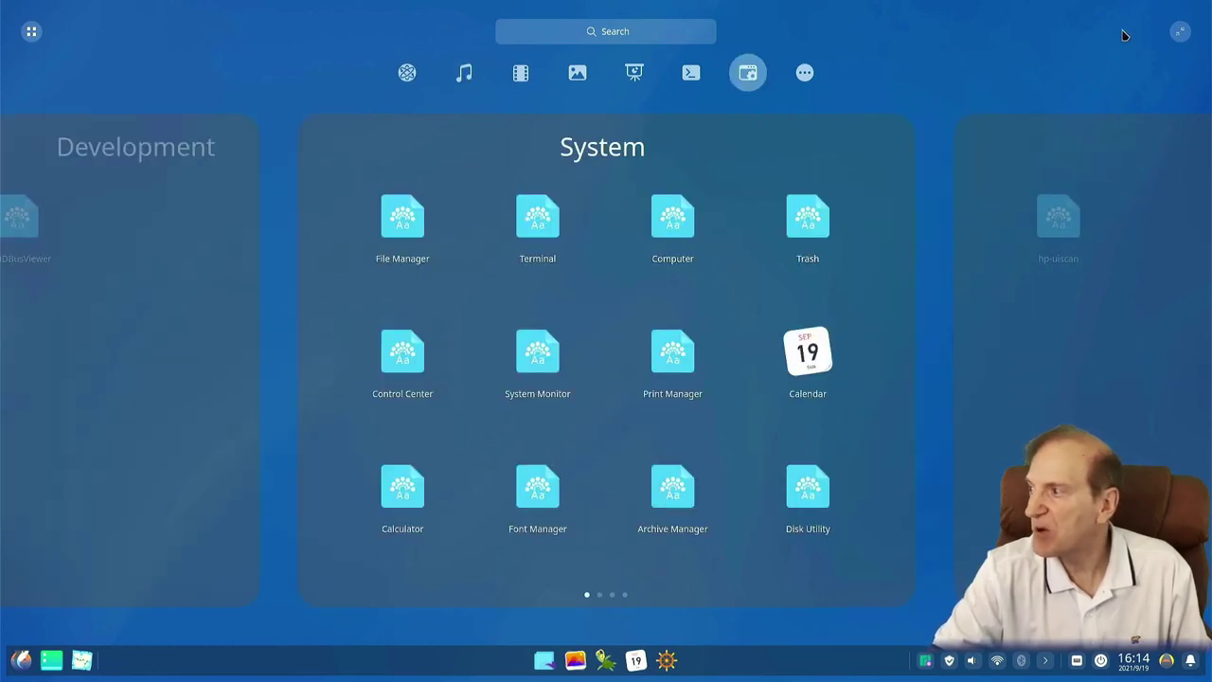
left_click(464, 73)
left_click(521, 73)
left_click(576, 73)
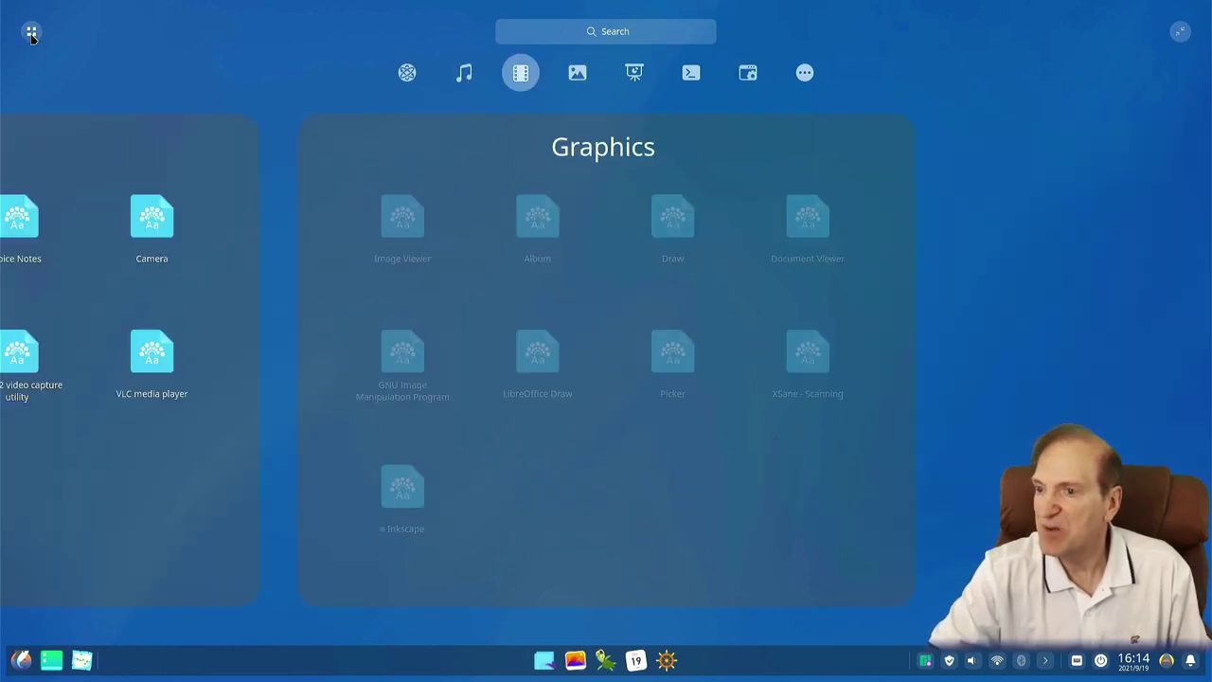
Step: Page through the all-apps grid, then close the launcher
left_click(31, 34)
scroll(397, 239, "down", 1)
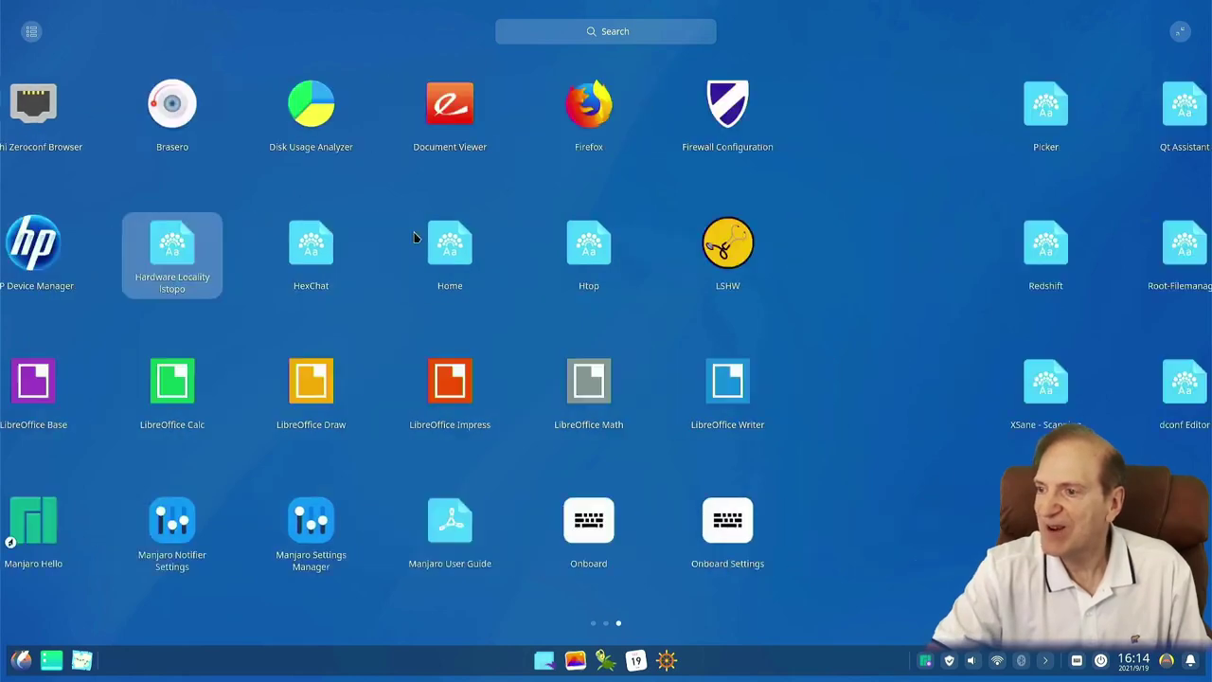
scroll(407, 237, "up", 2)
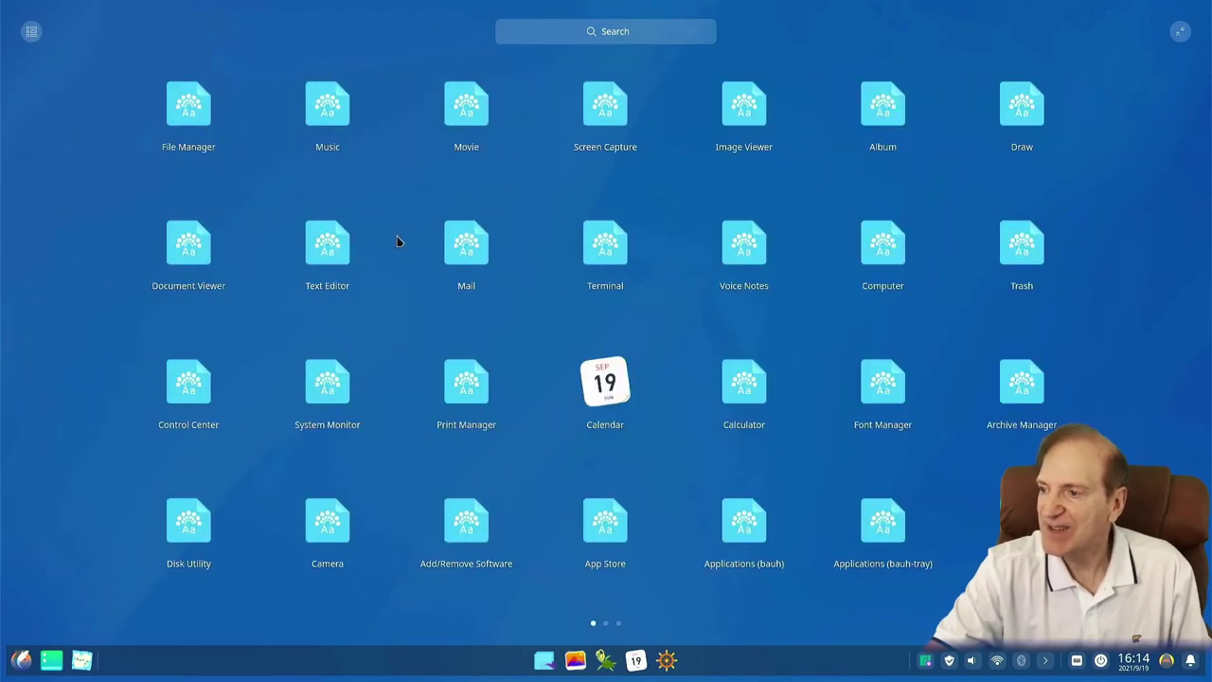
scroll(390, 240, "down", 1)
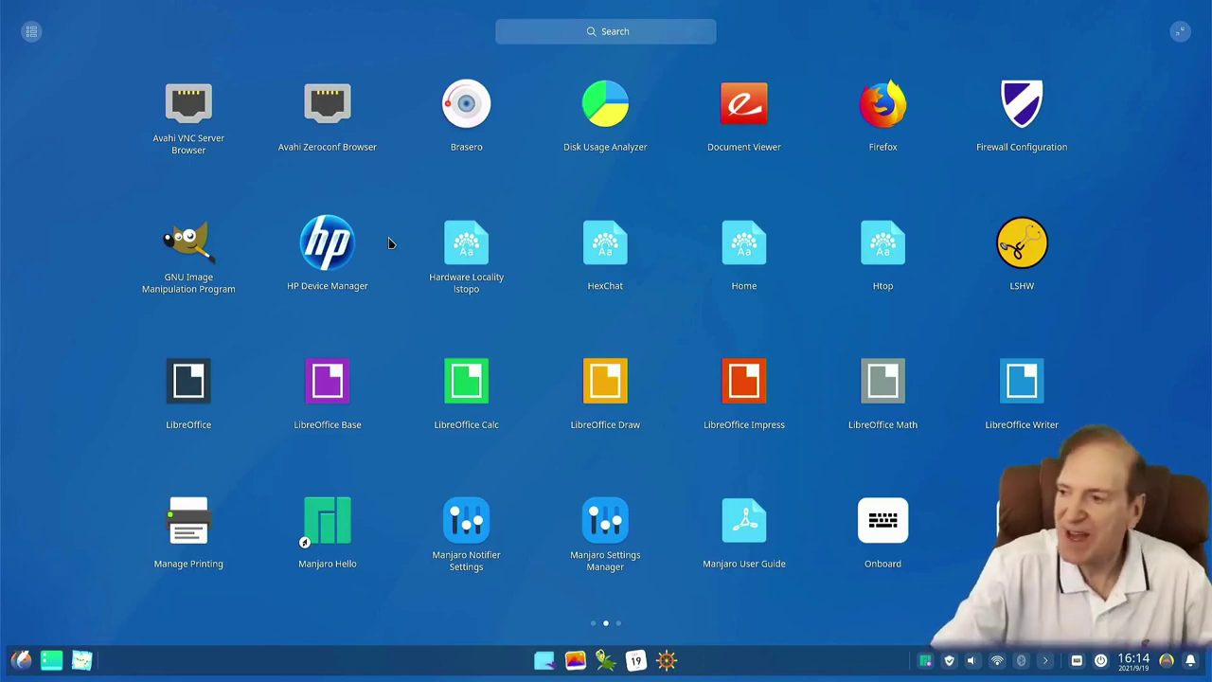
left_click(653, 315)
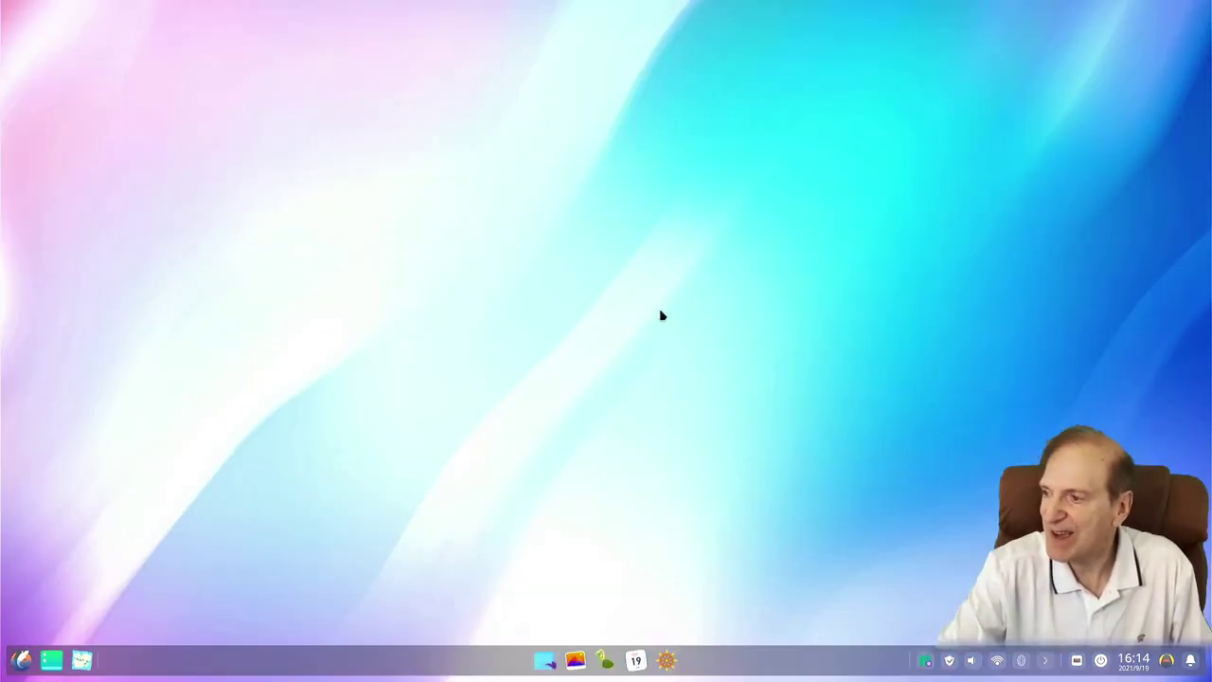
Step: Log out from the dock's power menu, log back in with the password, and close Manjaro Hello
left_click(1101, 661)
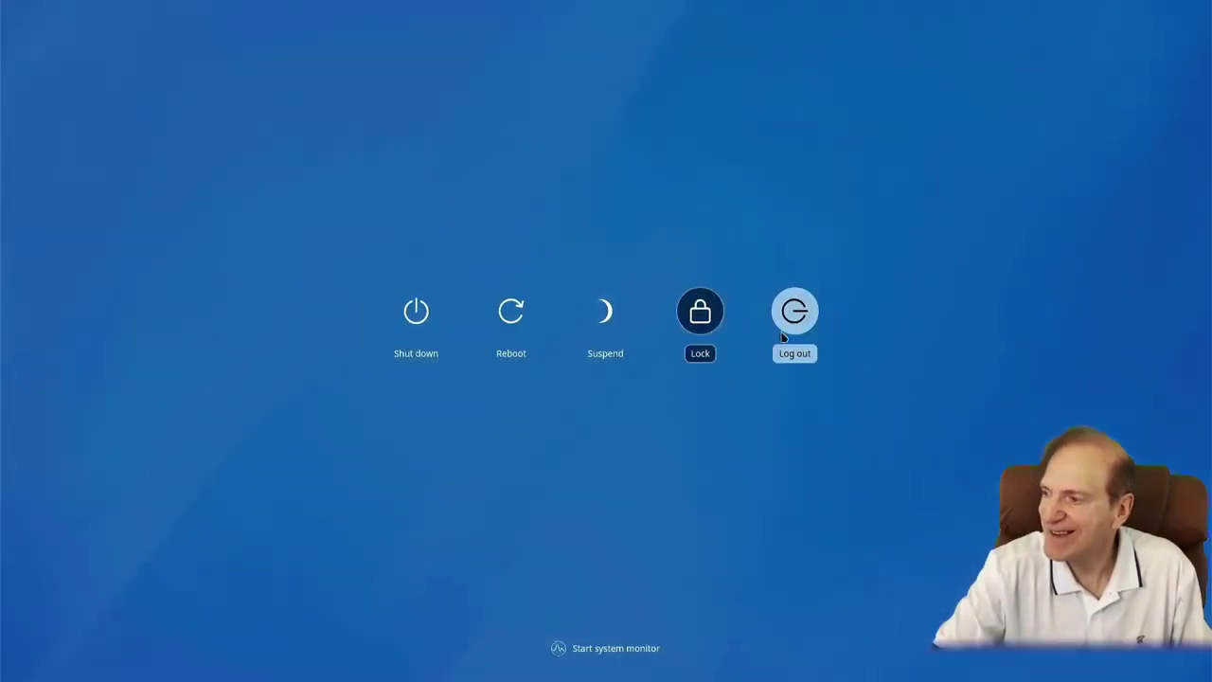
left_click(794, 325)
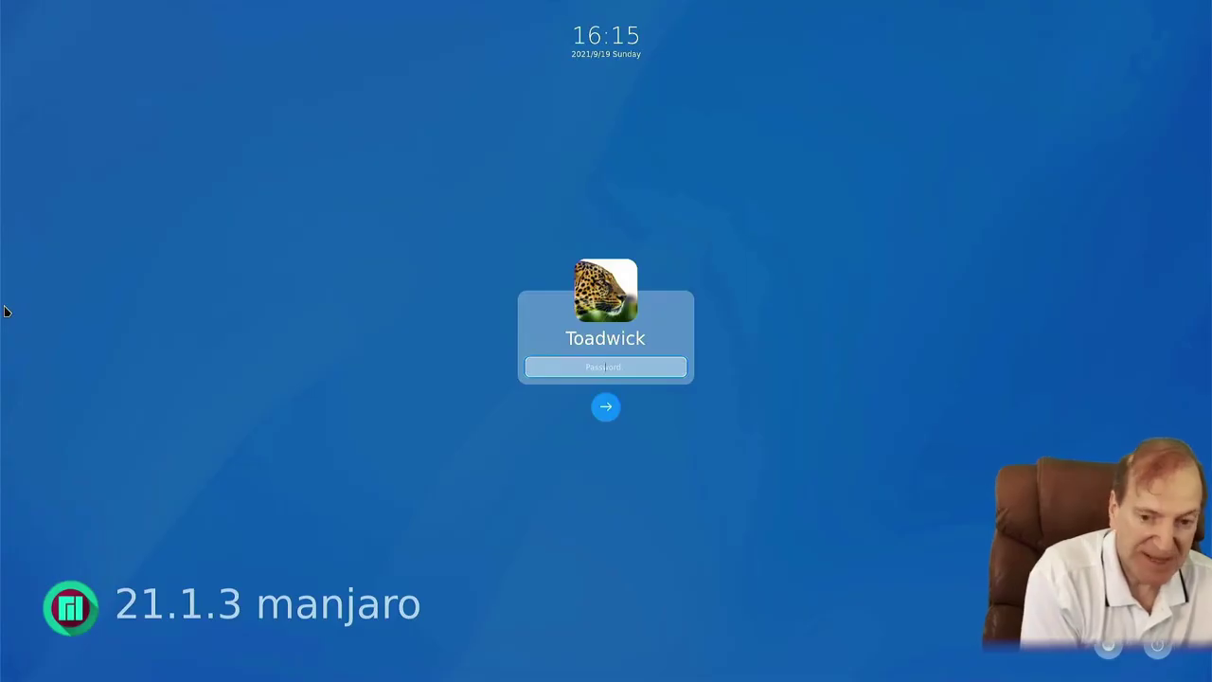
type("******")
key("Return")
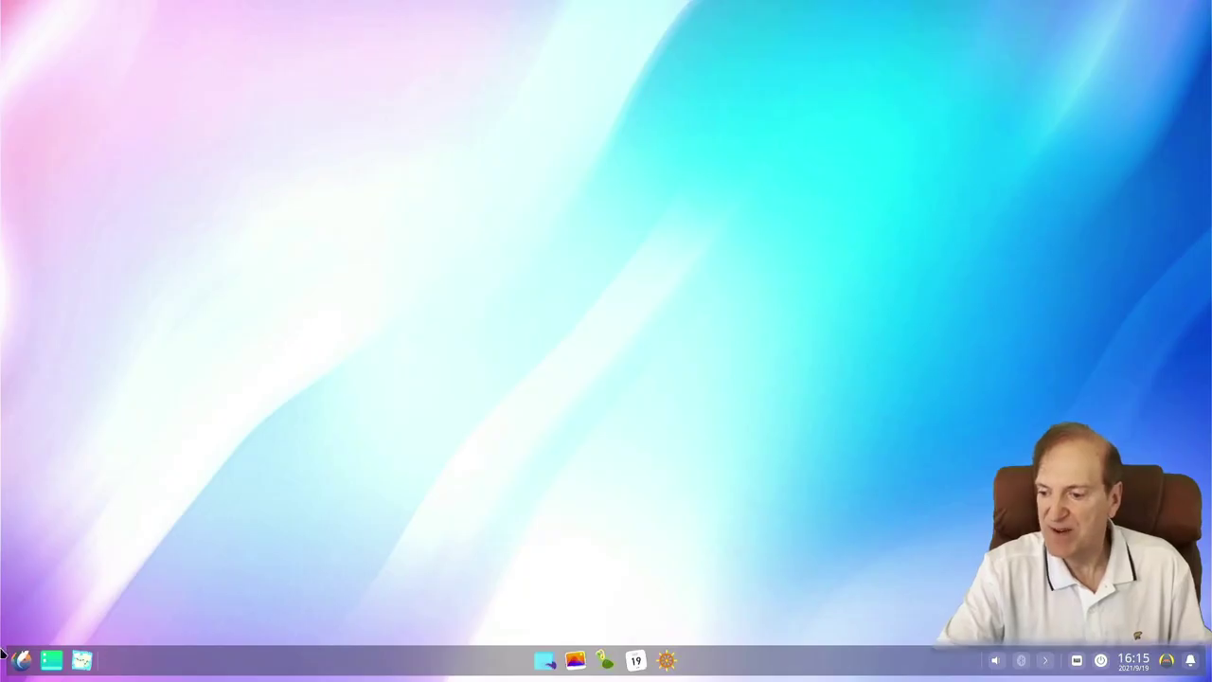
left_click(19, 661)
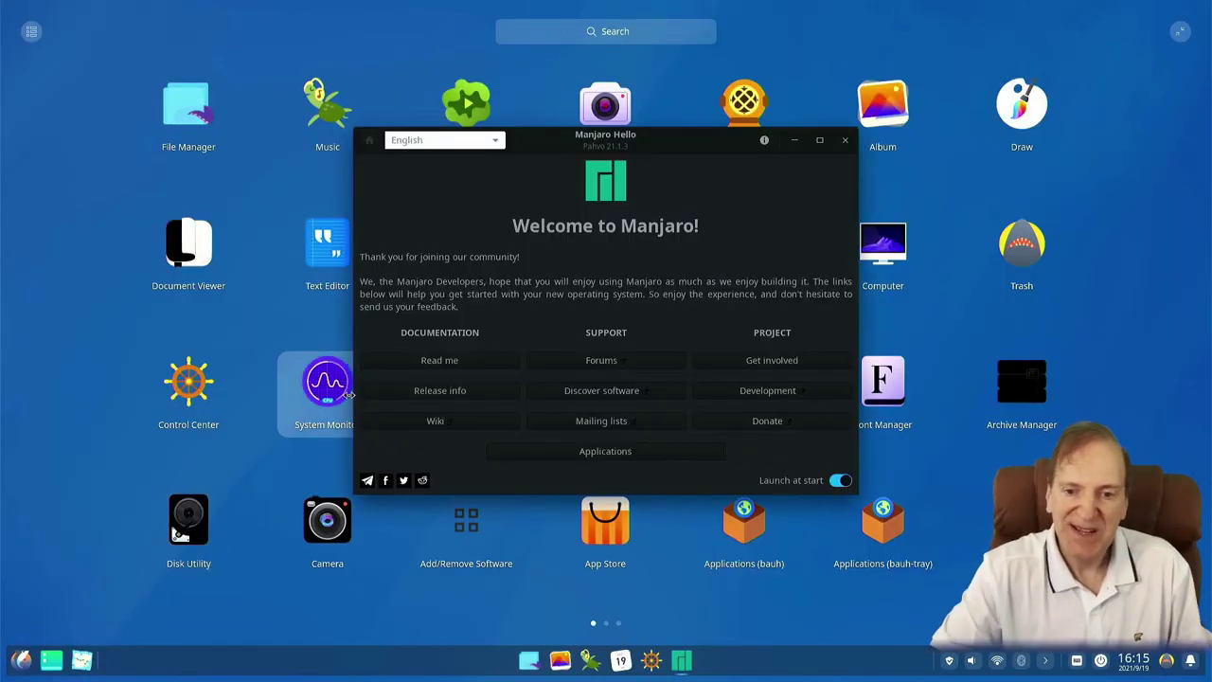
left_click(844, 139)
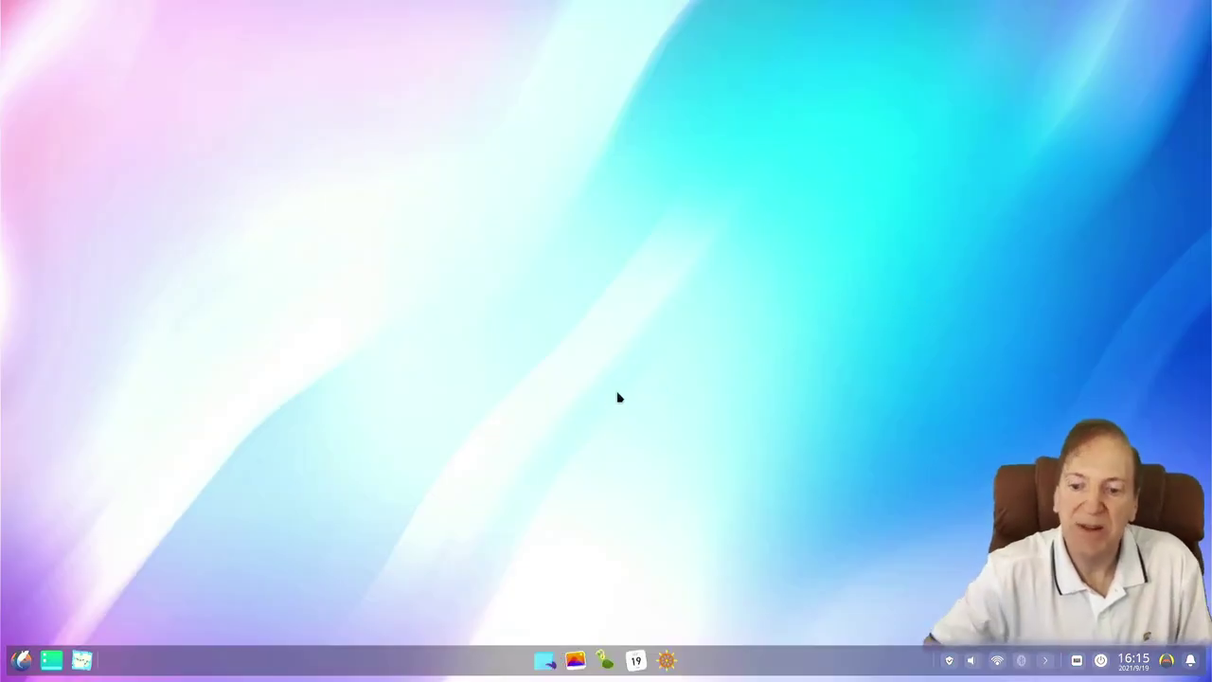